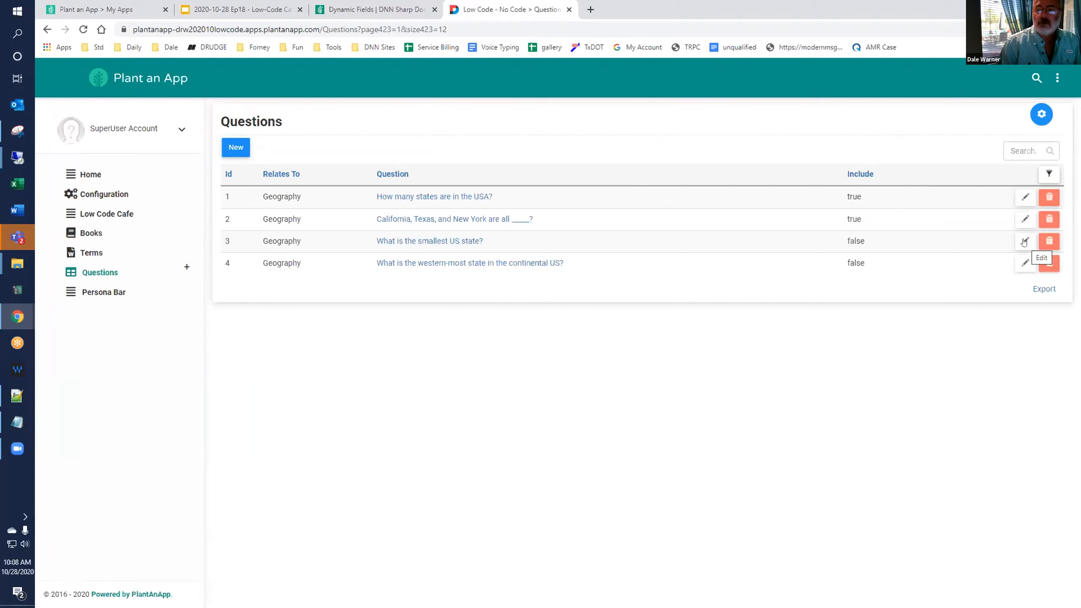
# Step: Mark the question "What is the smallest US state?" as included, save it, and open the Answer Questions page
pyautogui.click(495, 364)
pyautogui.click(506, 389)
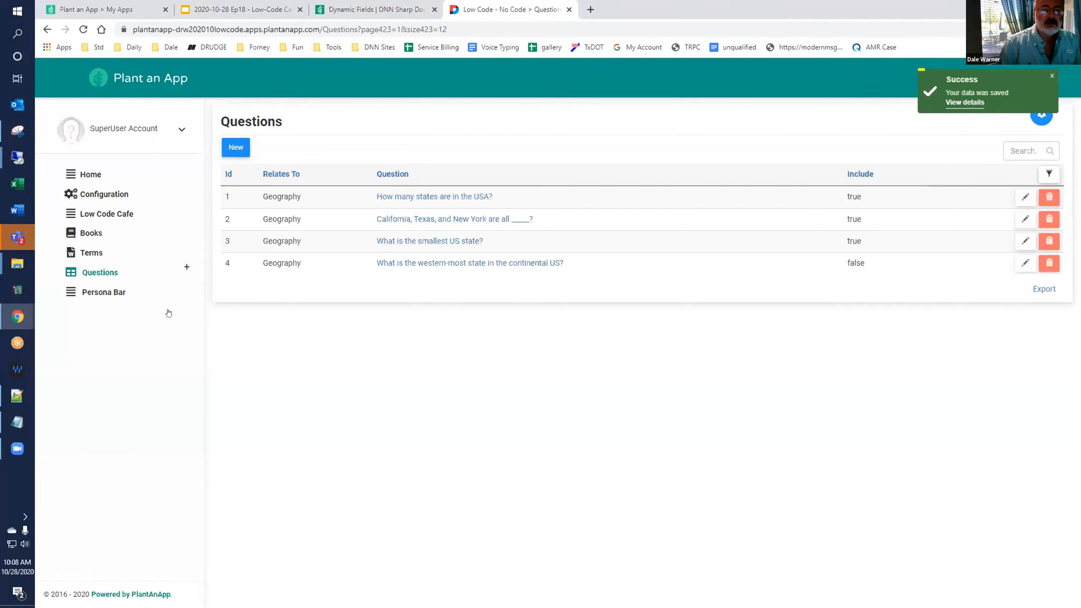
pyautogui.click(186, 266)
pyautogui.click(91, 294)
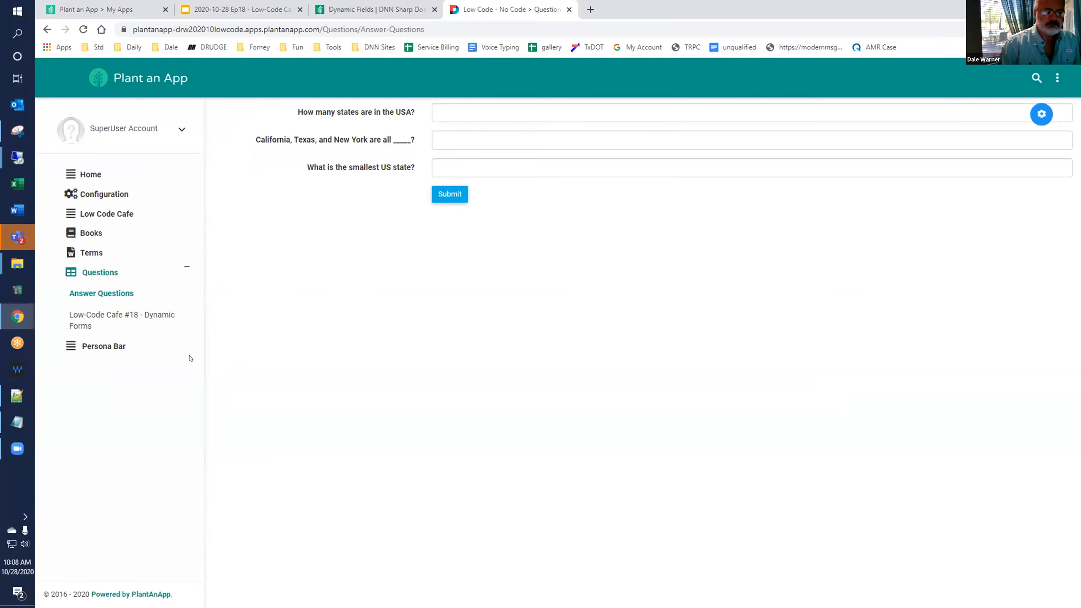
# Step: Open the Low-Code Cafe #18 - Dynamic Forms page and initialize its unconfigured form from the Blank Form template
pyautogui.click(138, 319)
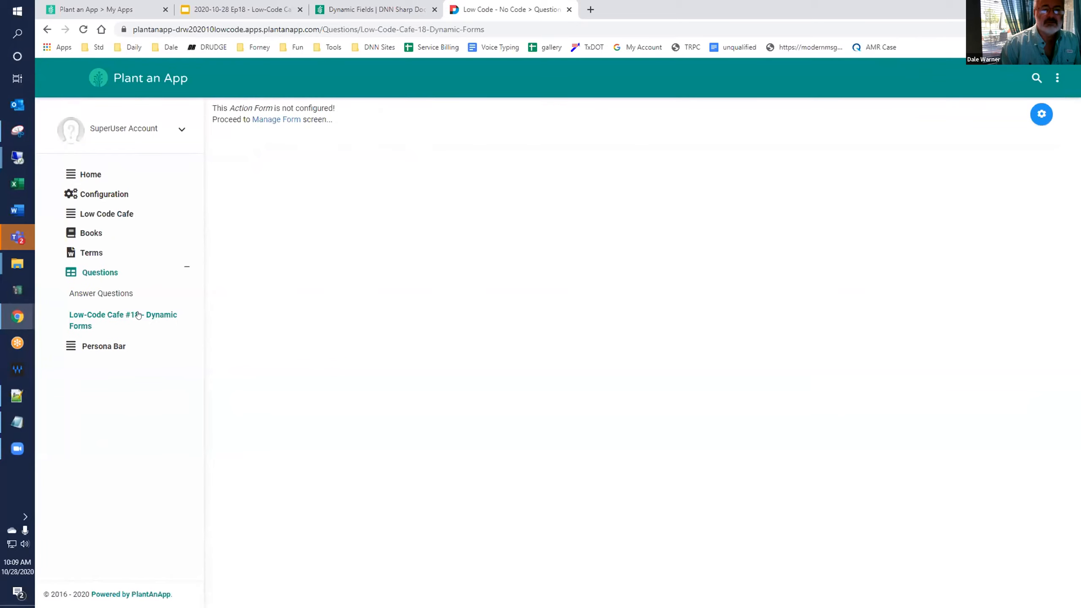
pyautogui.click(274, 120)
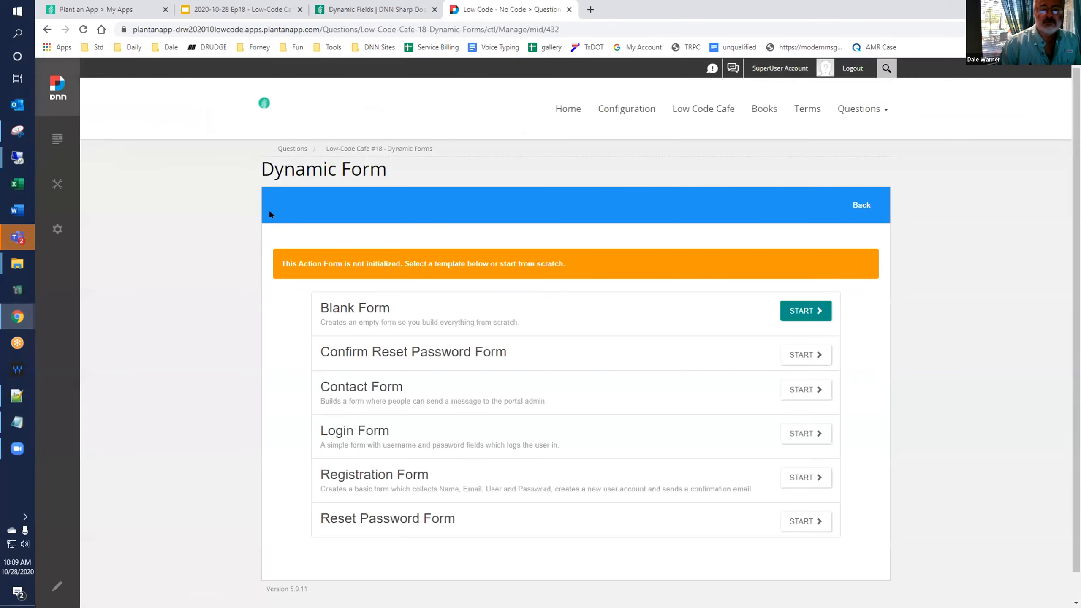
pyautogui.click(806, 311)
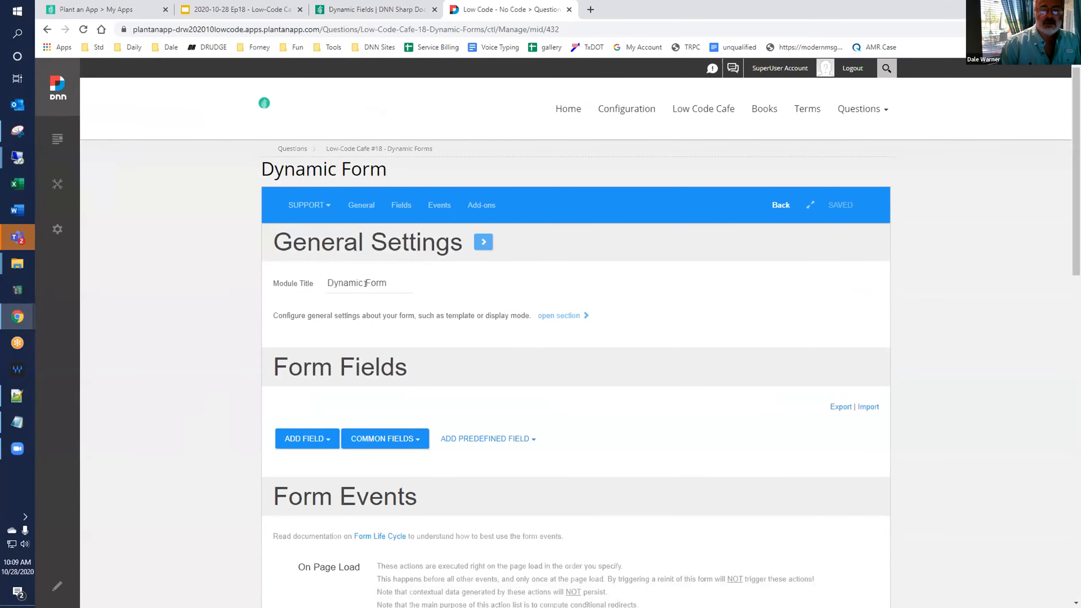
# Step: Add a Dynamic Field Container from the Hidden Data group to the form fields and title it QuestionFC
pyautogui.scroll(-4, 365, 283)
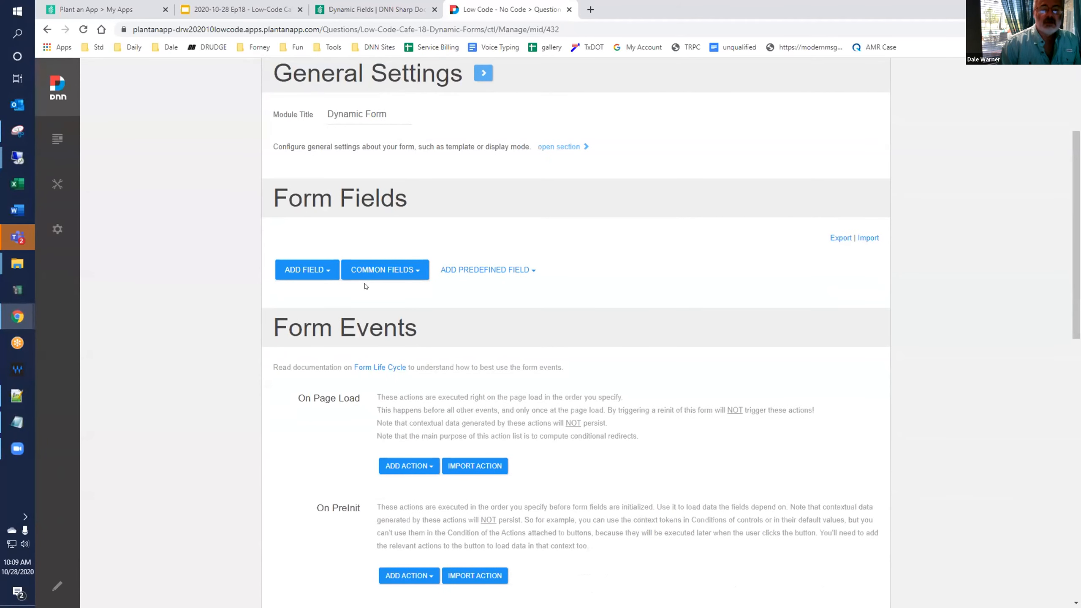
pyautogui.click(311, 268)
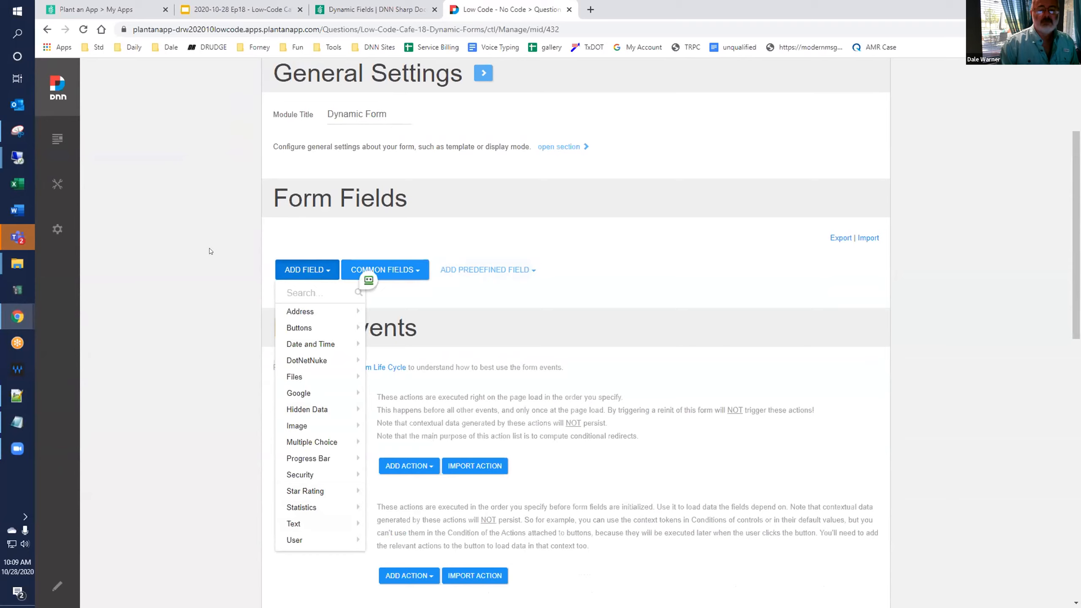
pyautogui.click(300, 286)
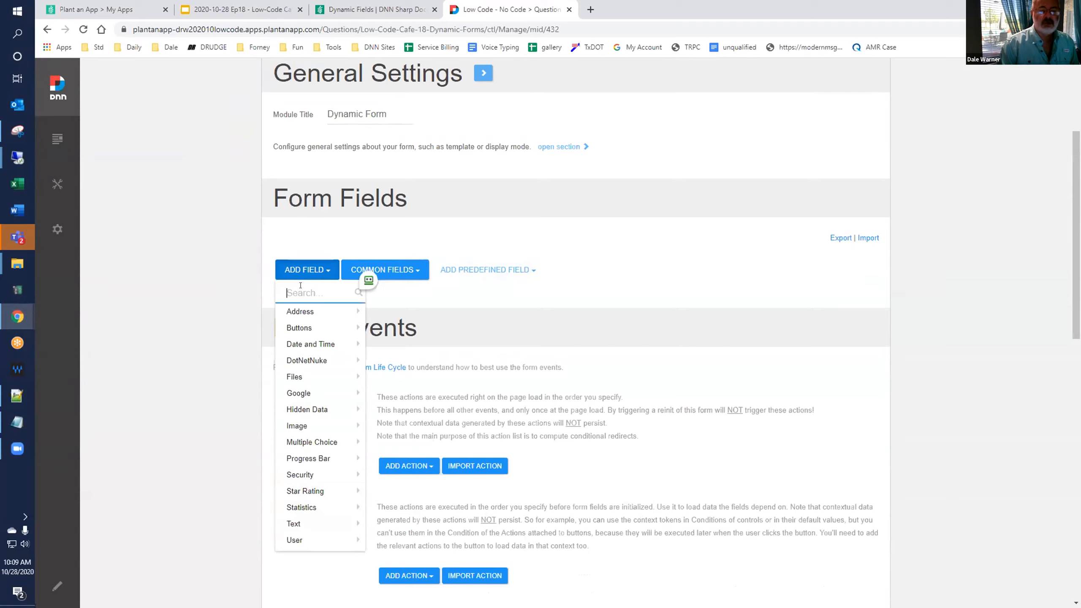
pyautogui.write('d')
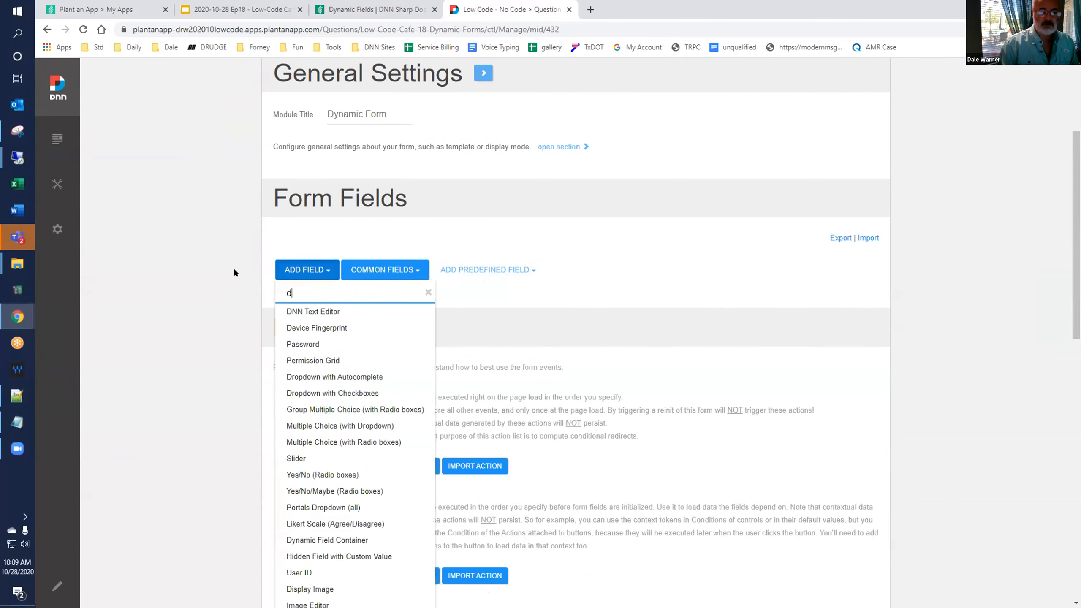
pyautogui.press('BackSpace')
pyautogui.moveTo(300, 446)
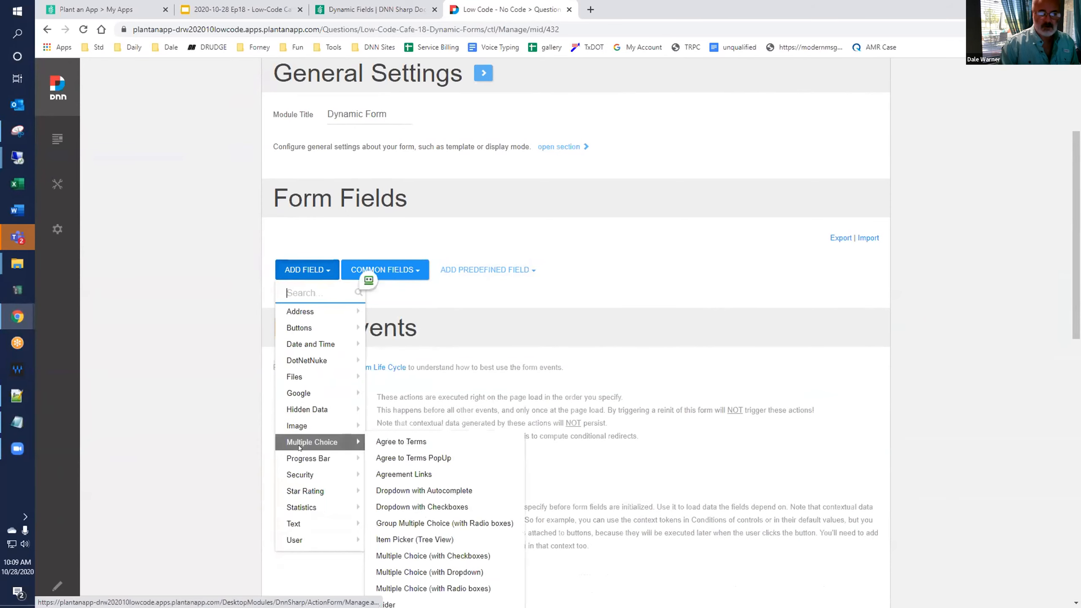
pyautogui.moveTo(311, 410)
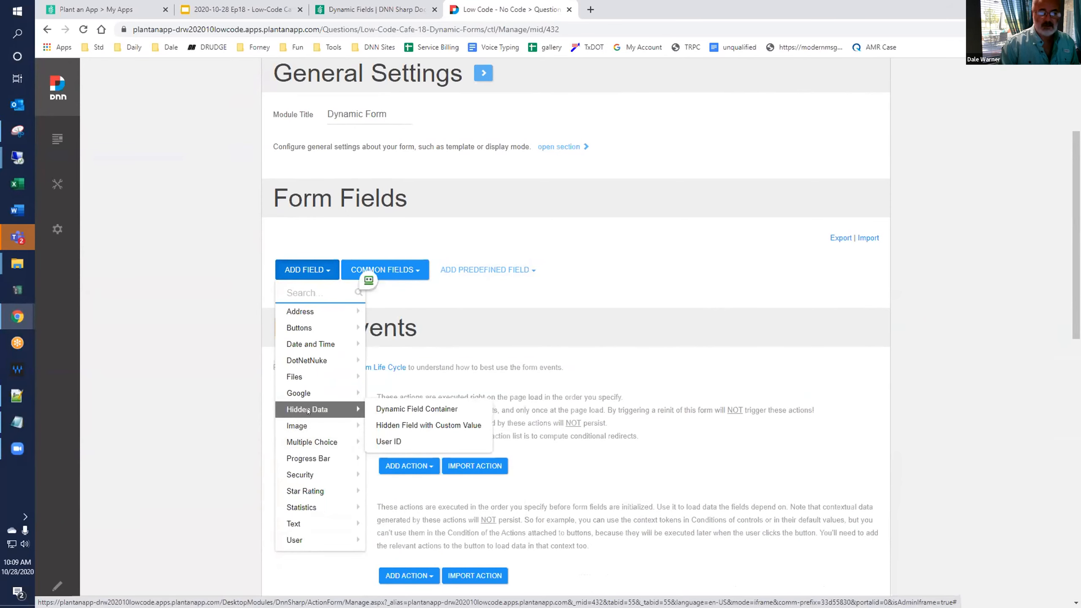
pyautogui.click(410, 410)
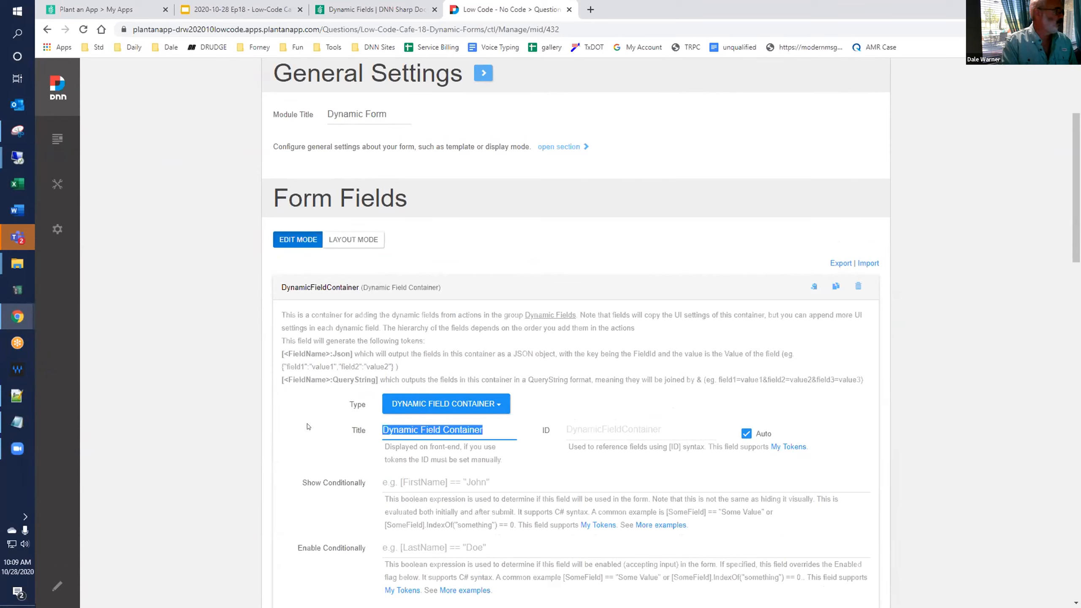
pyautogui.write('Quest')
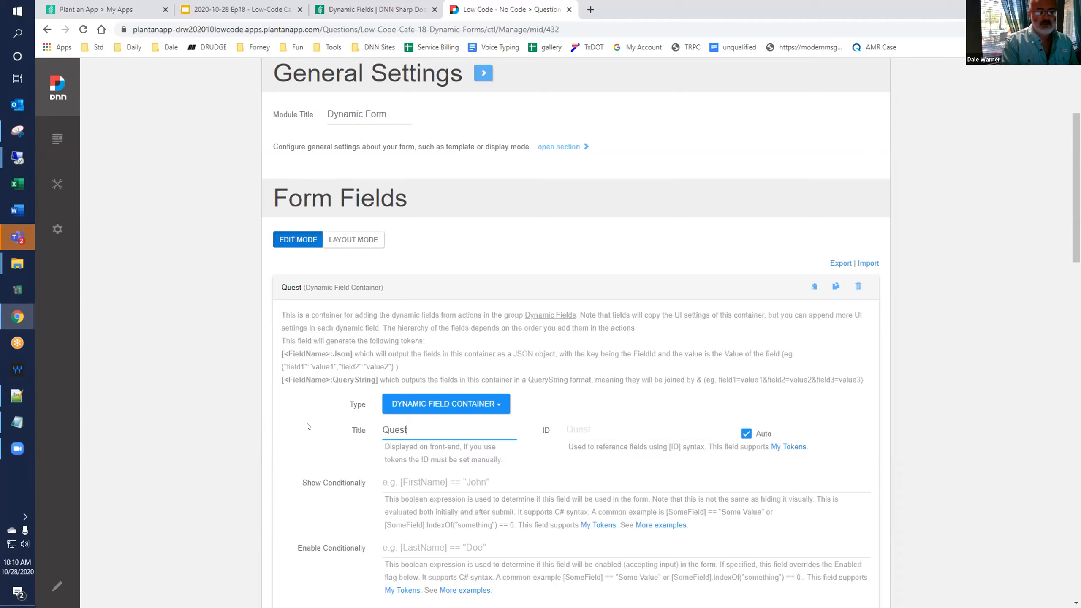
pyautogui.write('ionFC')
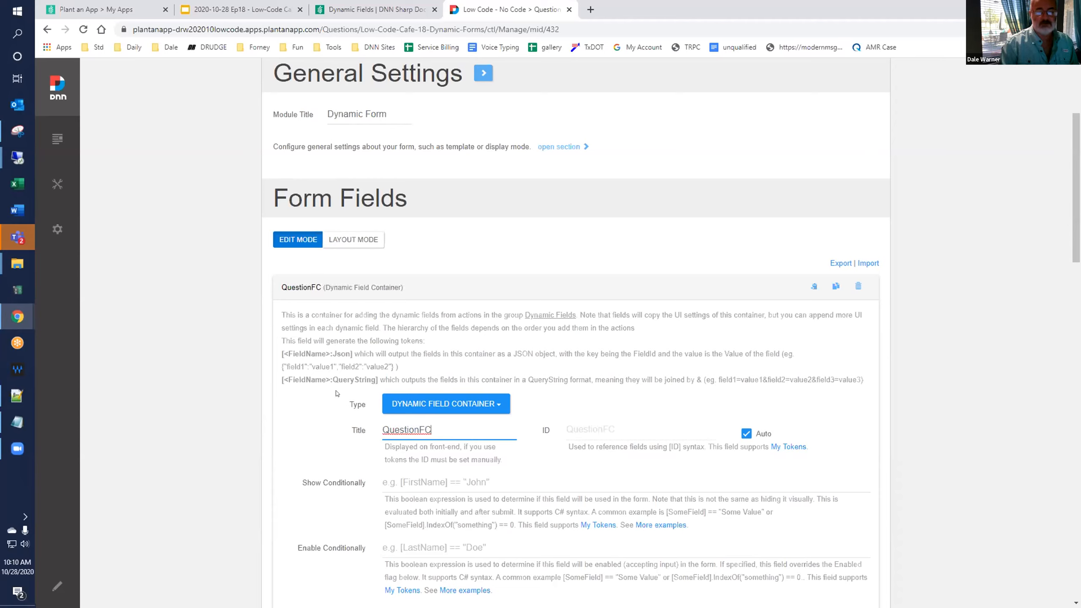
pyautogui.click(336, 287)
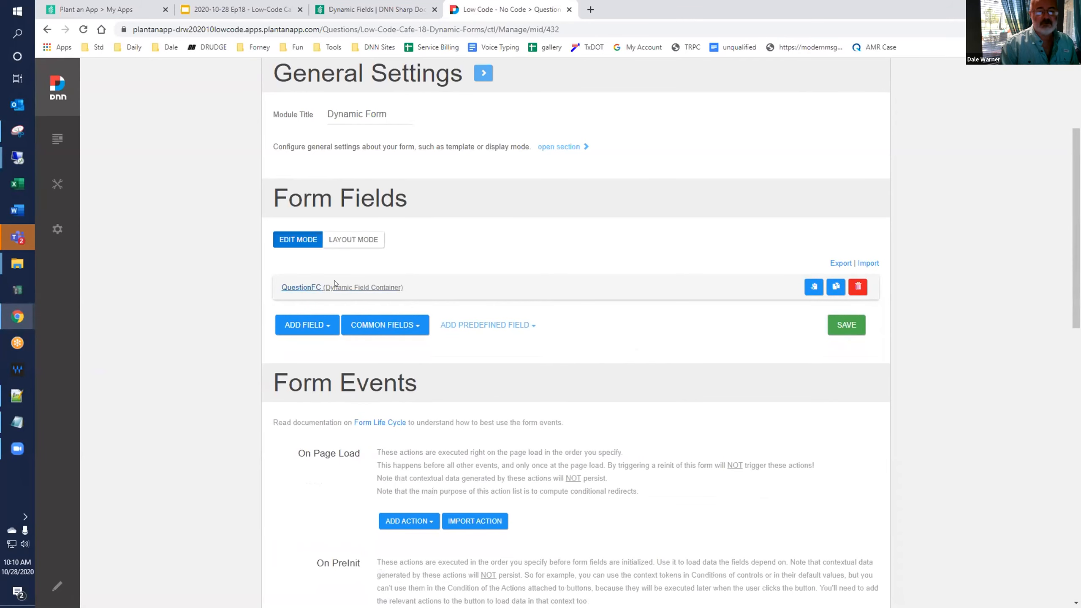
# Step: Add an Add Textbox action from the Dynamic Fields group to the form's On Init event
pyautogui.scroll(-3, 334, 284)
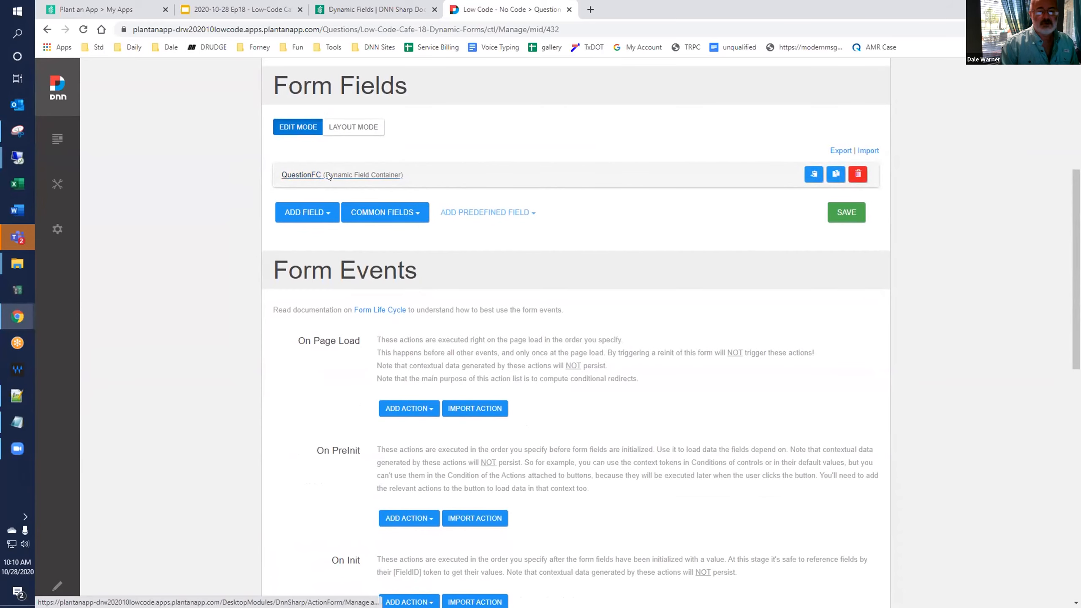
pyautogui.scroll(-3, 328, 208)
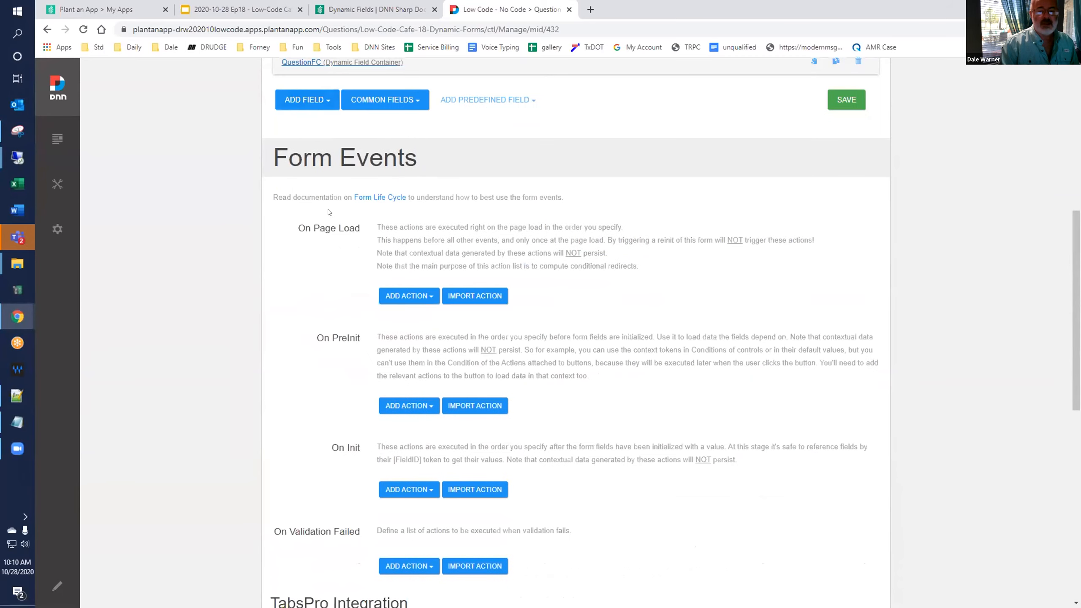
pyautogui.scroll(-3, 343, 298)
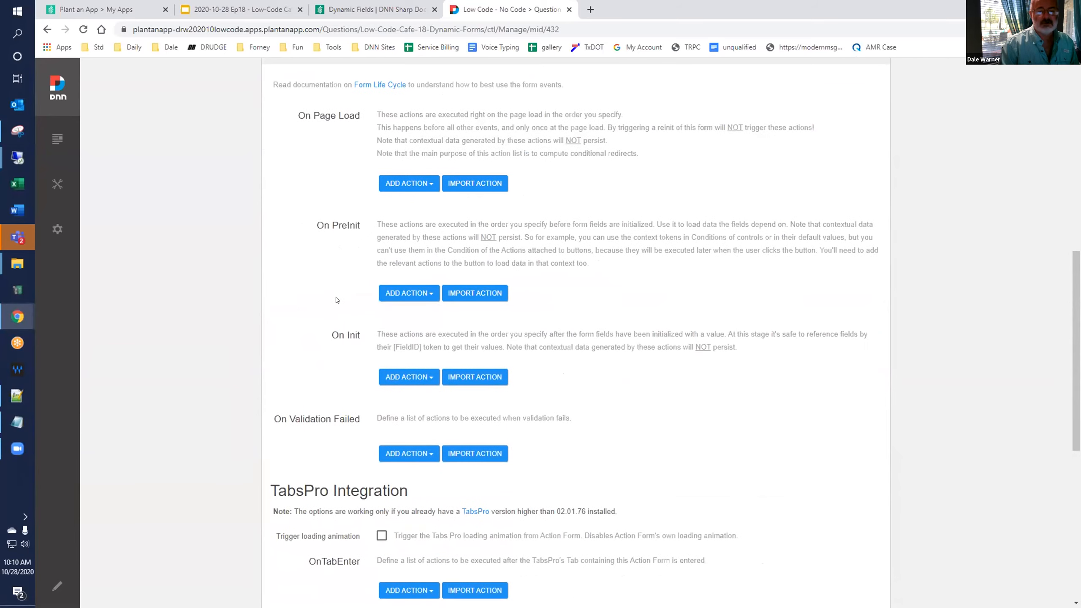
pyautogui.scroll(-3, 370, 295)
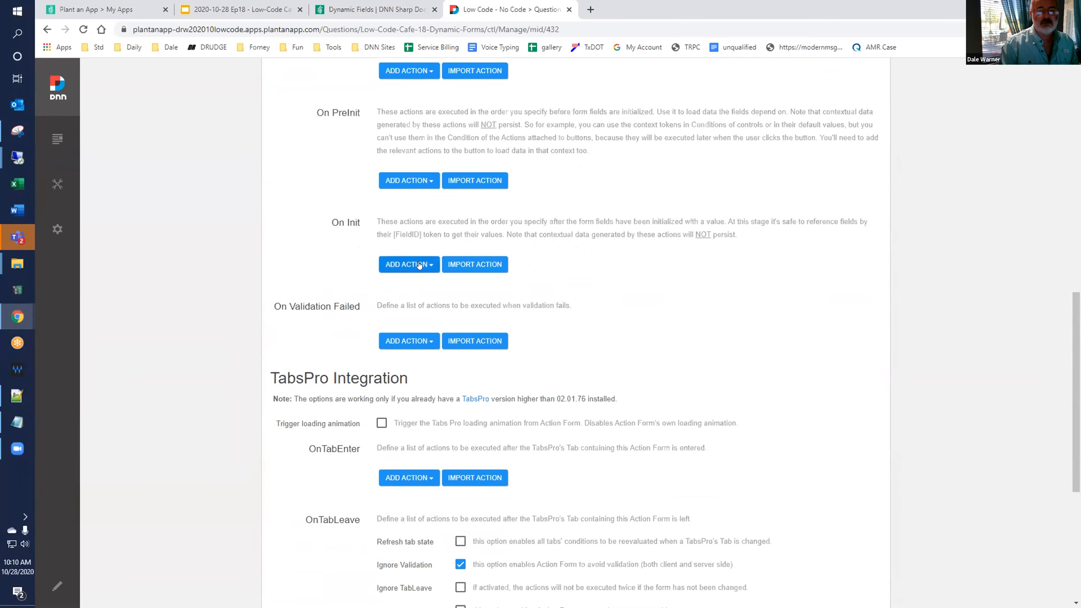
pyautogui.click(420, 265)
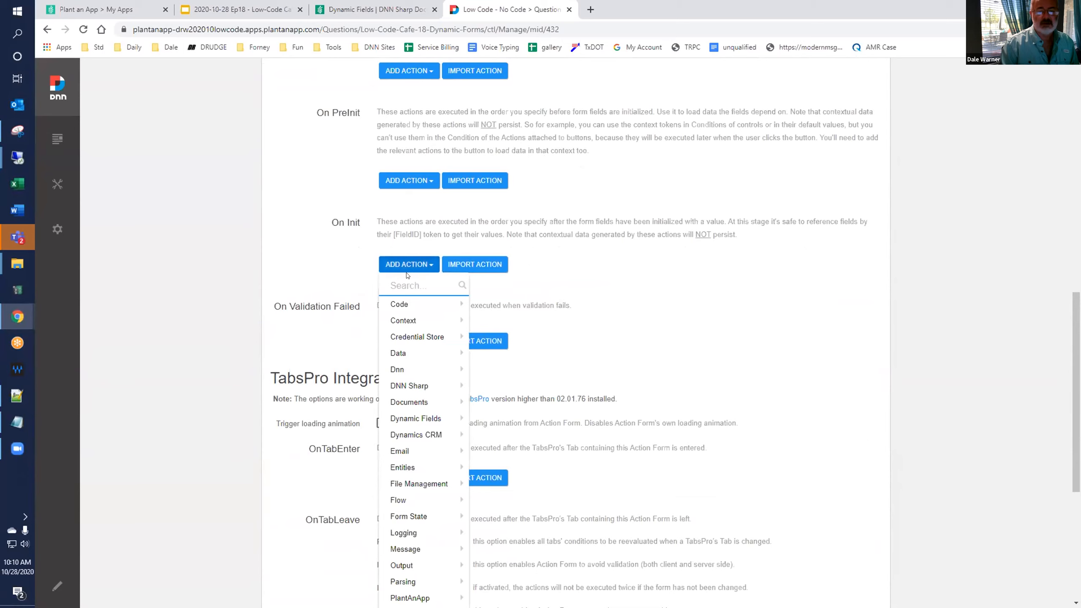
pyautogui.moveTo(425, 419)
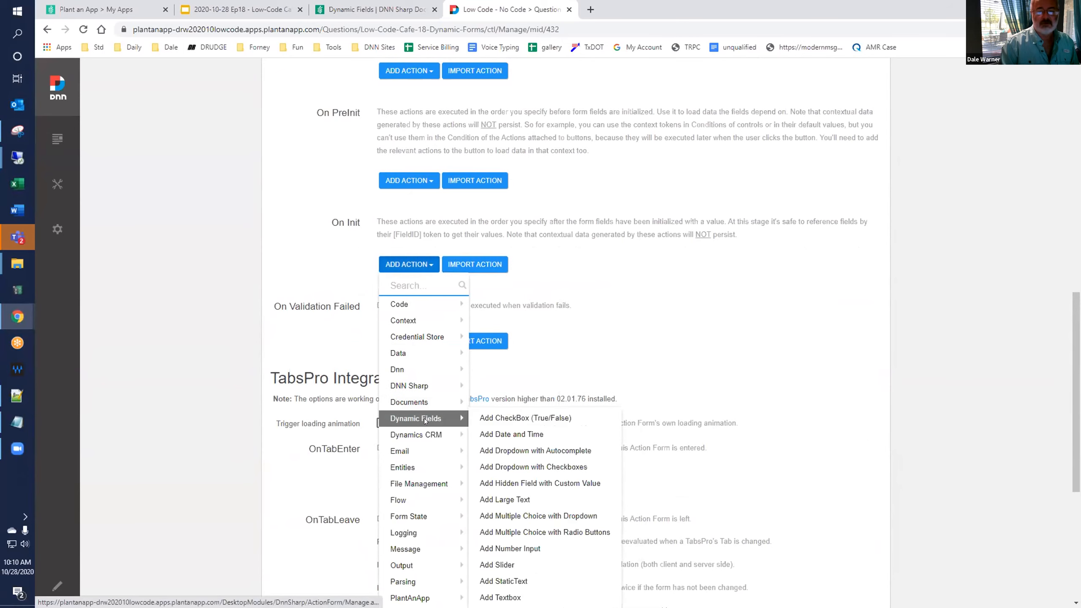
pyautogui.scroll(-3, 544, 413)
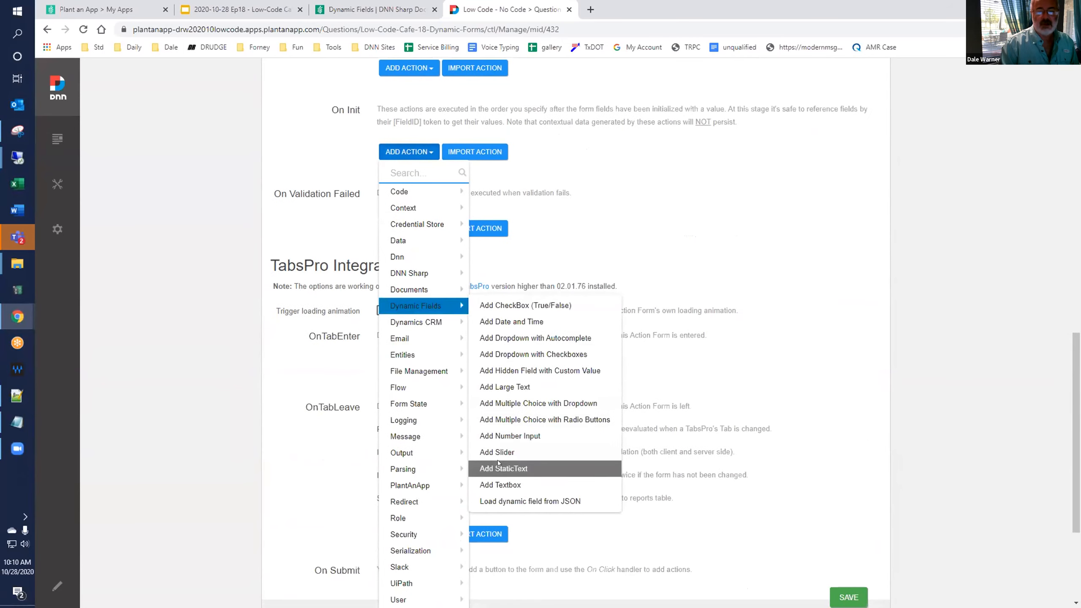
pyautogui.click(500, 484)
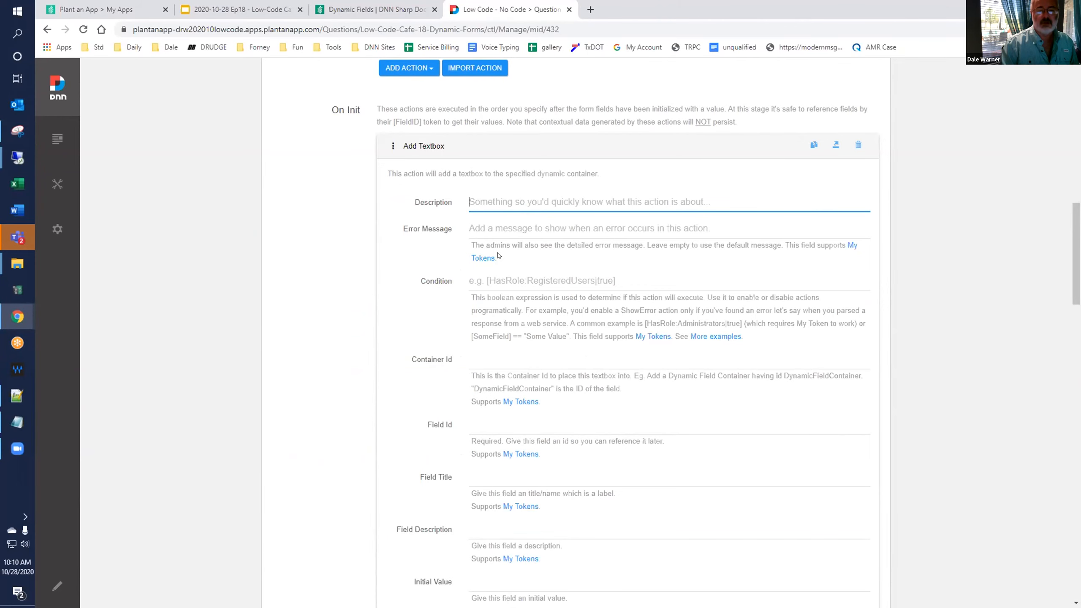
# Step: Set the textbox action's Container Id to QuestionsFC and its Field Id to Field1
pyautogui.scroll(-2, 499, 266)
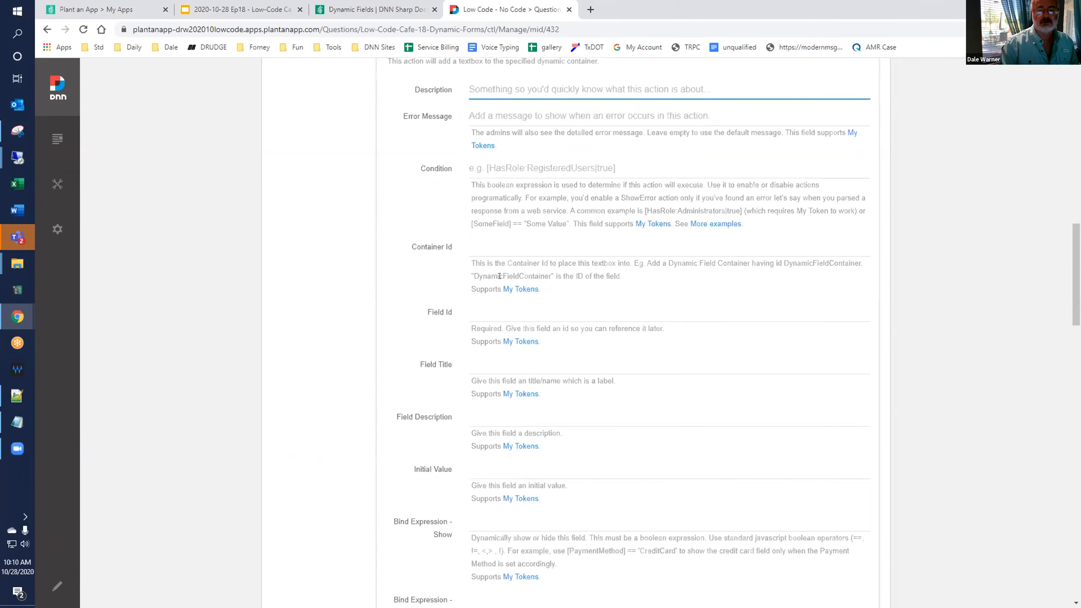
pyautogui.click(501, 313)
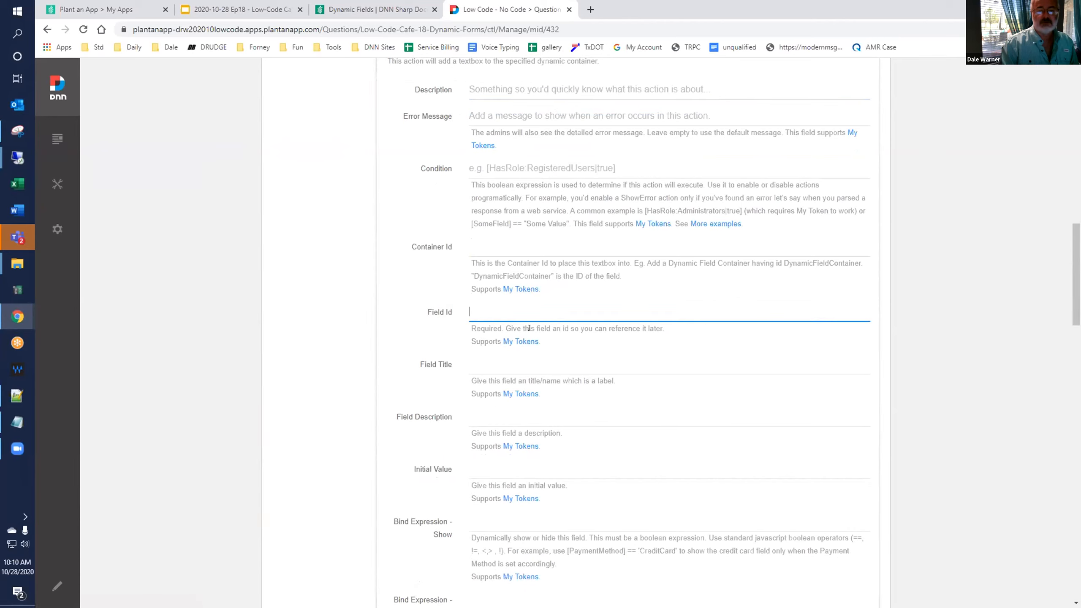
pyautogui.click(492, 242)
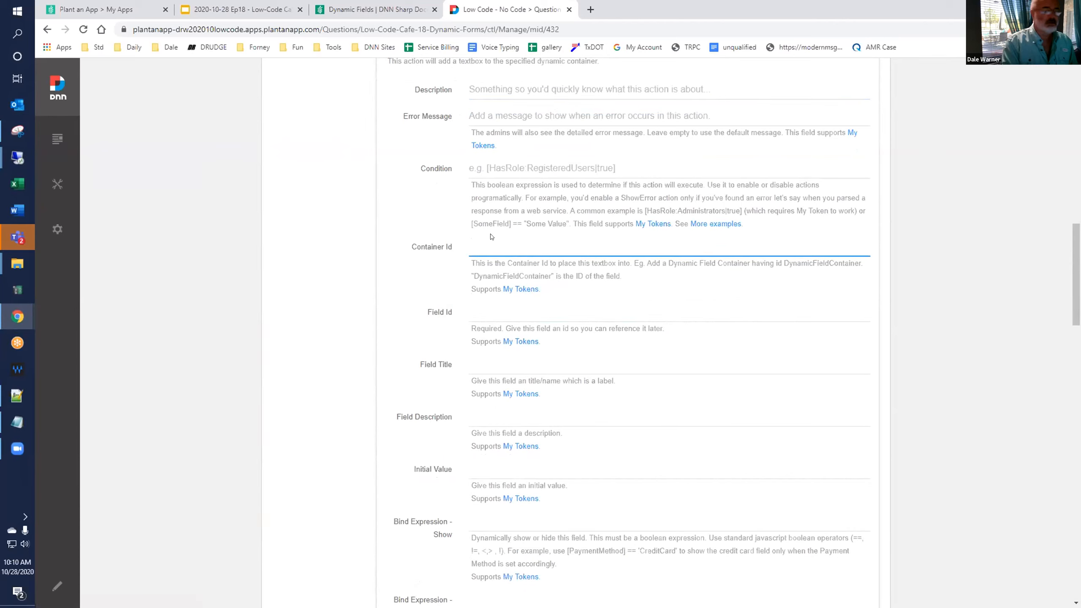
pyautogui.write('QuestionsFC')
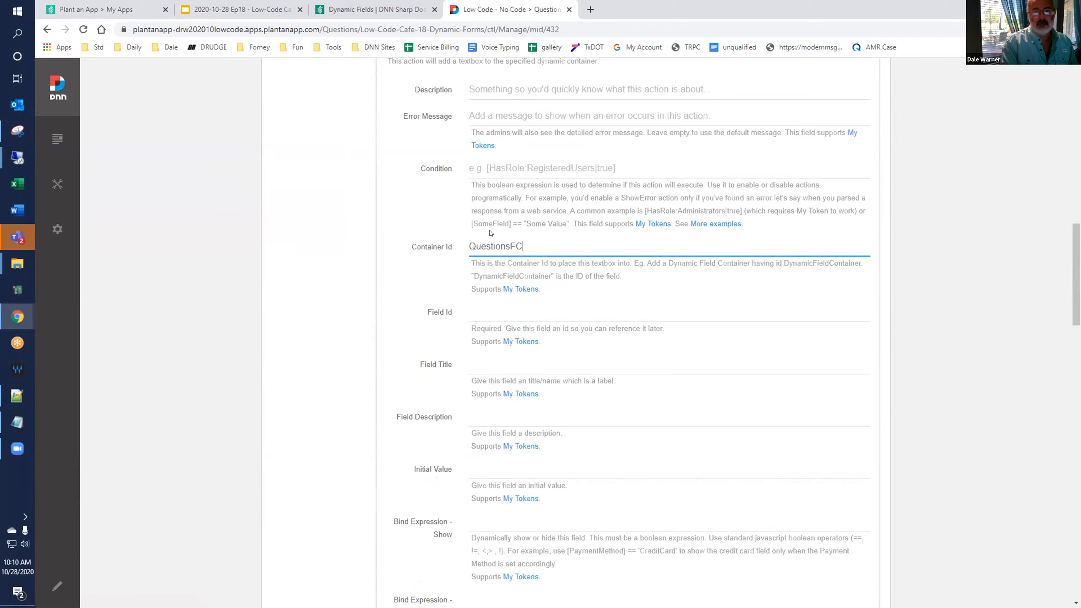
pyautogui.press('Tab')
pyautogui.write('Field1')
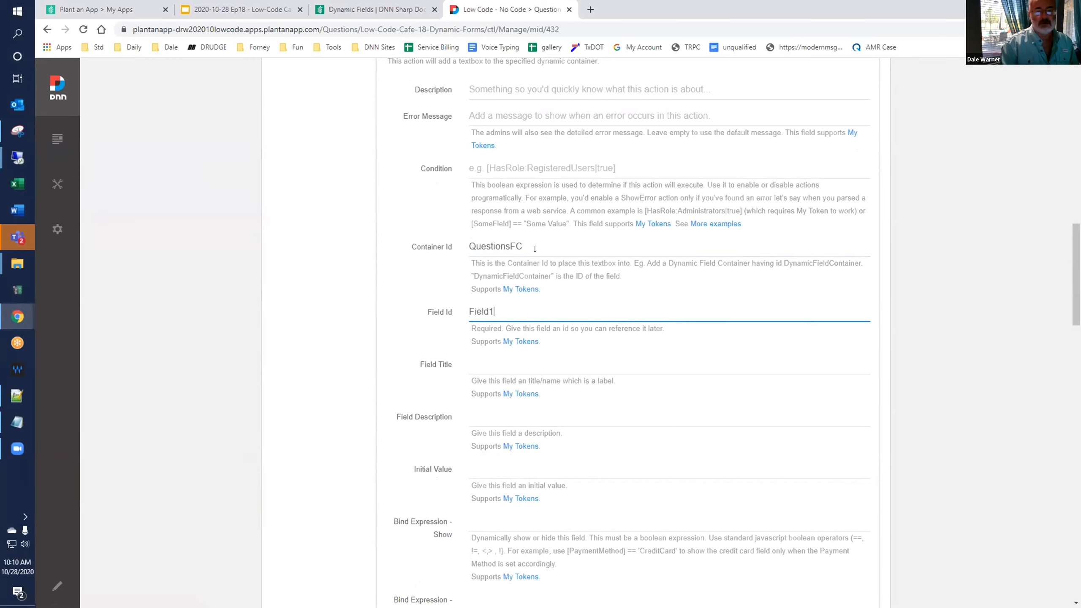
# Step: Set the textbox action's Field Title to "How old are you?"
pyautogui.scroll(-1, 503, 259)
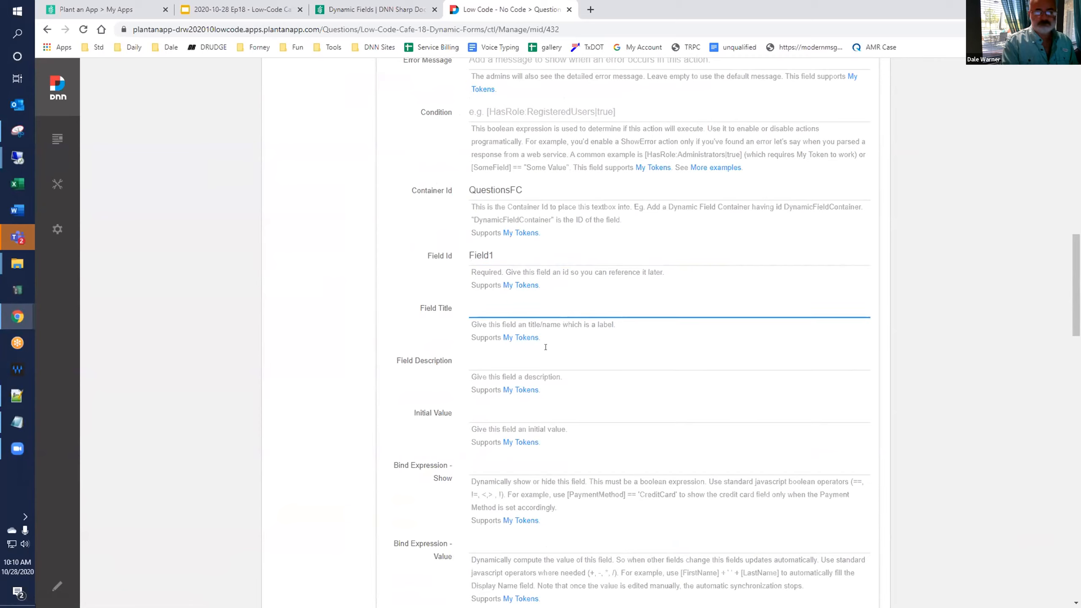
pyautogui.write('How old')
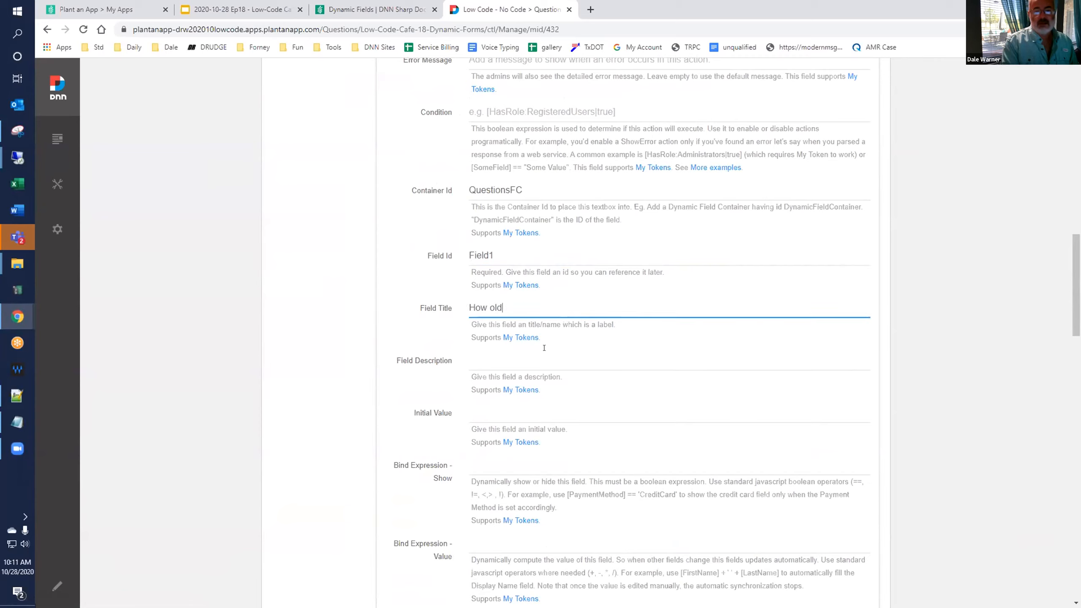
pyautogui.write(' are you?')
# Step: Make the dynamic textbox mandatory by setting its Is Required value to true
pyautogui.scroll(-8, 544, 348)
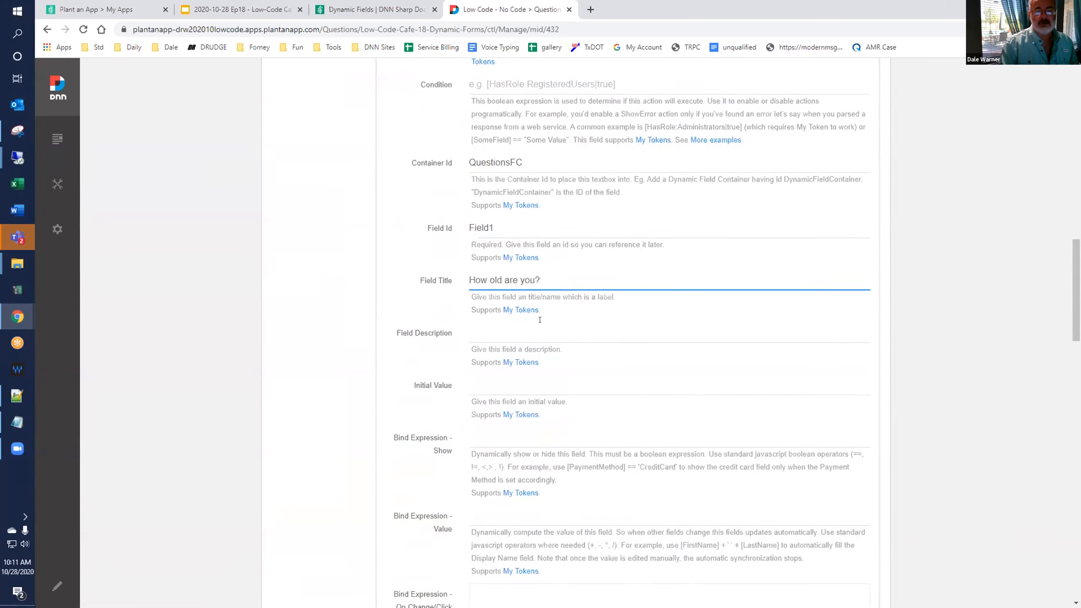
pyautogui.scroll(-7, 528, 313)
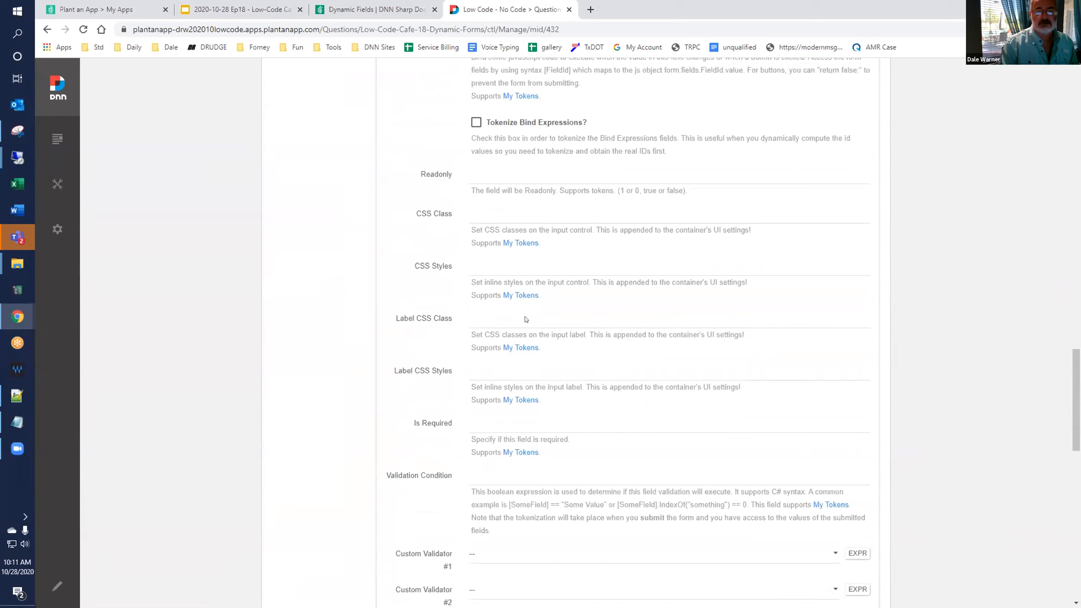
pyautogui.scroll(-1, 523, 323)
pyautogui.click(520, 310)
pyautogui.write('tu')
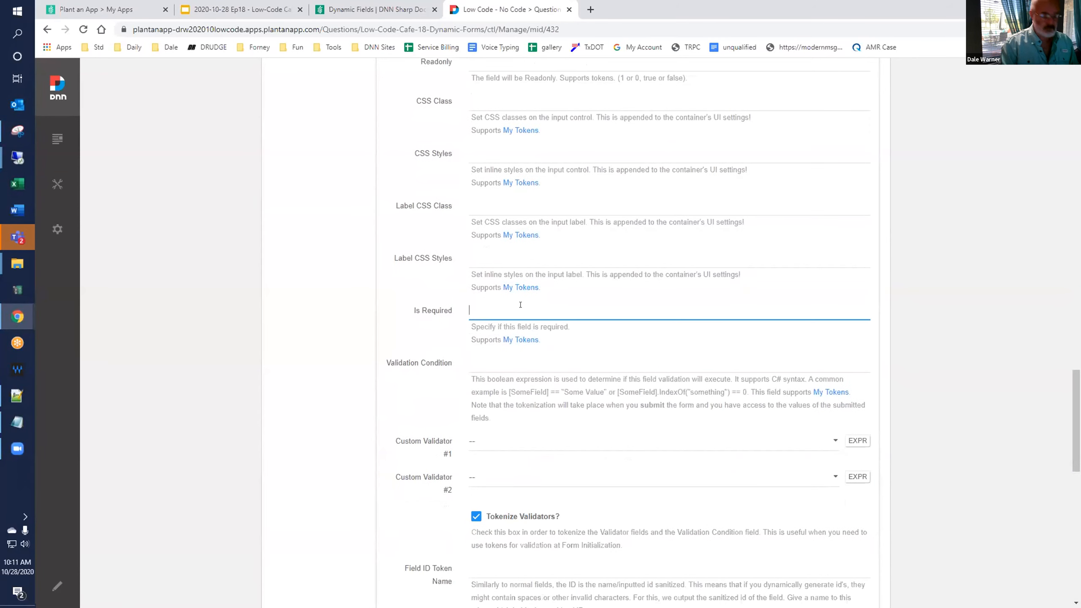
pyautogui.press('BackSpace')
pyautogui.write('rue')
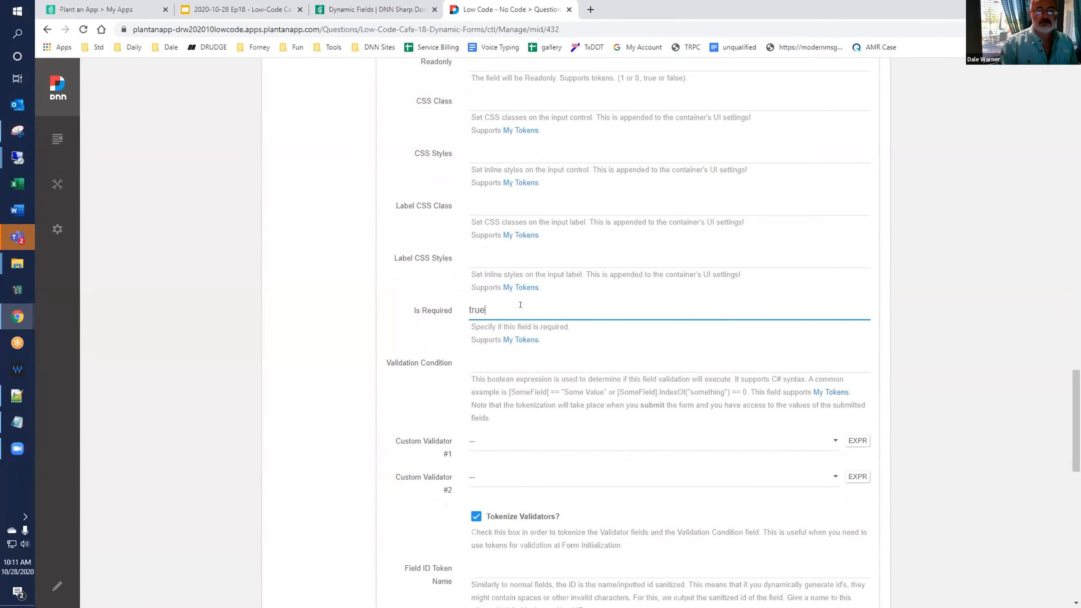
pyautogui.scroll(-3, 538, 238)
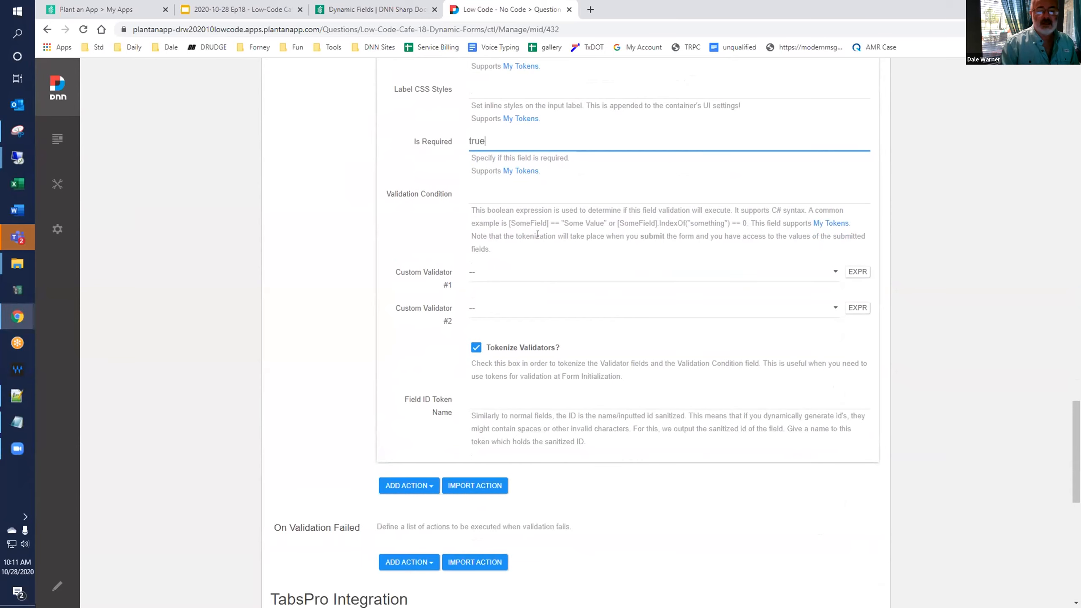
# Step: Collapse the Add Textbox action and leave the form settings to view the dynamic form on its page
pyautogui.scroll(13, 538, 234)
pyautogui.scroll(4, 537, 214)
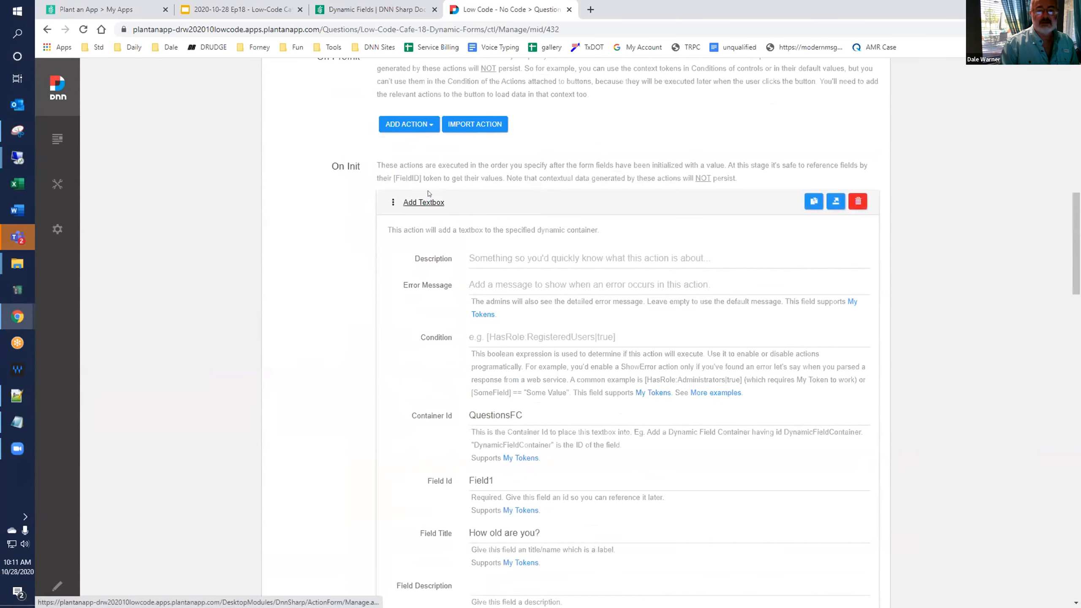
pyautogui.click(428, 194)
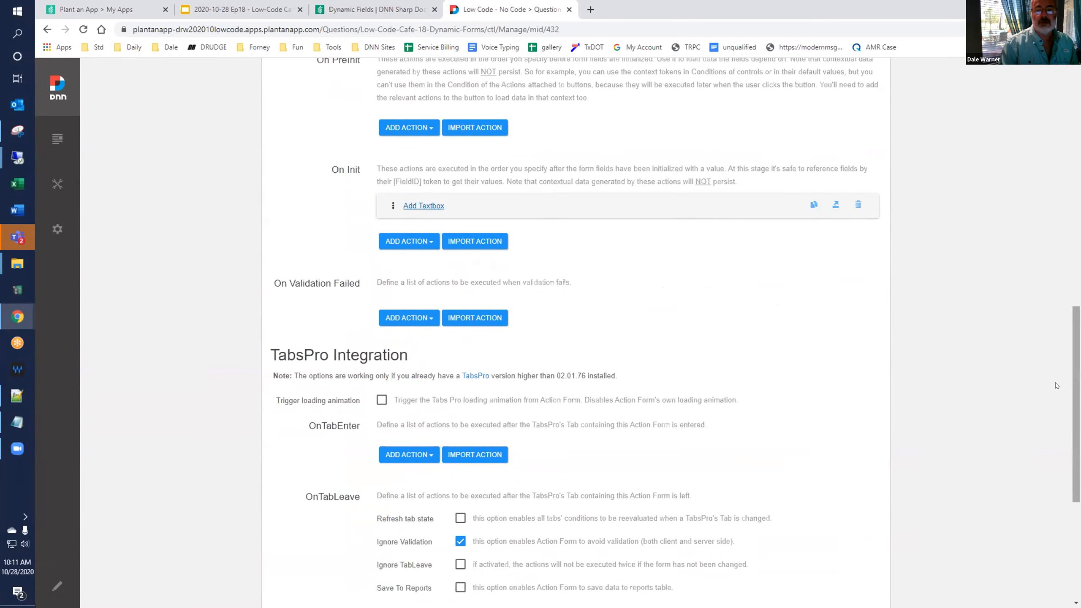
pyautogui.scroll(7, 1057, 384)
pyautogui.scroll(3, 868, 264)
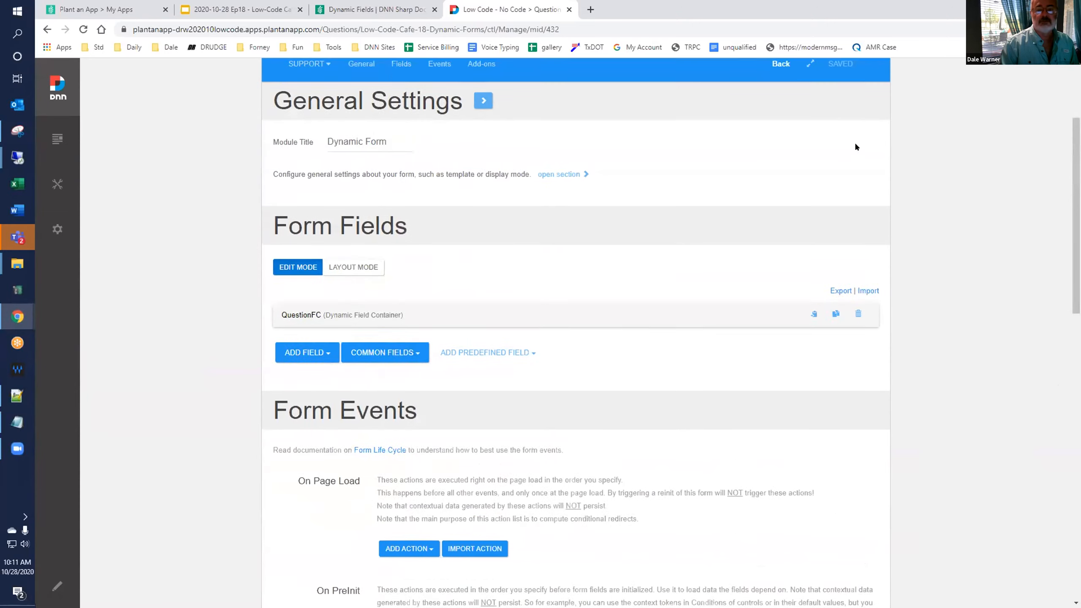
pyautogui.click(780, 78)
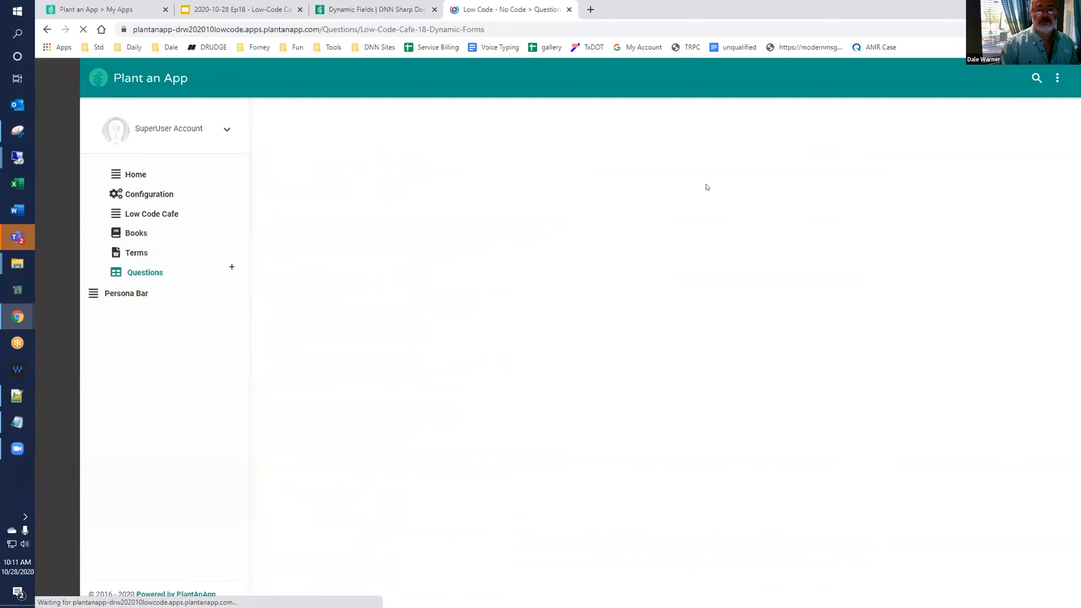
pyautogui.click(102, 316)
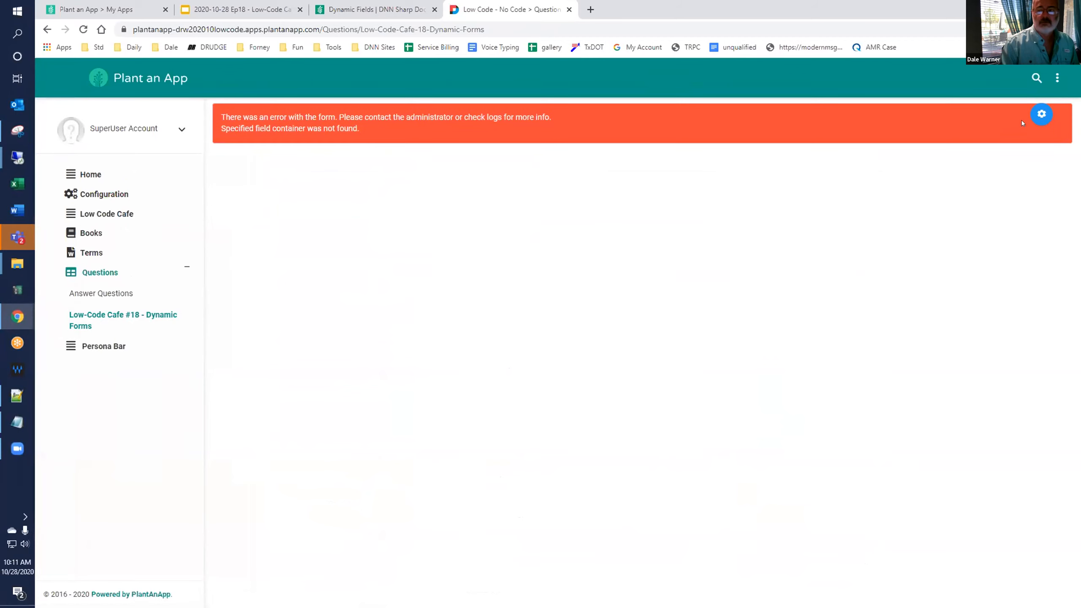
# Step: Reopen the Dynamic Form customization and copy the title QuestionFC from the dynamic field container
pyautogui.click(1042, 114)
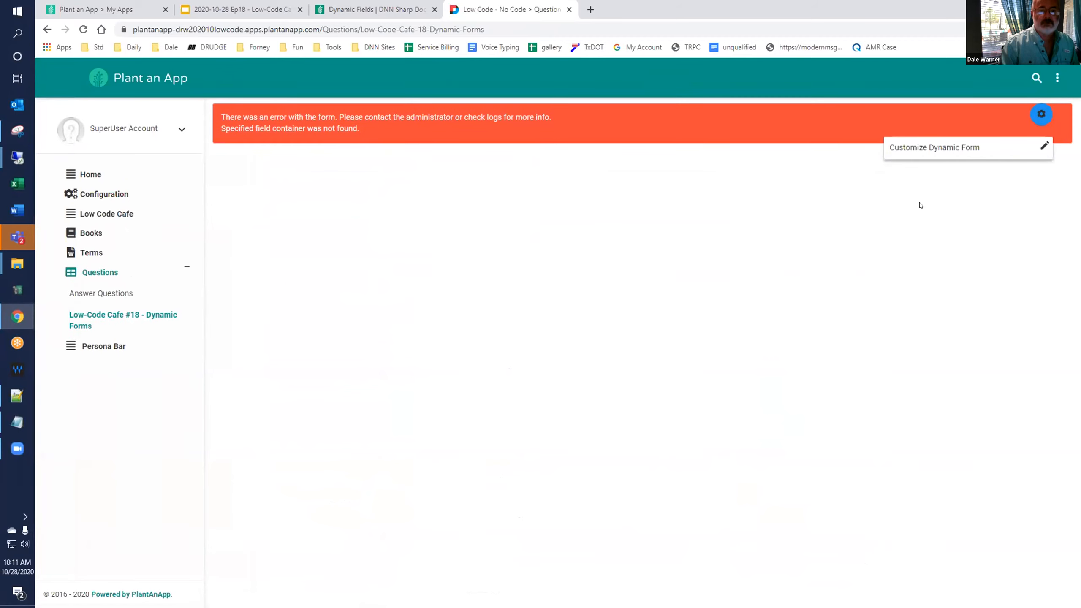
pyautogui.click(926, 146)
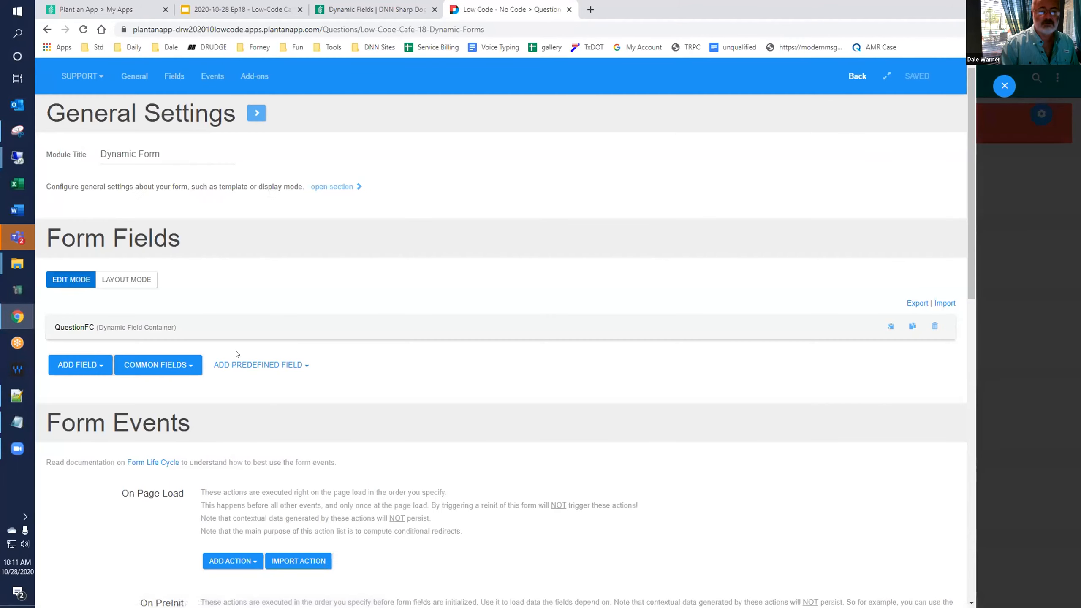
pyautogui.click(133, 328)
pyautogui.hotkey('ctrl', 'c')
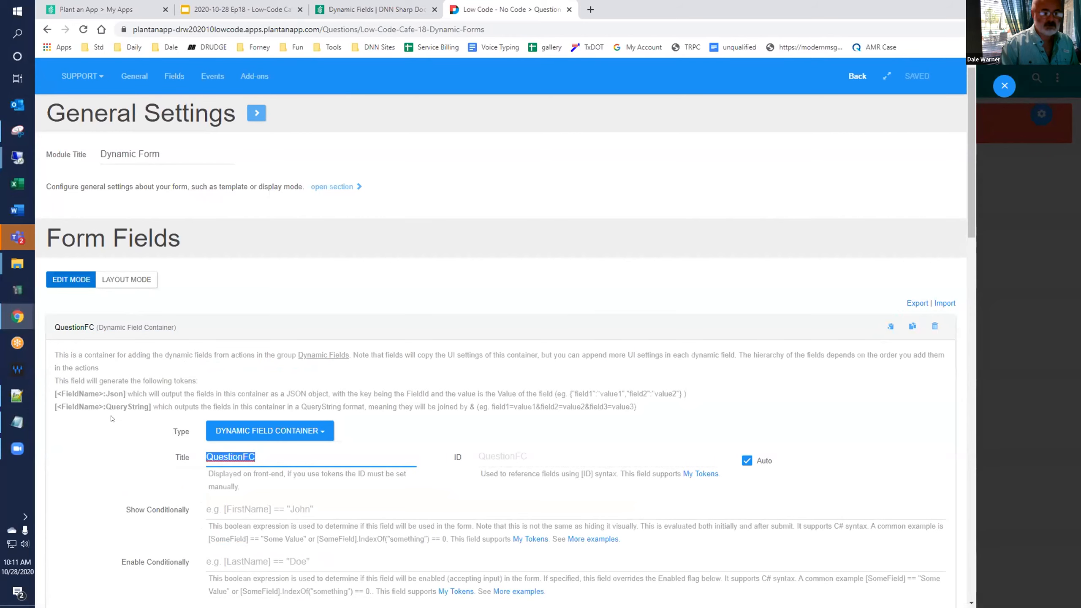
# Step: Replace the Container Id of the On Init Add Textbox action with QuestionFC and save the form
pyautogui.scroll(-7, 165, 404)
pyautogui.scroll(-5, 165, 403)
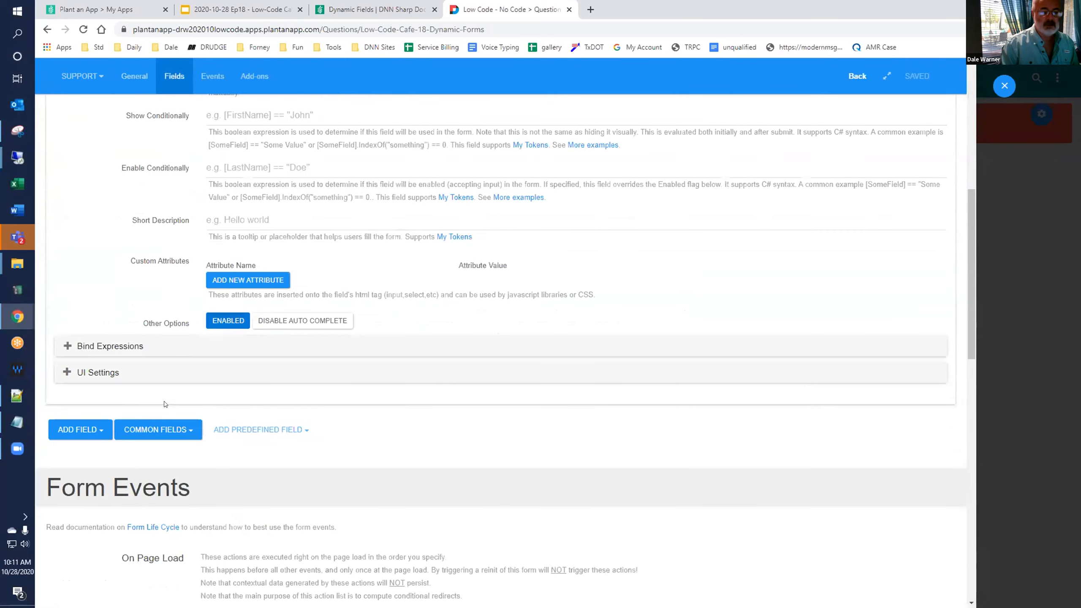
pyautogui.scroll(-3, 255, 347)
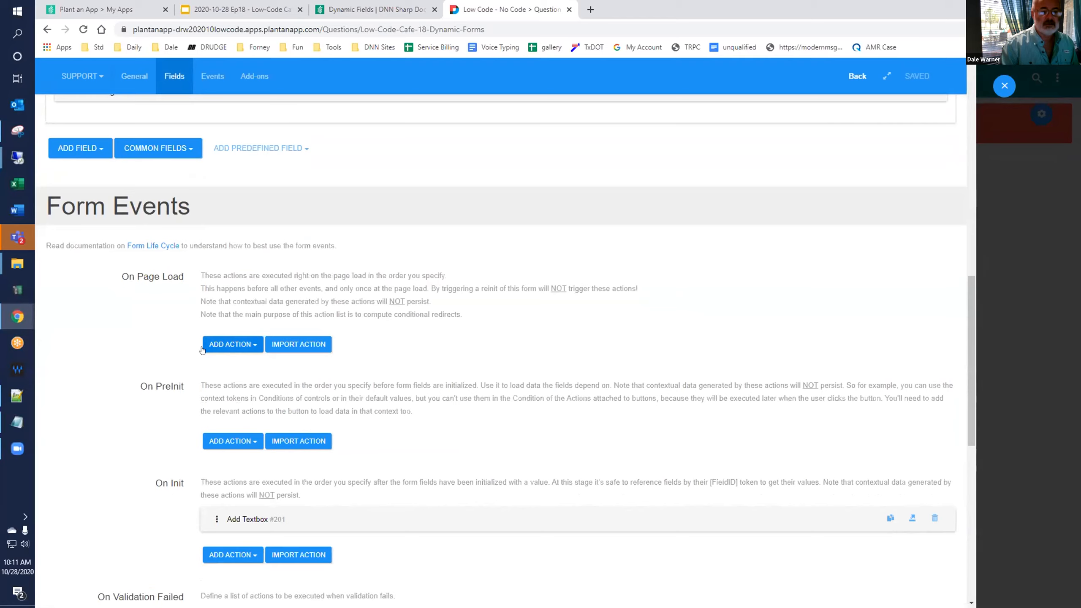
pyautogui.scroll(-3, 248, 357)
pyautogui.click(249, 358)
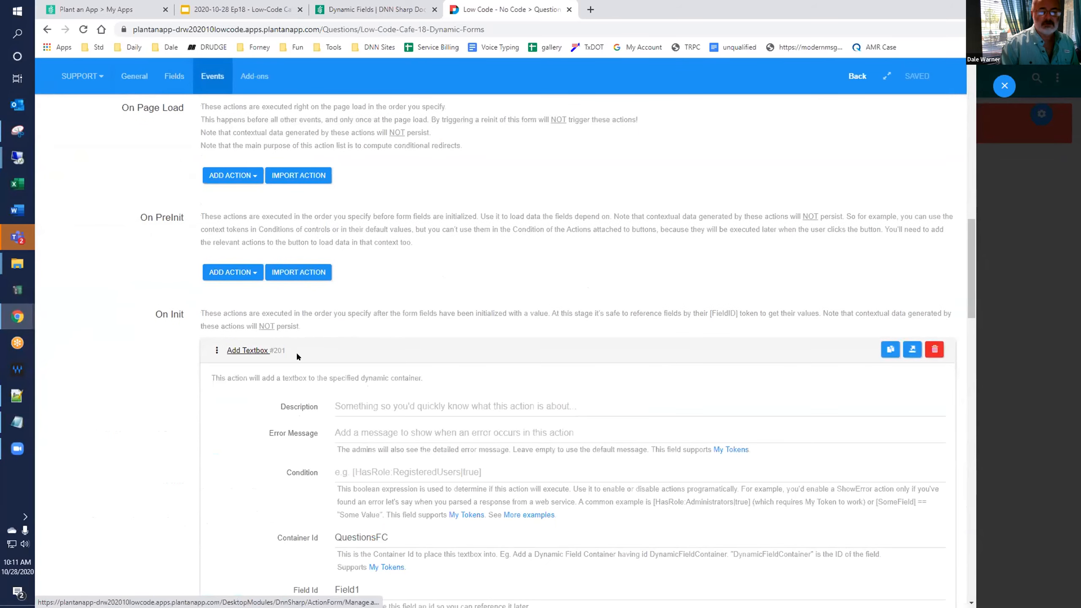
pyautogui.scroll(-6, 397, 267)
pyautogui.moveTo(403, 256); pyautogui.dragTo(156, 240)
pyautogui.hotkey('ctrl', 'v')
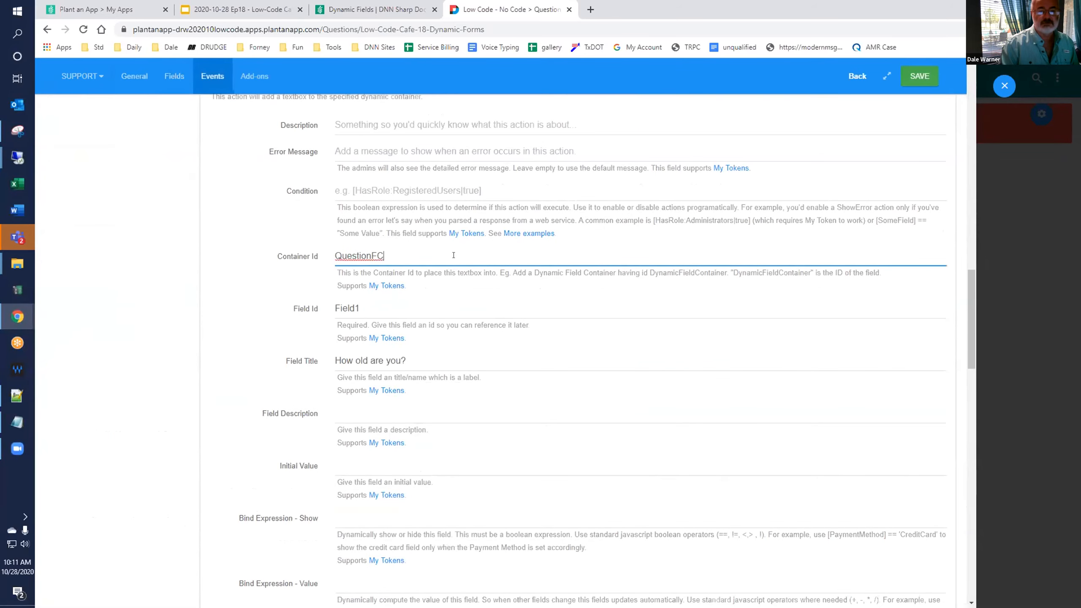
pyautogui.click(918, 77)
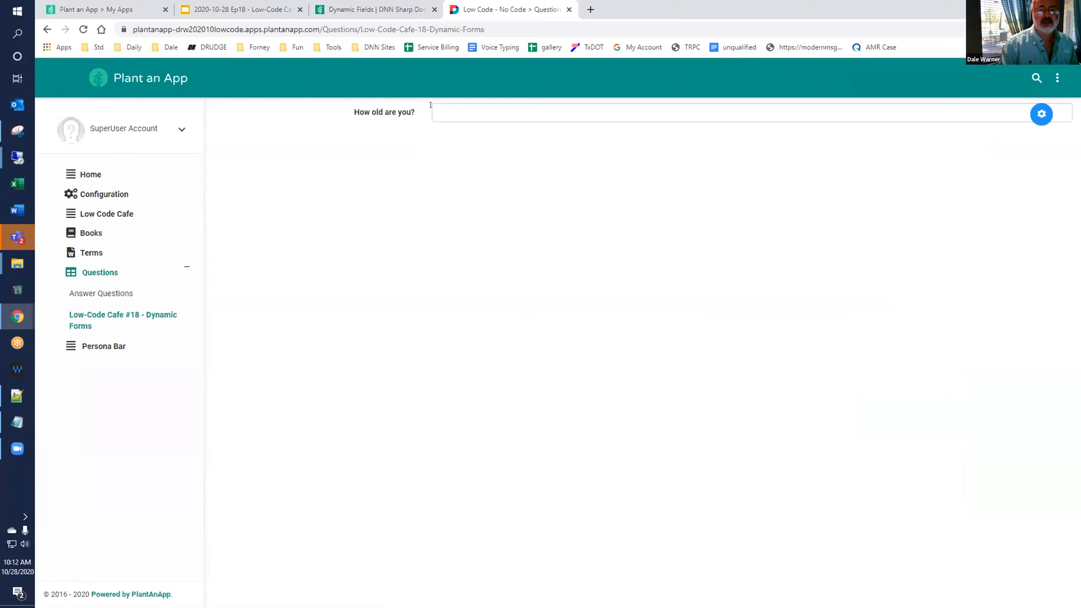
# Step: Reopen the Dynamic Form customization and delete the Add Textbox action from the On Init event
pyautogui.click(1042, 119)
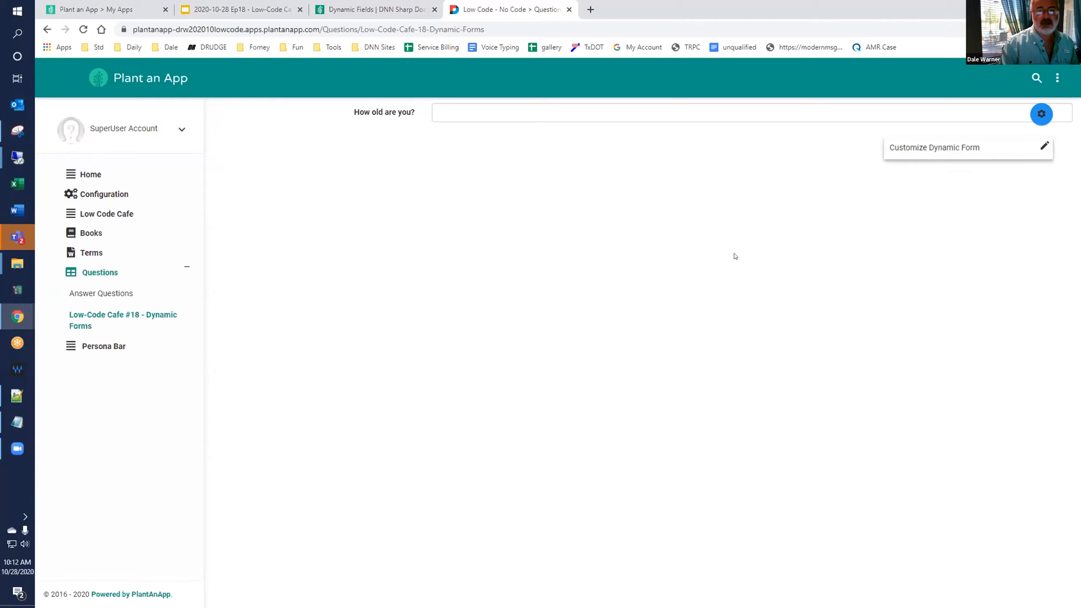
pyautogui.click(933, 148)
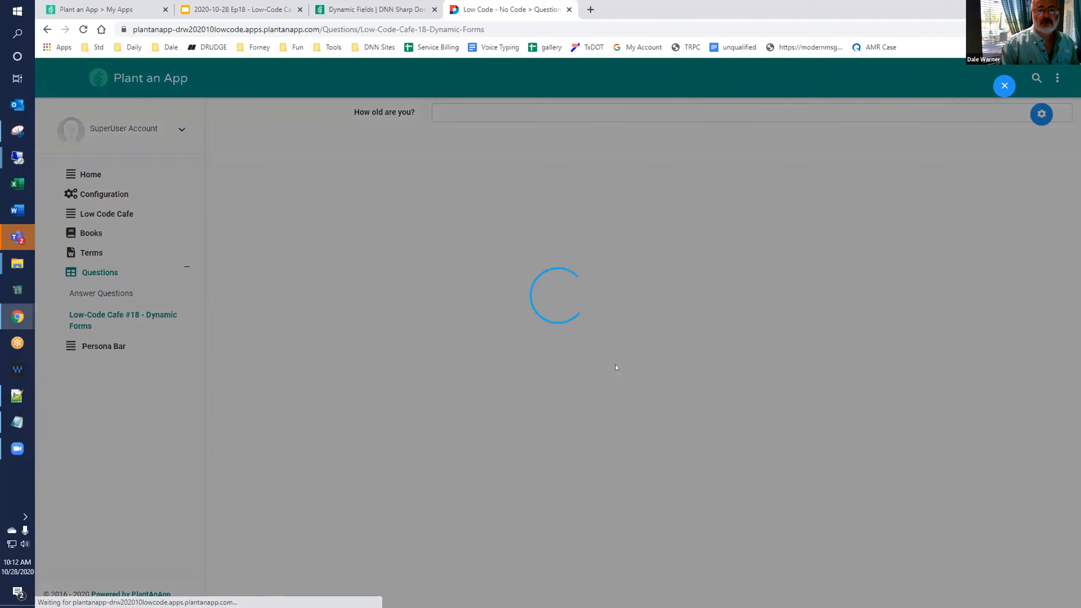
pyautogui.scroll(-10, 466, 357)
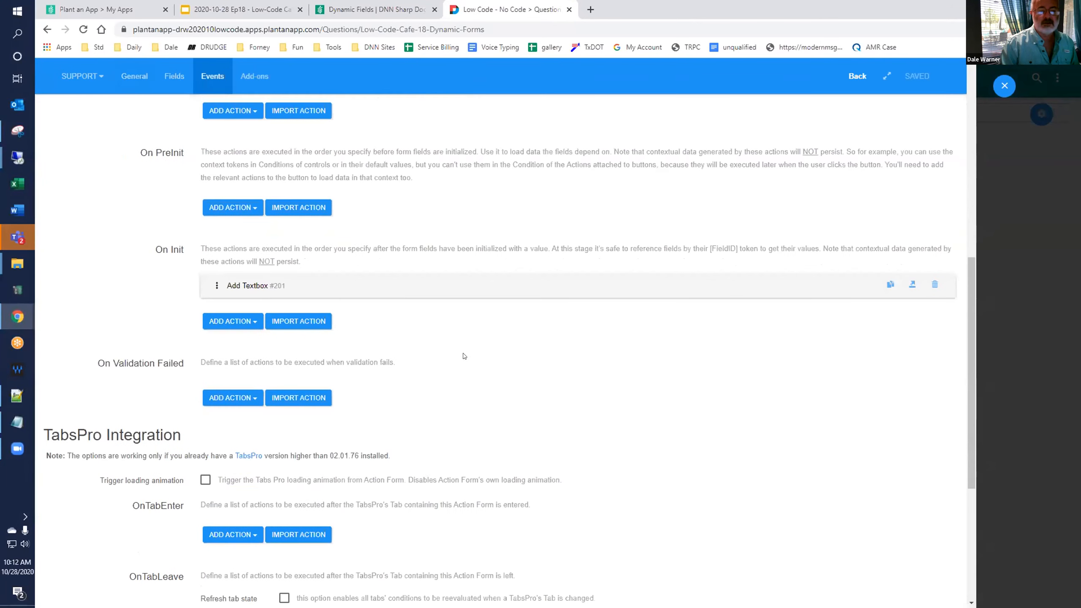
pyautogui.click(934, 285)
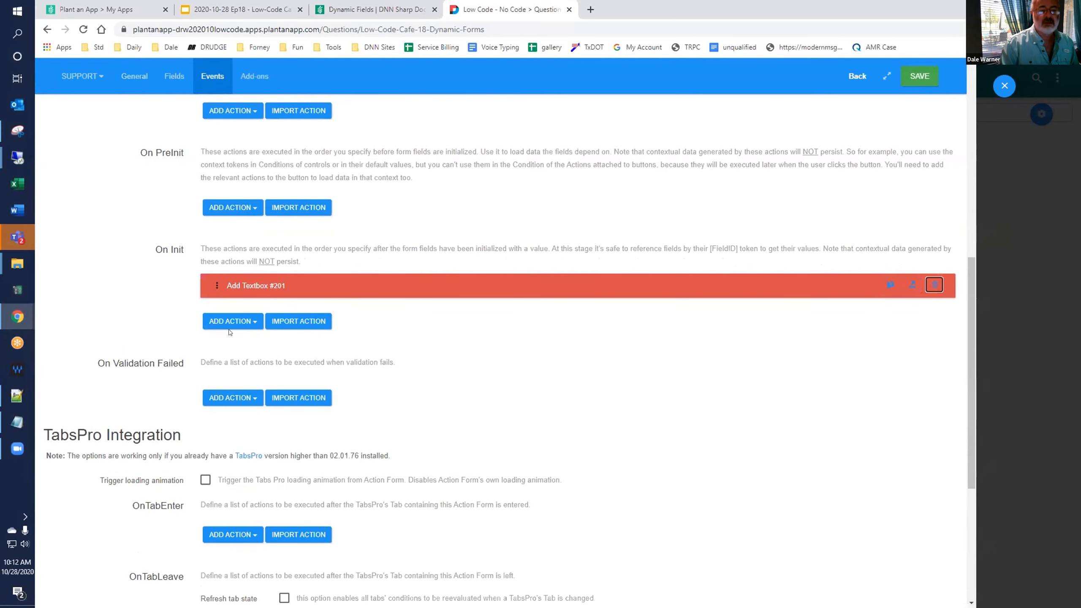
# Step: Find and add an Execute Actions action to the form's On Init event
pyautogui.scroll(-3, 232, 323)
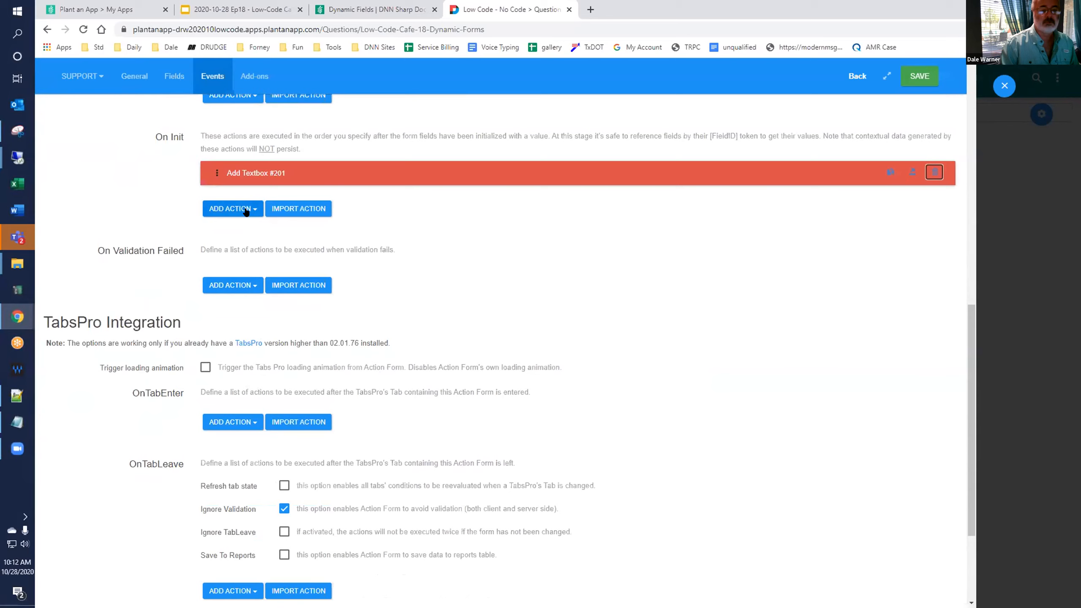
pyautogui.click(246, 212)
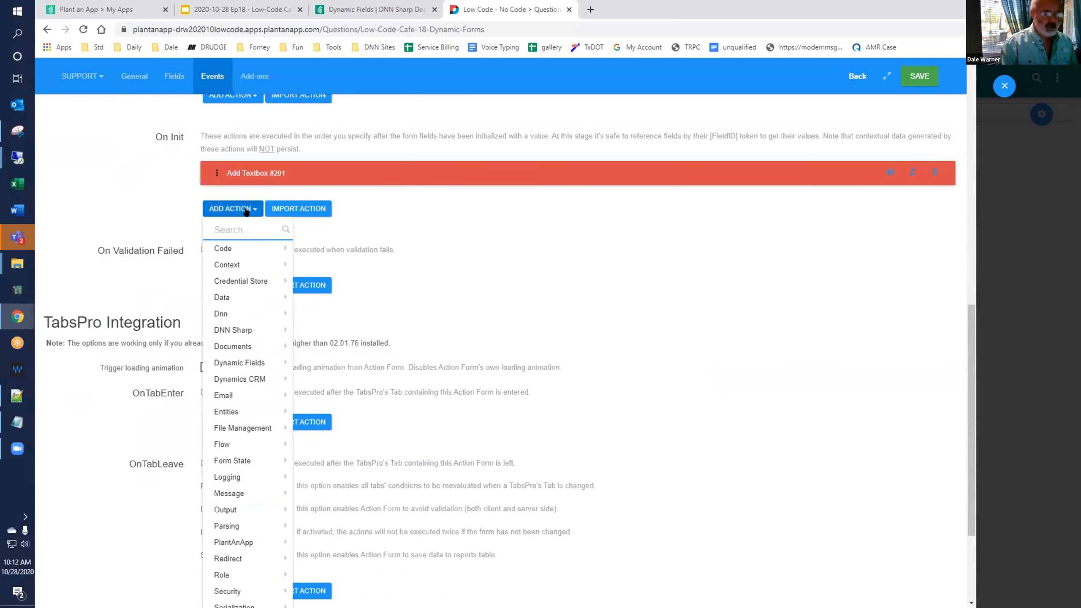
pyautogui.write('exec')
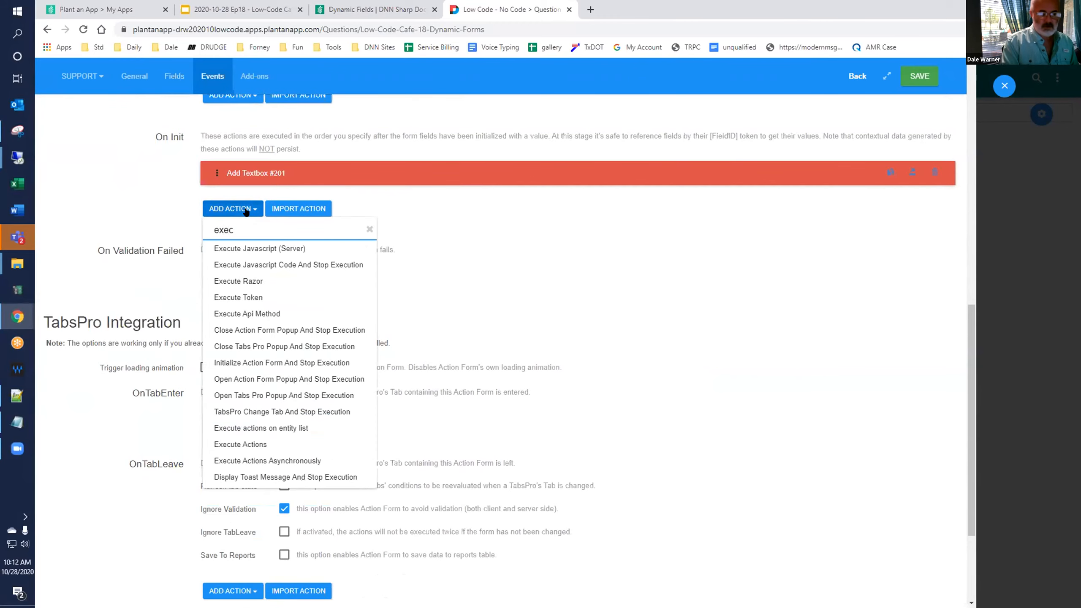
pyautogui.click(250, 446)
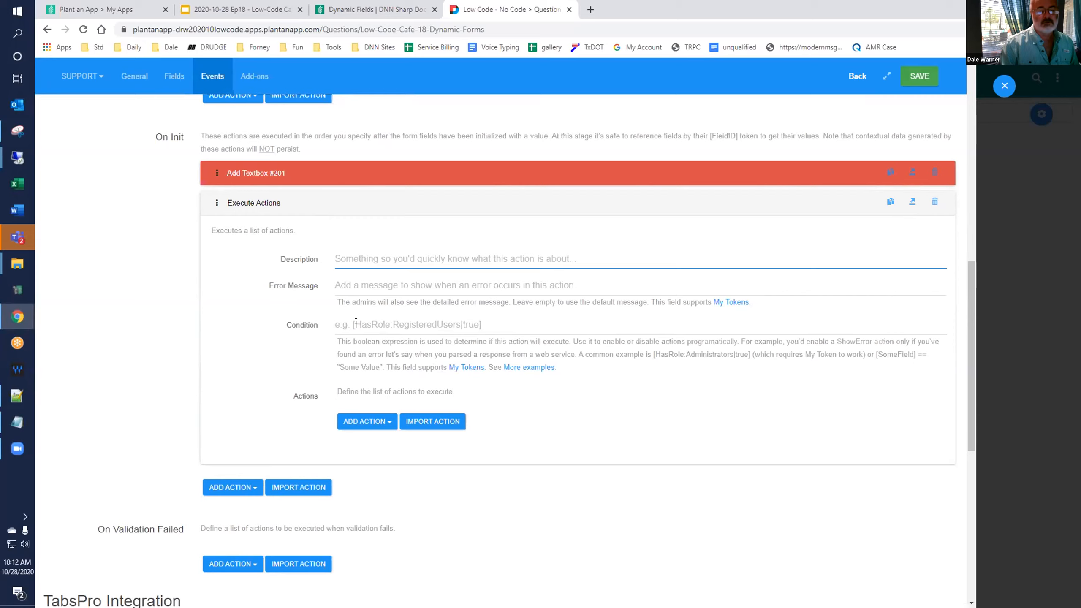
pyautogui.click(584, 330)
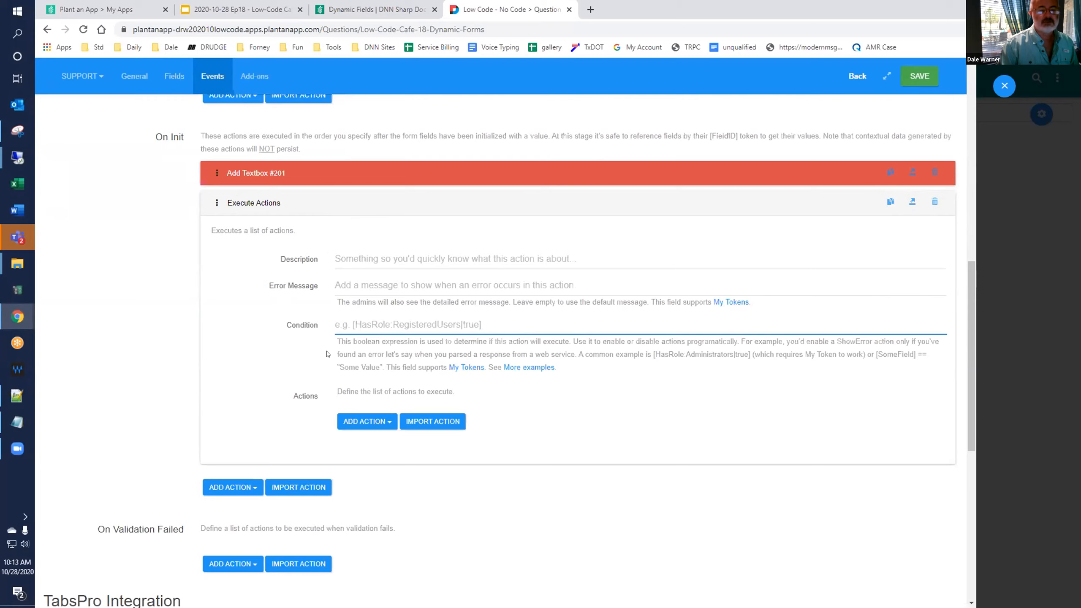
# Step: Add a Read All Questions action to the list of actions inside Execute Actions
pyautogui.scroll(-3, 330, 347)
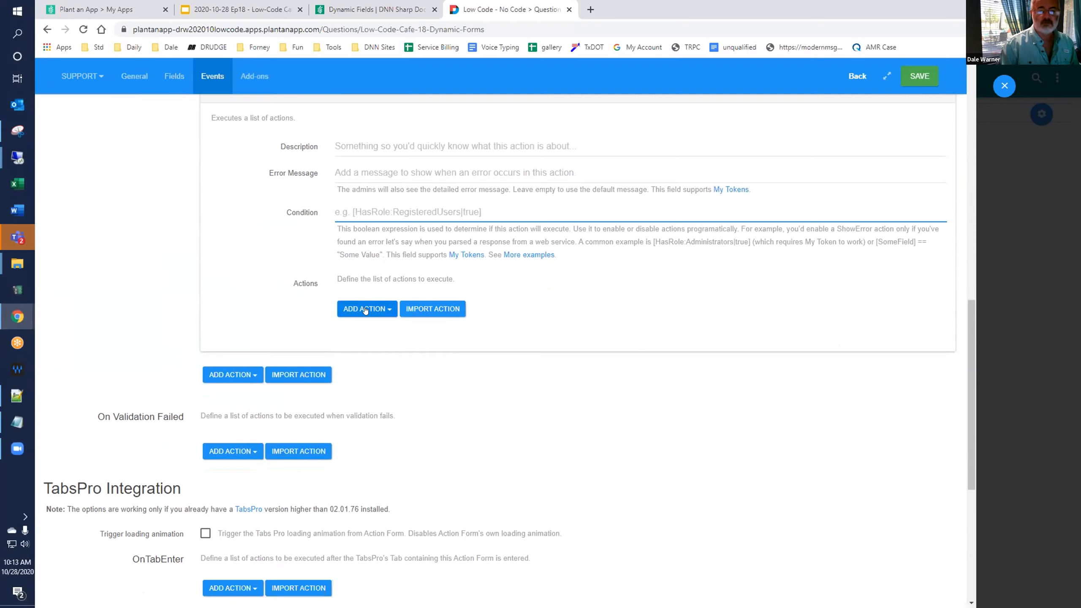
pyautogui.click(365, 309)
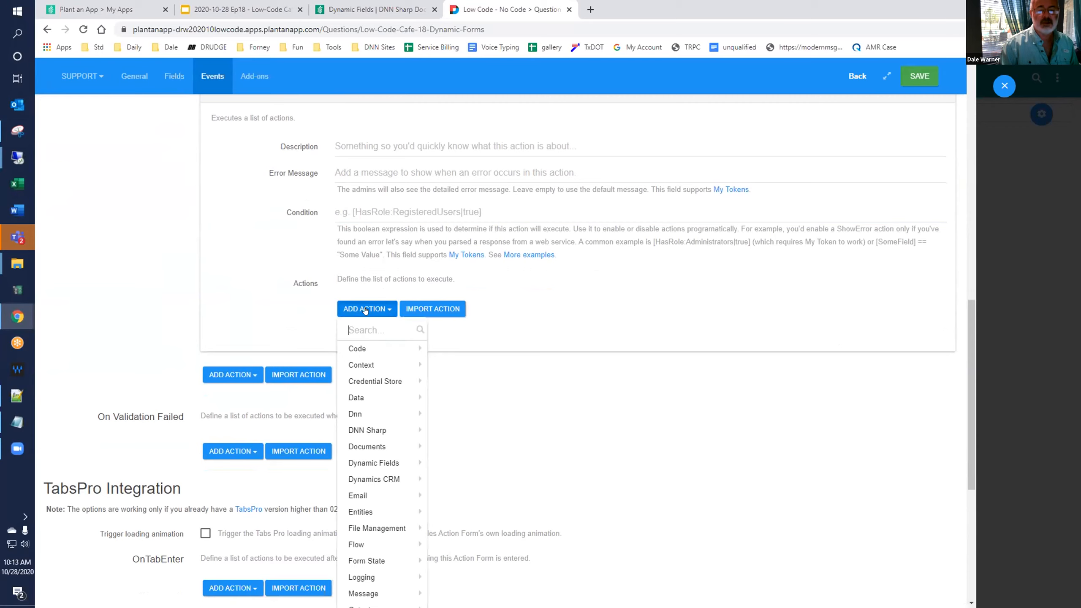
pyautogui.write('re')
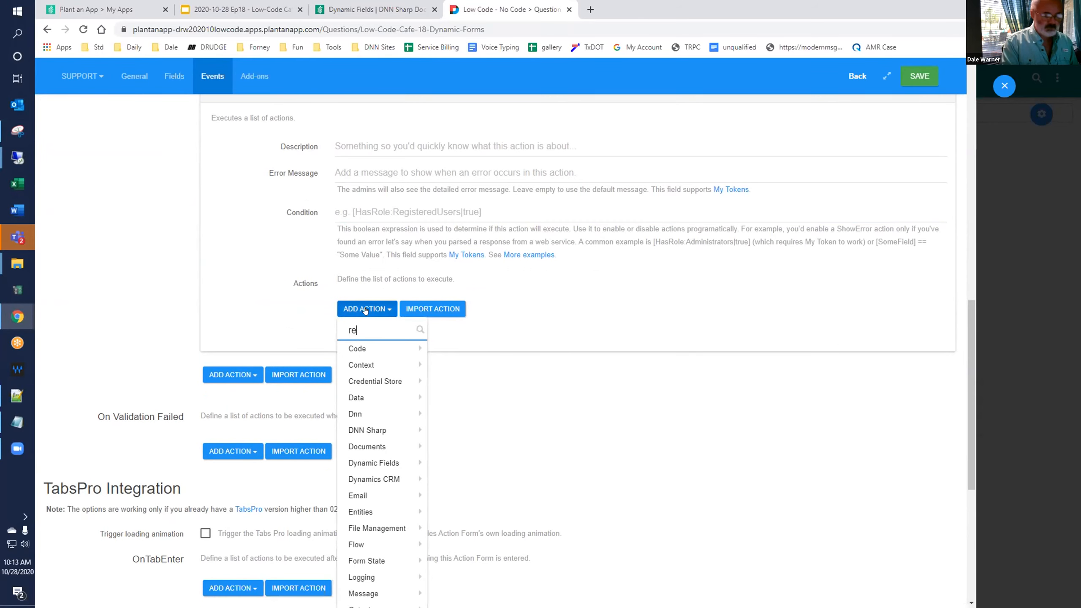
pyautogui.write('ad all')
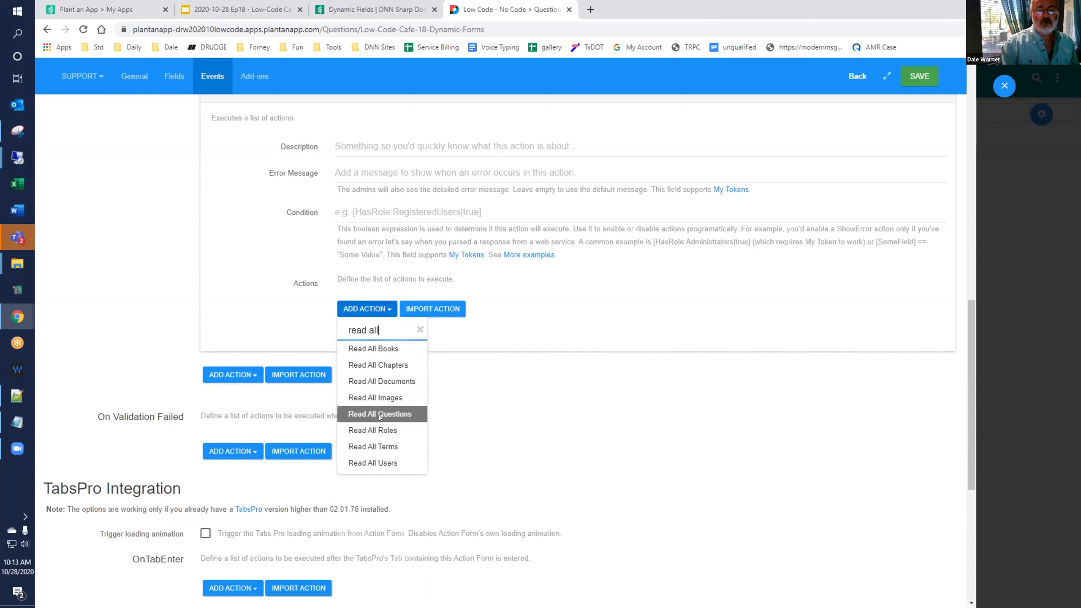
pyautogui.click(380, 414)
pyautogui.scroll(-1, 386, 358)
pyautogui.scroll(-2, 387, 360)
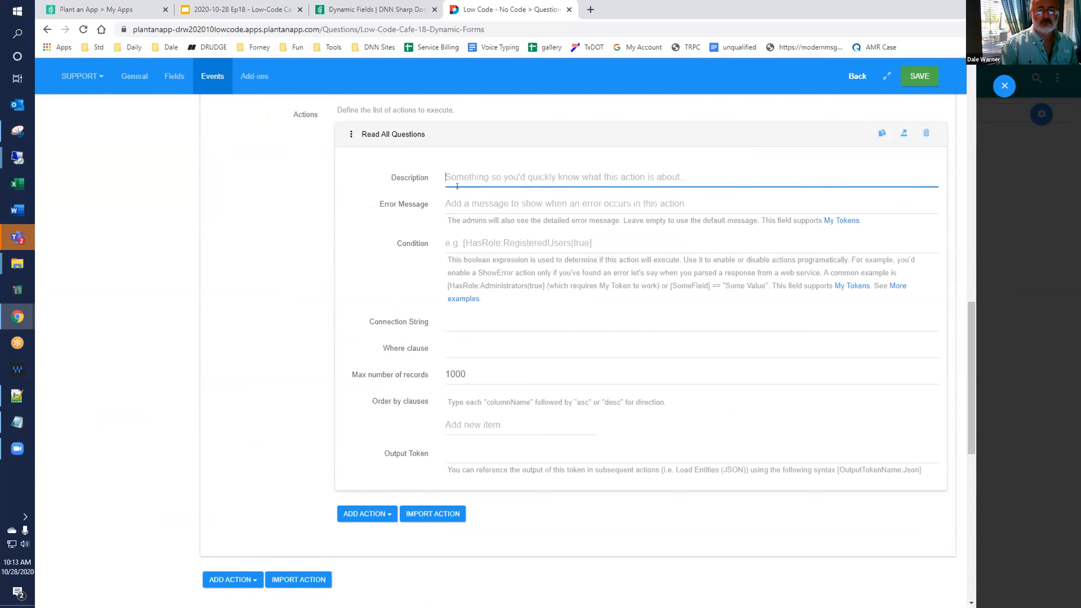
# Step: Set the Where clause of the Read All Questions action to "include = 1"
pyautogui.click(484, 341)
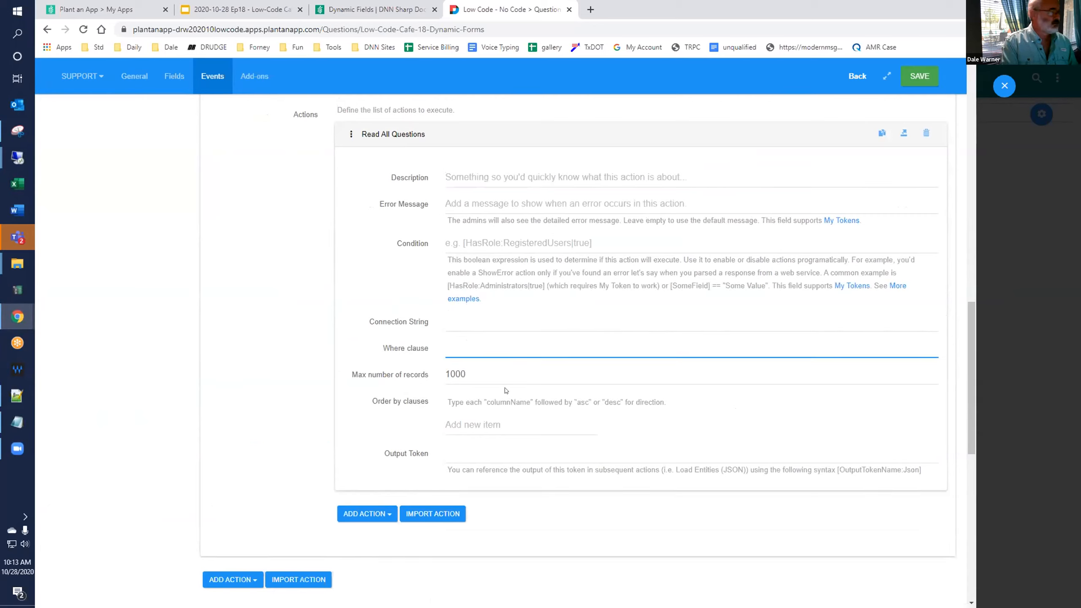
pyautogui.write('inclu')
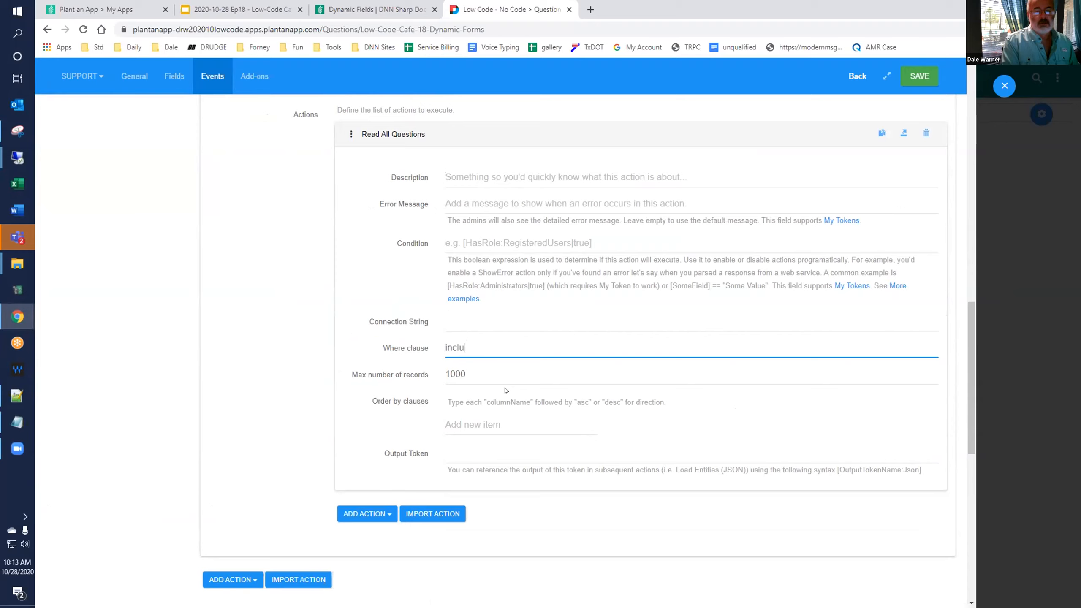
pyautogui.write('de = 1')
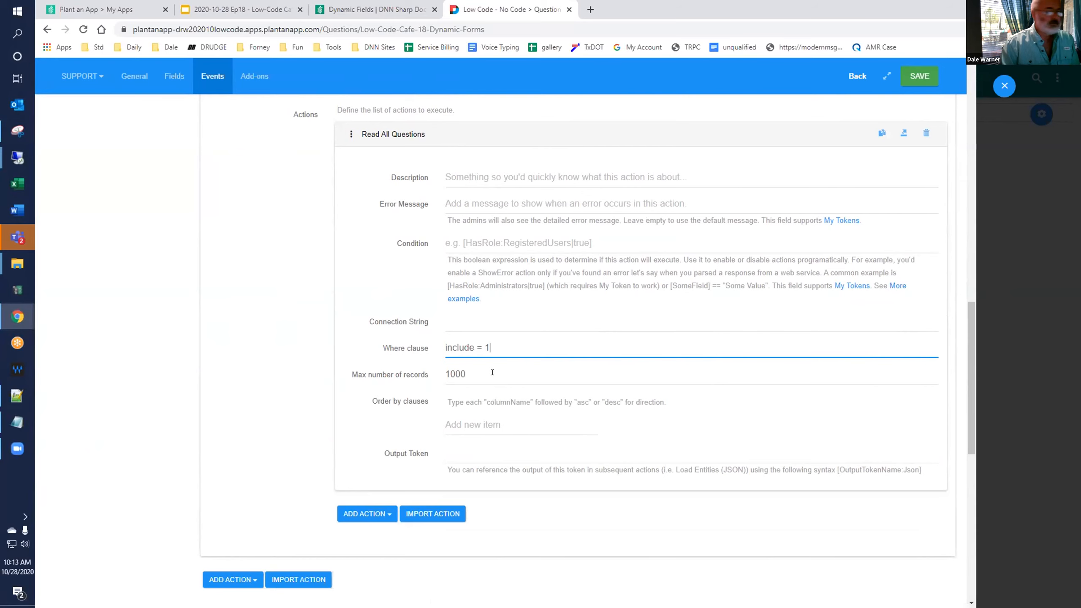
# Step: Set the Output Token of the Read All Questions action to QuestionsRead
pyautogui.scroll(-3, 494, 374)
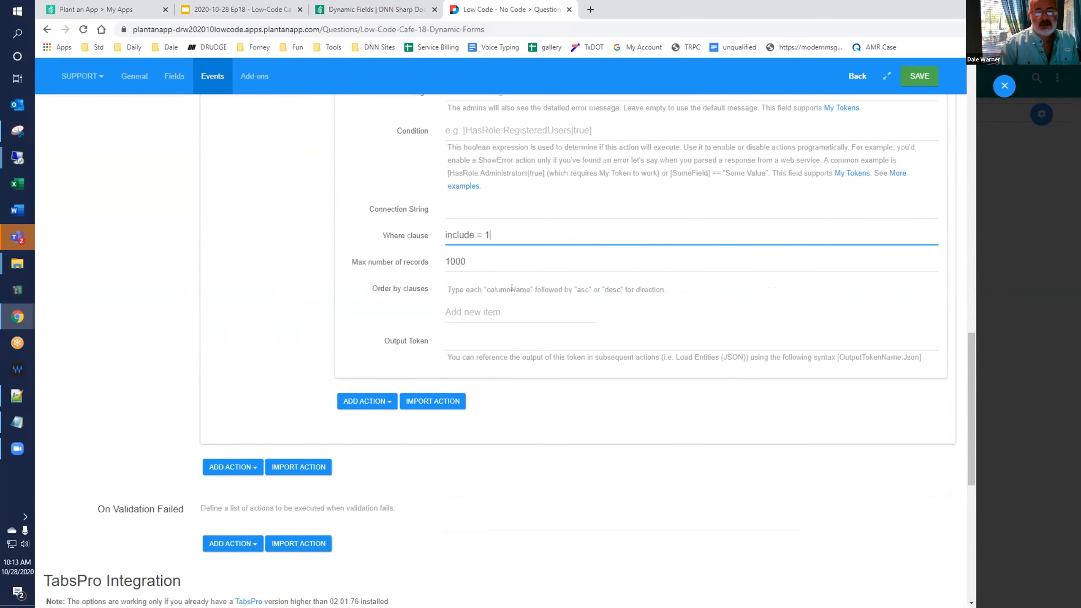
pyautogui.click(458, 341)
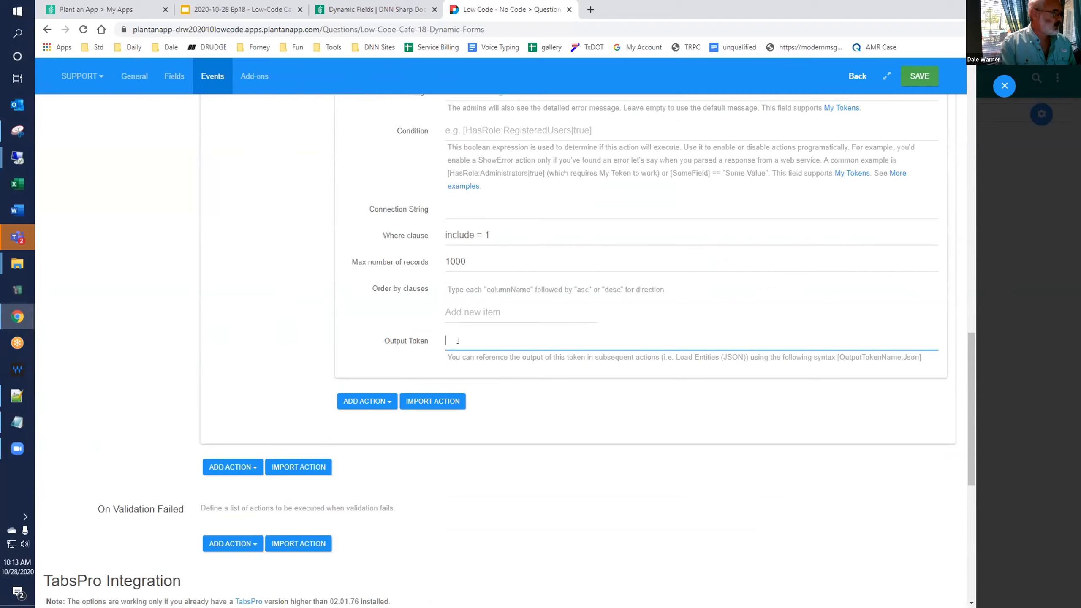
pyautogui.write('Questionss')
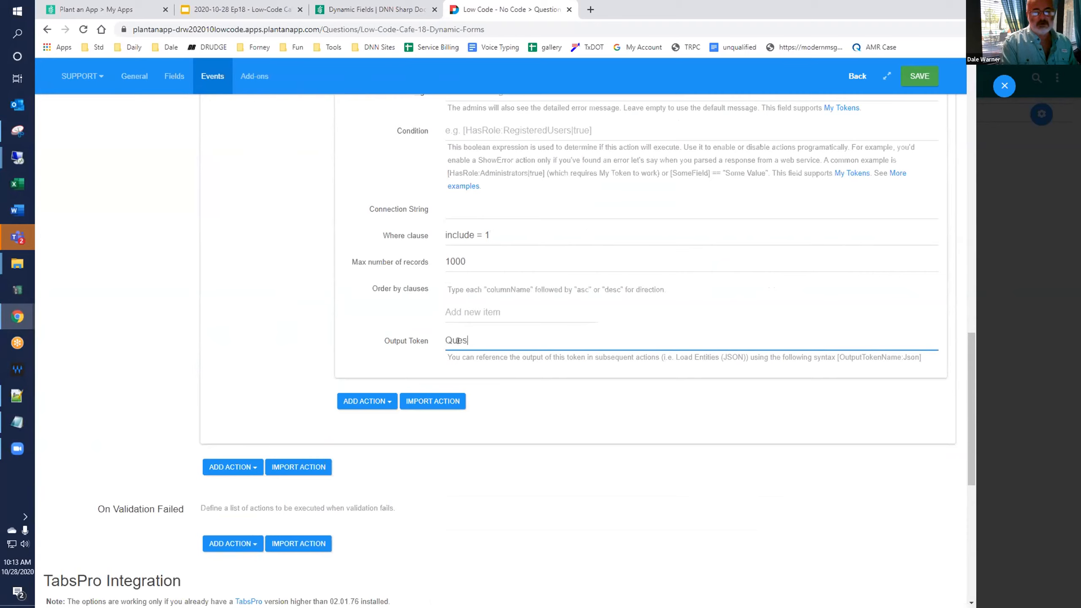
pyautogui.press('BackSpace')
pyautogui.write('Read')
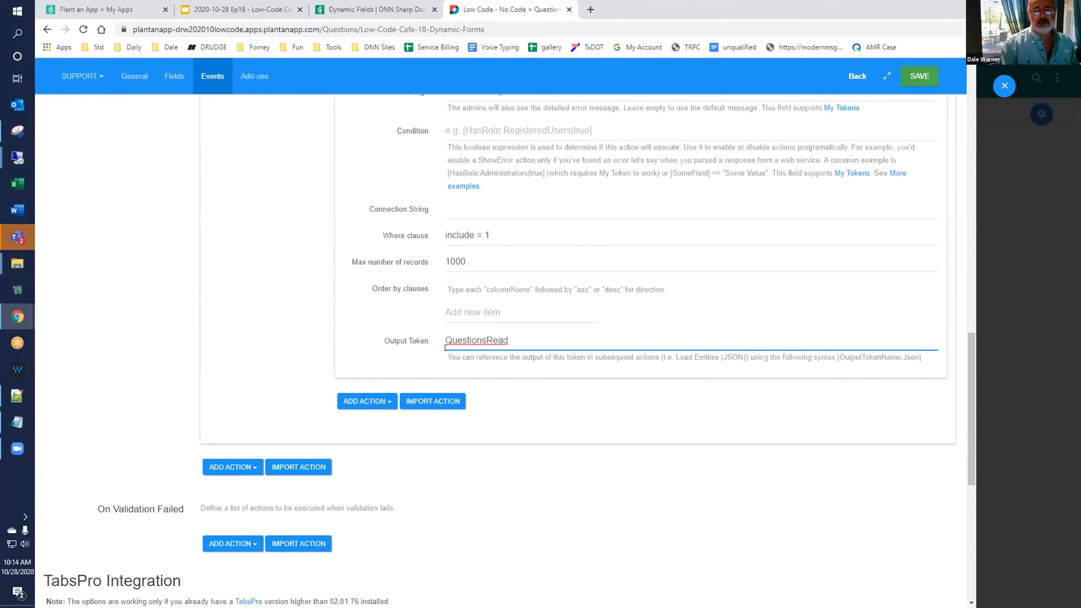
pyautogui.scroll(1, 440, 360)
pyautogui.scroll(-2, 463, 314)
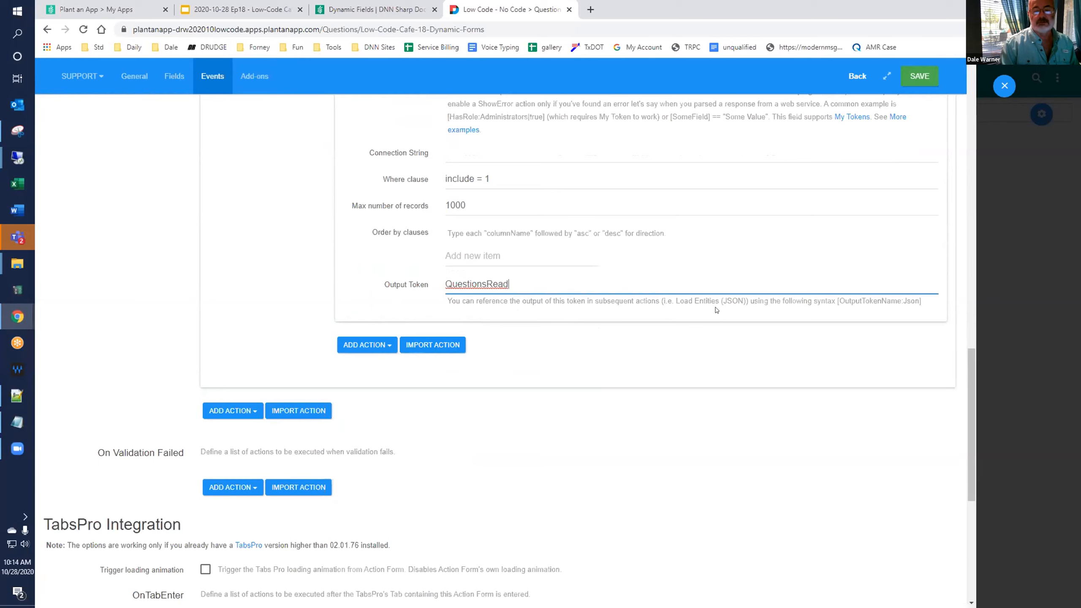
# Step: Find and add a Load Entities (JSON) action after the Read All Questions action within Execute Actions
pyautogui.scroll(-2, 713, 307)
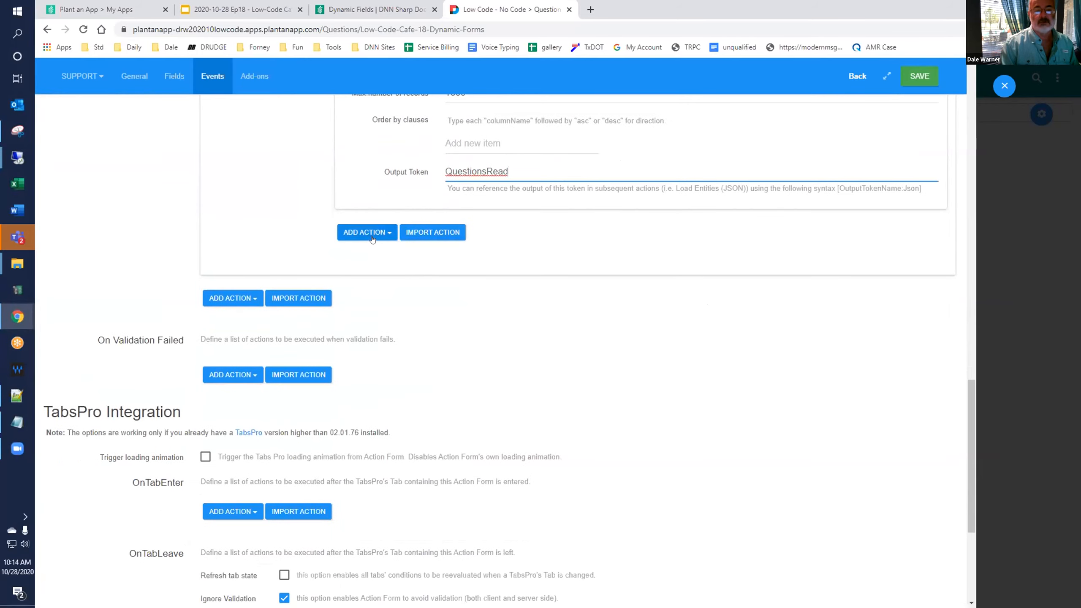
pyautogui.click(367, 233)
pyautogui.write('load ent')
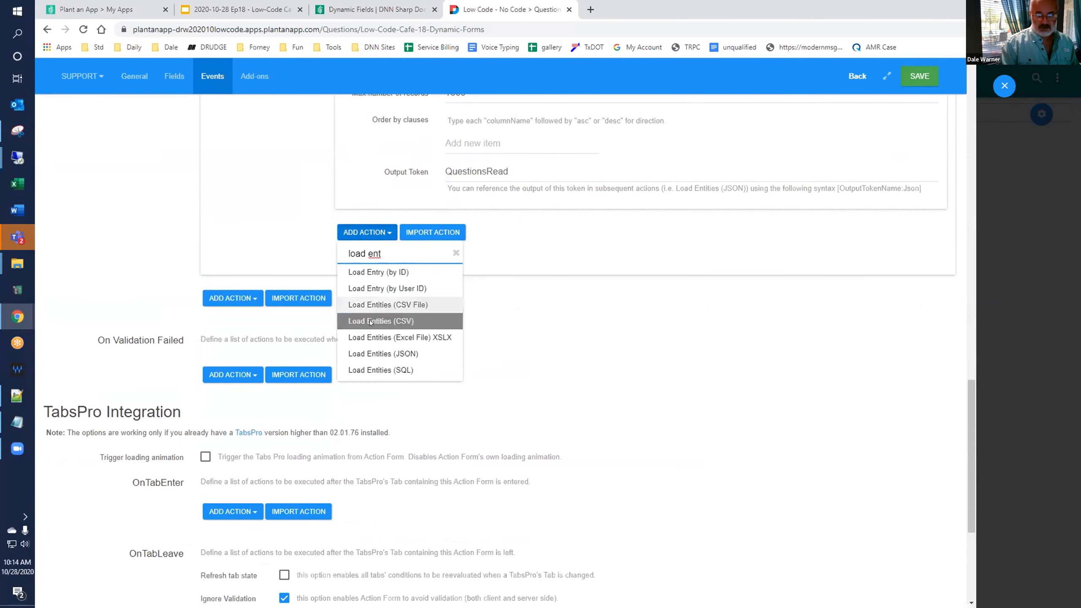
pyautogui.click(362, 349)
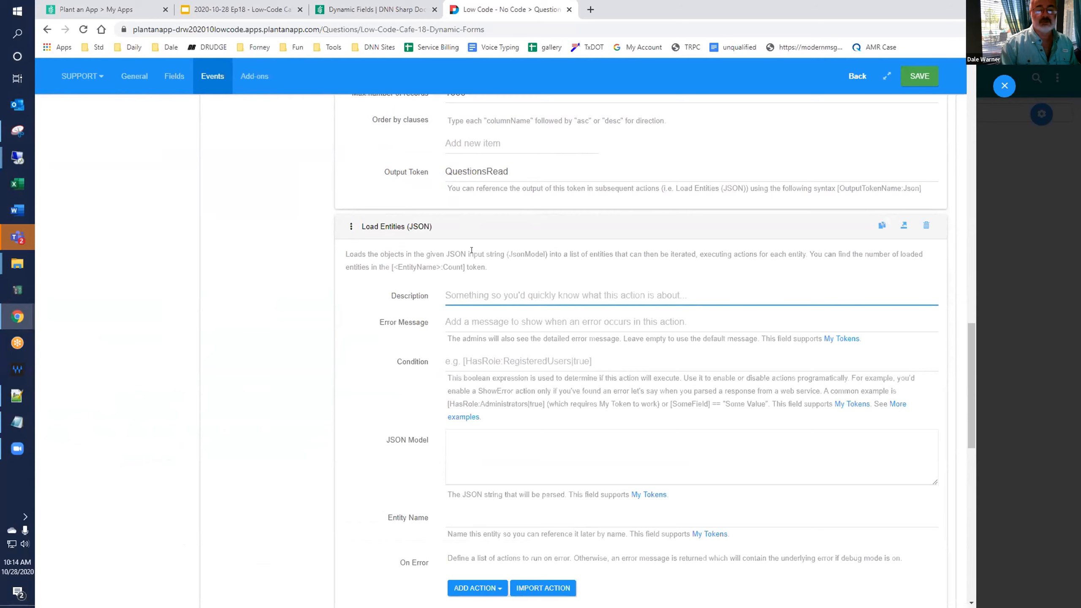
# Step: Set the JSON Model of the Load Entities (JSON) action to [QuestionsRead], reusing the Output Token name from the Read All Questions action
pyautogui.scroll(-2, 472, 251)
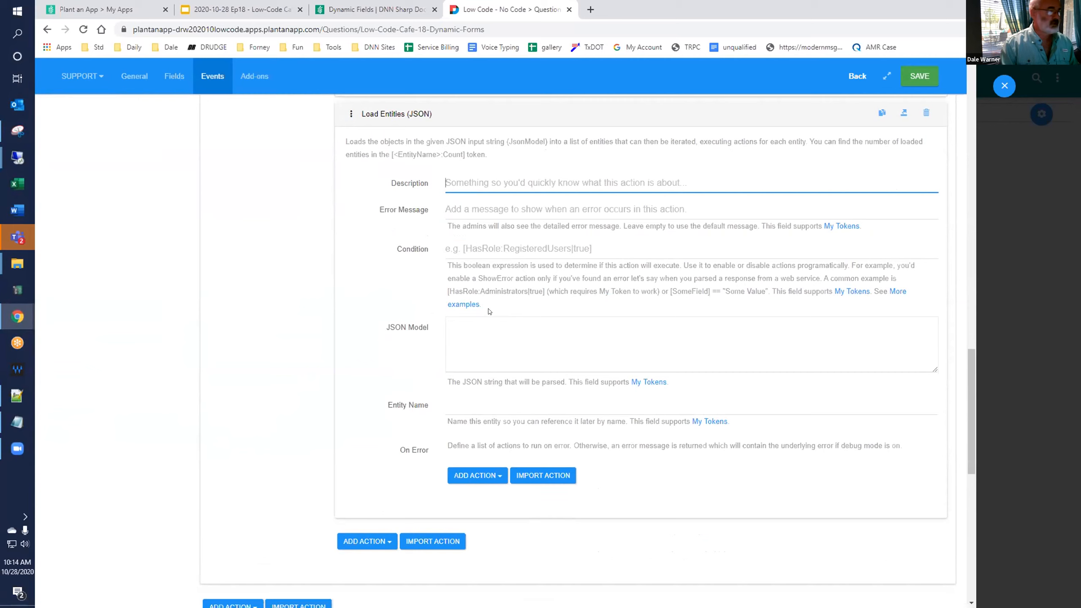
pyautogui.click(490, 326)
pyautogui.scroll(2, 491, 241)
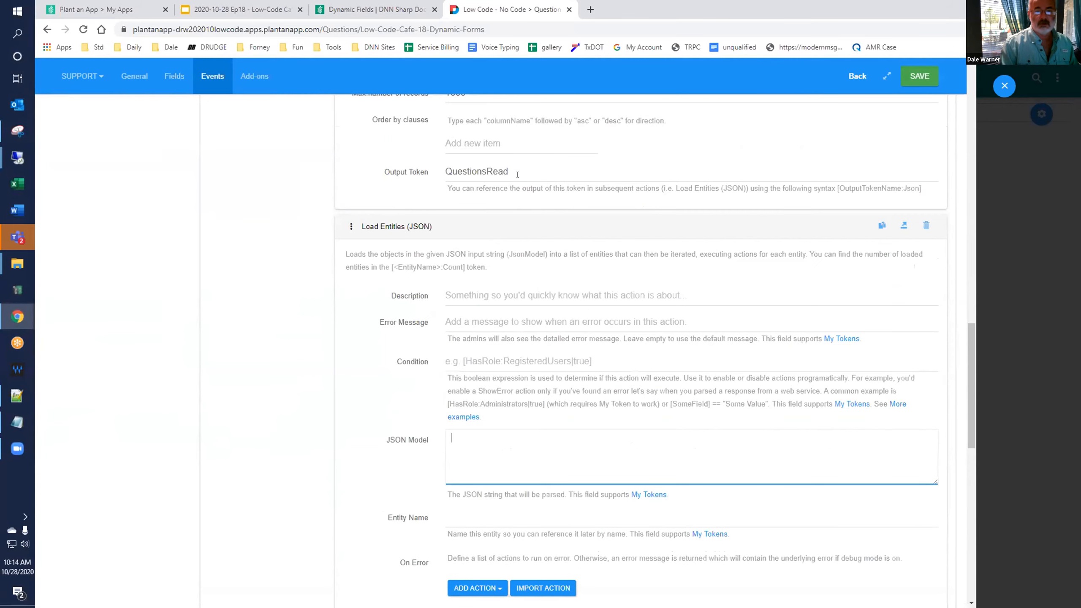
pyautogui.moveTo(518, 174); pyautogui.dragTo(420, 172)
pyautogui.hotkey('ctrl', 'c')
pyautogui.click(491, 463)
pyautogui.write('[')
pyautogui.hotkey('ctrl', 'v')
pyautogui.write(']')
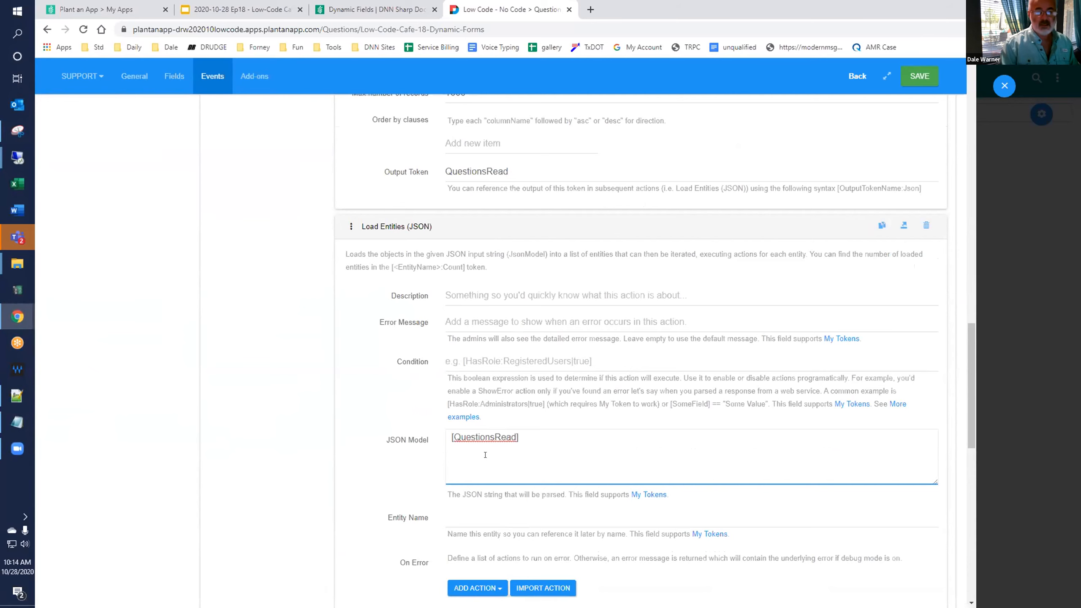
# Step: Set the Entity Name of the Load Entities (JSON) action to QEntList and collapse the action's settings
pyautogui.scroll(-4, 489, 456)
pyautogui.click(493, 287)
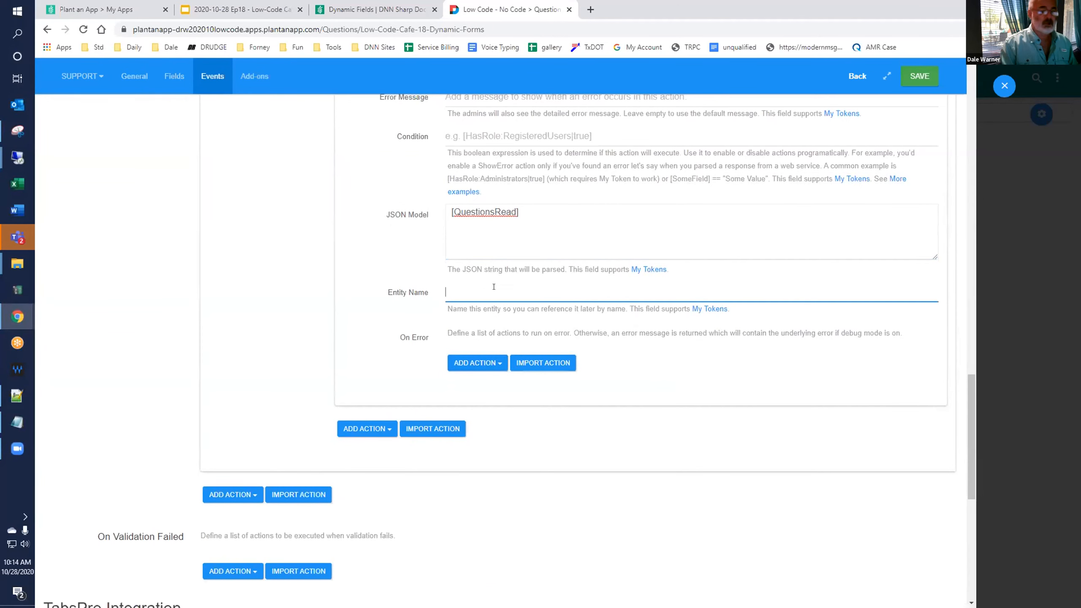
pyautogui.write('QEntLis')
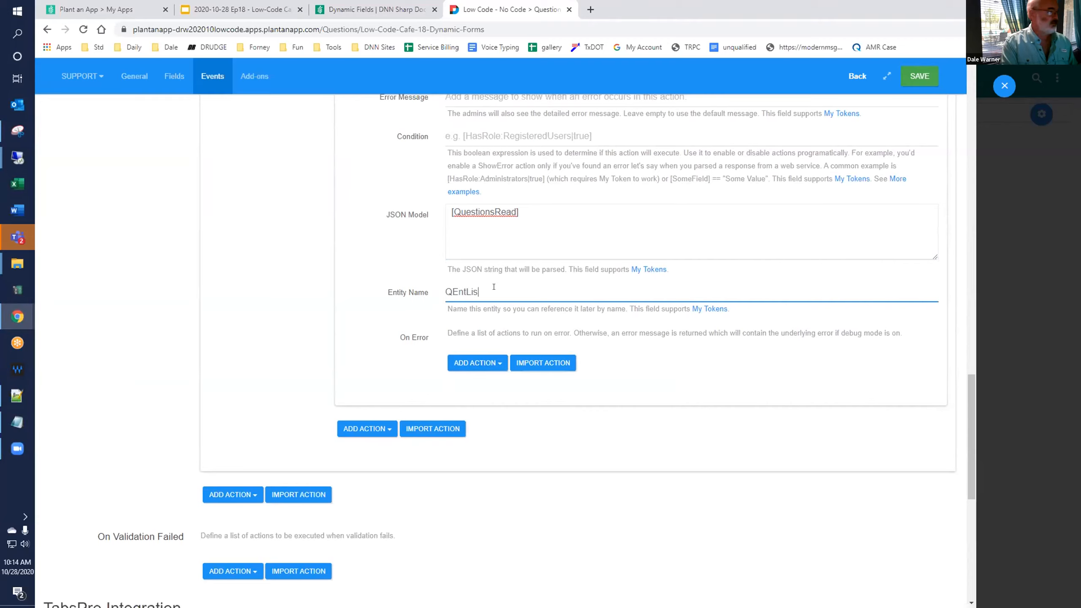
pyautogui.write('t')
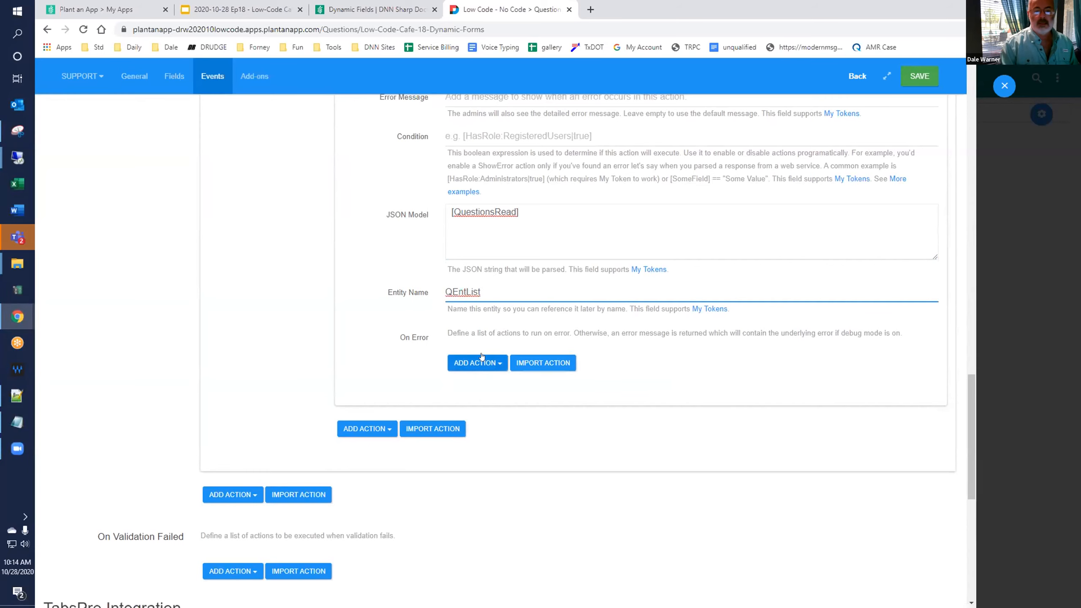
pyautogui.scroll(3, 481, 356)
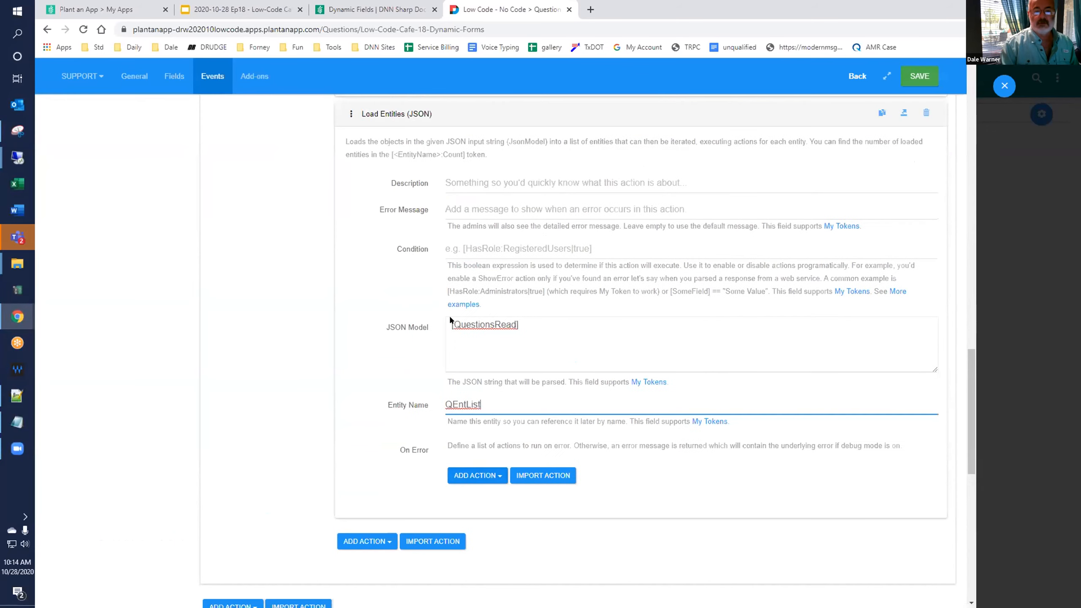
pyautogui.click(408, 114)
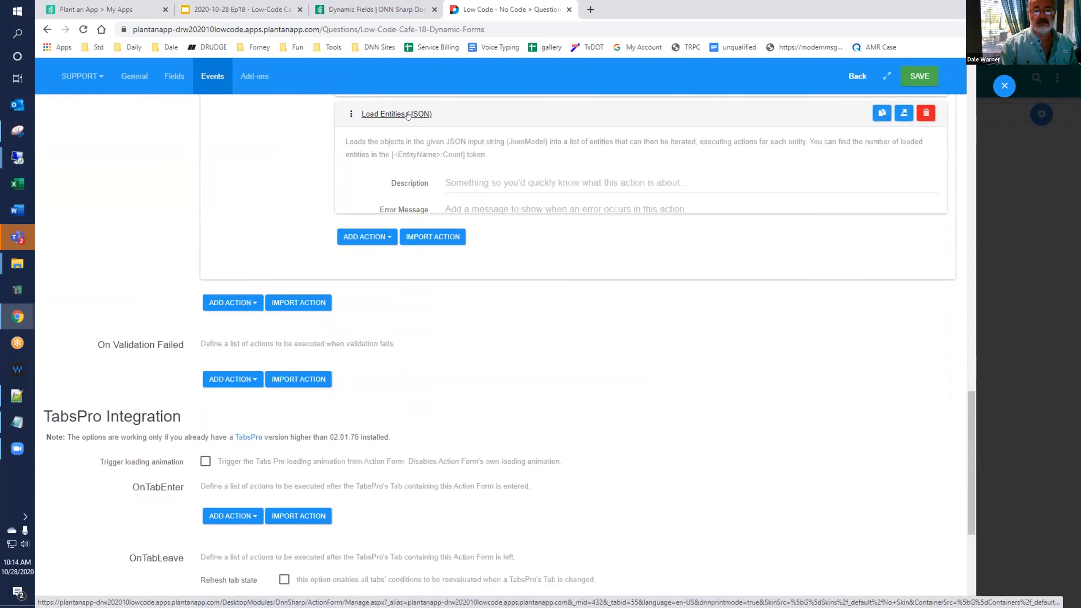
# Step: Find and add an "Execute actions on entity list" action after the Load Entities (JSON) action
pyautogui.click(366, 148)
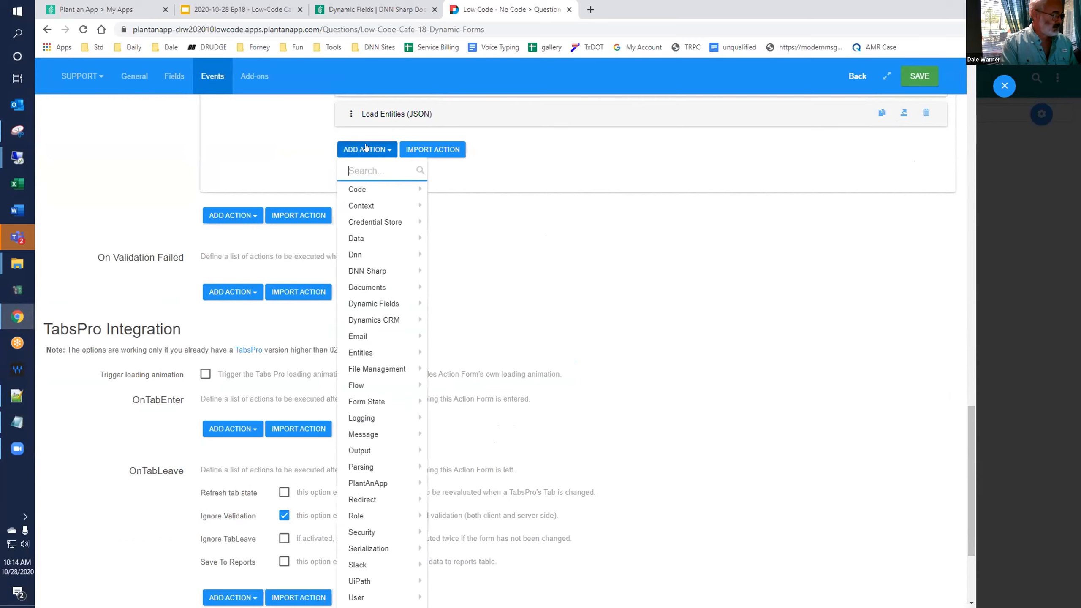
pyautogui.write('execu')
pyautogui.press('BackSpace')
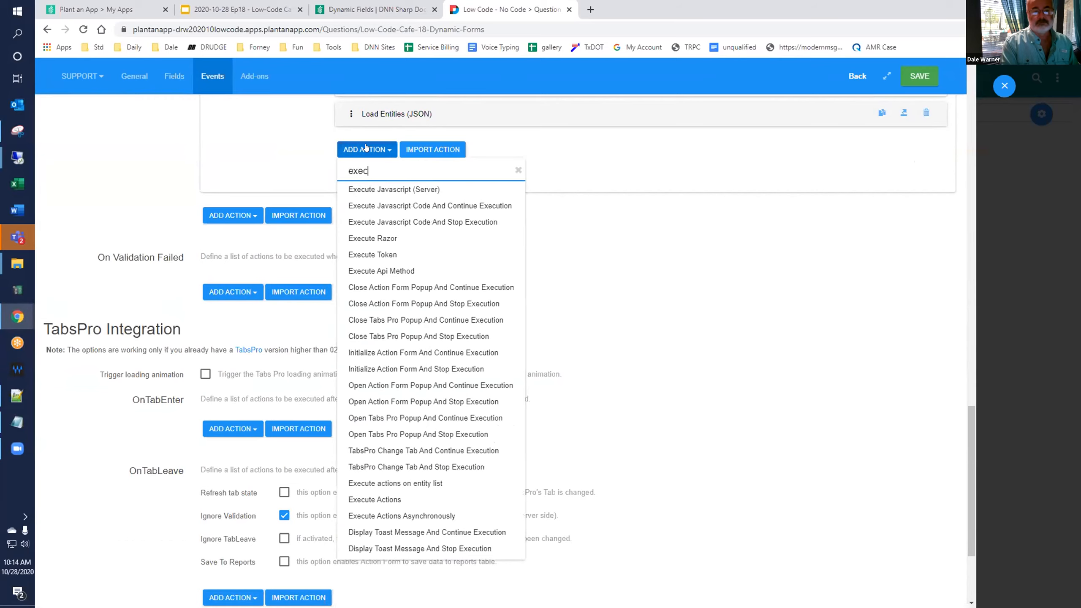
pyautogui.write('ute acti')
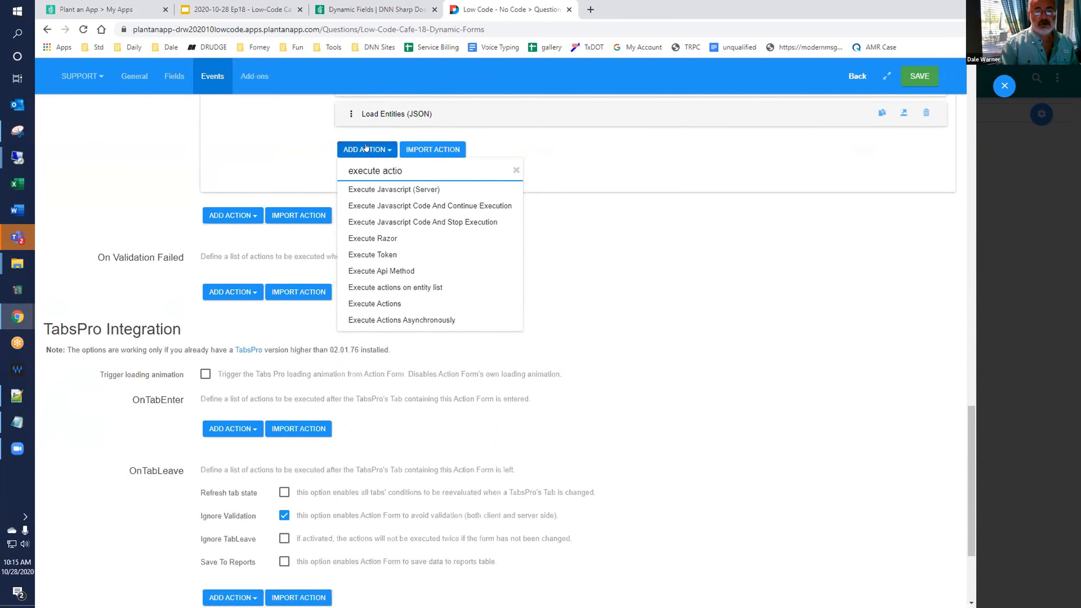
pyautogui.write('o')
pyautogui.press('Return')
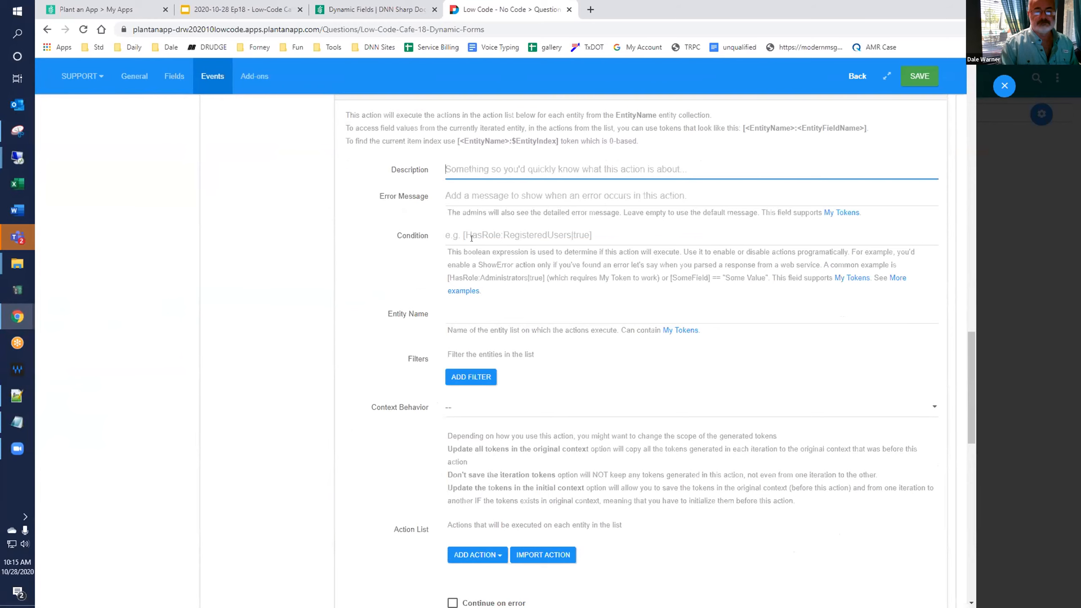
# Step: Set the entity list action's Entity Name to QuestionsRead, copied from the Output Token, and its Context Behavior to "Update all tokens in the original context"
pyautogui.scroll(5, 489, 234)
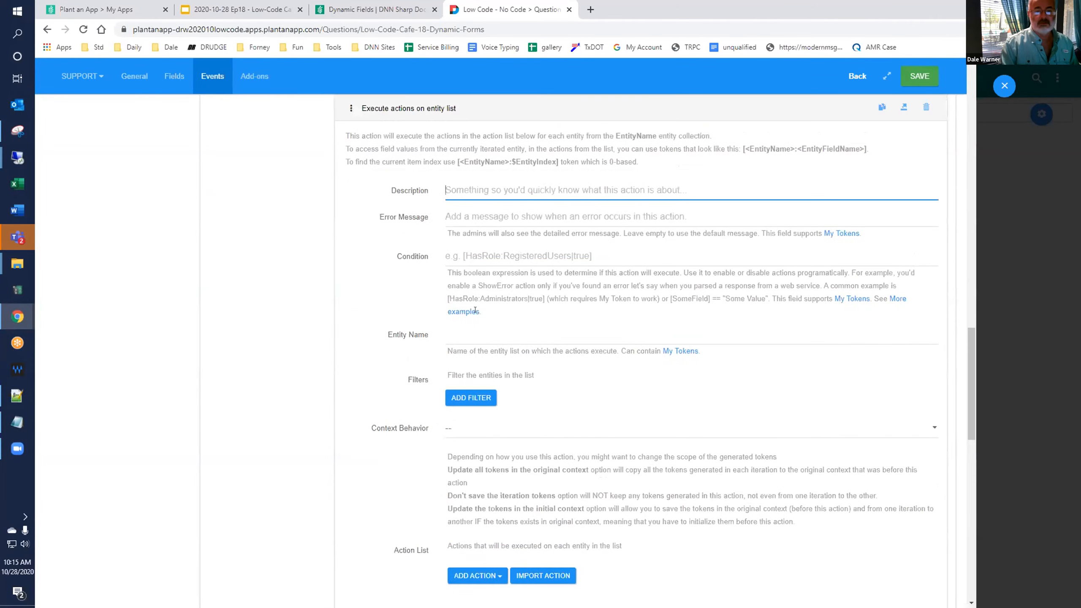
pyautogui.doubleClick(464, 222)
pyautogui.hotkey('ctrl', 'c')
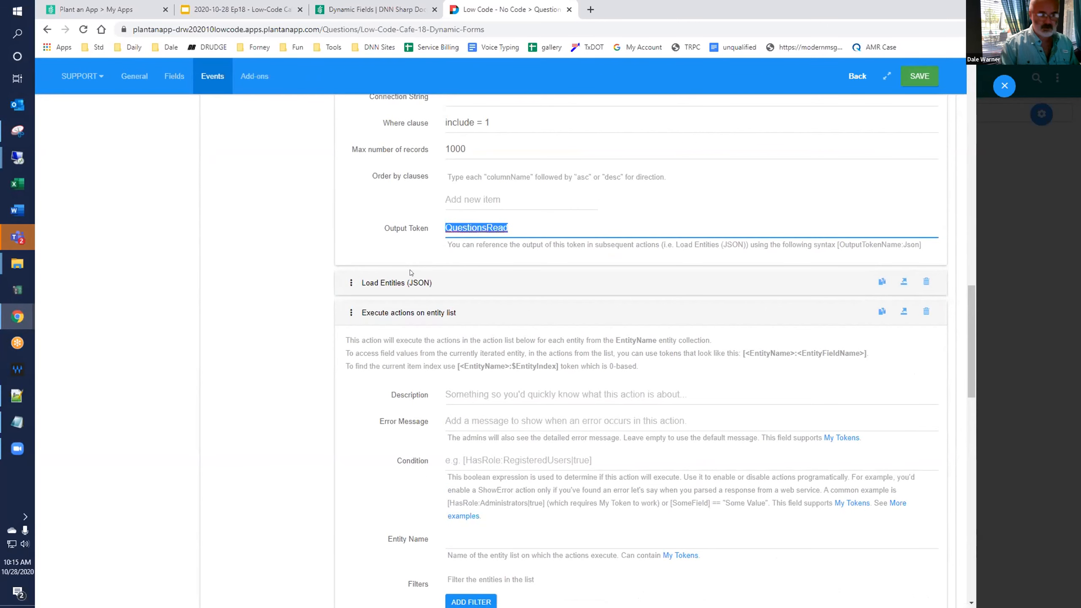
pyautogui.scroll(-5, 409, 258)
pyautogui.click(467, 314)
pyautogui.hotkey('ctrl', 'v')
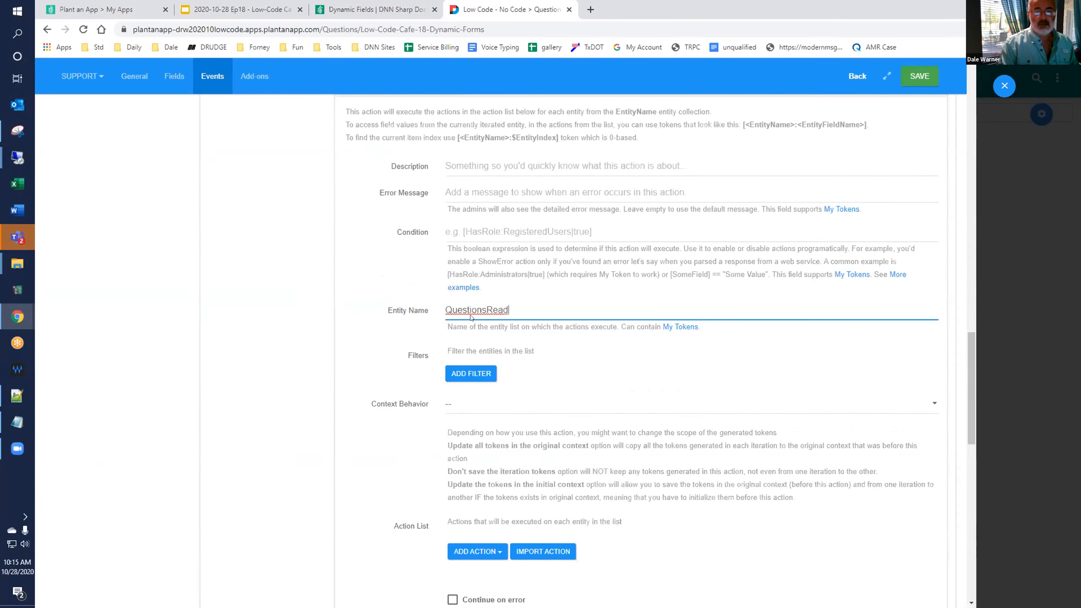
pyautogui.scroll(-4, 473, 277)
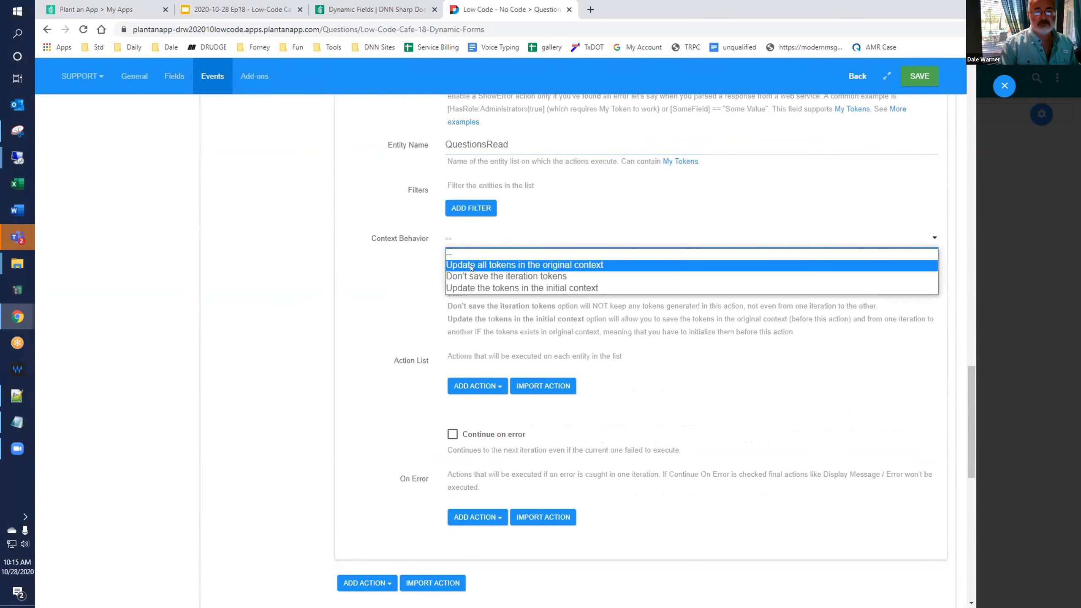
pyautogui.click(469, 265)
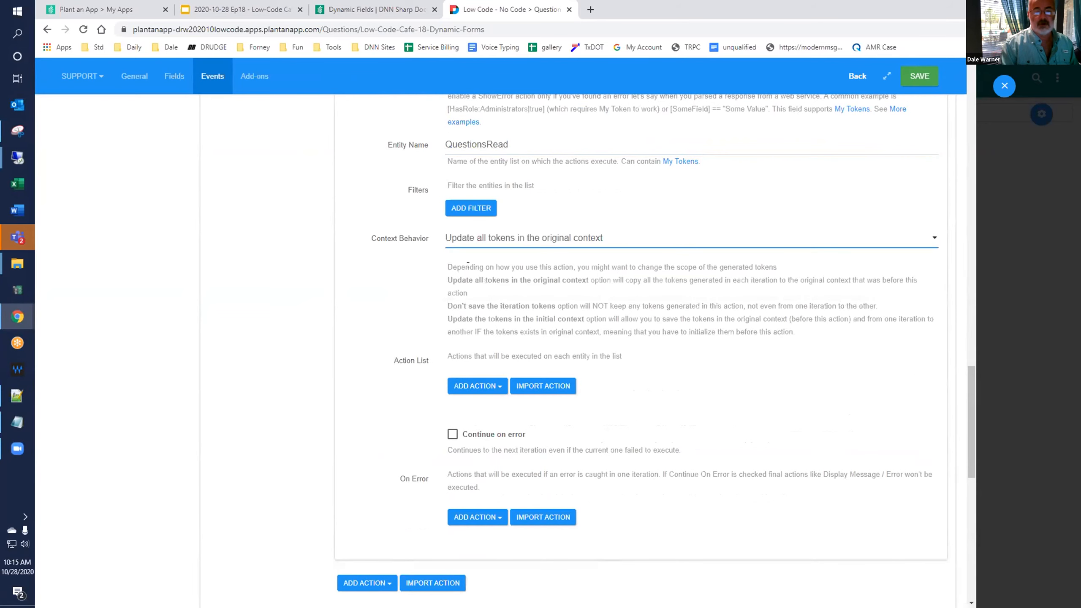
# Step: Add an Add Textbox action from the Dynamic Fields group to the Action List of "Execute actions on entity list"
pyautogui.scroll(-2, 467, 265)
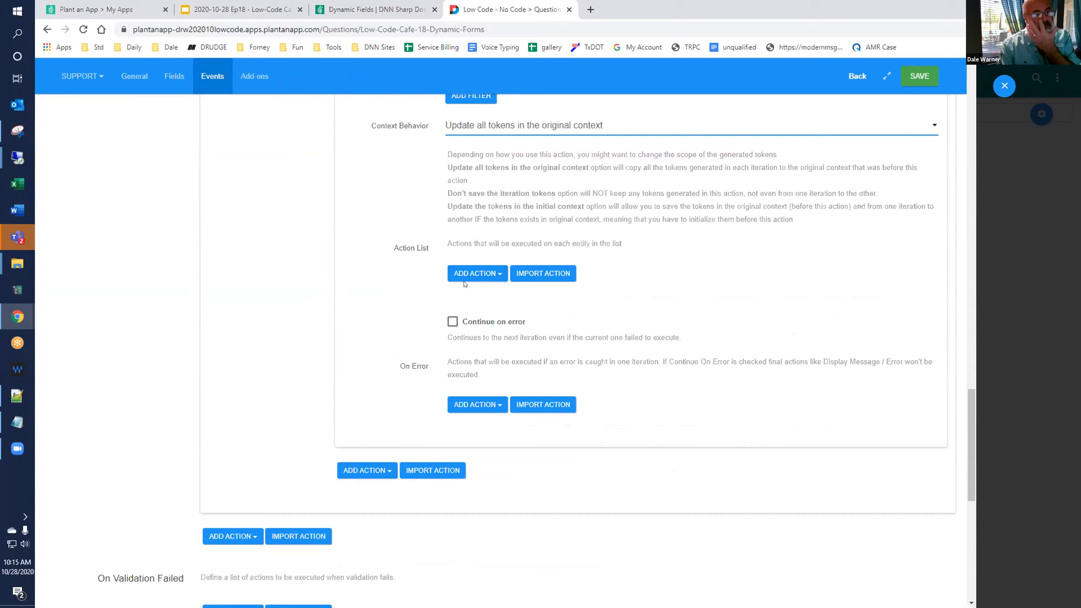
pyautogui.click(471, 274)
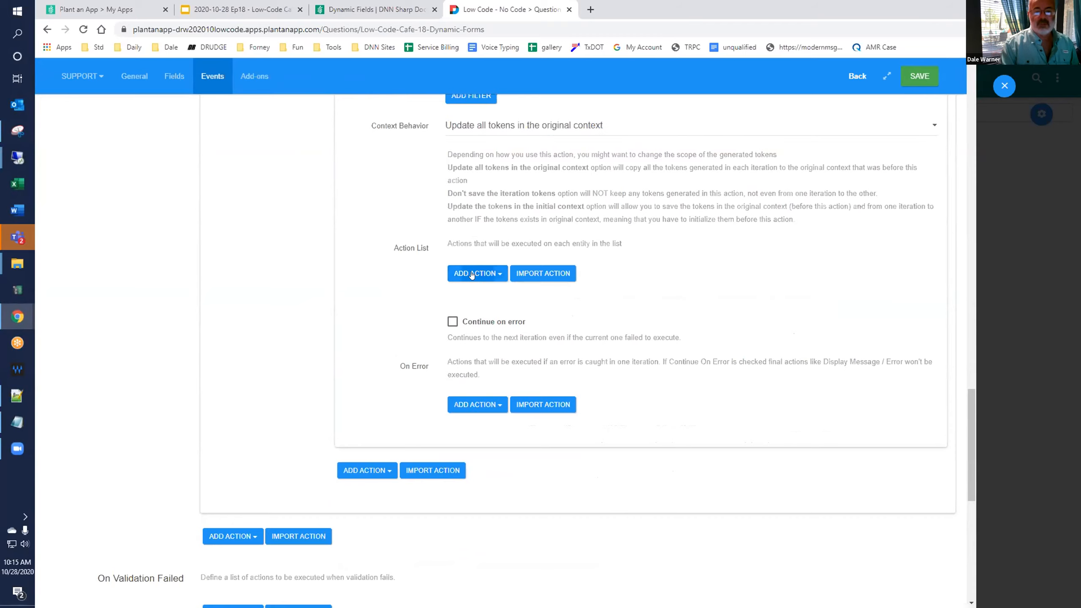
pyautogui.scroll(-1, 473, 298)
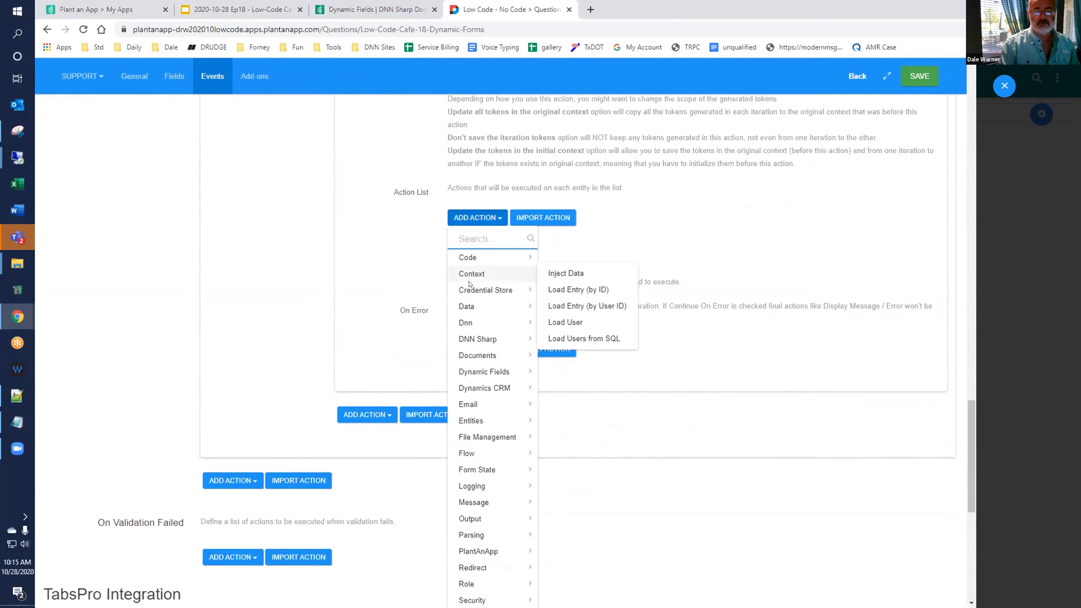
pyautogui.moveTo(483, 373)
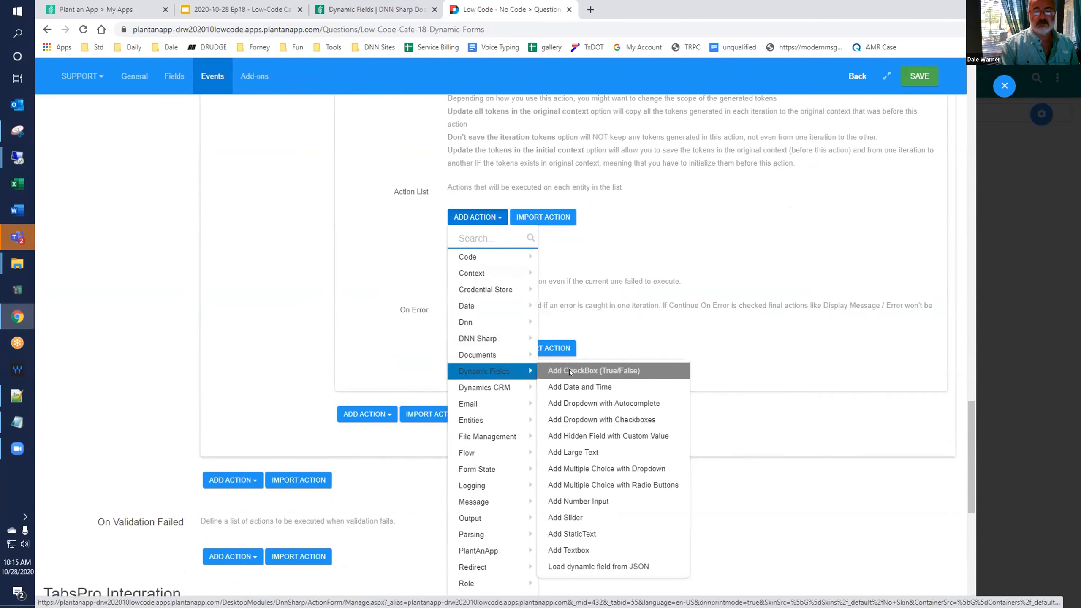
pyautogui.scroll(-2, 578, 429)
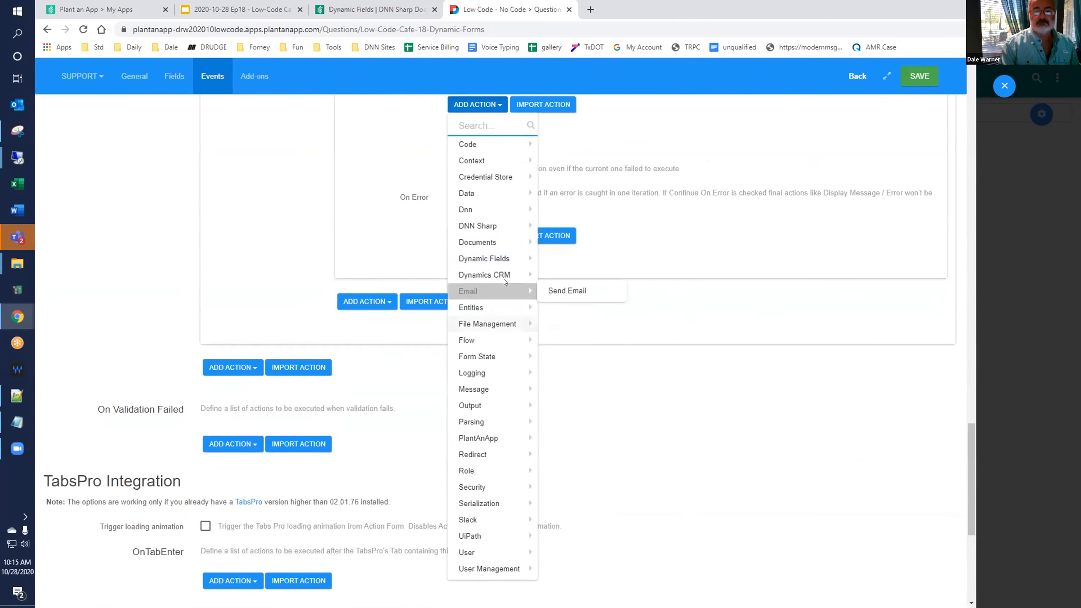
pyautogui.moveTo(516, 259)
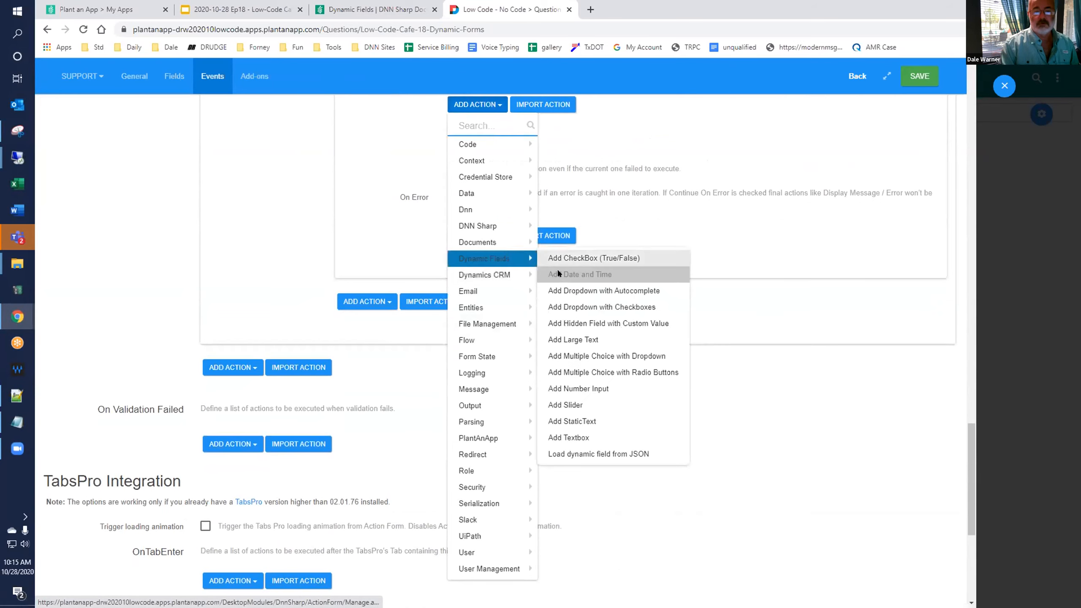
pyautogui.click(580, 437)
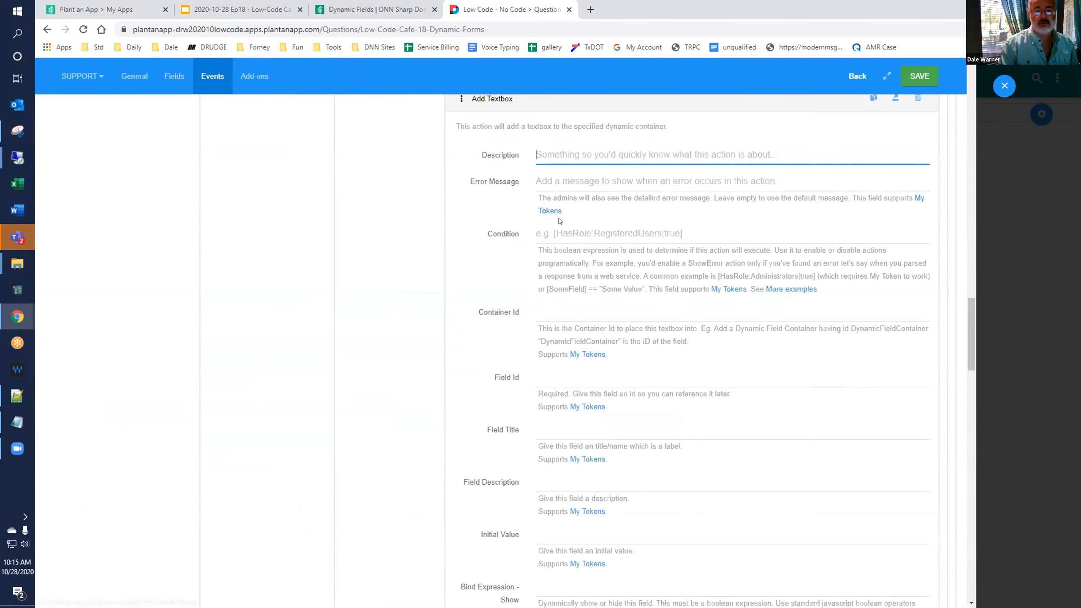
# Step: Expand the QuestionFC dynamic field container in the form fields and copy its ID
pyautogui.scroll(-3, 560, 221)
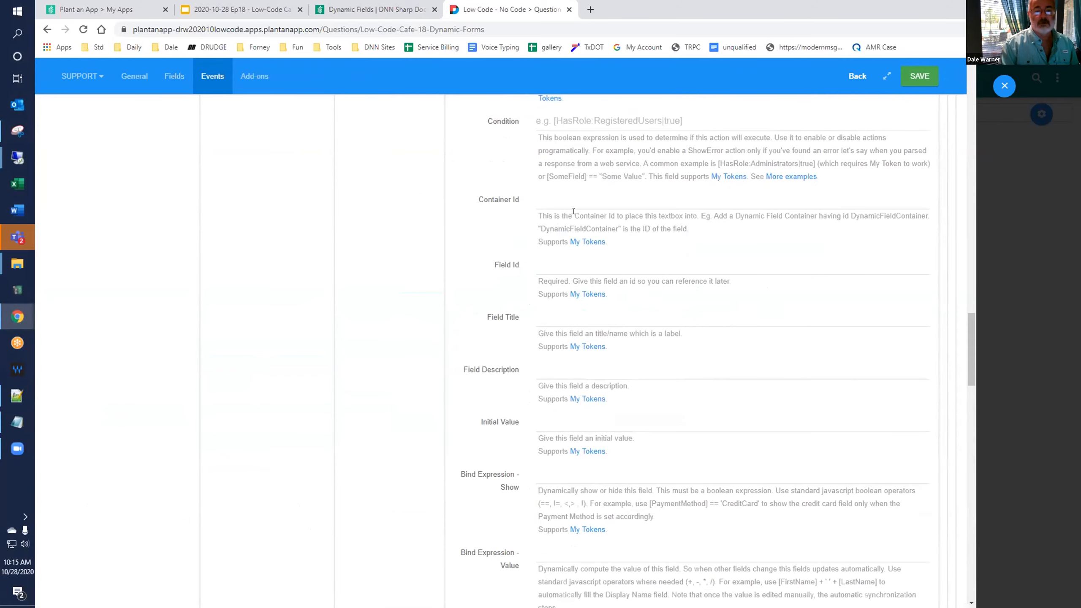
pyautogui.moveTo(965, 357); pyautogui.dragTo(941, 81)
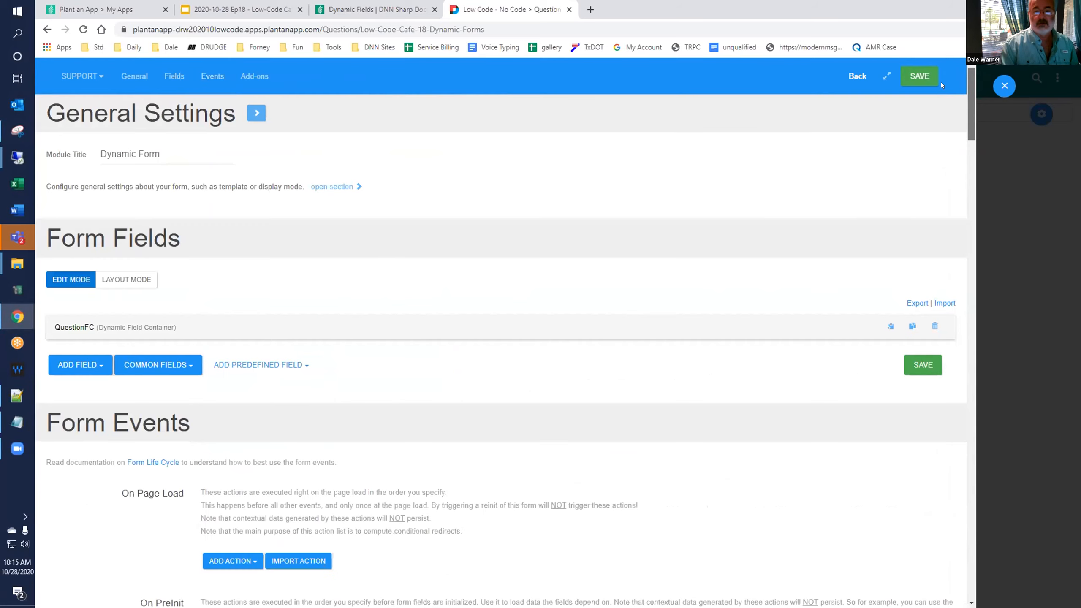
pyautogui.click(75, 327)
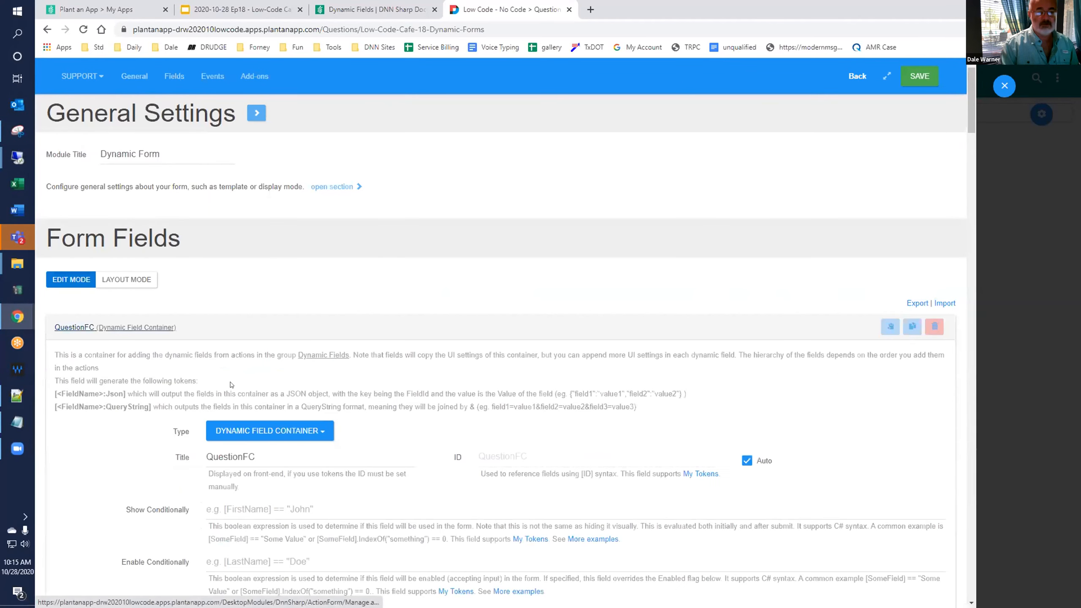
pyautogui.scroll(-3, 293, 350)
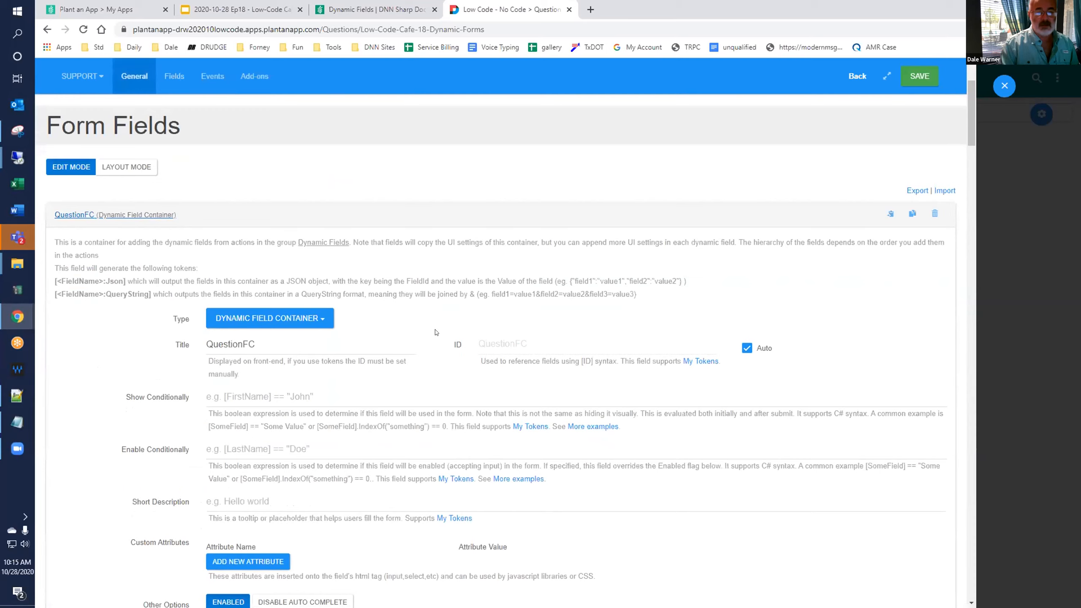
pyautogui.moveTo(554, 343); pyautogui.dragTo(437, 347)
pyautogui.hotkey('ctrl', 'c')
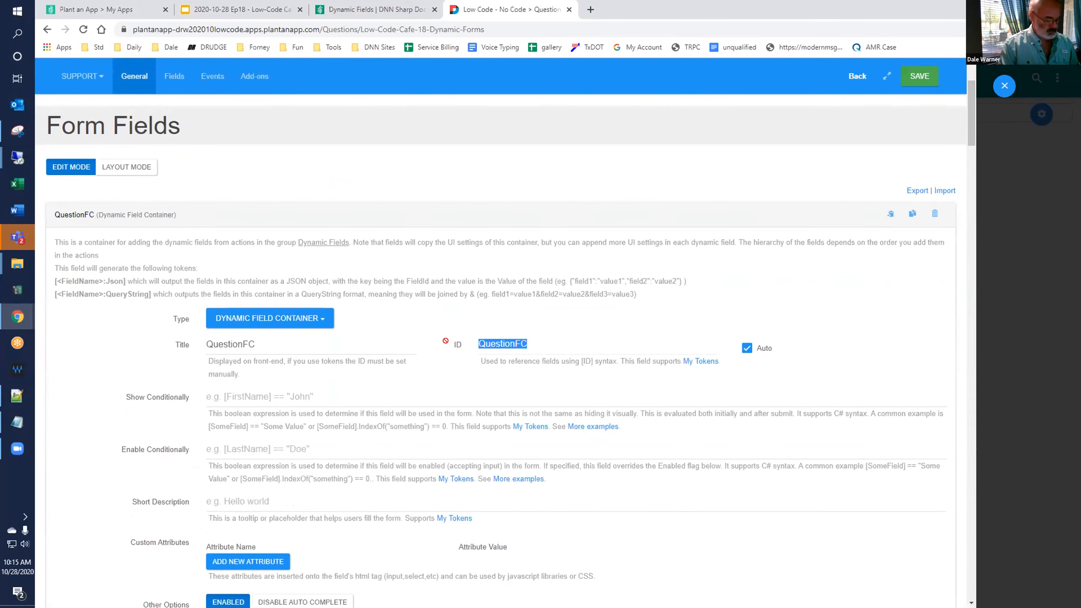
# Step: Set the Container Id of the Add Textbox action to QuestionFC
pyautogui.scroll(-1, 967, 276)
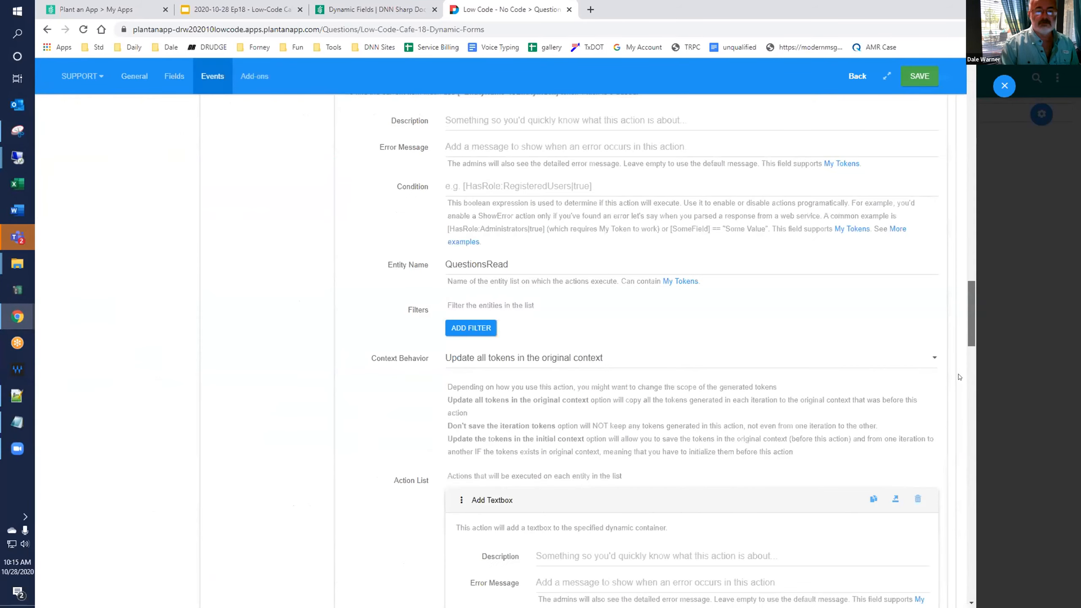
pyautogui.scroll(-8, 584, 393)
pyautogui.scroll(4, 583, 393)
pyautogui.scroll(-3, 584, 393)
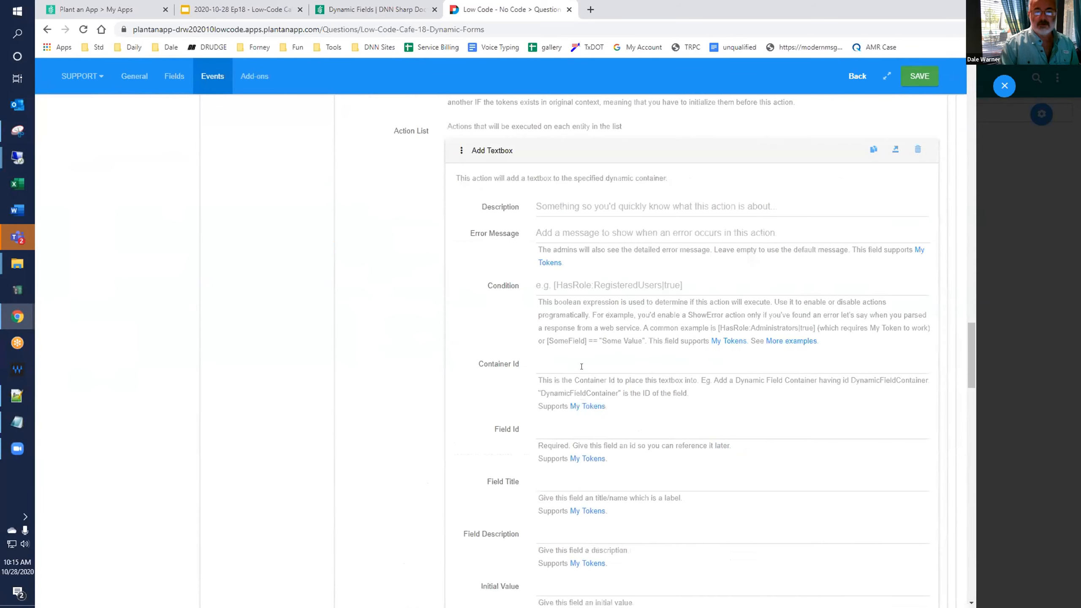
pyautogui.click(584, 363)
pyautogui.hotkey('ctrl', 'v')
# Step: Set the Field Id of the Add Textbox action to Field[QEntList:id]
pyautogui.scroll(-3, 583, 359)
pyautogui.scroll(-1, 584, 359)
pyautogui.click(582, 257)
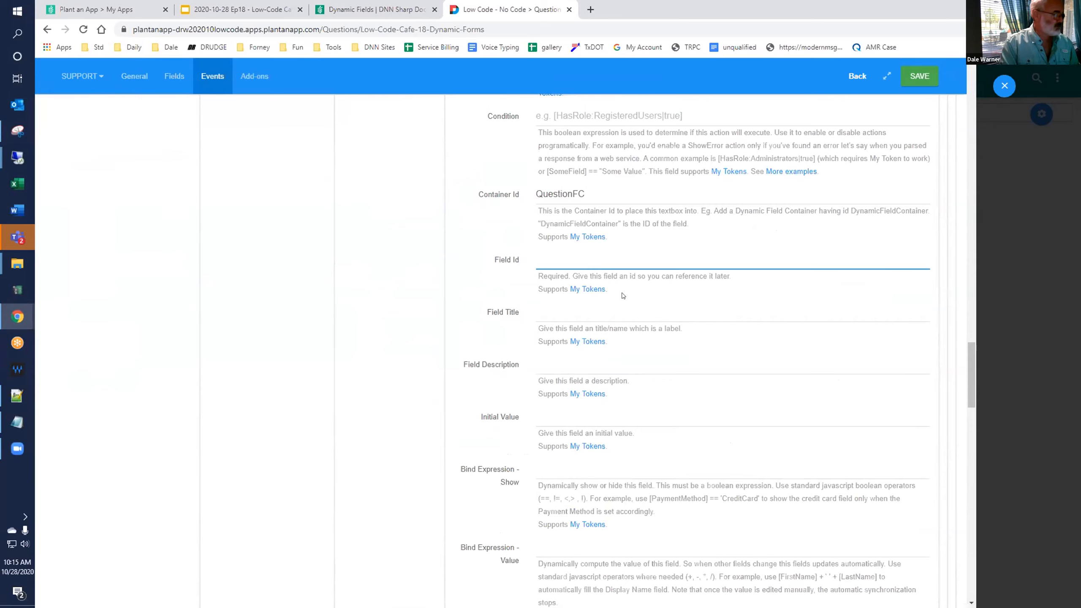
pyautogui.write('Fi')
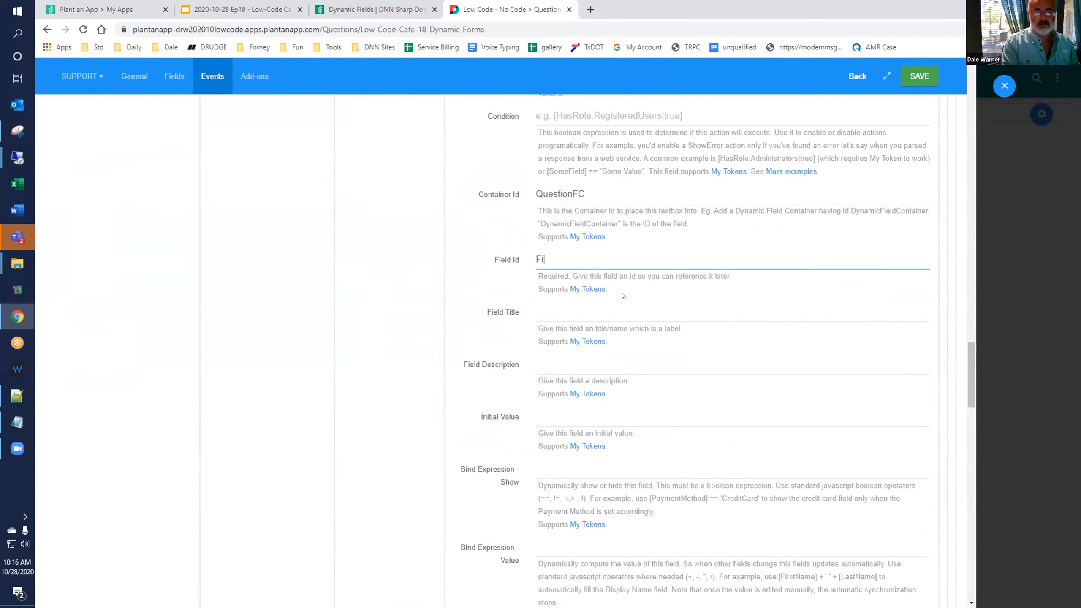
pyautogui.write('eld[')
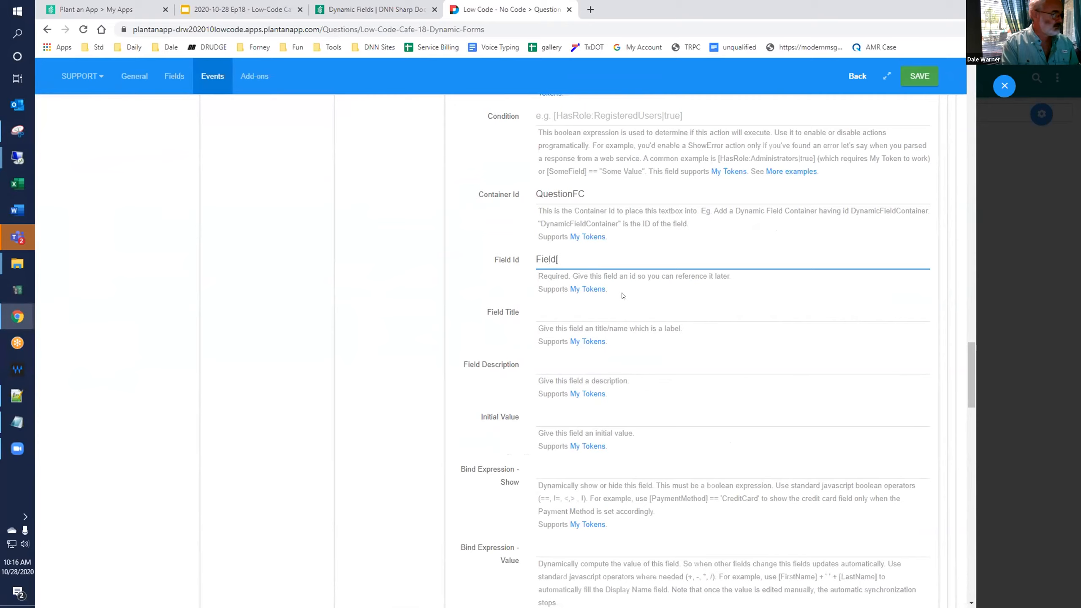
pyautogui.write('QEntList:id]')
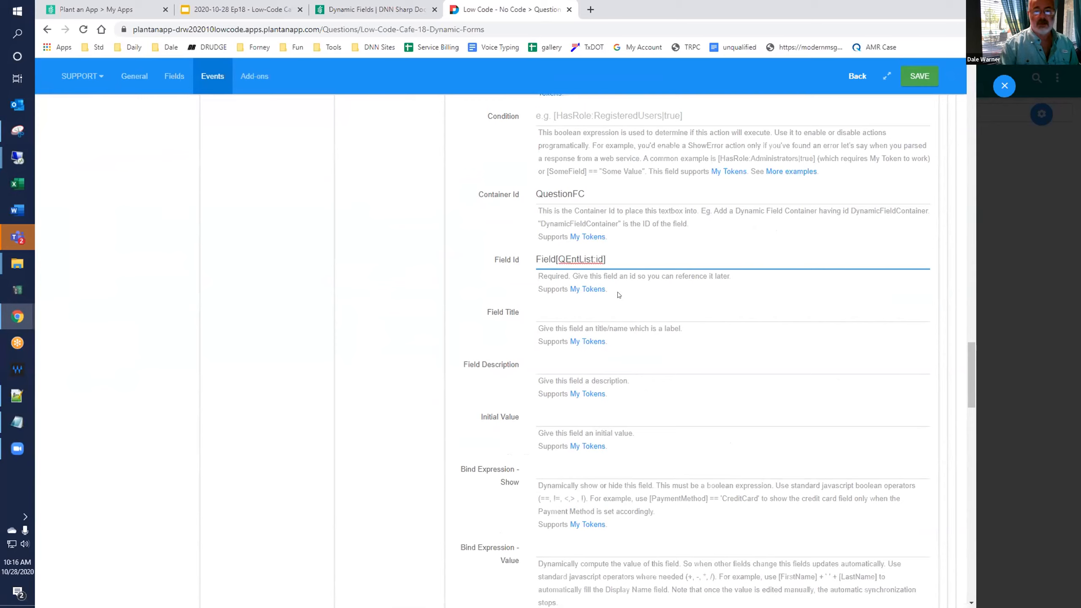
# Step: Set the Field Title of the Add Textbox action to [QEntList:question]
pyautogui.click(607, 303)
pyautogui.write('[Q')
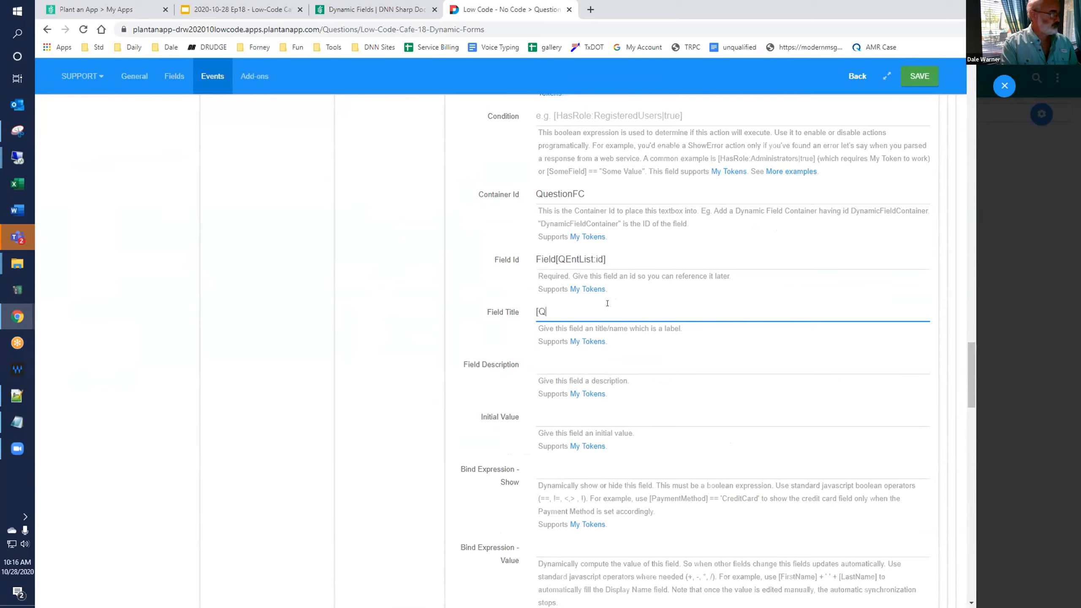
pyautogui.write('EntList:question]')
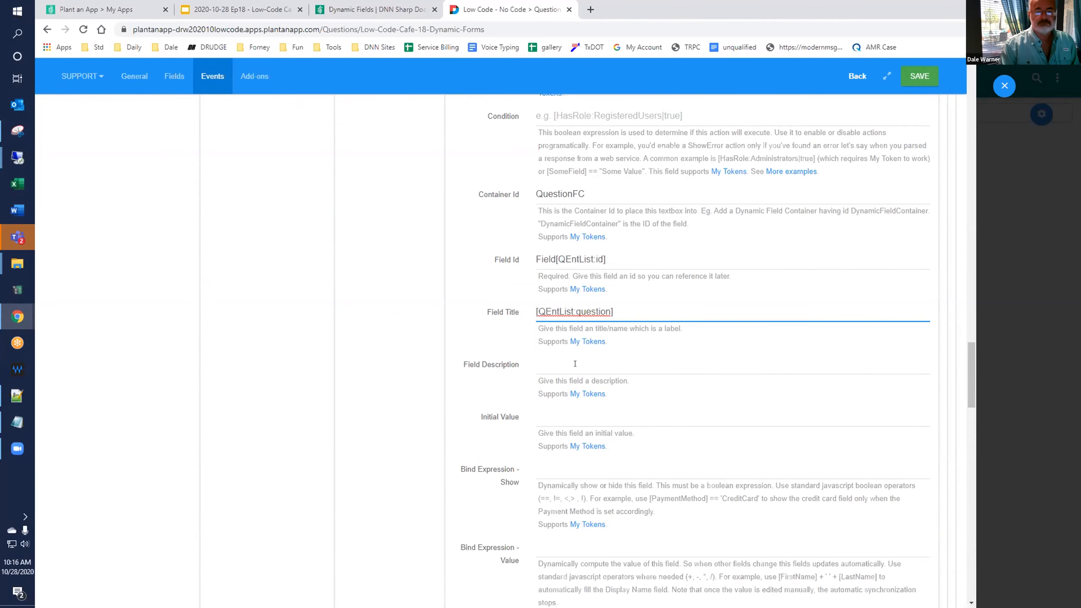
# Step: Set Is Required to true for the Add Textbox action, then save the form and reload its page
pyautogui.scroll(-6, 575, 364)
pyautogui.scroll(-6, 555, 385)
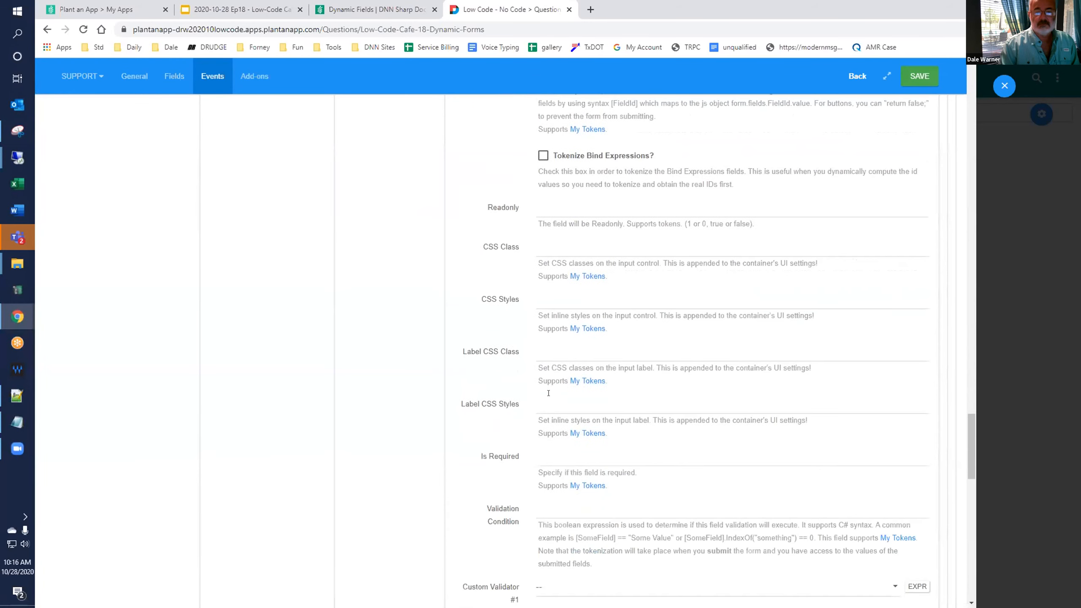
pyautogui.scroll(-2, 549, 393)
pyautogui.click(549, 379)
pyautogui.write('true')
pyautogui.scroll(-3, 635, 354)
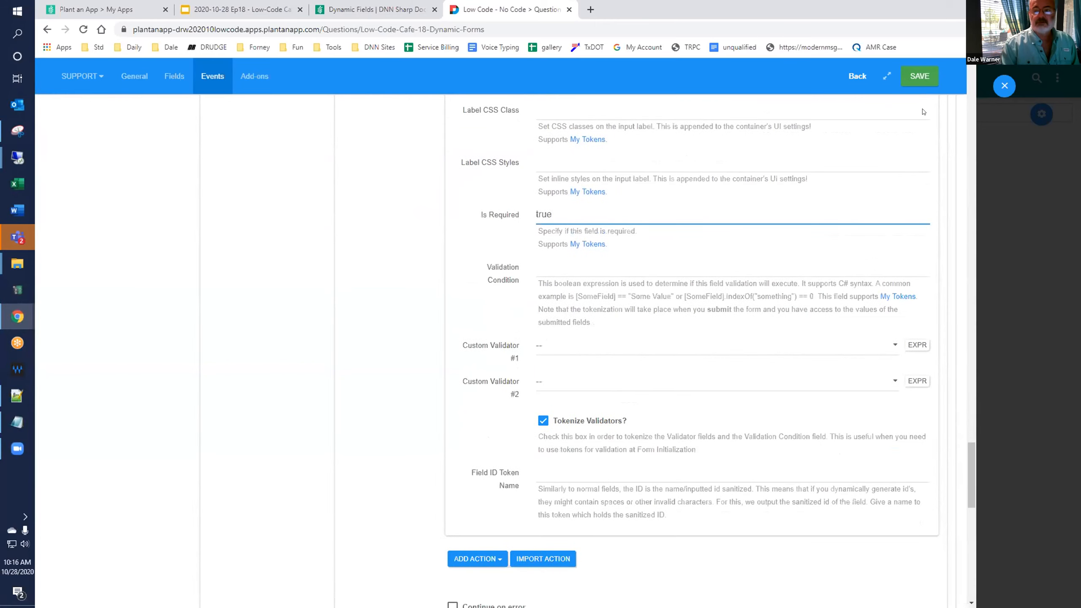
pyautogui.click(920, 77)
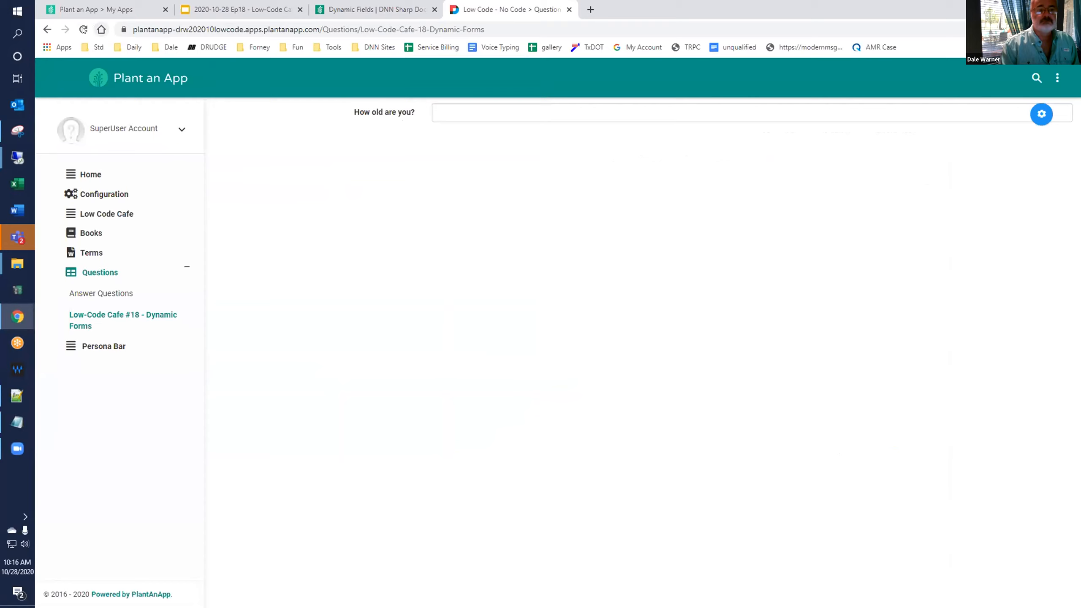
pyautogui.click(83, 29)
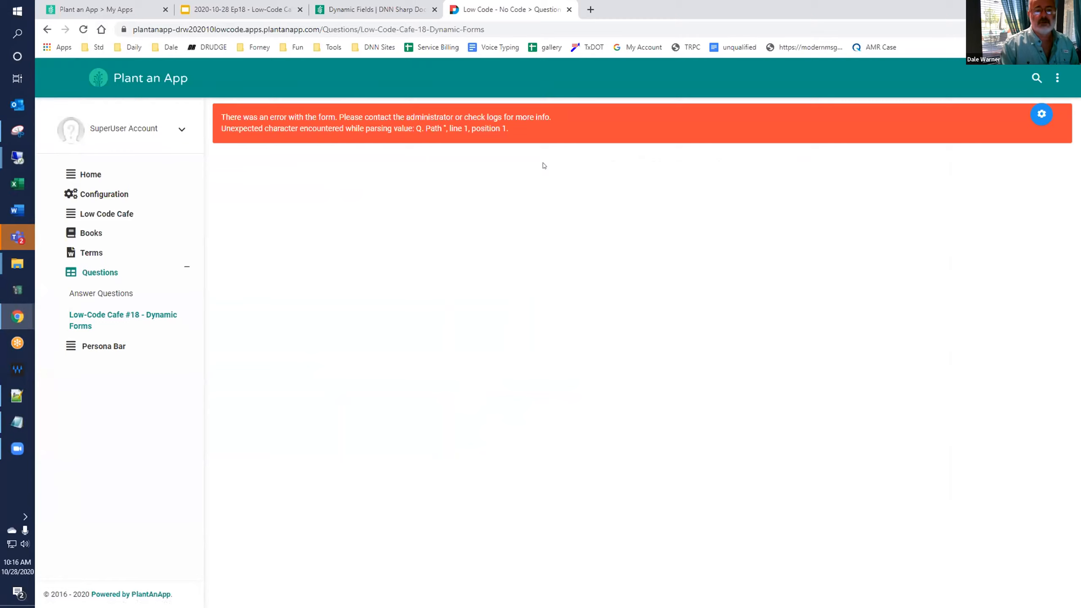
# Step: Reopen the form's On Init actions and copy the Entity Name of the Load Entities (JSON) action
pyautogui.click(1042, 114)
pyautogui.click(916, 148)
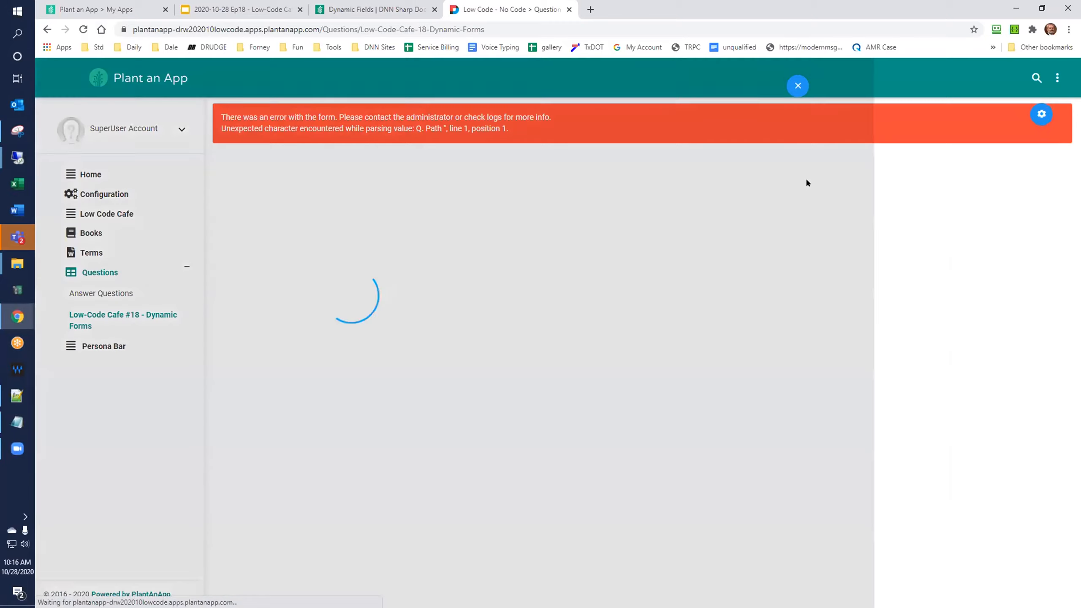
pyautogui.scroll(-15, 413, 275)
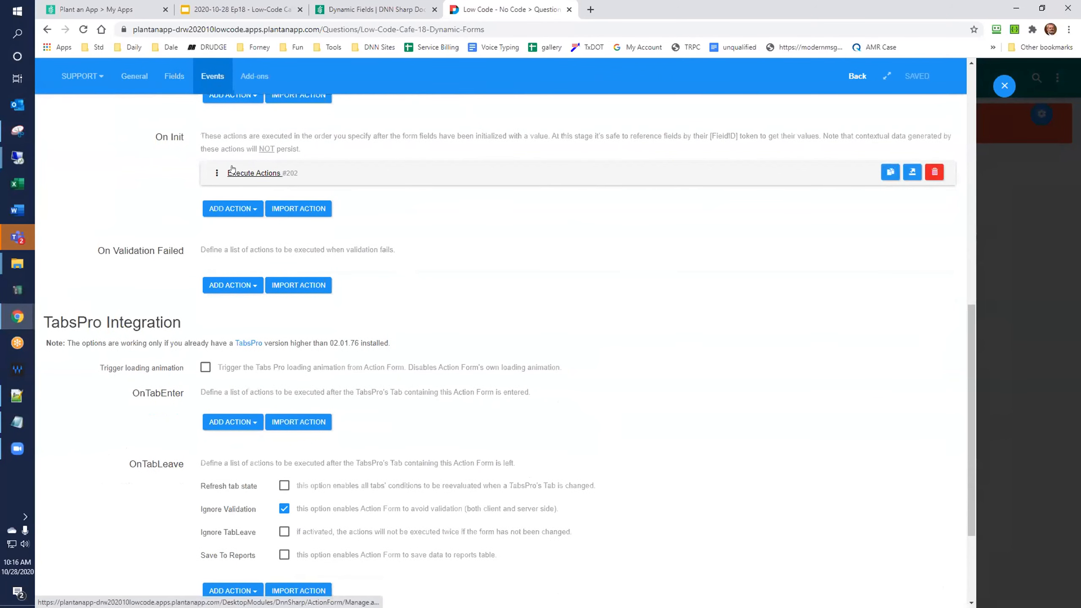
pyautogui.click(235, 170)
pyautogui.scroll(-4, 345, 240)
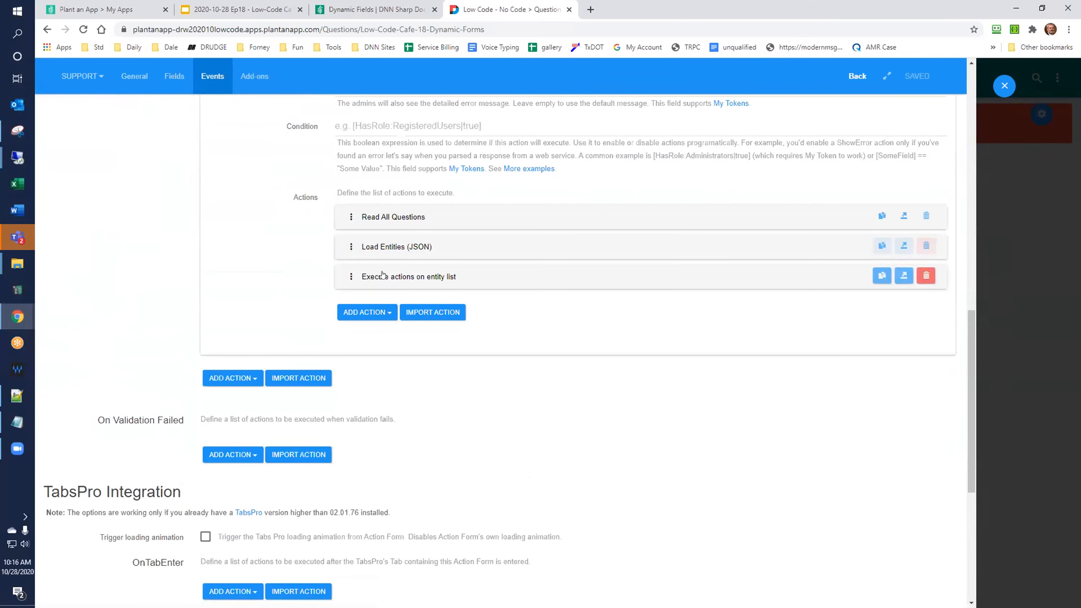
pyautogui.click(396, 247)
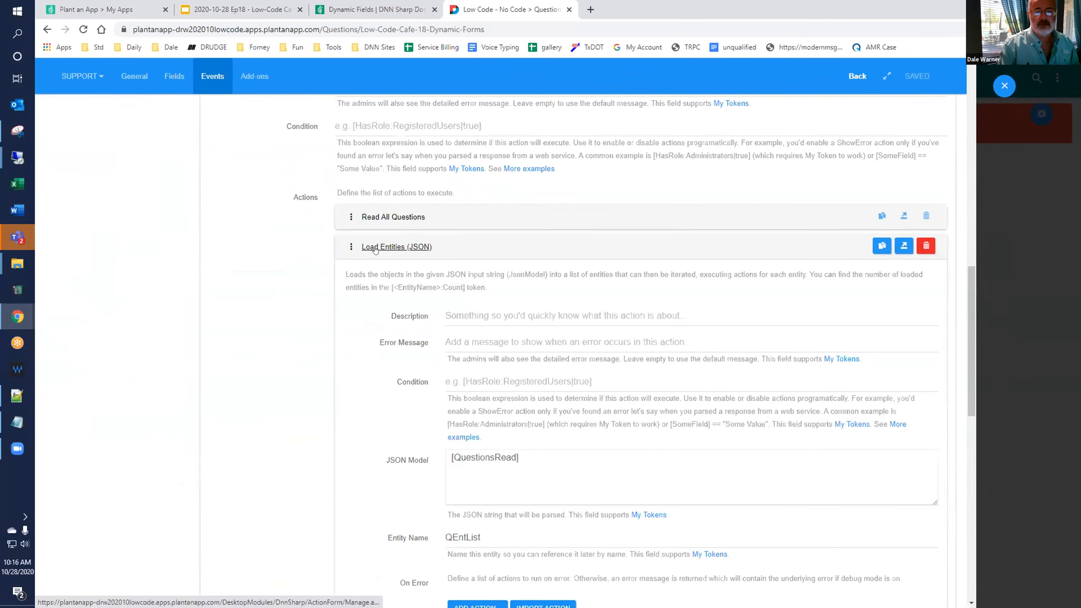
pyautogui.scroll(-7, 434, 258)
pyautogui.doubleClick(506, 260)
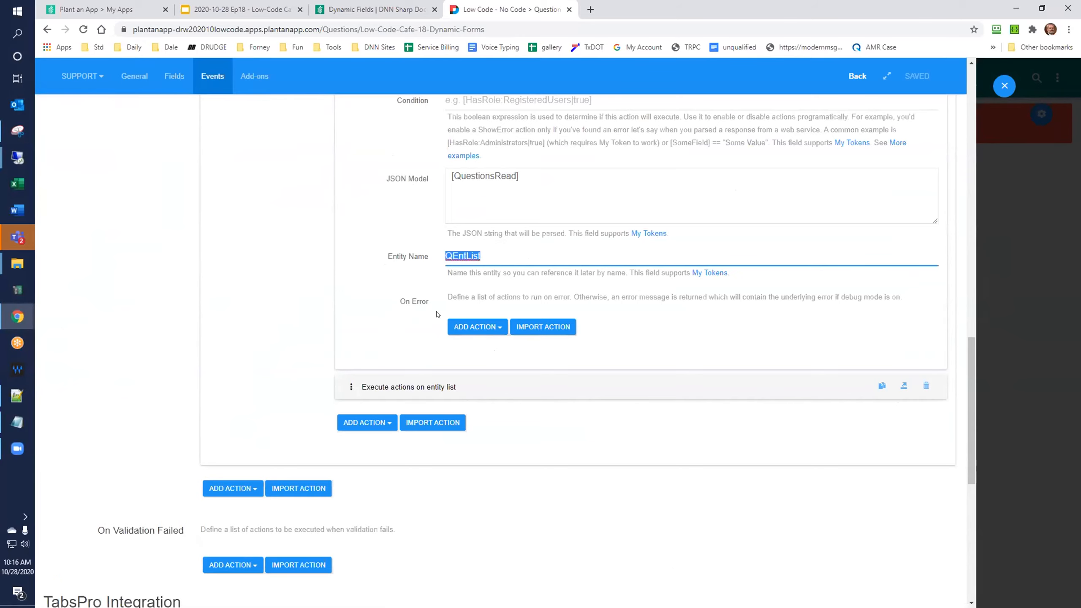
# Step: Set the Entity Name of the "Execute actions on entity list" action to QEntList
pyautogui.scroll(-1, 384, 282)
pyautogui.scroll(-2, 385, 280)
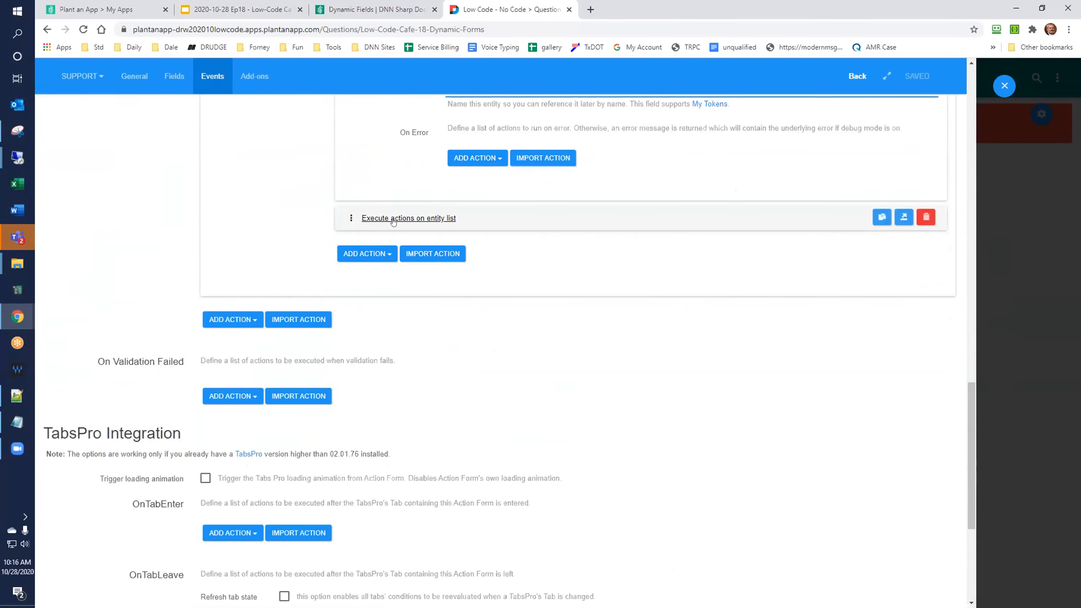
pyautogui.click(394, 221)
pyautogui.scroll(-3, 415, 254)
pyautogui.scroll(-4, 417, 256)
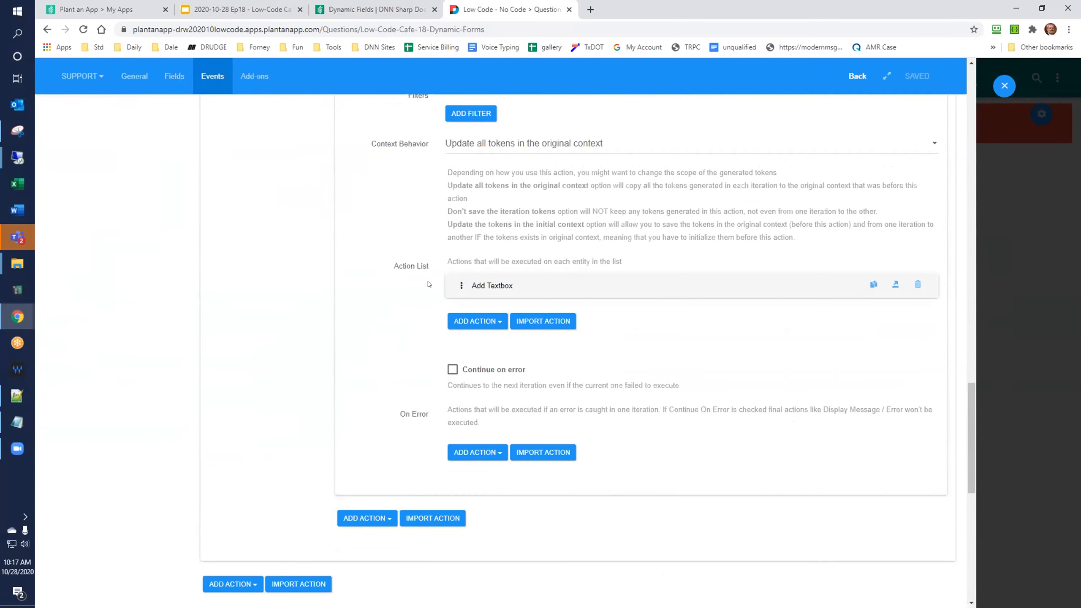
pyautogui.click(474, 286)
pyautogui.scroll(-4, 572, 332)
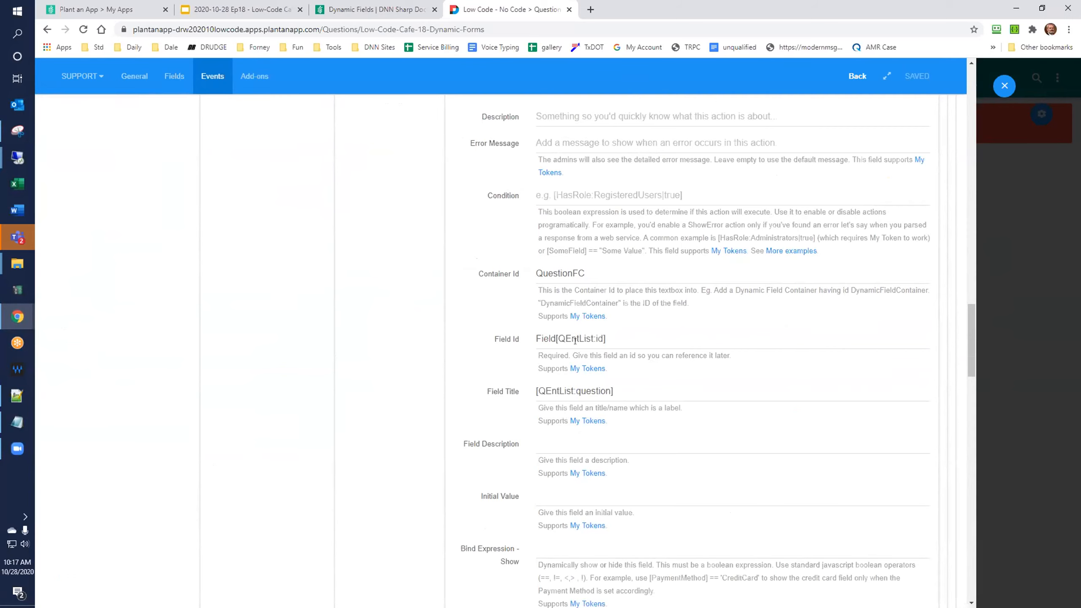
pyautogui.scroll(10, 571, 348)
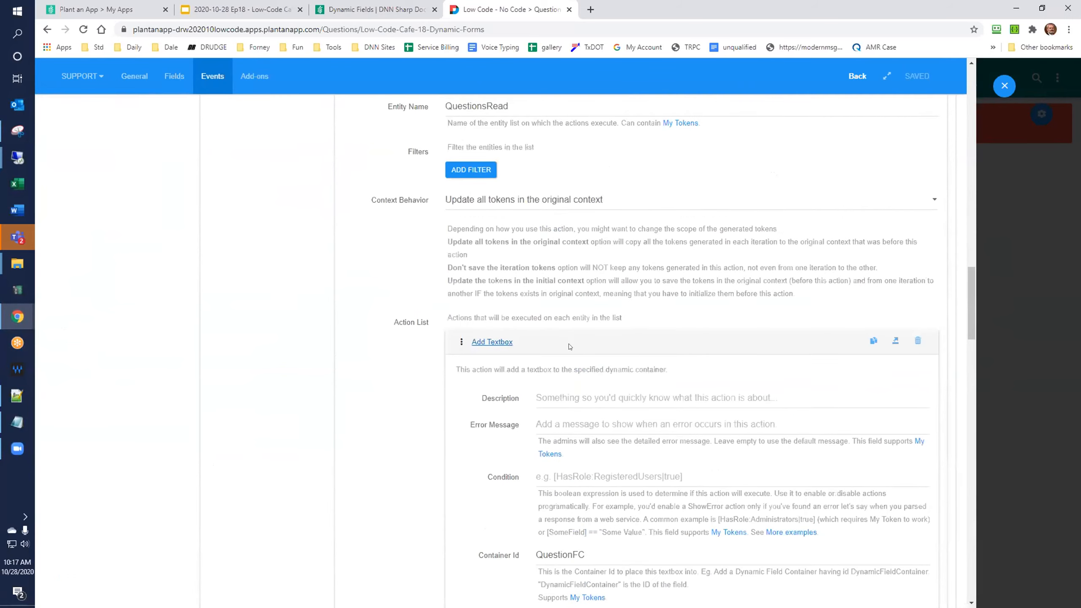
pyautogui.doubleClick(561, 332)
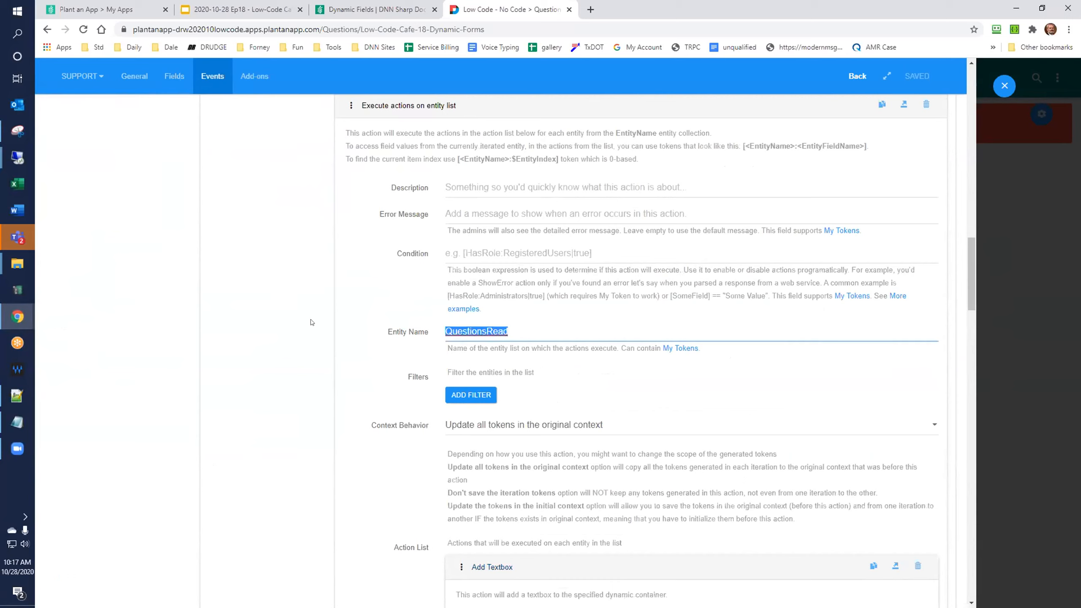
pyautogui.write('QEntList')
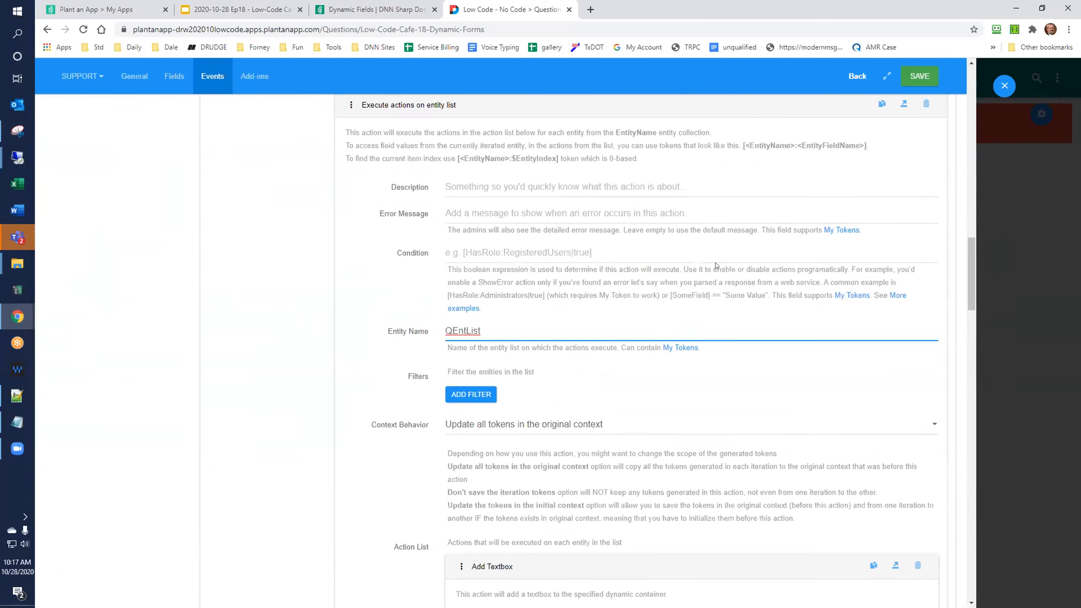
# Step: Set the JSON Model of the Load Entities (JSON) action to [QuestionsRead:json]
pyautogui.scroll(2, 715, 260)
pyautogui.scroll(5, 715, 258)
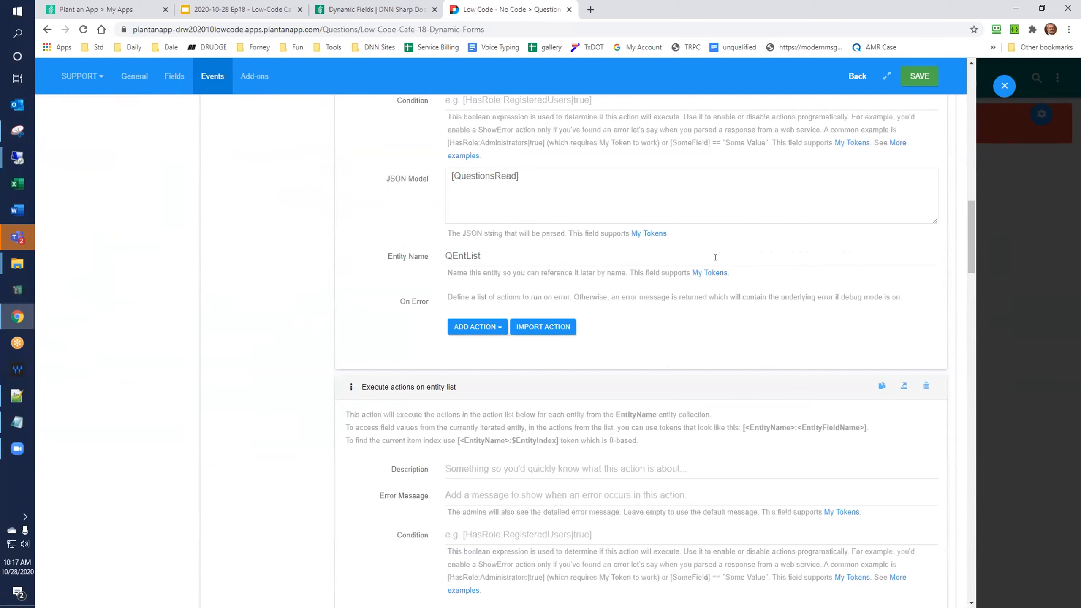
pyautogui.scroll(3, 714, 257)
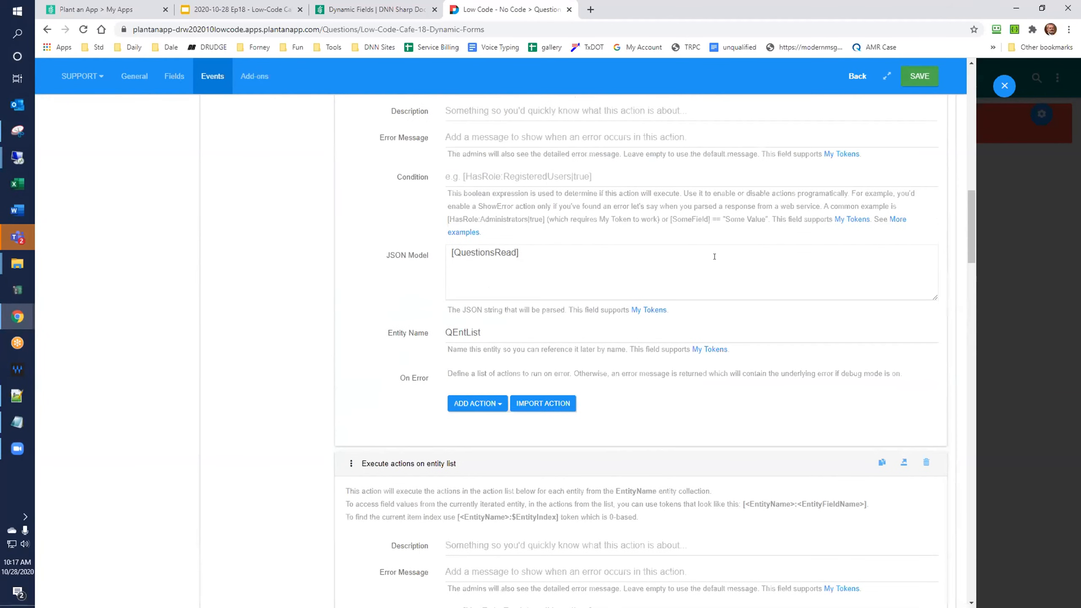
pyautogui.click(588, 287)
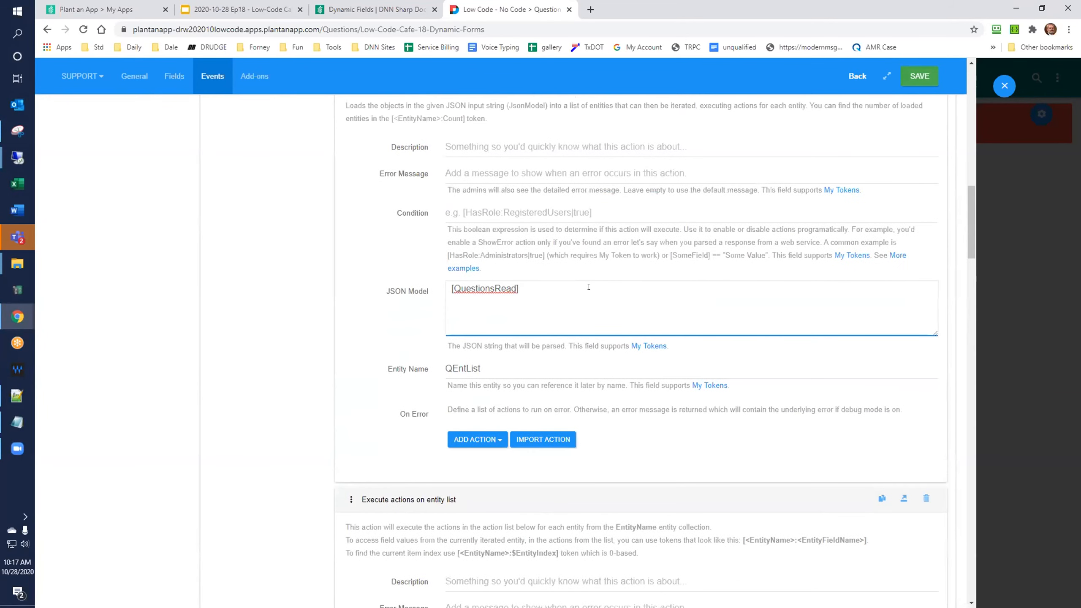
pyautogui.write(':json')
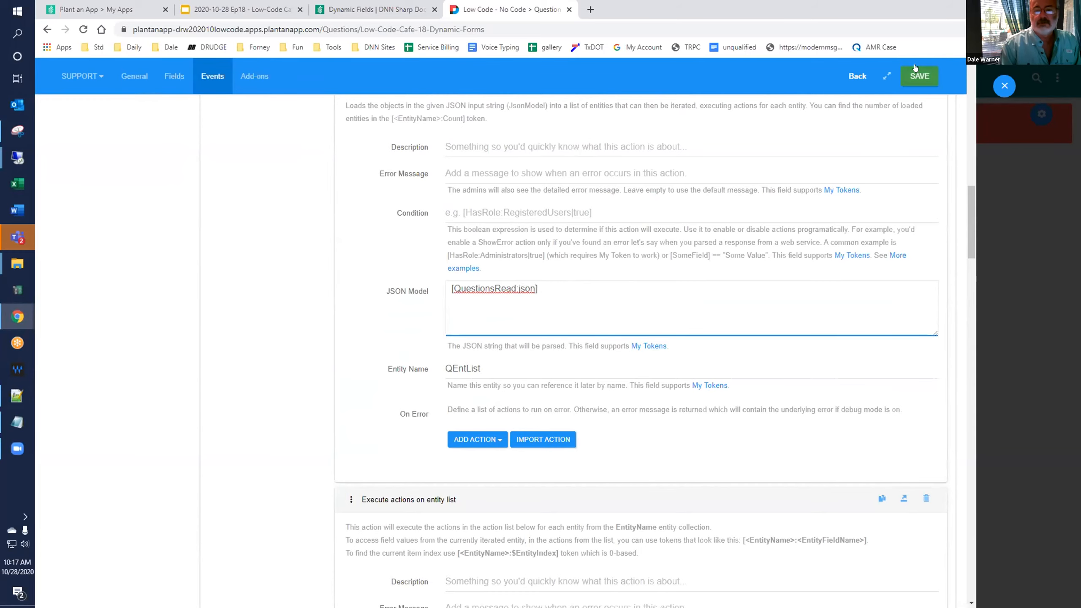
# Step: Check the Output Token syntax in the Read All Questions action, then save the form and reload its page
pyautogui.scroll(2, 627, 295)
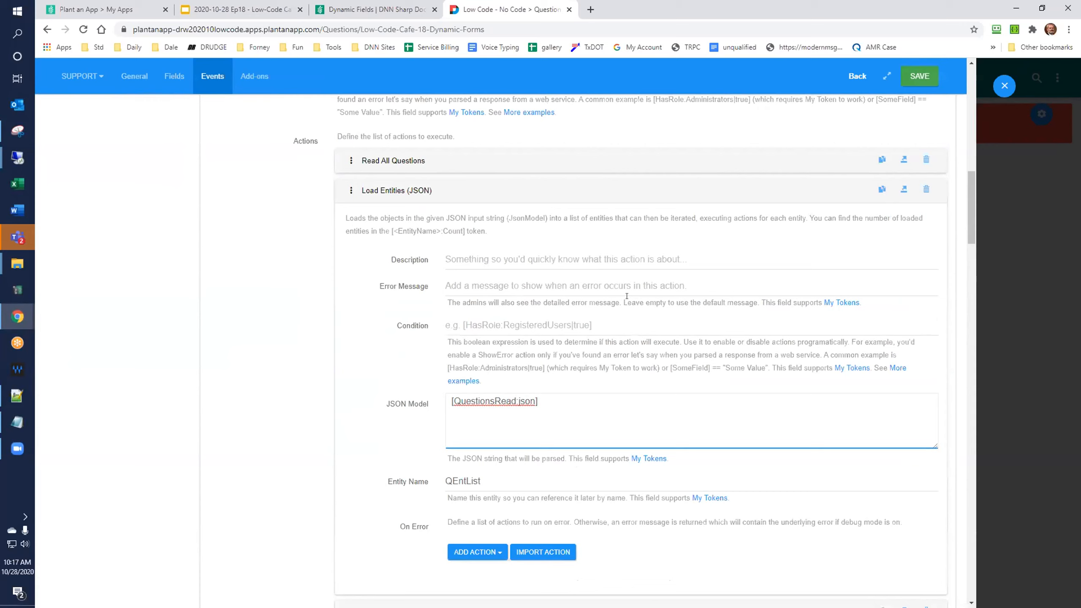
pyautogui.click(410, 165)
pyautogui.scroll(-5, 779, 233)
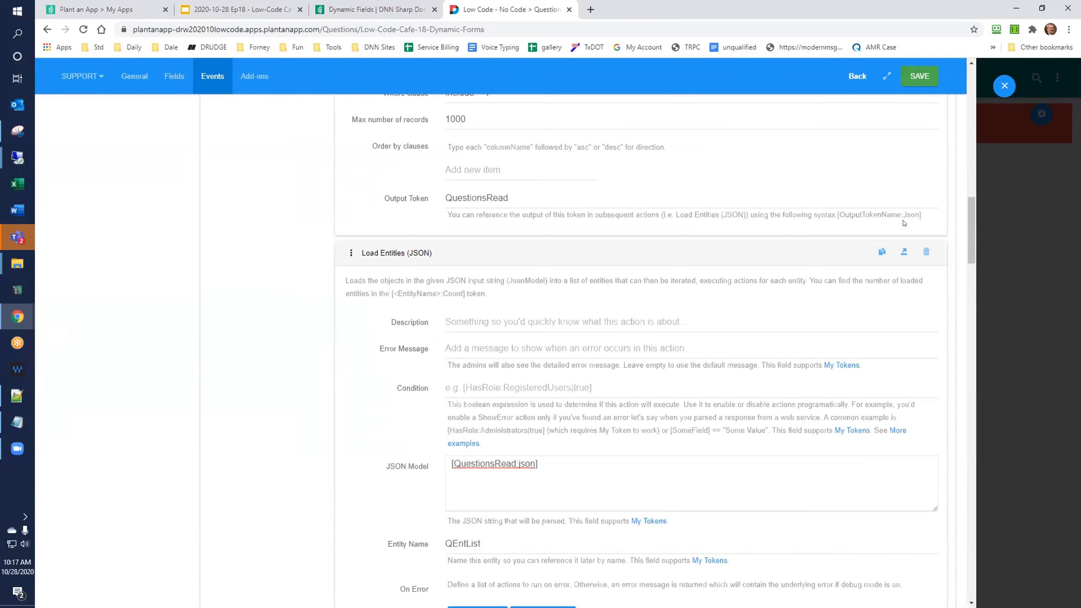
pyautogui.click(914, 77)
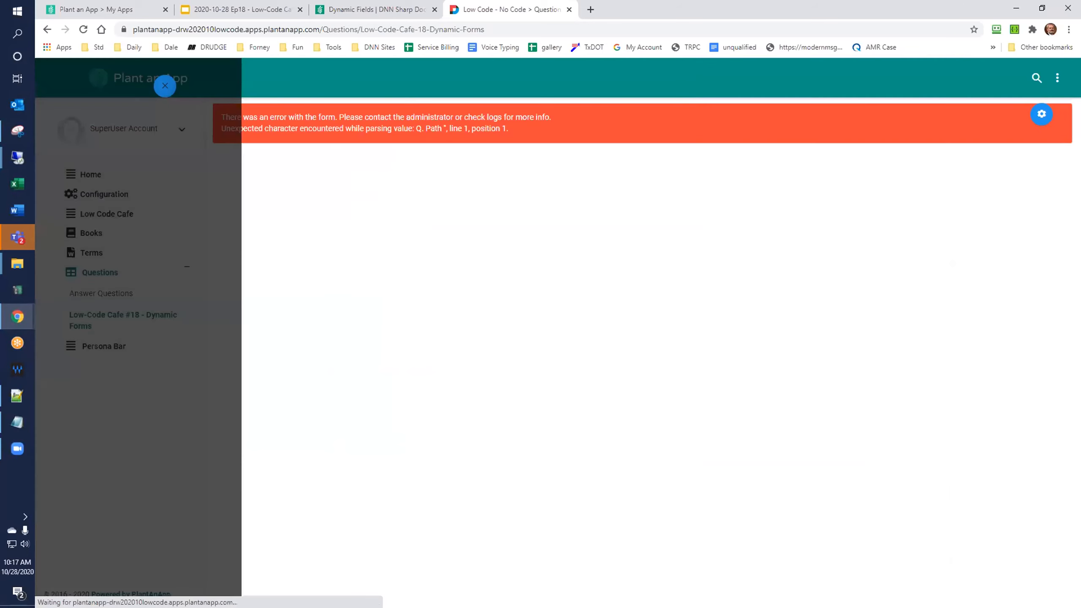
pyautogui.click(83, 29)
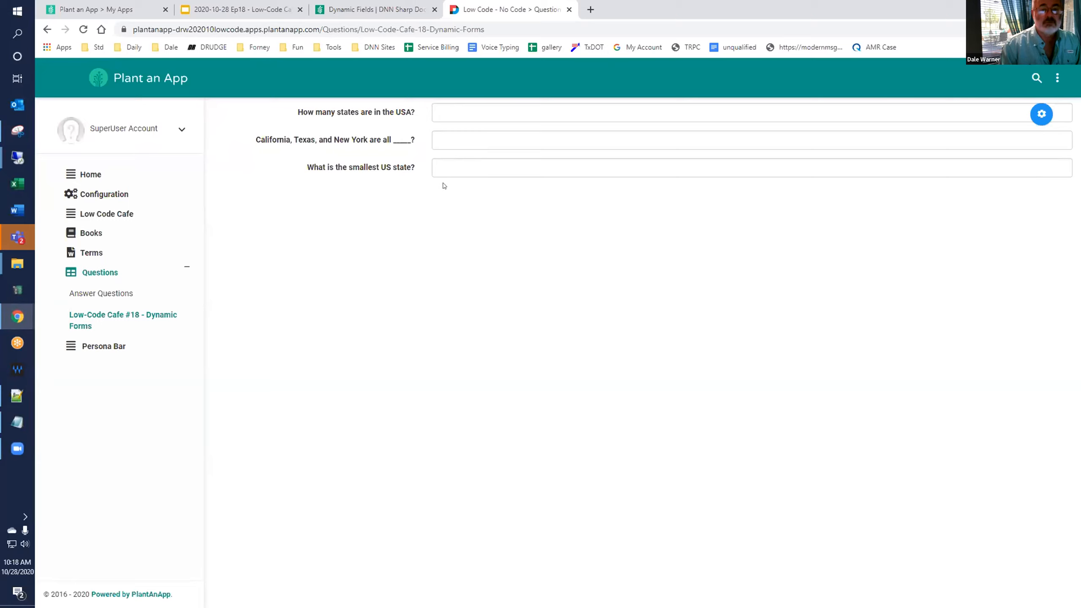
# Step: Mark the question about the western-most continental US state as included and reopen the Low-Code Cafe #18 - Dynamic Forms page
pyautogui.click(94, 275)
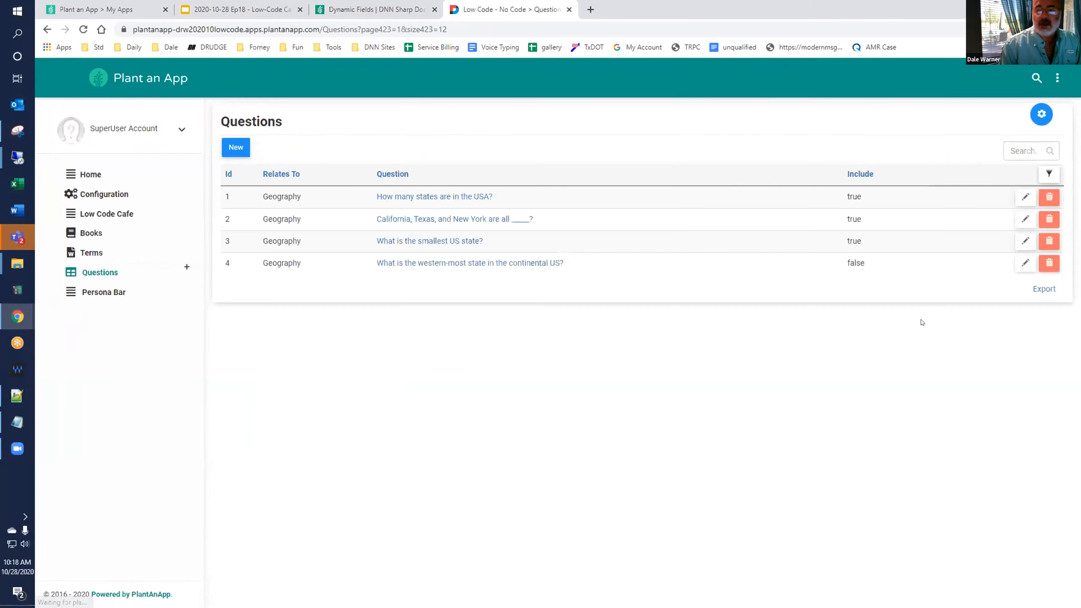
pyautogui.click(1025, 263)
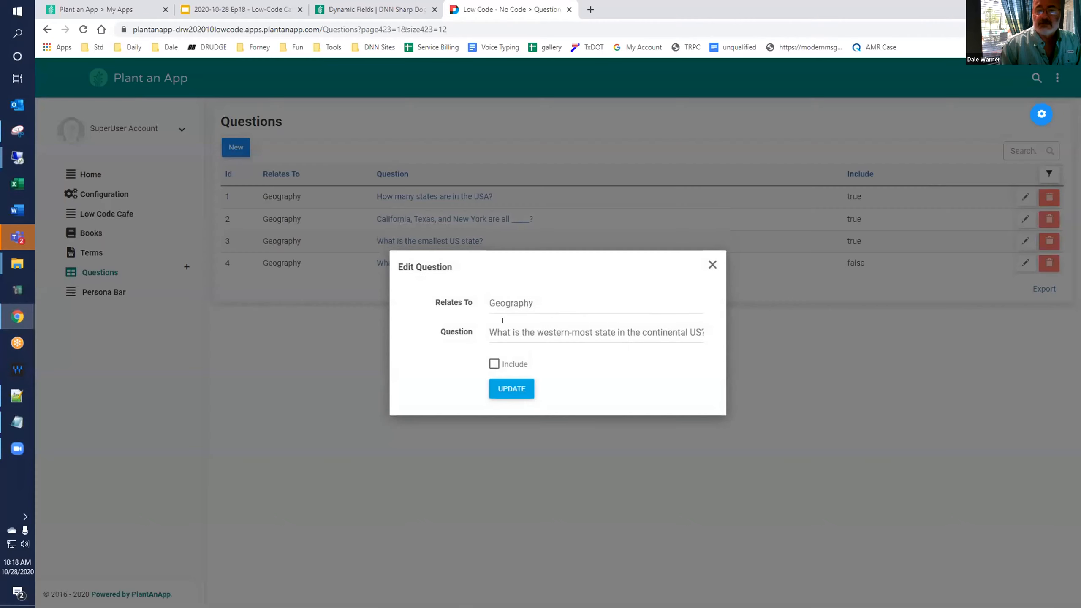
pyautogui.click(494, 364)
pyautogui.click(511, 388)
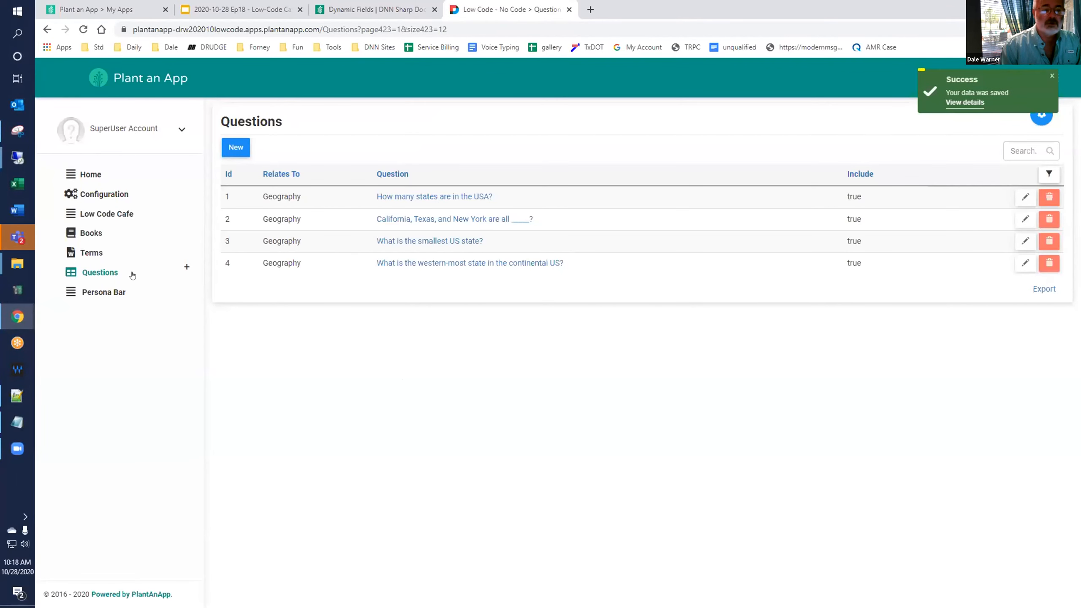
pyautogui.click(167, 274)
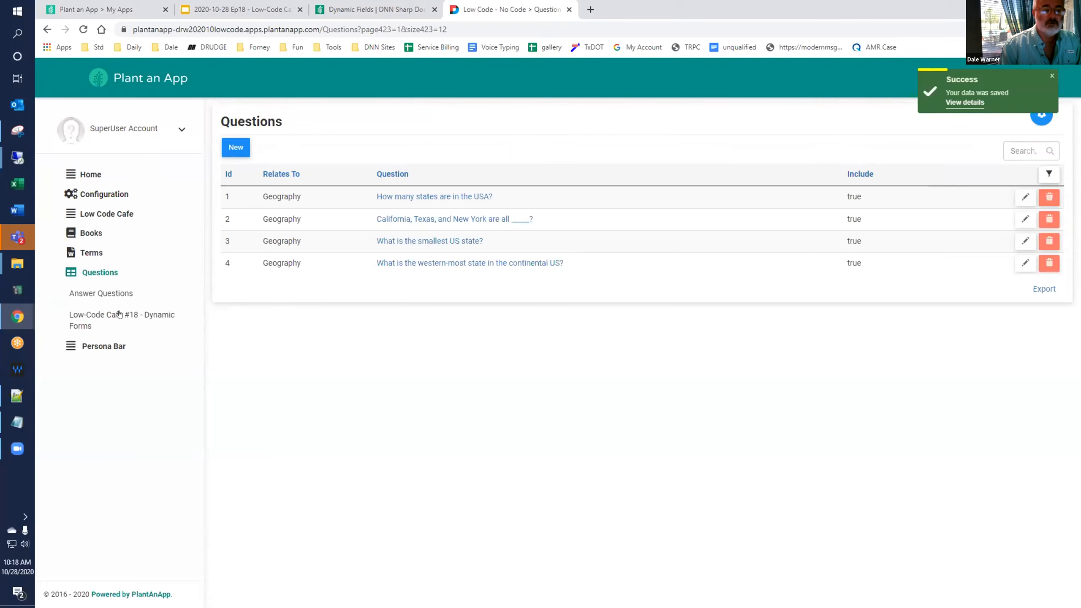
pyautogui.click(120, 316)
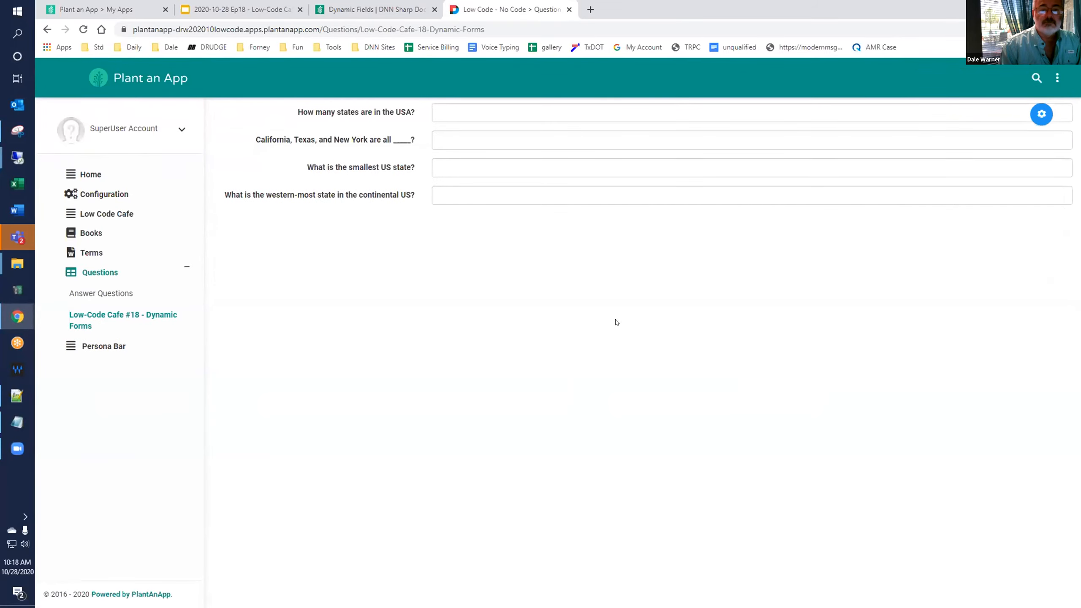
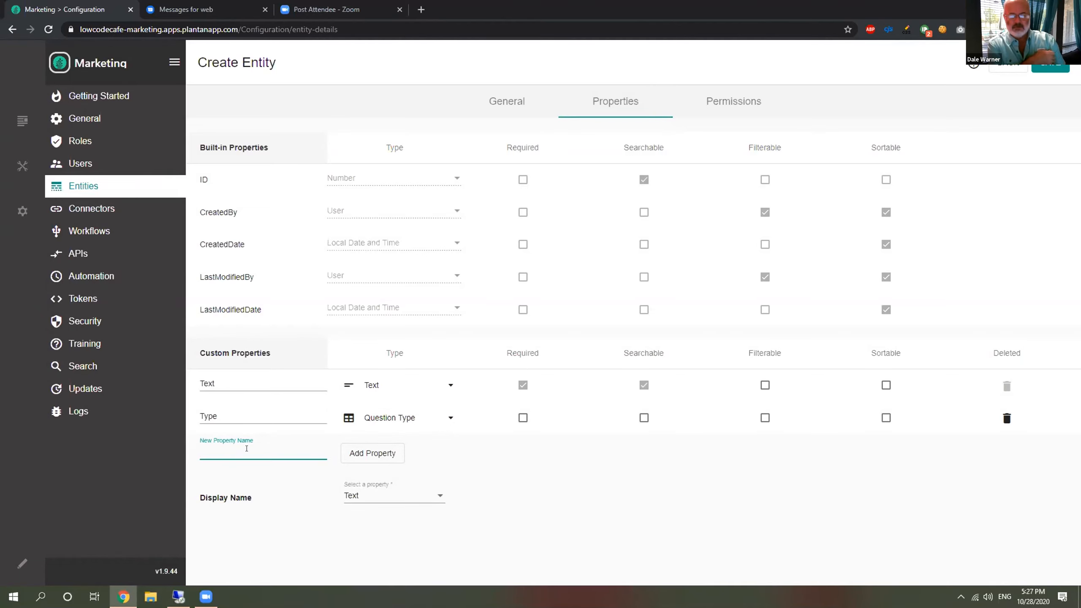
# Step: Add a custom property named Options to the question entity and set its type to Large Text
pyautogui.write('Options')
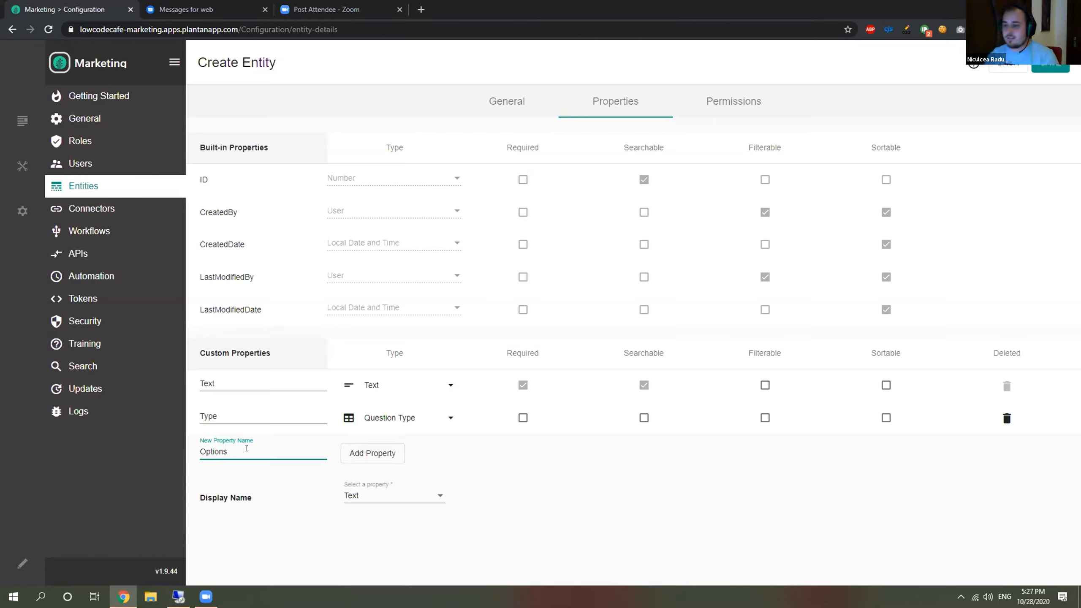
pyautogui.click(371, 455)
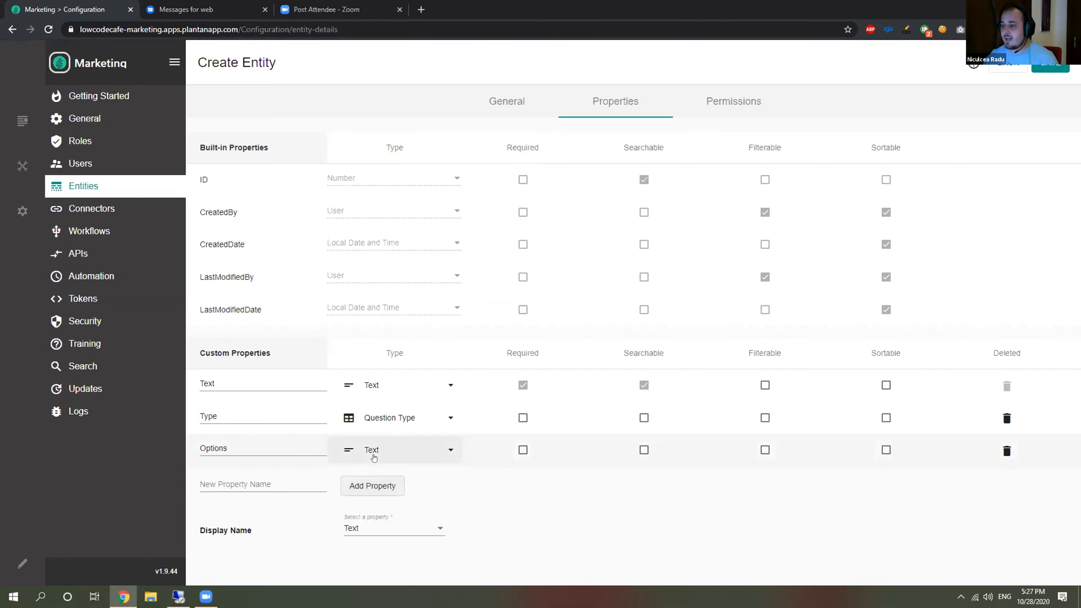
pyautogui.click(438, 451)
pyautogui.write('stat')
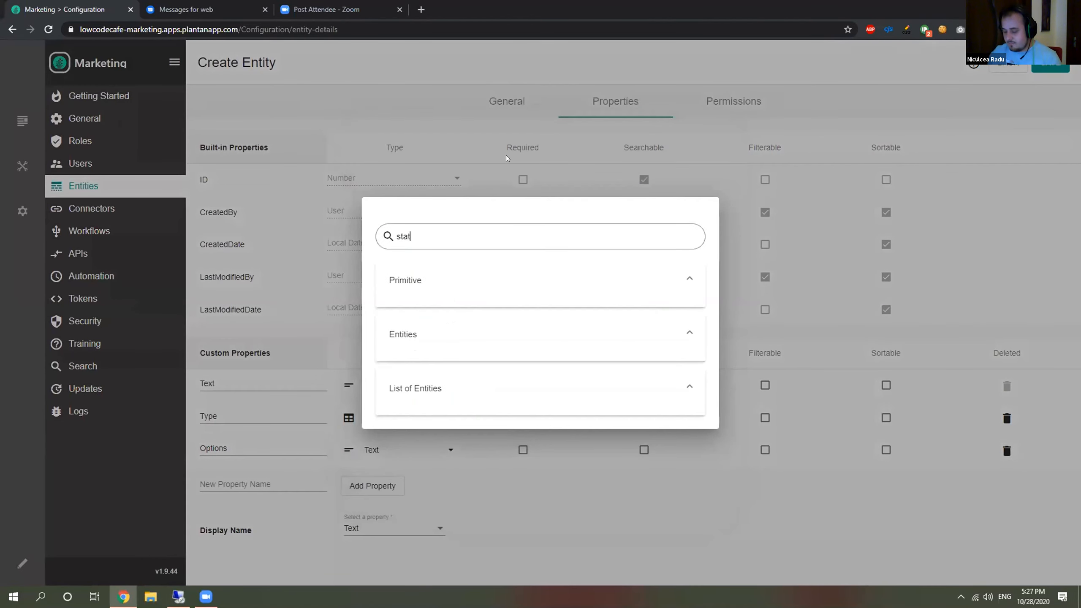
pyautogui.press('BackSpace')
pyautogui.press('BackSpace')
pyautogui.press('BackSpace')
pyautogui.press('BackSpace')
pyautogui.write('large')
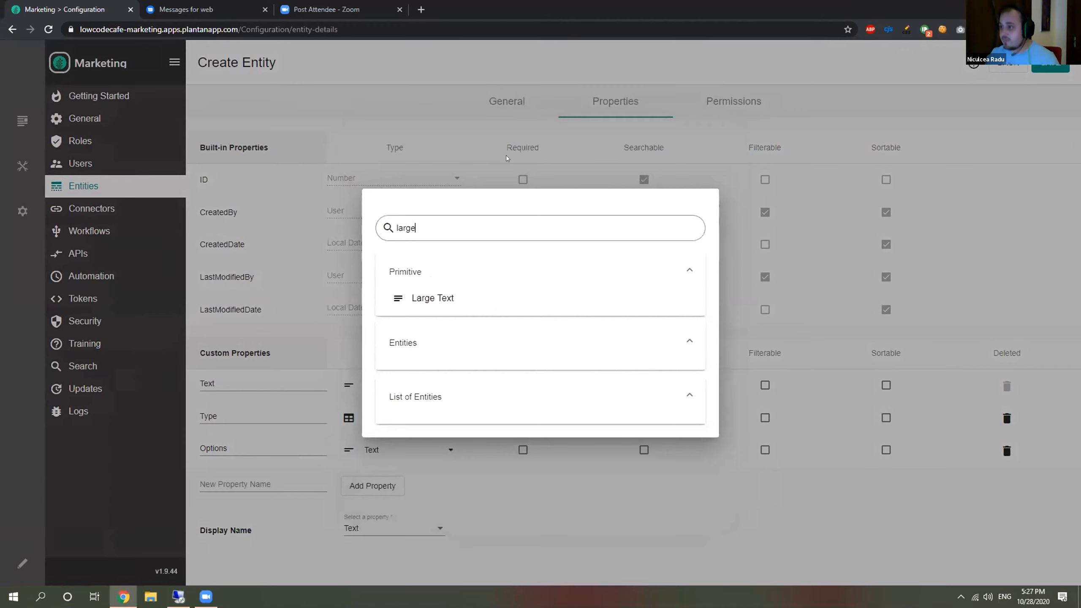
pyautogui.click(438, 296)
# Step: Add a custom property named Is Required to the question entity and set its type to Boolean
pyautogui.click(249, 482)
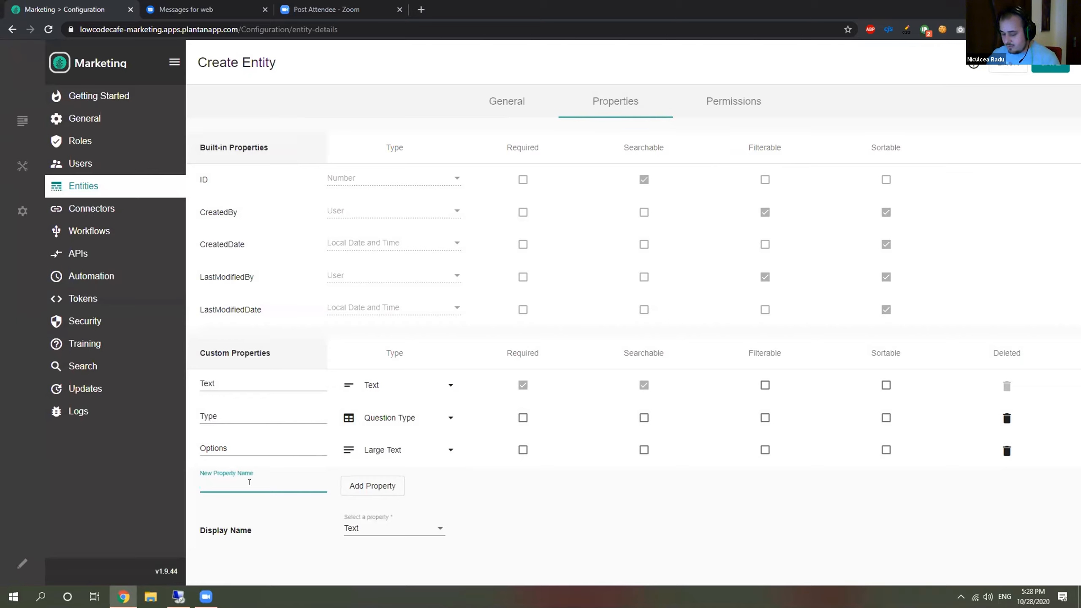
pyautogui.write('Is')
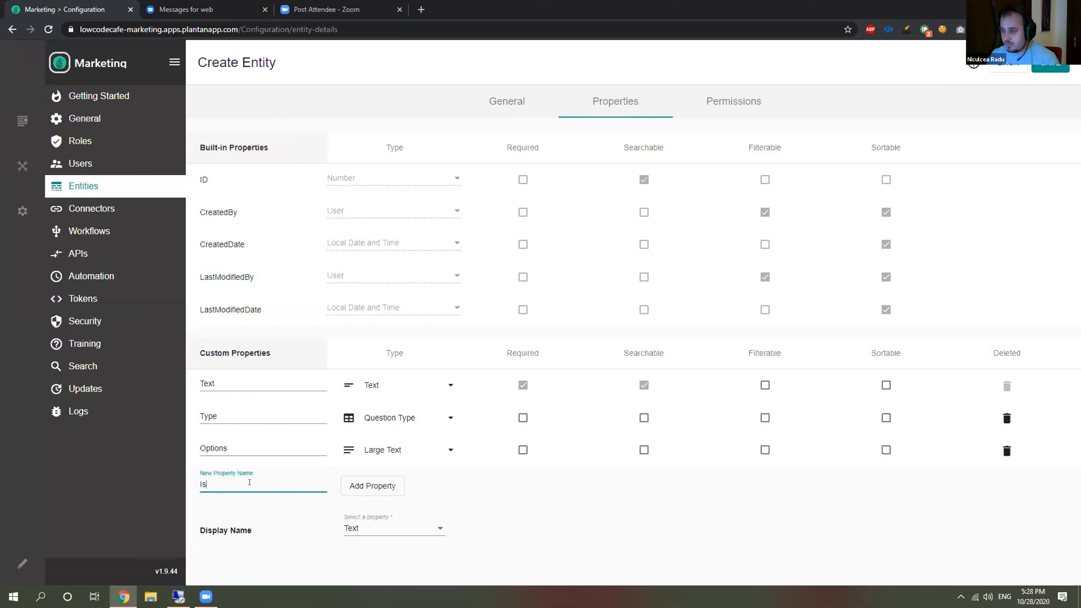
pyautogui.write(' Required')
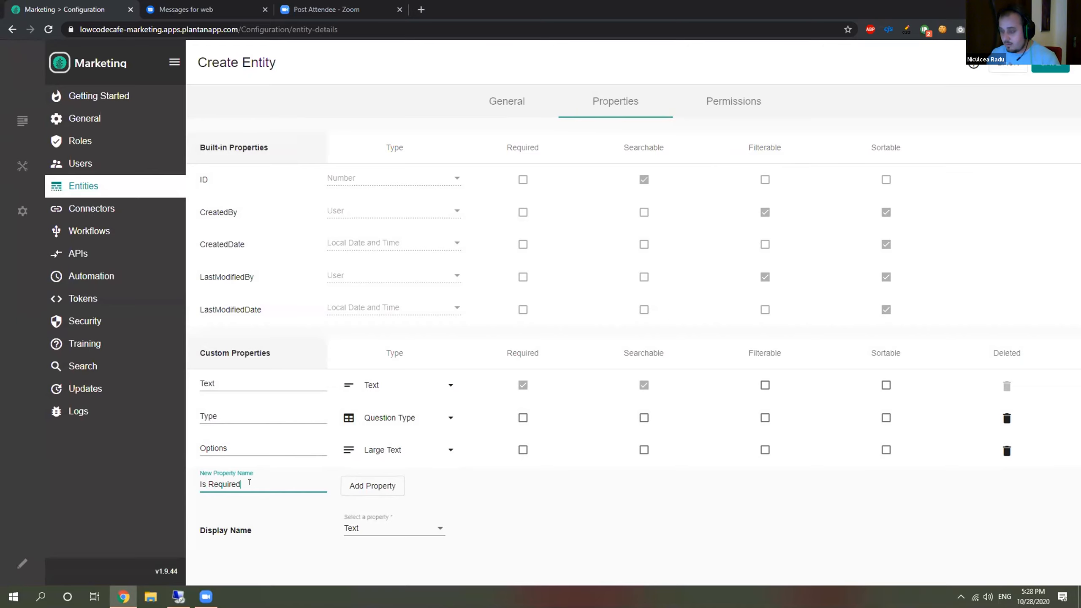
pyautogui.click(391, 486)
pyautogui.click(393, 484)
pyautogui.write('boo')
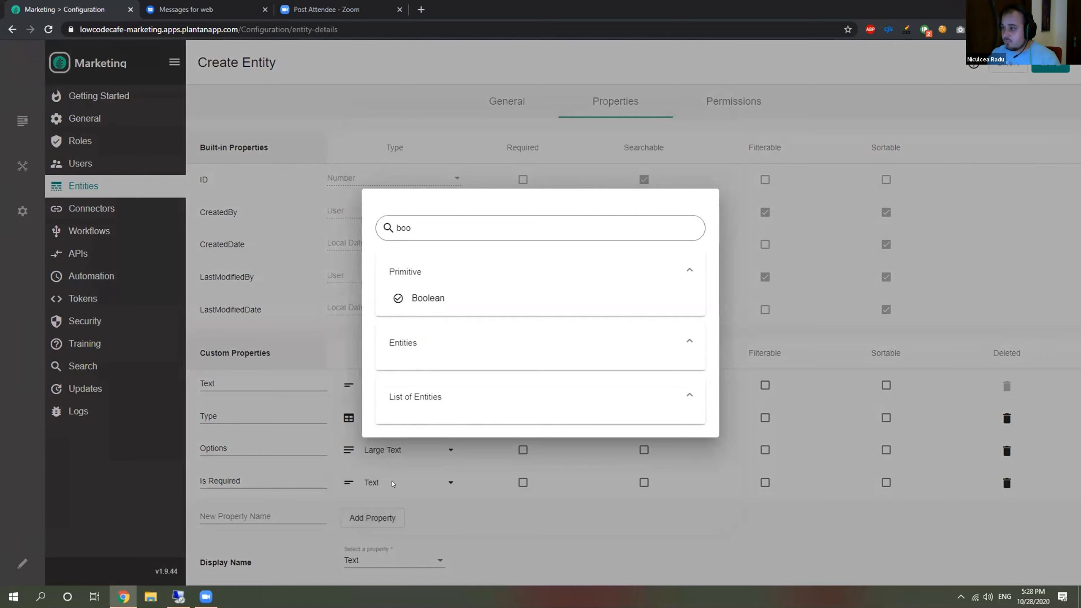
pyautogui.click(460, 297)
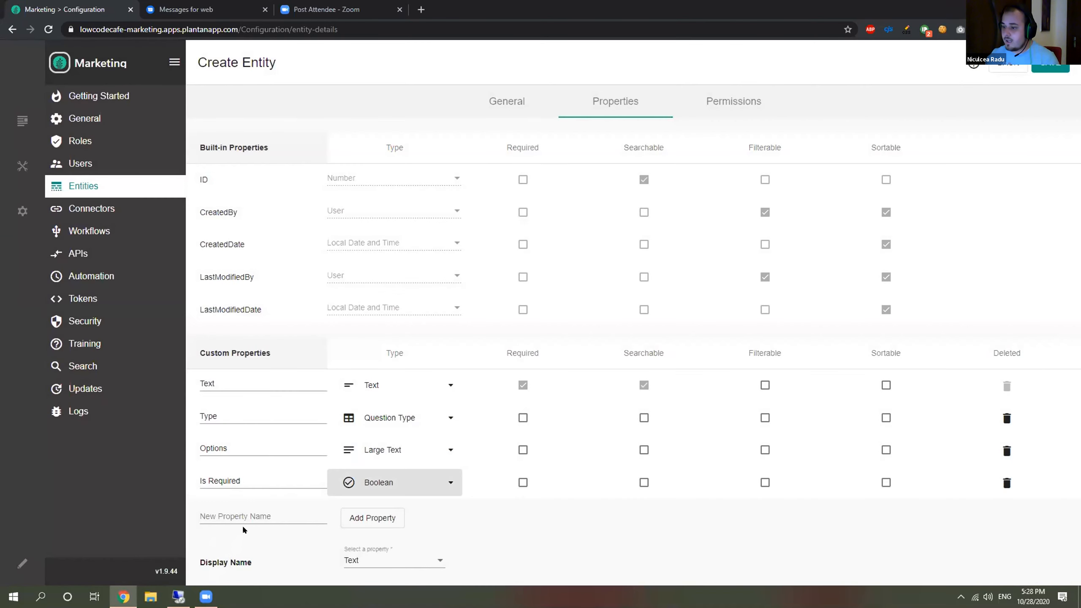
# Step: Add a custom property named Is Enabled to the question entity with the Boolean type
pyautogui.click(246, 517)
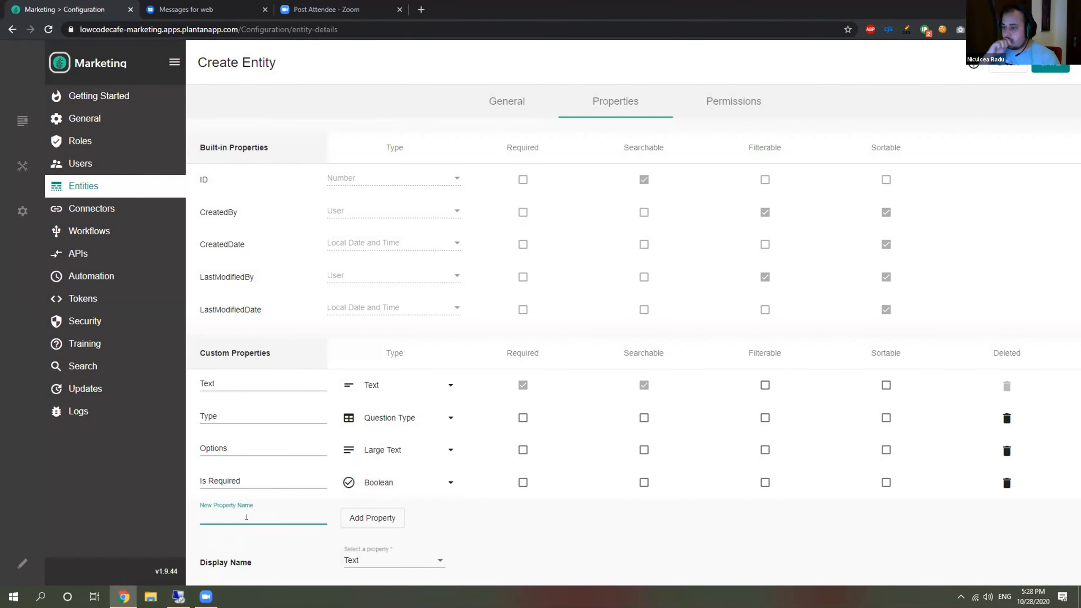
pyautogui.write('Is Enabled')
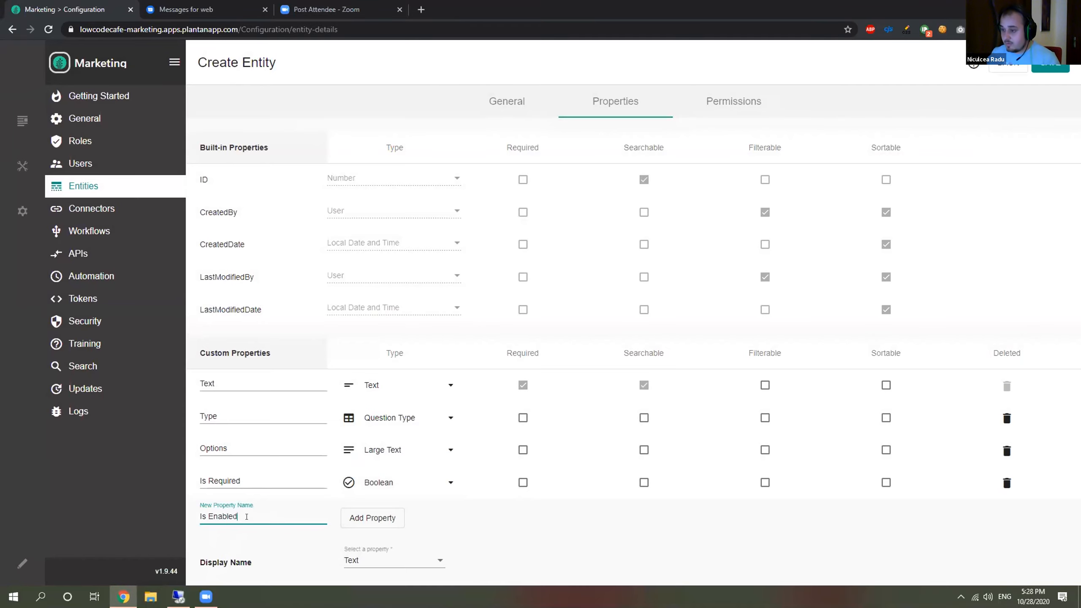
pyautogui.click(371, 518)
pyautogui.click(396, 515)
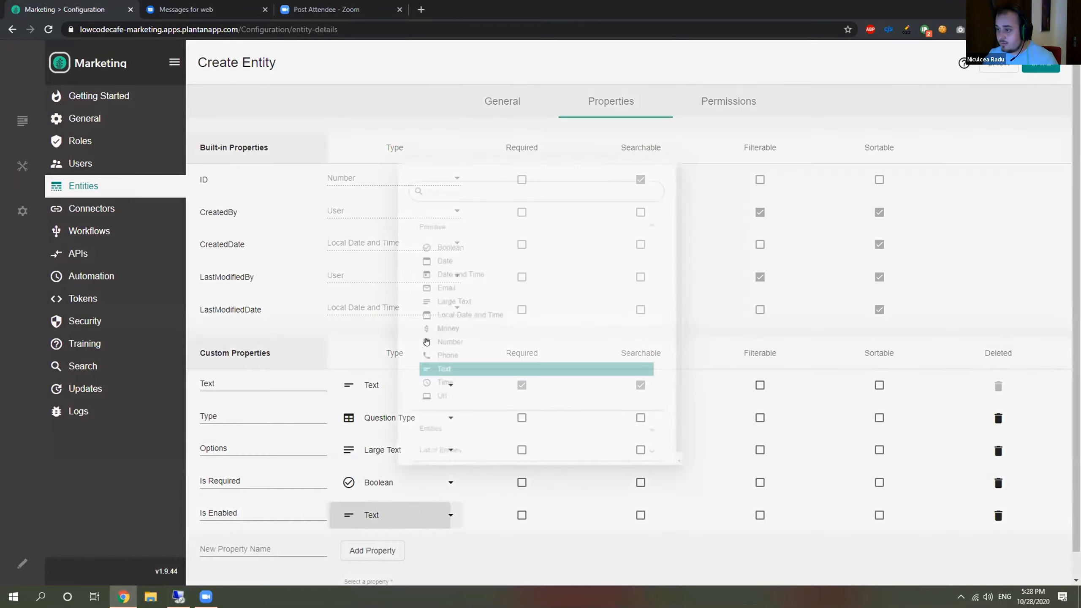
pyautogui.write('boo')
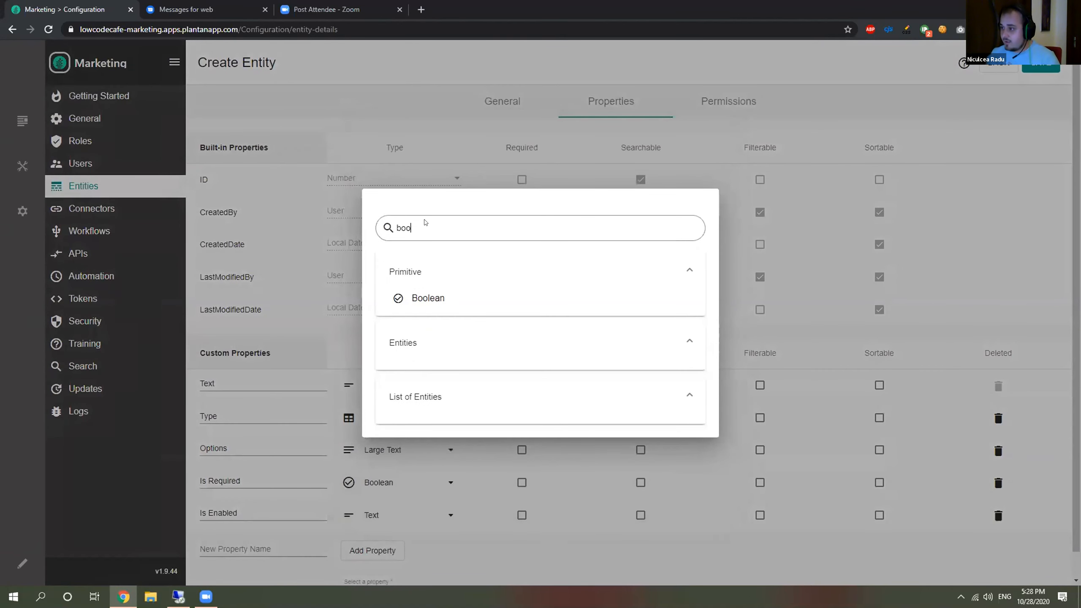
pyautogui.click(443, 299)
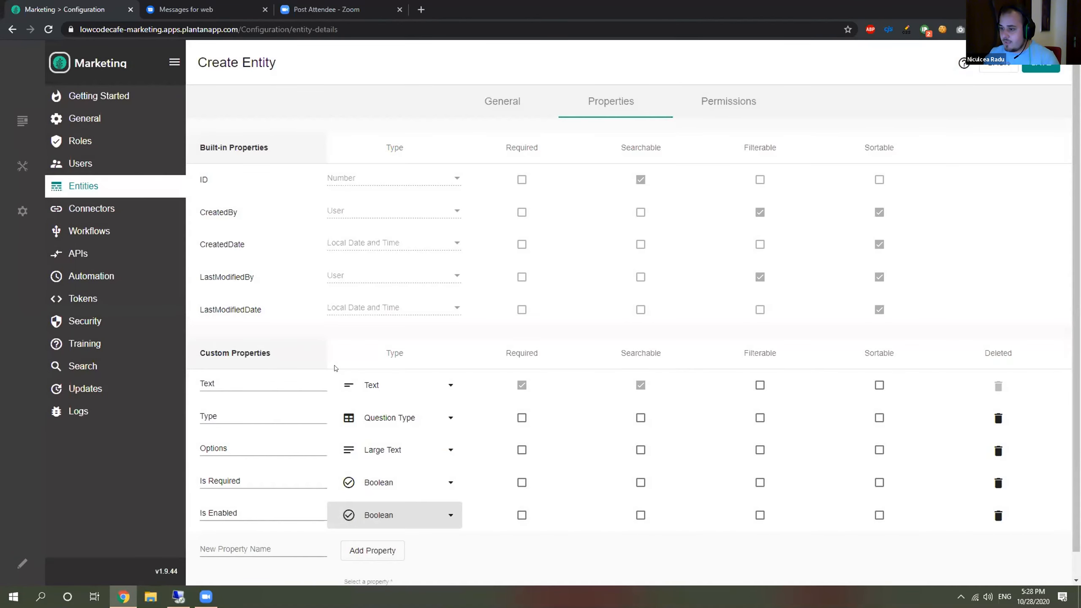
# Step: Add a Text property named Field Id to the question entity and save the entity
pyautogui.scroll(-1, 336, 368)
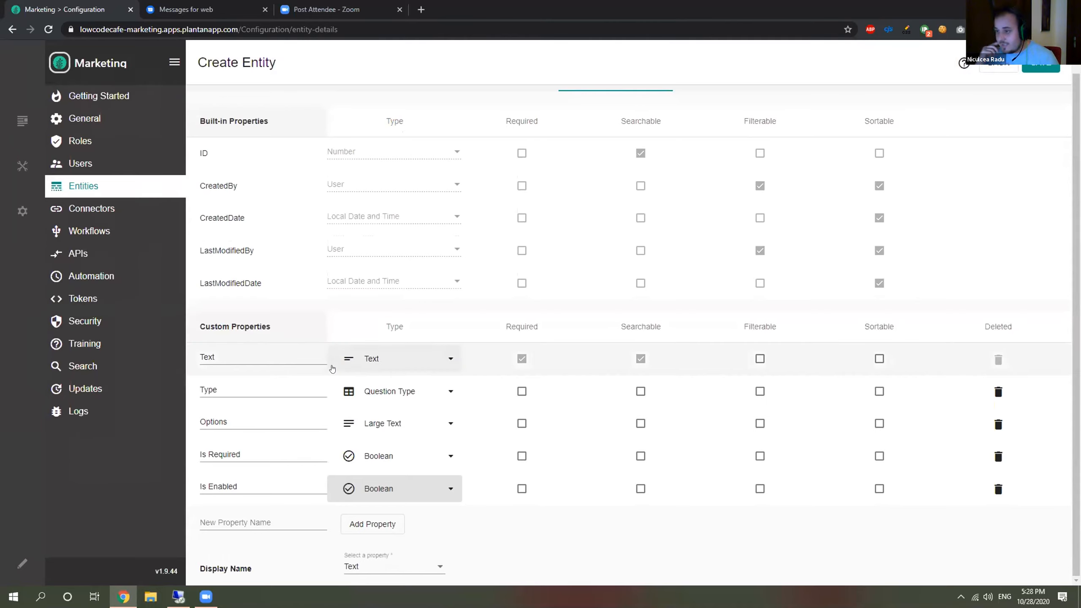
pyautogui.click(265, 516)
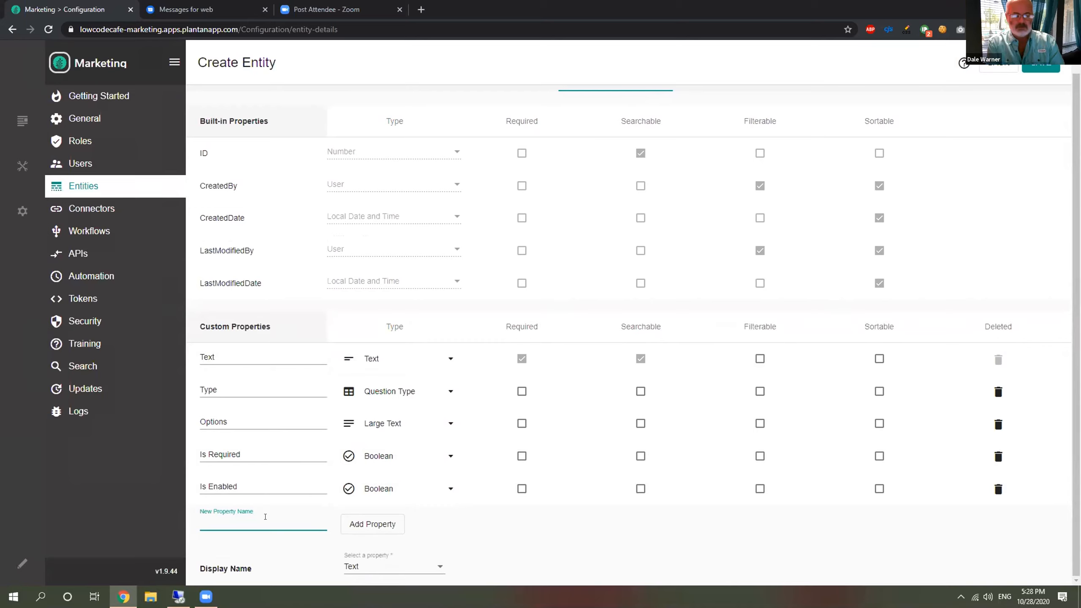
pyautogui.write('Id')
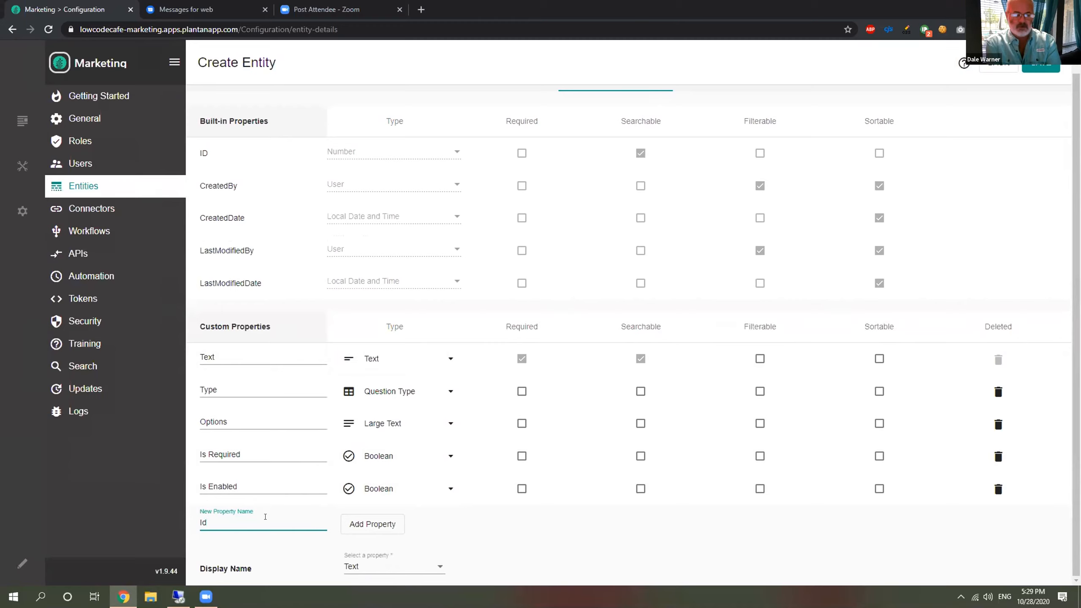
pyautogui.press('BackSpace')
pyautogui.press('BackSpace')
pyautogui.write('Fi')
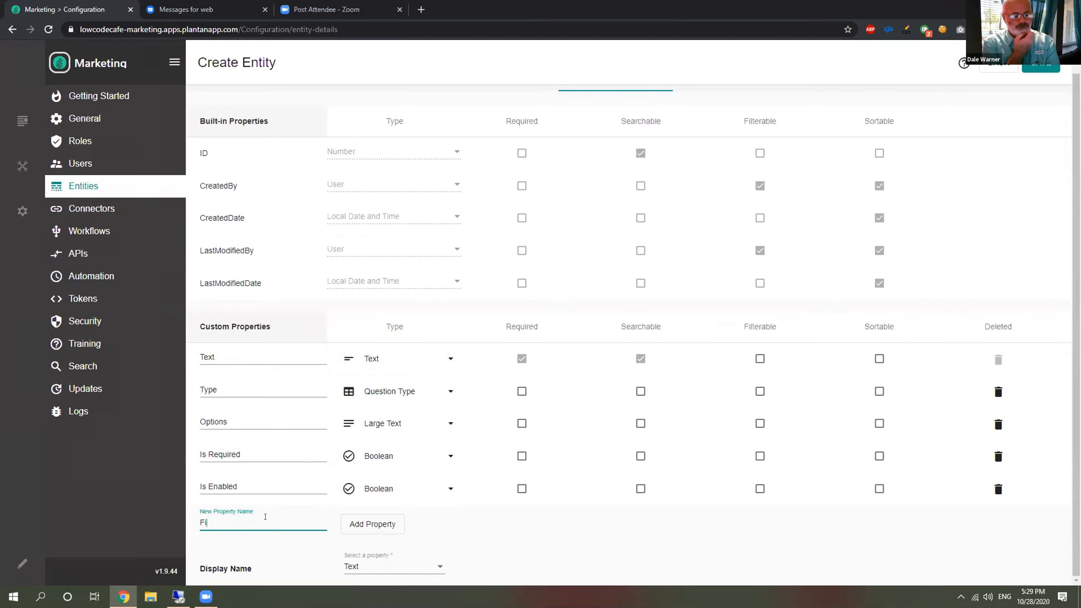
pyautogui.write('ledel')
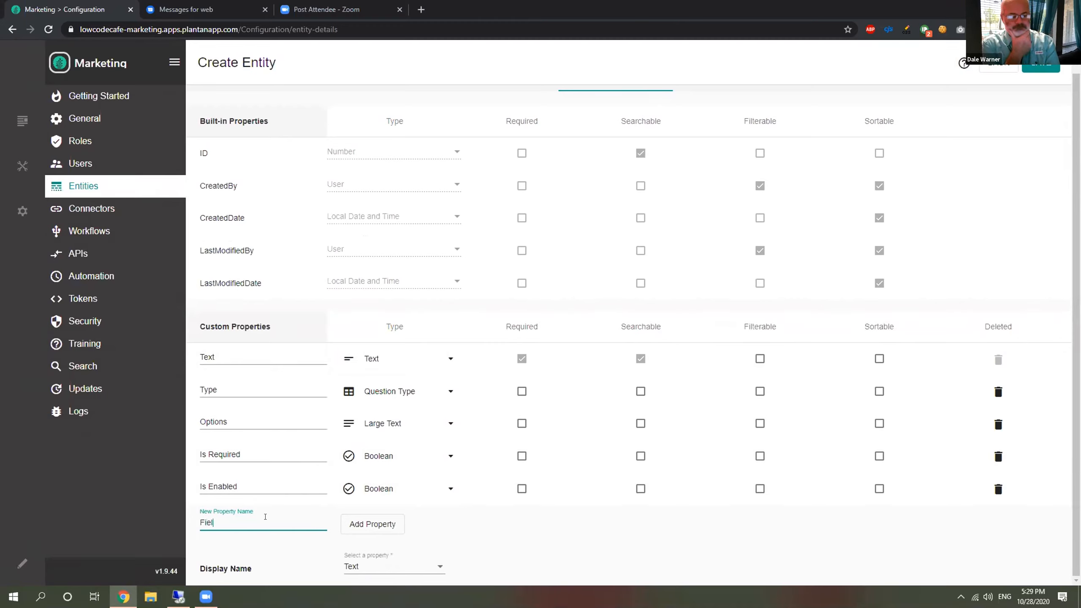
pyautogui.write('d Id')
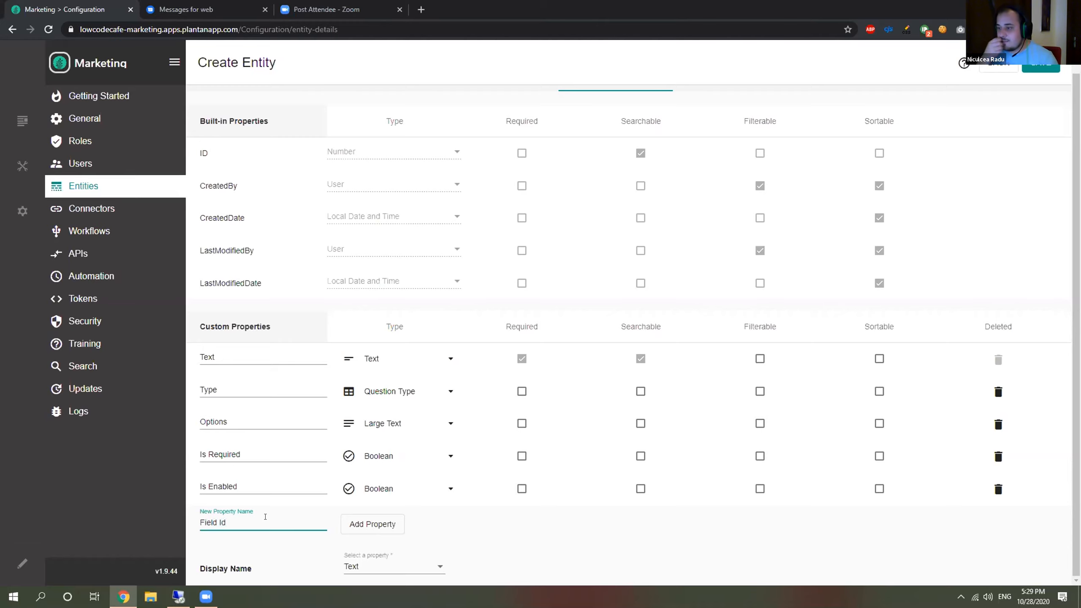
pyautogui.click(373, 524)
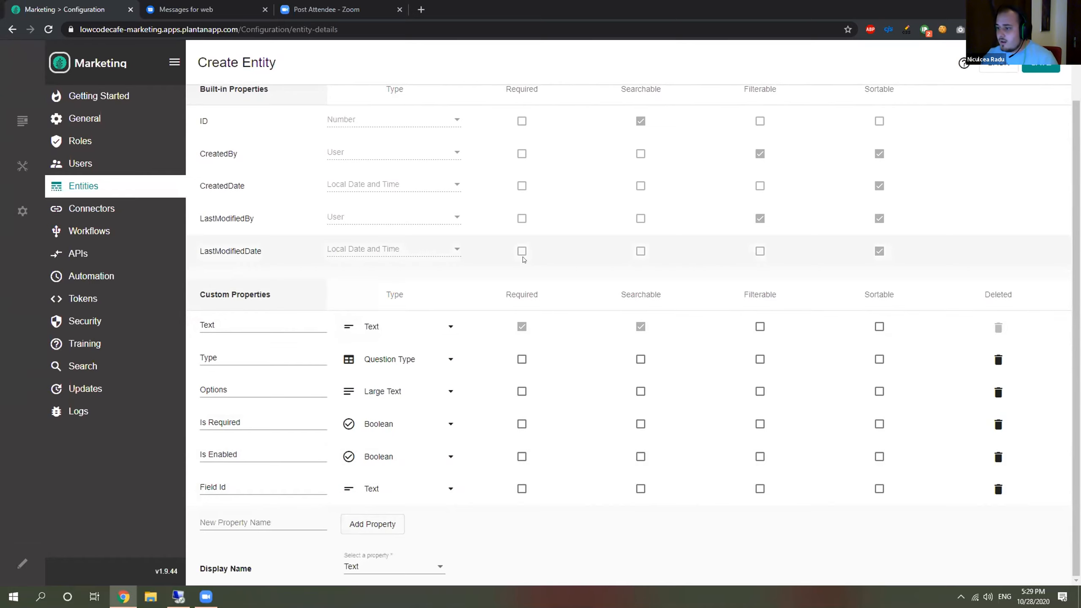
pyautogui.scroll(2, 996, 220)
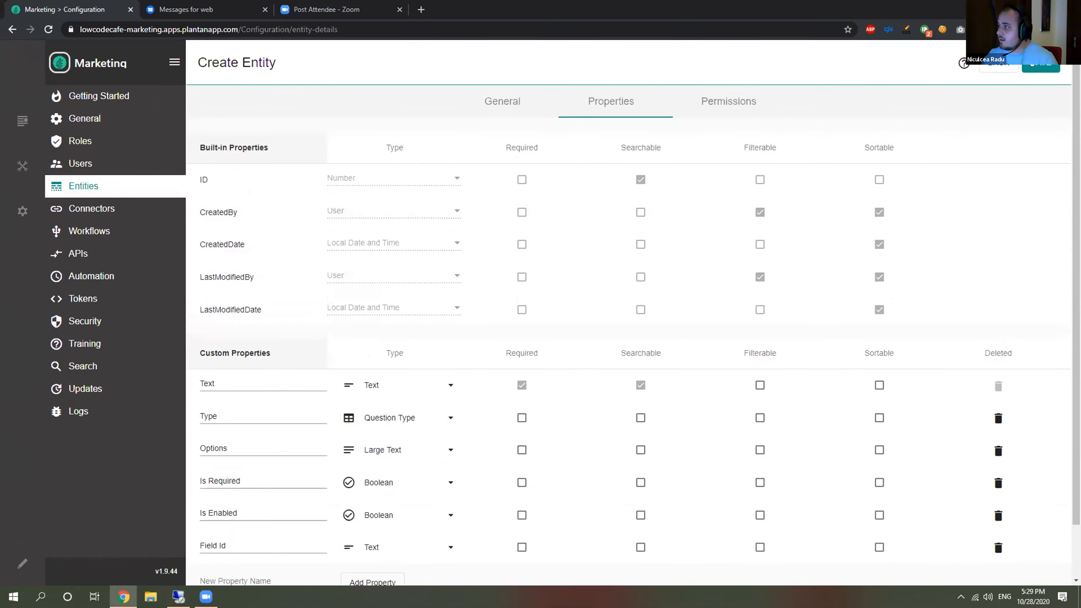
pyautogui.click(1030, 68)
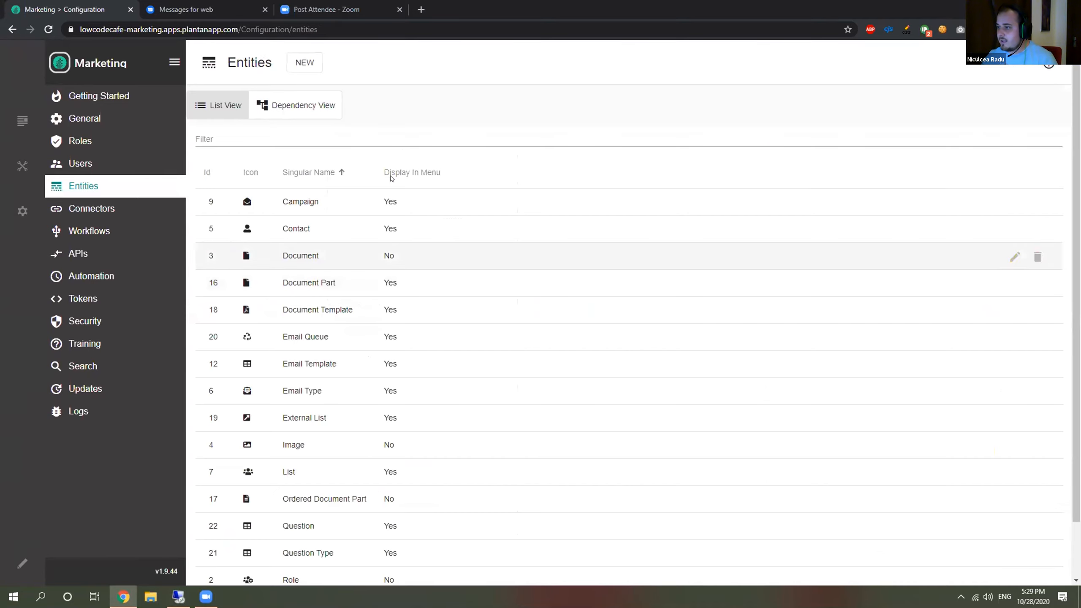
# Step: Create a new entity with the singular name Response Form and the plural name Response Forms
pyautogui.click(305, 62)
pyautogui.click(589, 148)
pyautogui.write('Respos')
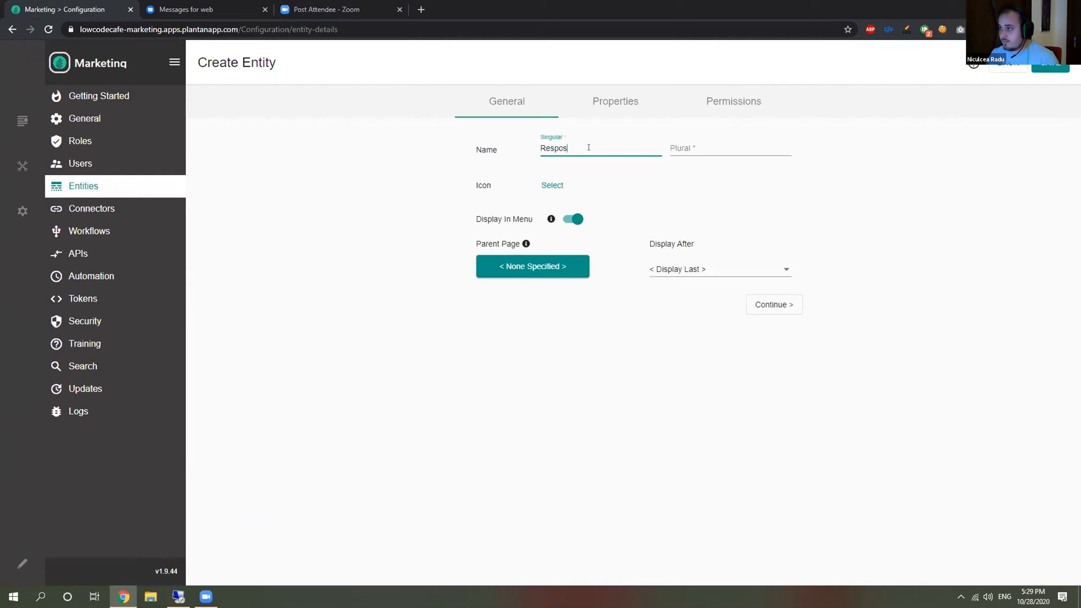
pyautogui.write('ns')
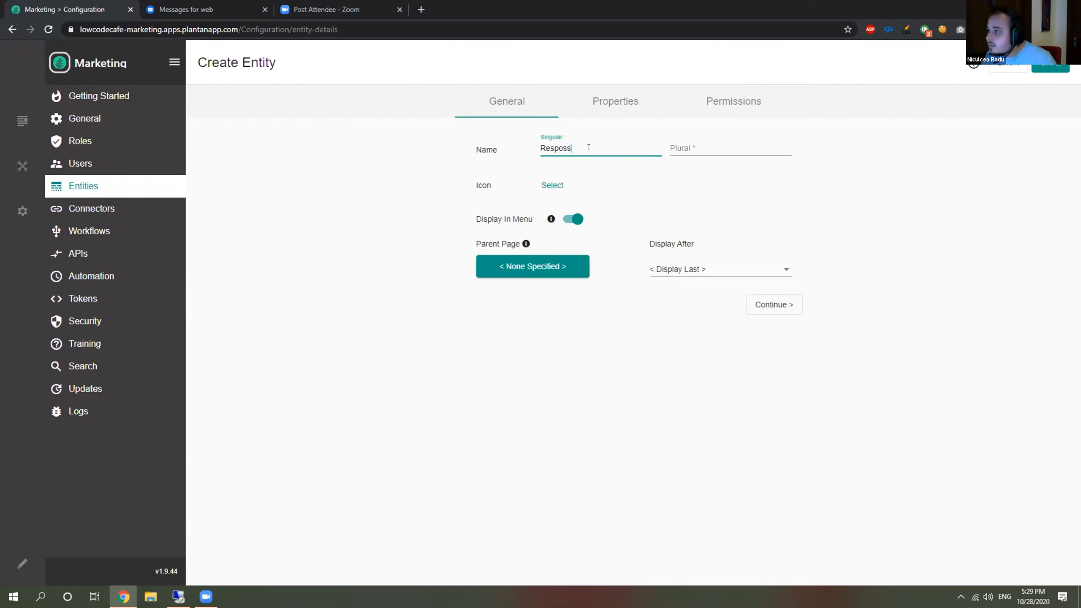
pyautogui.rightClick(558, 149)
pyautogui.click(593, 159)
pyautogui.write('Form')
pyautogui.hotkey('ctrl', 'a')
pyautogui.hotkey('ctrl', 'c')
pyautogui.click(741, 148)
pyautogui.hotkey('ctrl', 'v')
pyautogui.write('s')
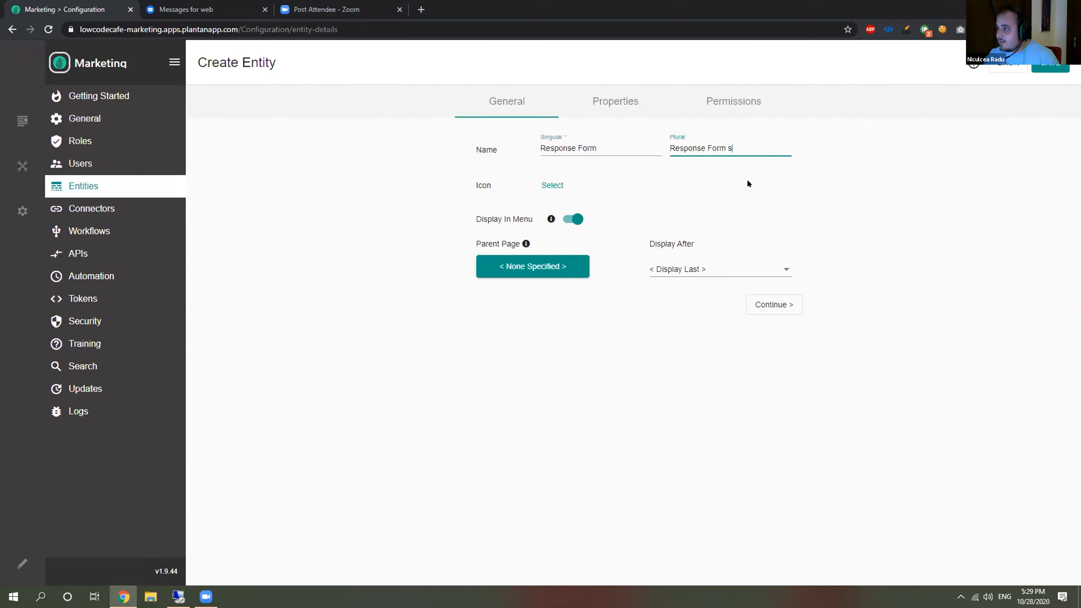
# Step: Add a Text property called Name to the Response Form entity and choose it as the display name
pyautogui.click(619, 111)
pyautogui.click(255, 391)
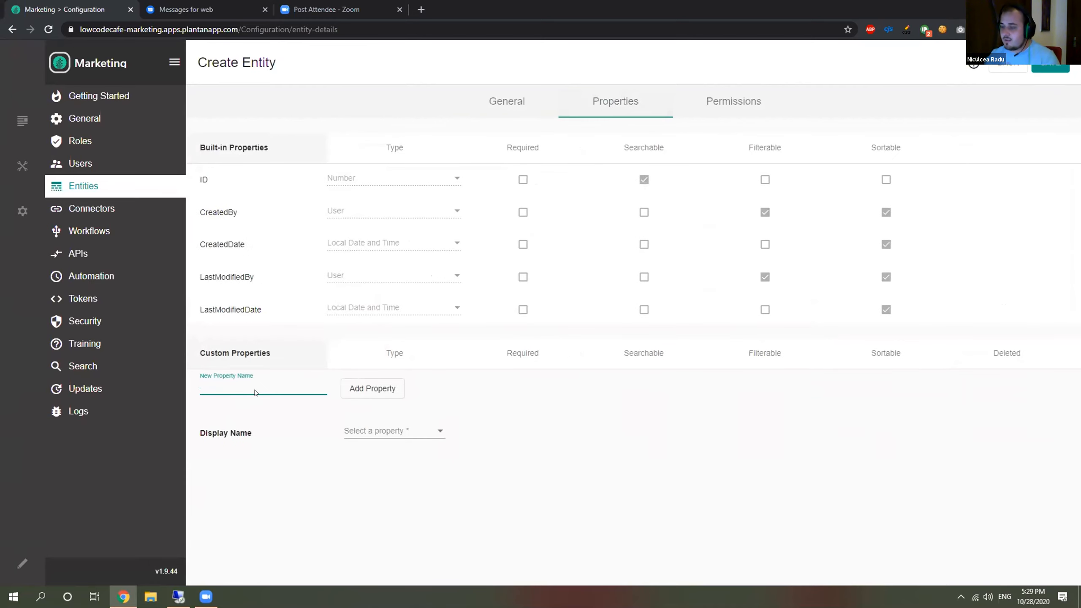
pyautogui.write('Name')
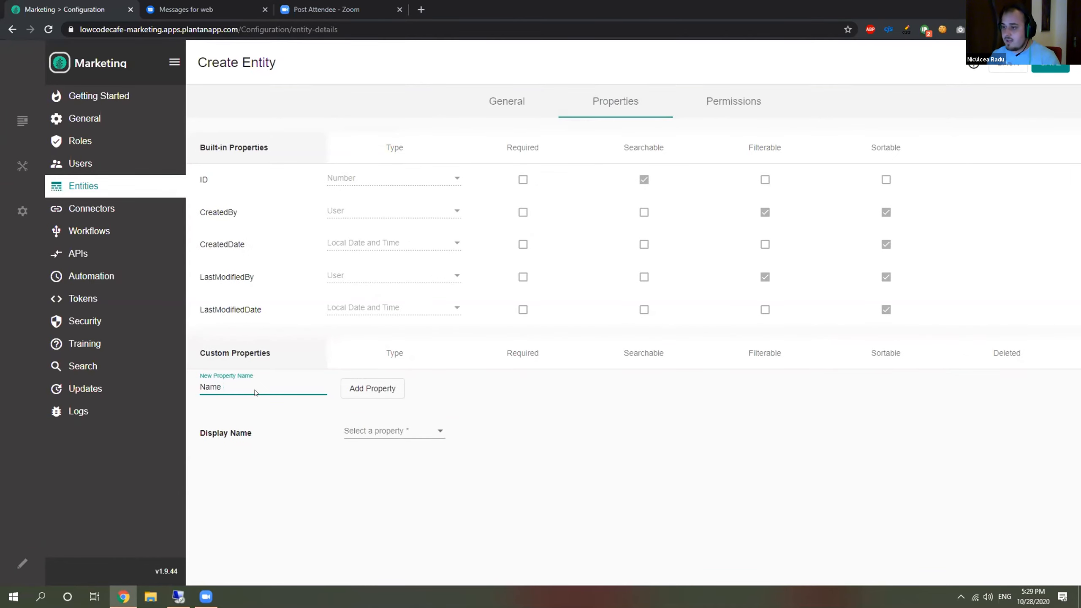
pyautogui.click(386, 435)
pyautogui.click(391, 403)
pyautogui.click(391, 403)
pyautogui.click(404, 462)
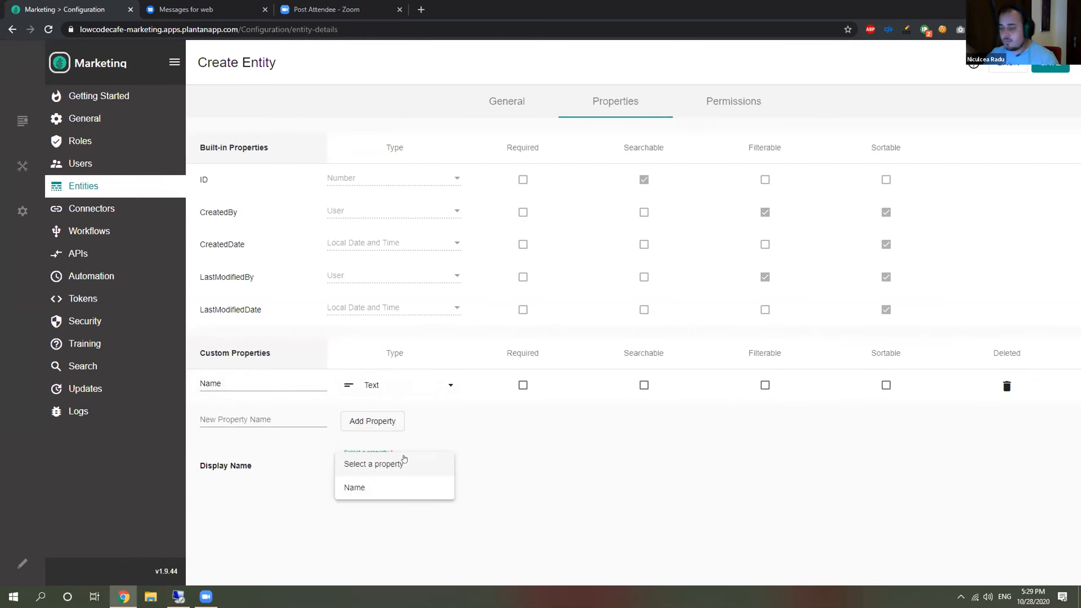
pyautogui.click(379, 487)
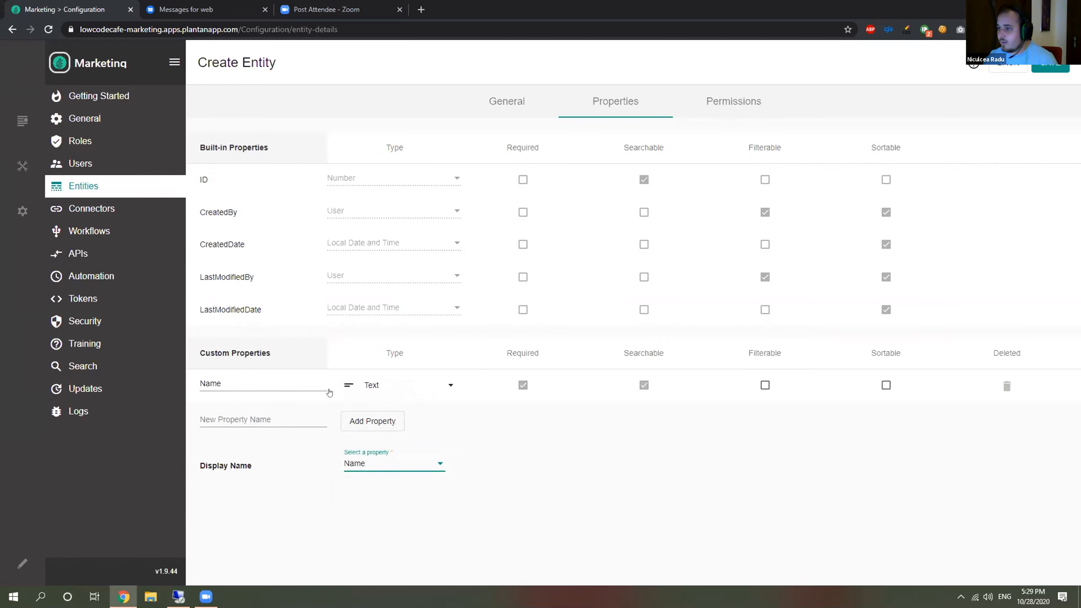
# Step: Add a Description property of type Large Text to the Response Form entity and save the entity
pyautogui.click(268, 411)
pyautogui.write('Description')
pyautogui.click(402, 426)
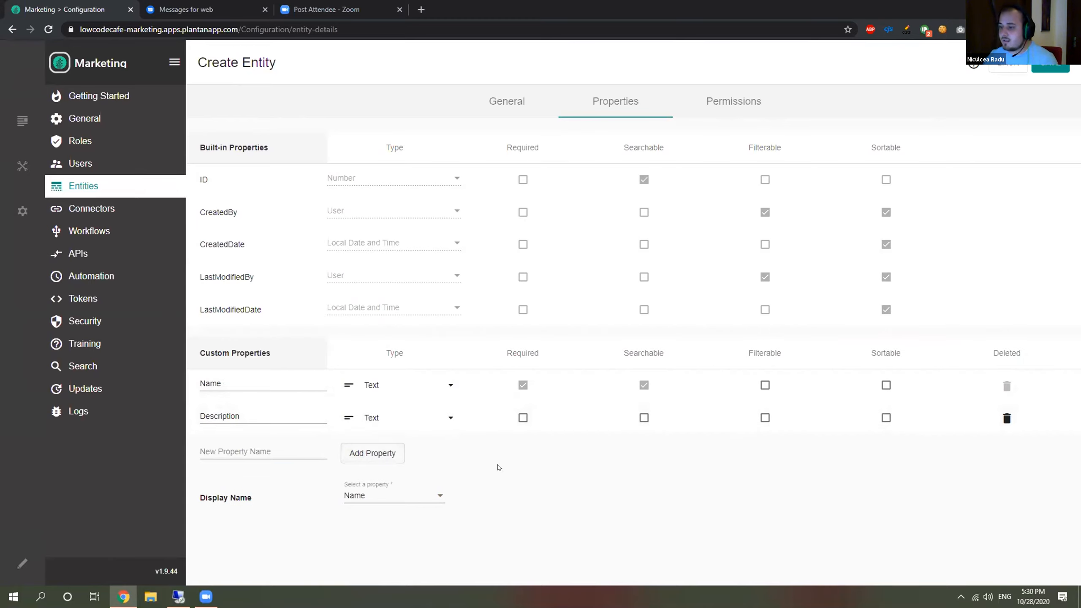
pyautogui.click(425, 419)
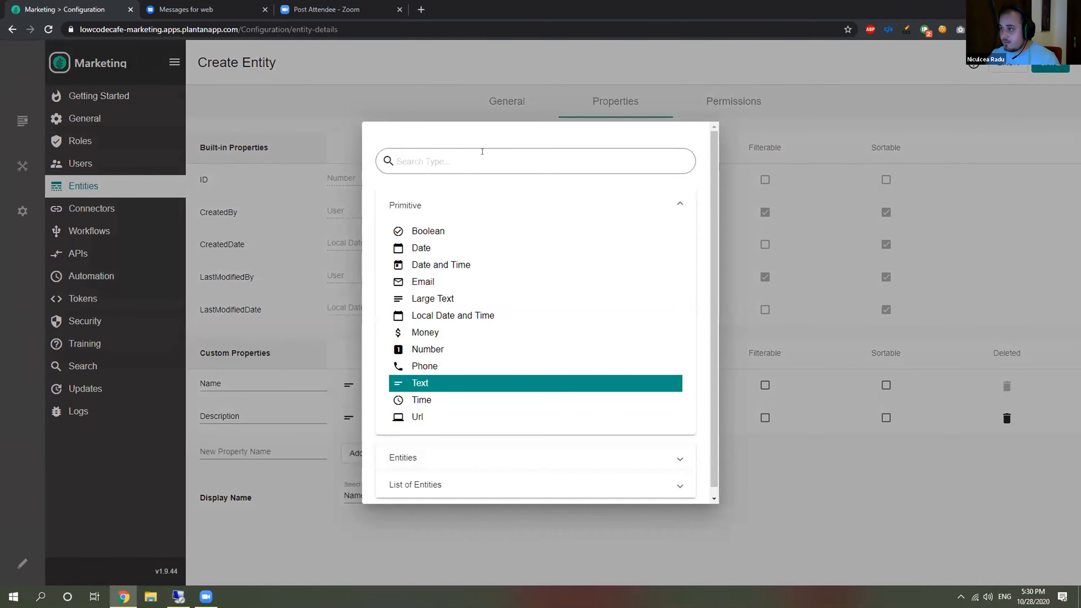
pyautogui.write('large')
pyautogui.click(456, 303)
pyautogui.click(1050, 66)
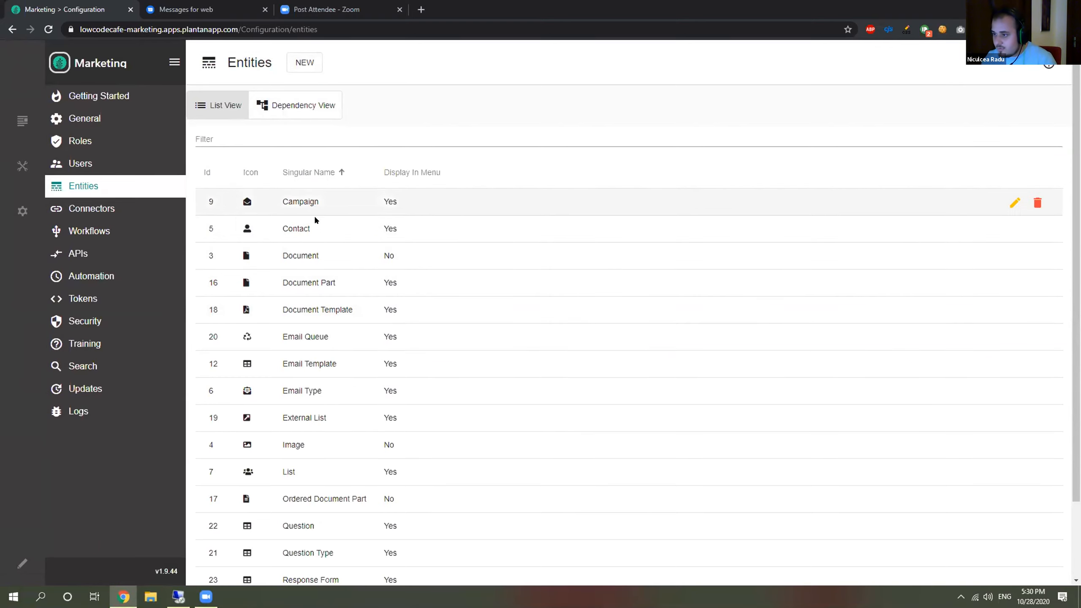
# Step: Open the Response Form entity for editing and add a property named Questions
pyautogui.scroll(-2, 315, 238)
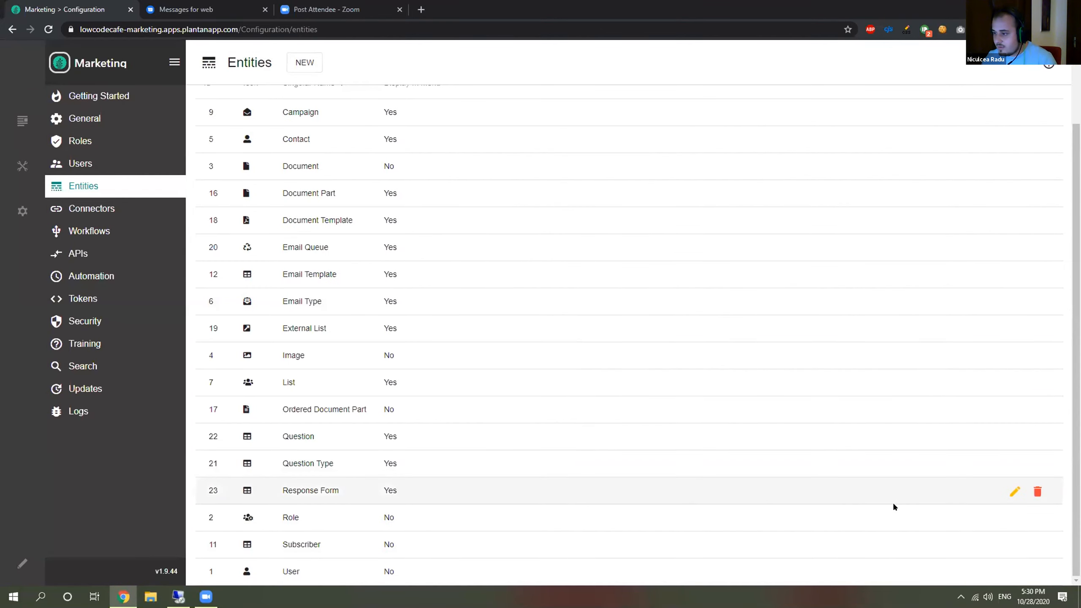
pyautogui.click(1015, 492)
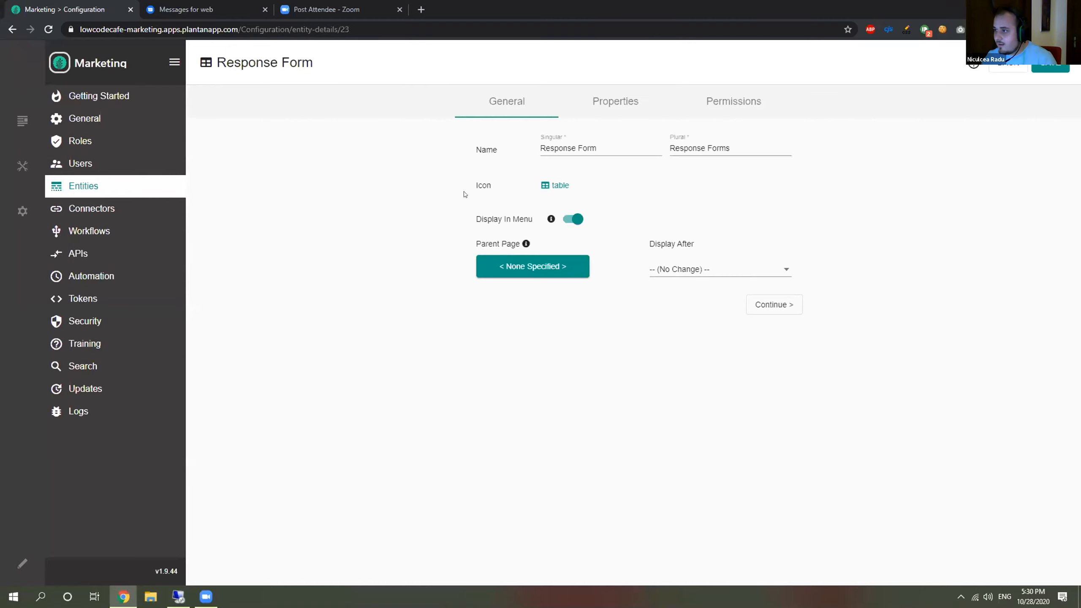
pyautogui.click(615, 107)
pyautogui.click(260, 448)
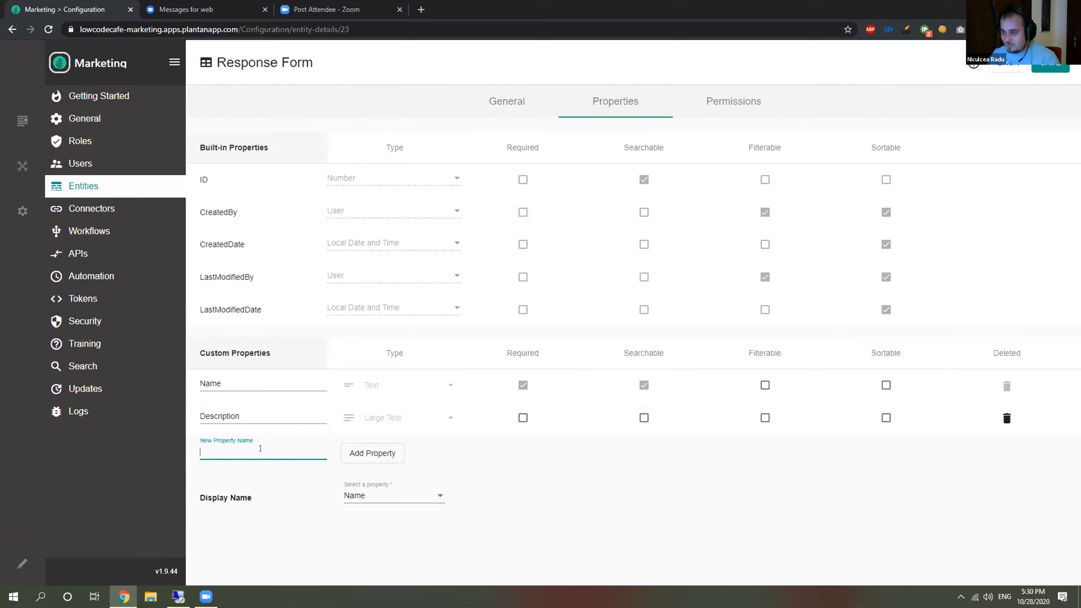
pyautogui.write('Questions')
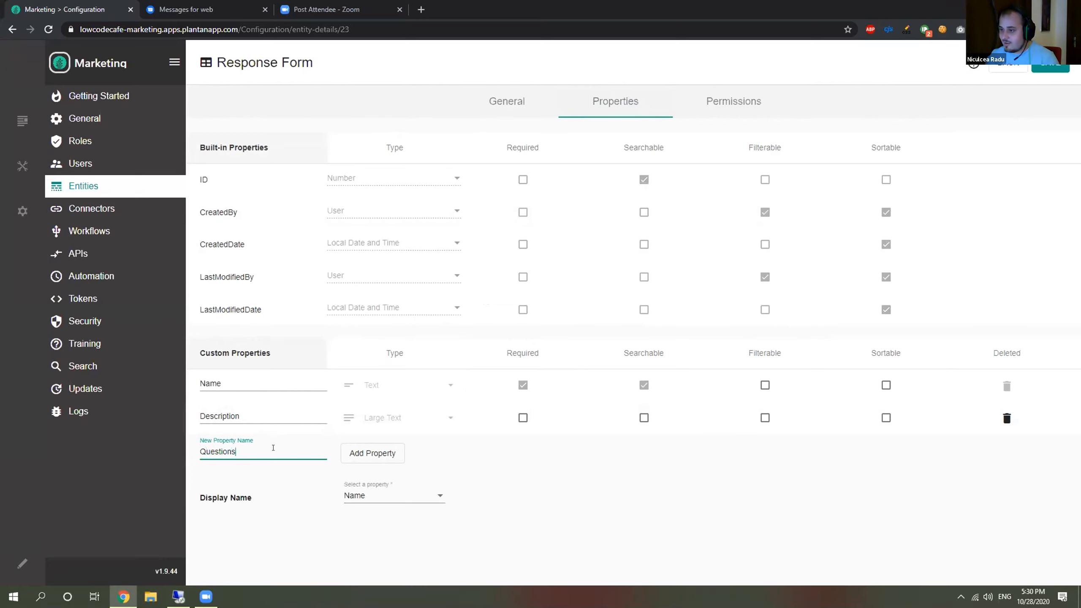
pyautogui.click(366, 454)
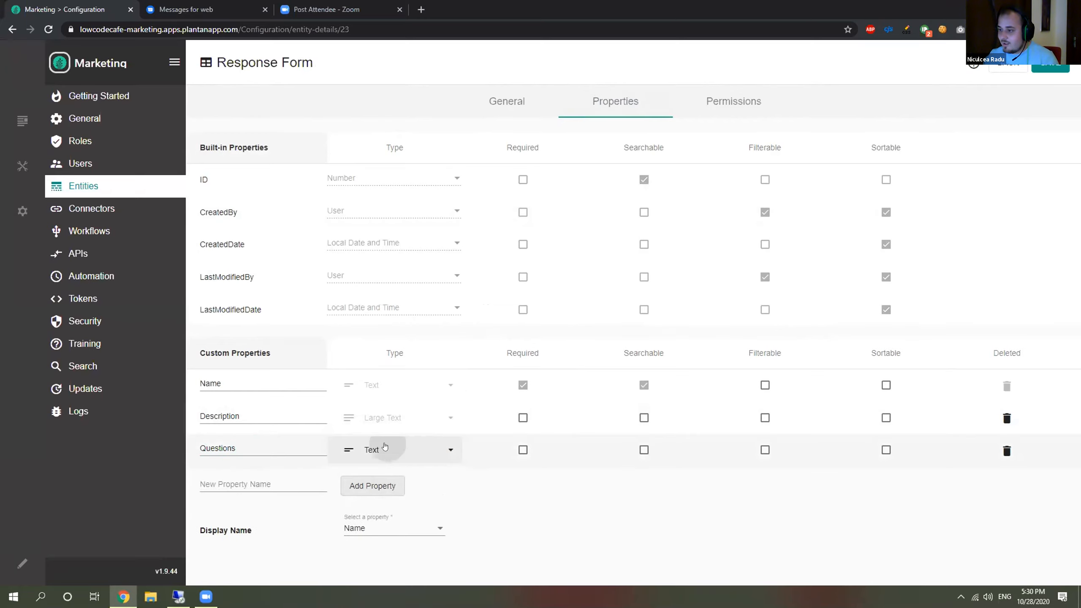
# Step: Set the Questions property's type to List of Question and save the Response Form entity
pyautogui.click(385, 448)
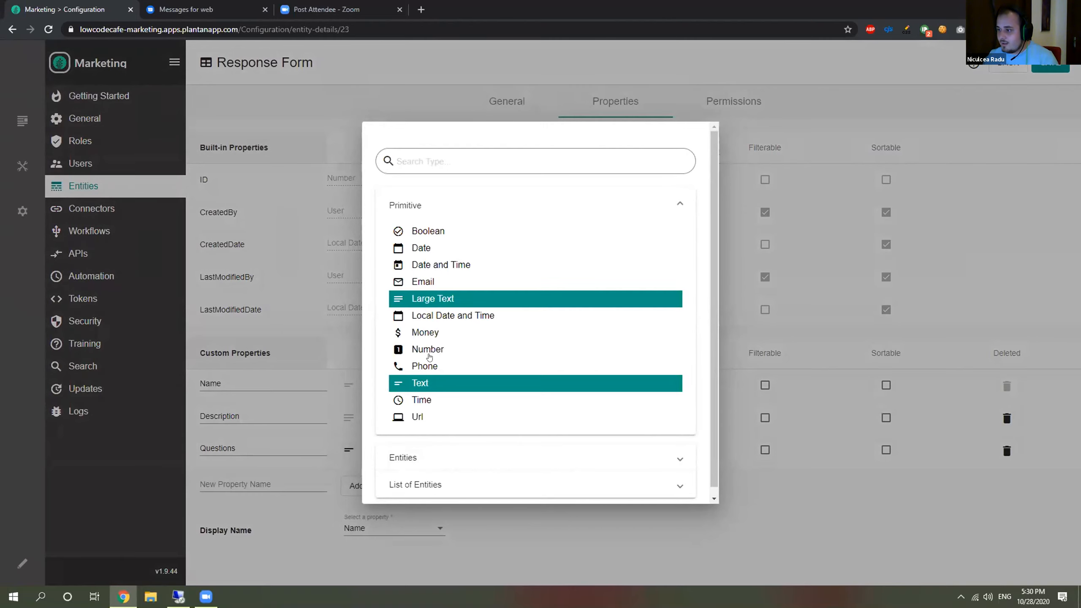
pyautogui.scroll(-1, 429, 454)
pyautogui.click(430, 476)
pyautogui.scroll(-5, 473, 372)
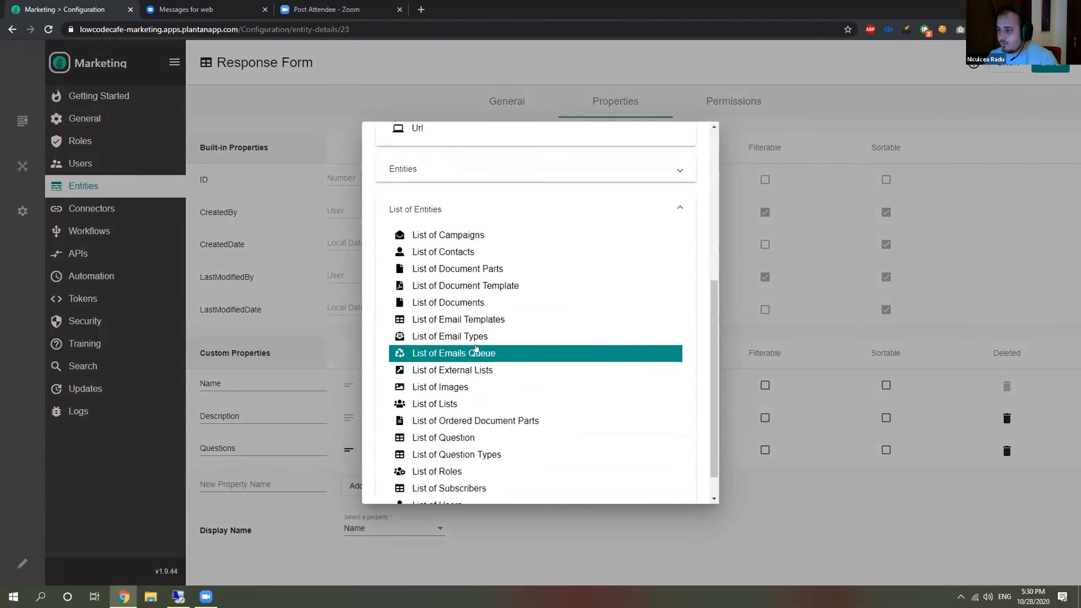
pyautogui.scroll(-1, 480, 264)
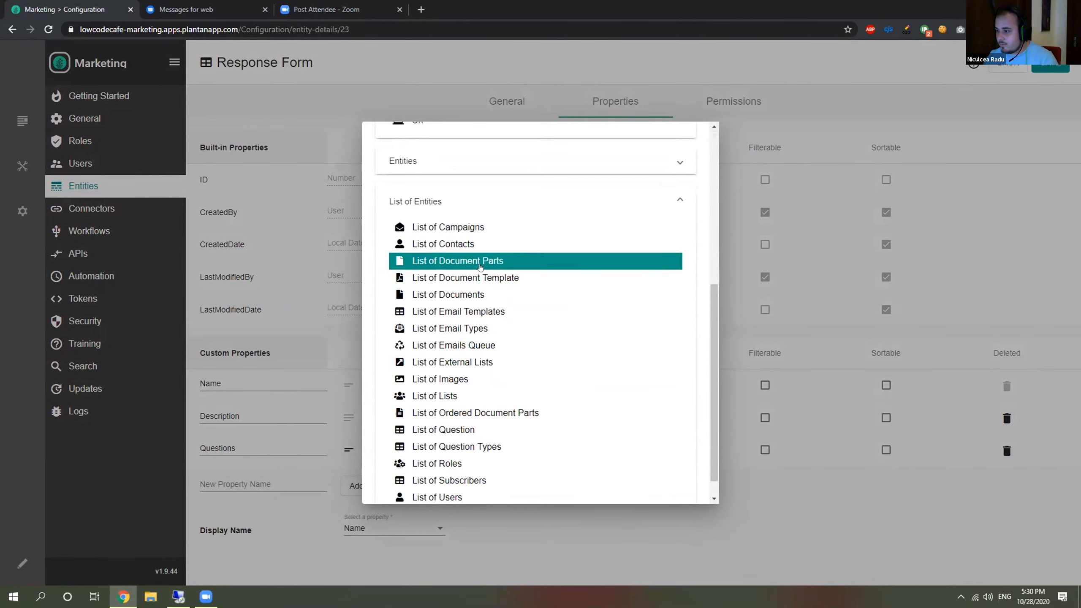
pyautogui.click(528, 408)
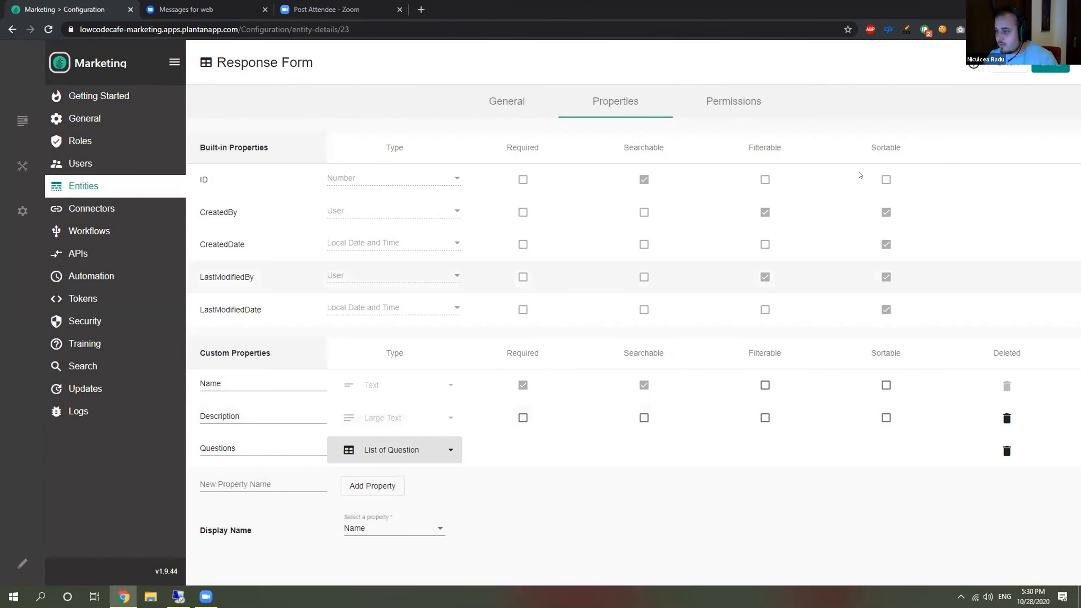
pyautogui.click(718, 350)
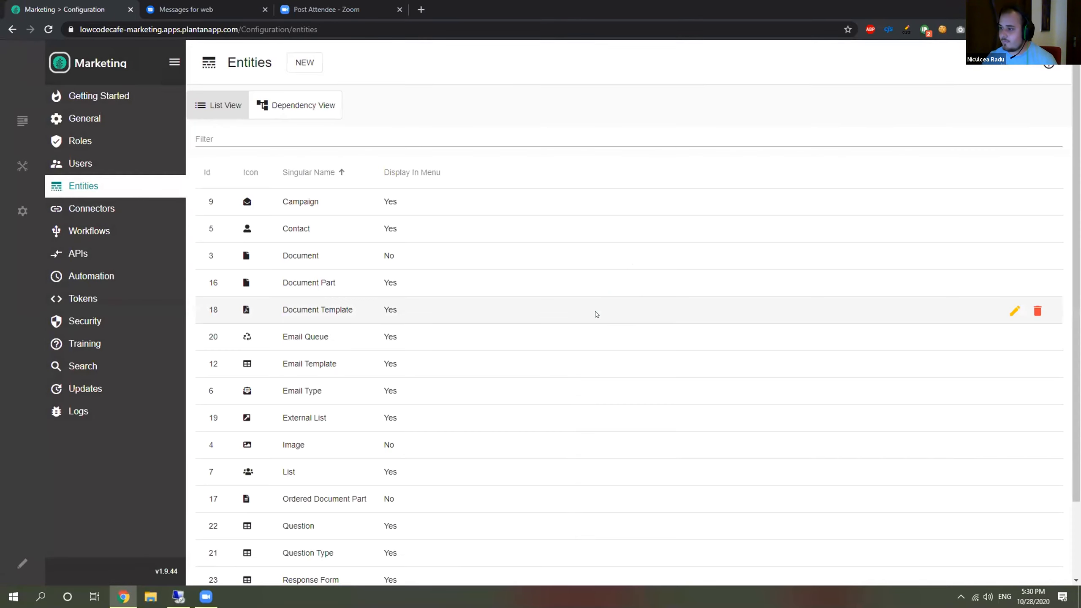
# Step: Open the Question Types page of the site and add a question type named Textbox
pyautogui.click(102, 68)
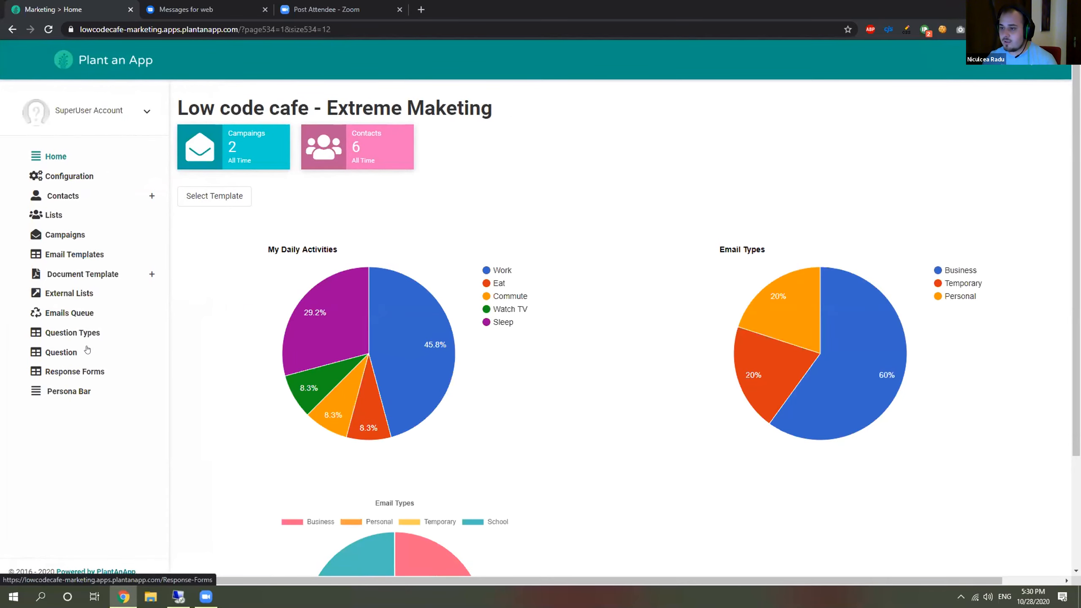
pyautogui.click(62, 339)
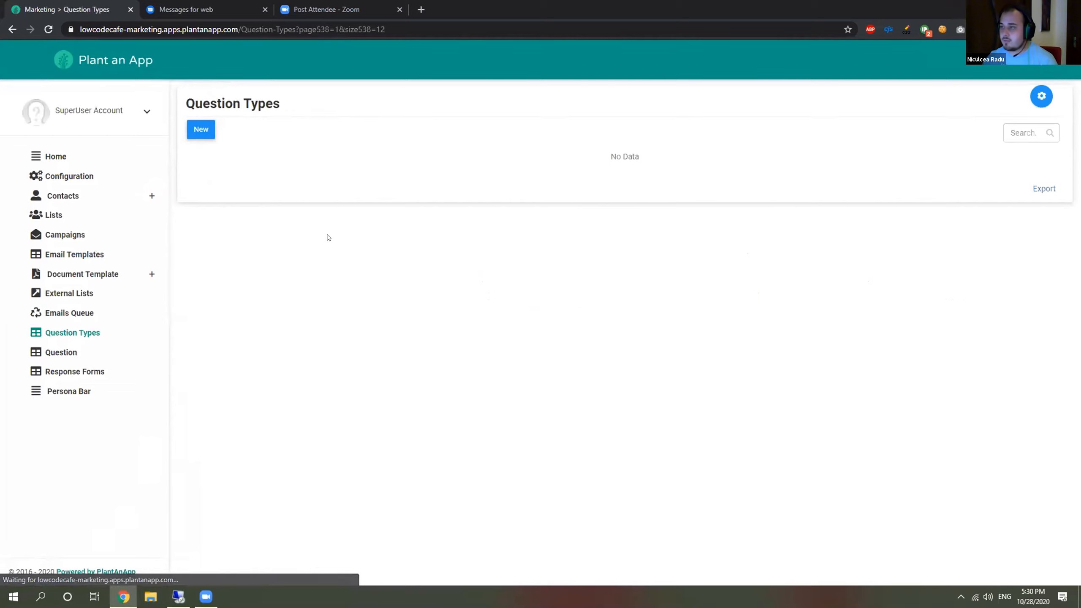
pyautogui.click(211, 135)
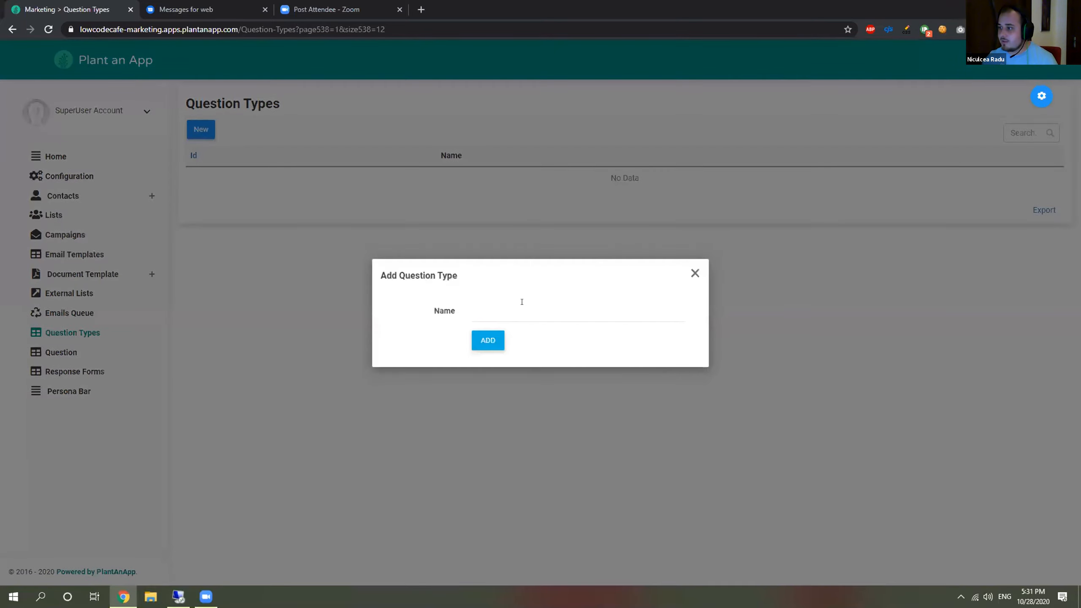
pyautogui.click(522, 303)
pyautogui.write('Textbox')
pyautogui.click(490, 339)
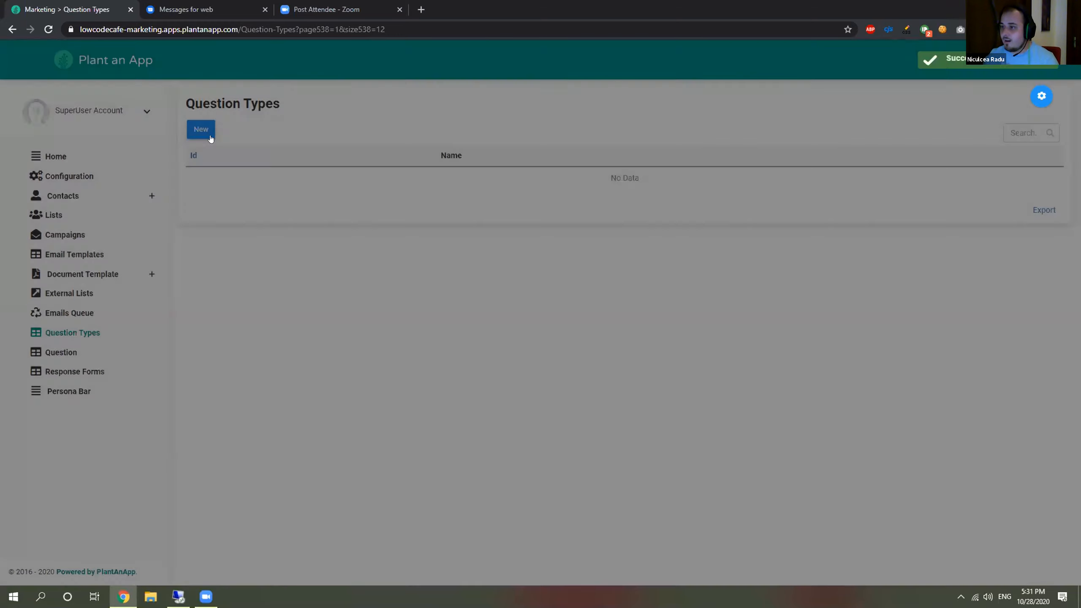
# Step: Add a question type named Large Text
pyautogui.click(209, 135)
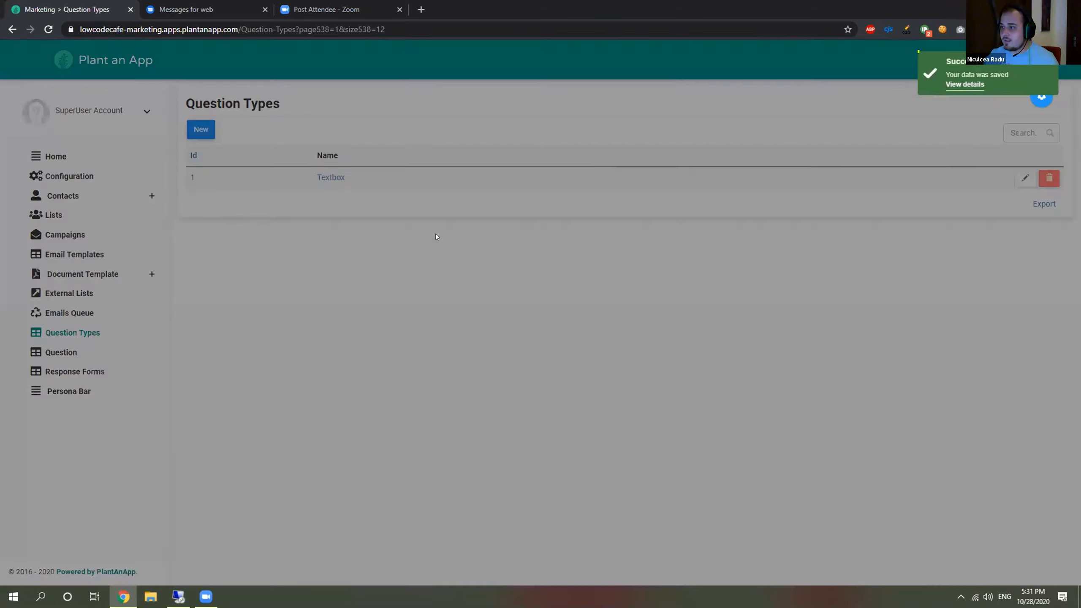
pyautogui.click(501, 303)
pyautogui.write('La')
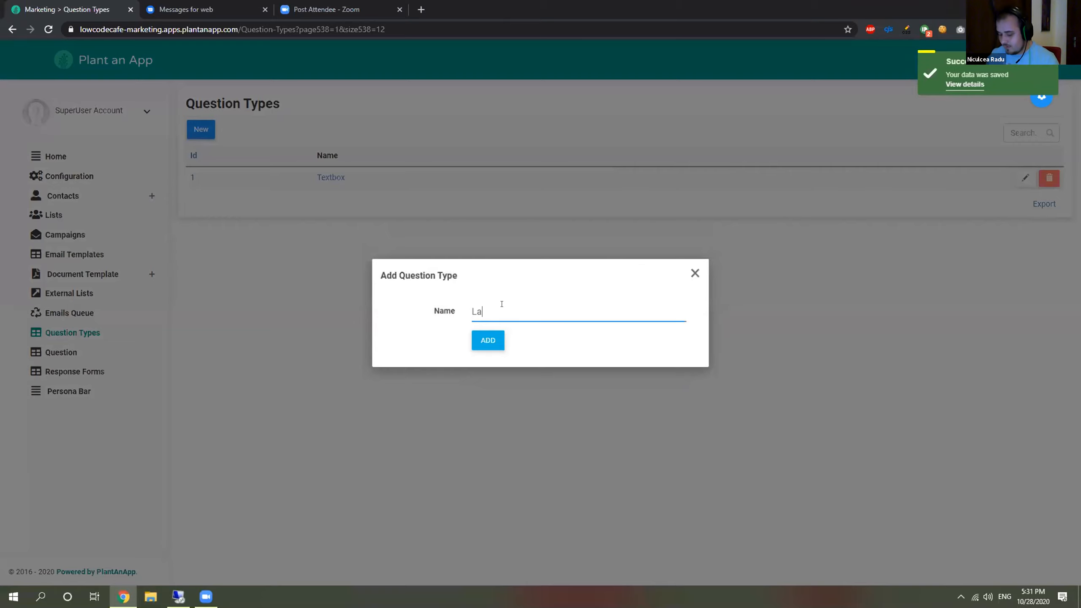
pyautogui.write('rge Text')
pyautogui.click(482, 336)
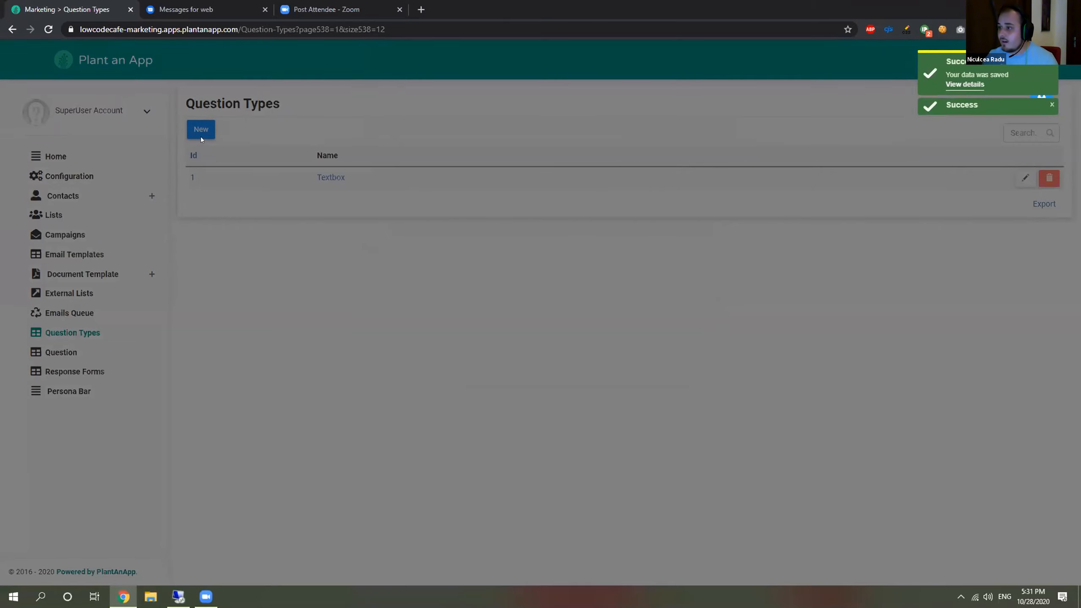
# Step: Add a question type named Dropdown
pyautogui.click(201, 134)
pyautogui.click(507, 303)
pyautogui.write('Dro')
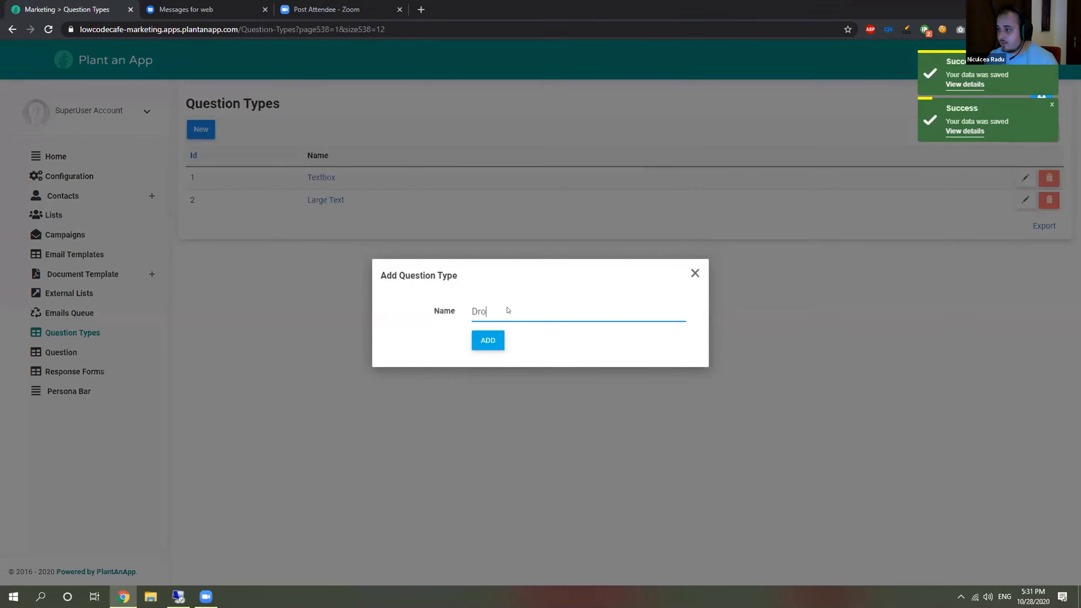
pyautogui.write('pdowns')
pyautogui.click(491, 341)
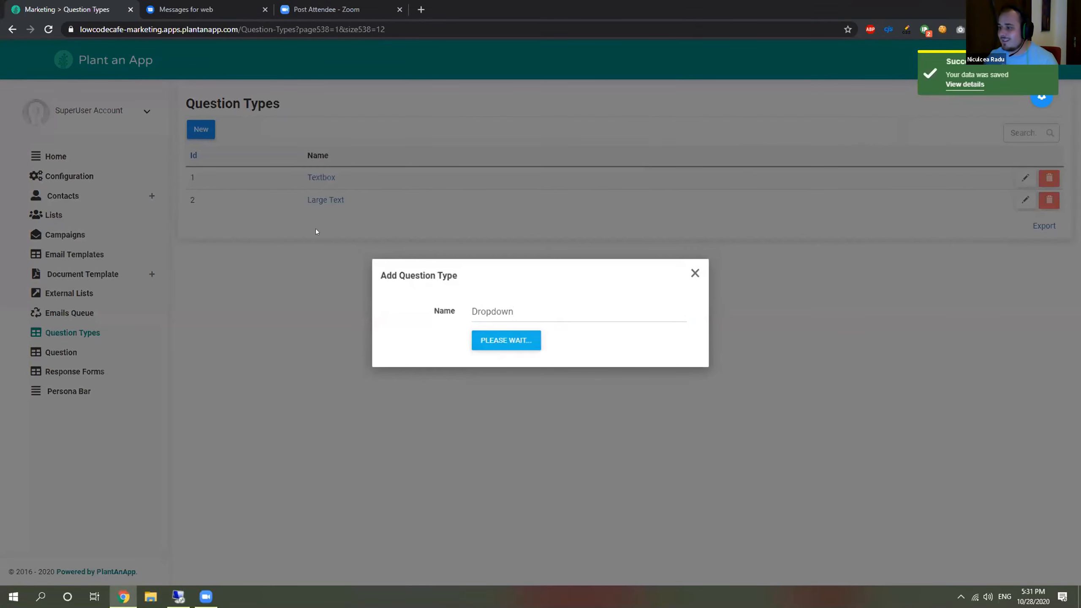
# Step: Add a question type named Checkboxes
pyautogui.click(206, 130)
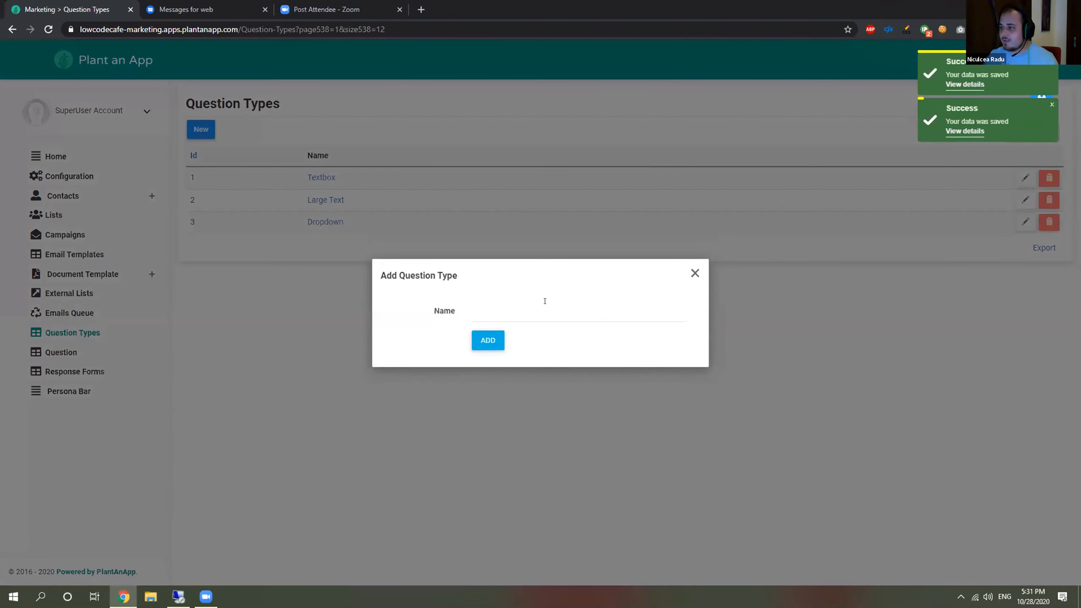
pyautogui.click(544, 304)
pyautogui.write('Checkboxes')
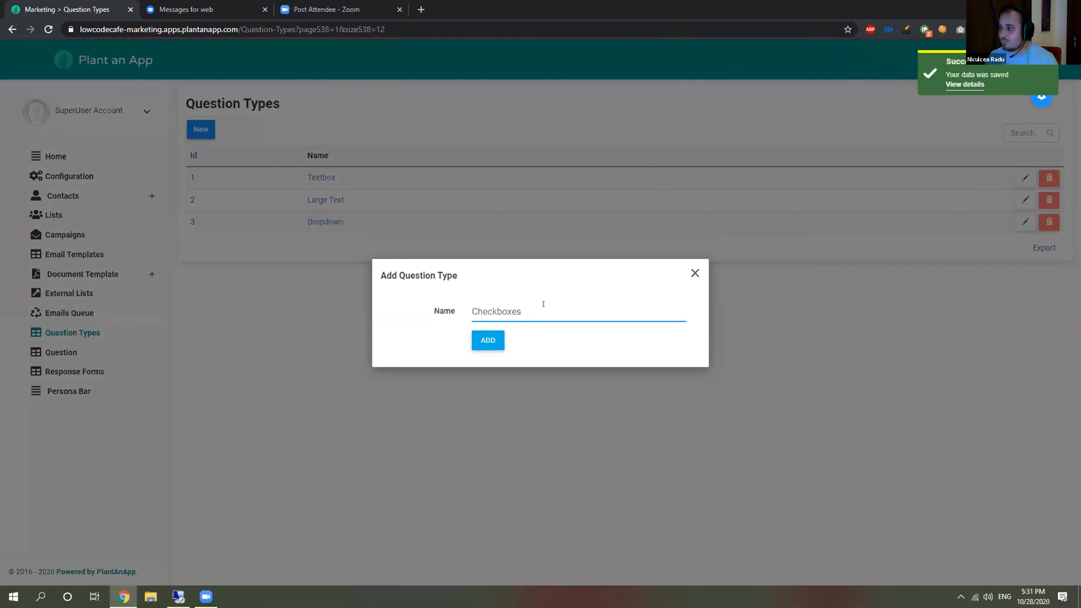
pyautogui.click(490, 341)
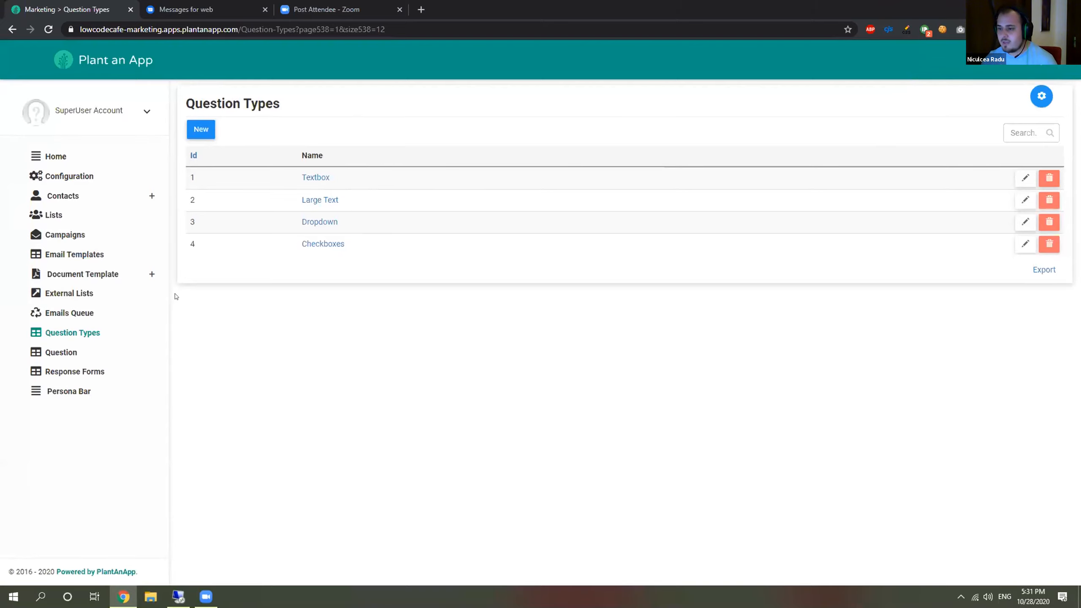
# Step: Open the Question page and start adding a new question
pyautogui.click(60, 350)
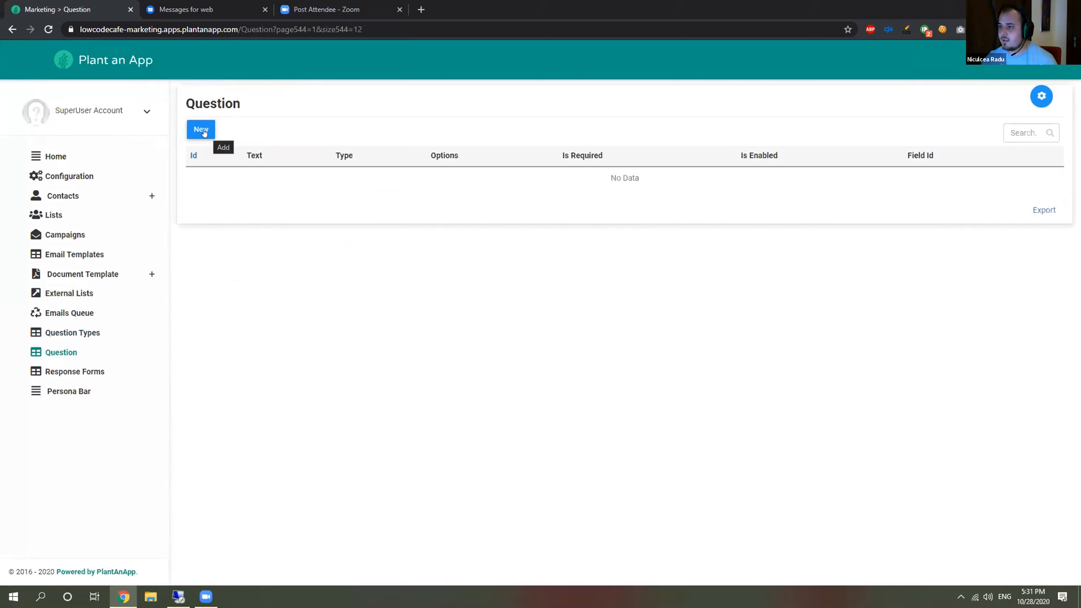
pyautogui.click(204, 132)
pyautogui.click(490, 223)
pyautogui.write('How old are ')
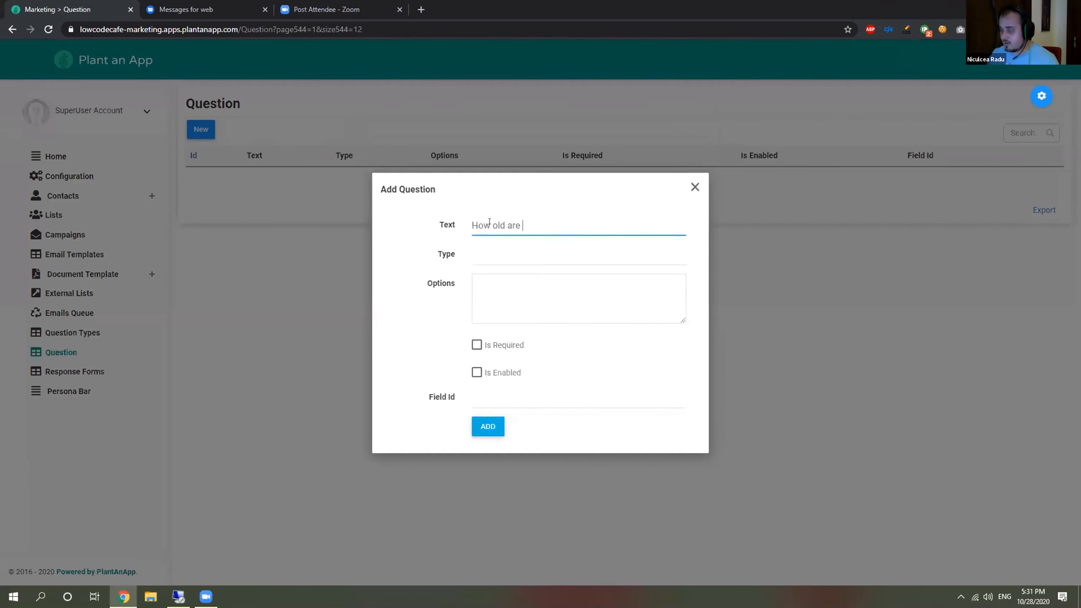
pyautogui.write('you')
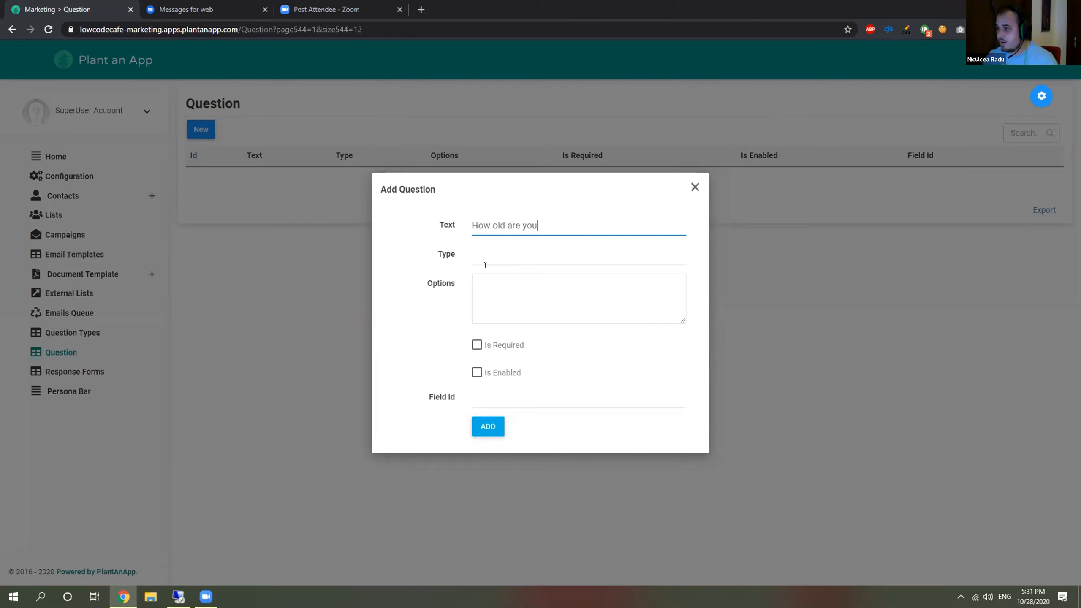
pyautogui.click(490, 260)
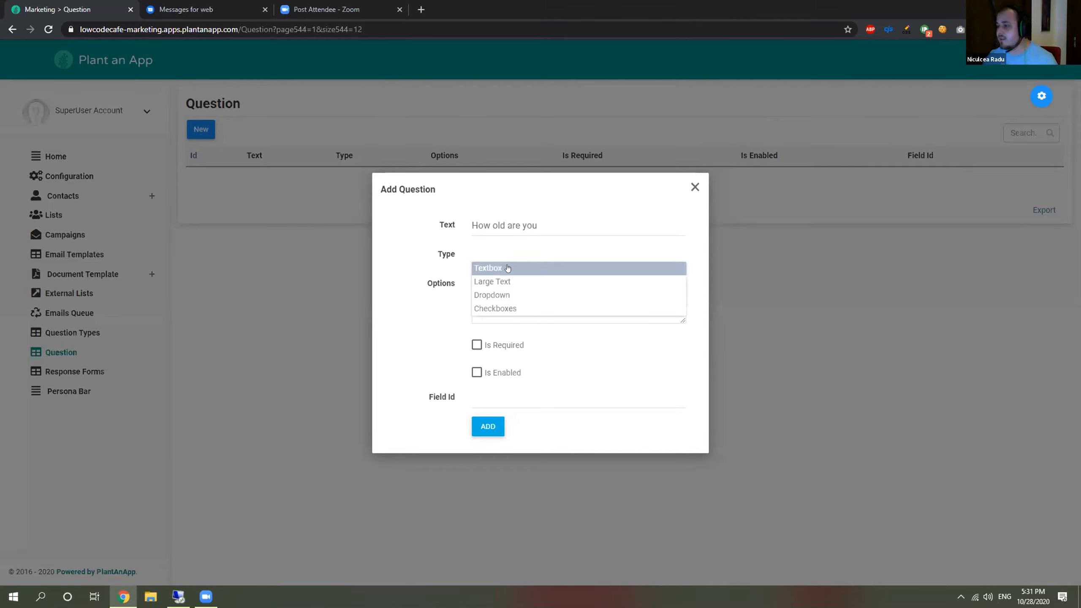
pyautogui.click(507, 268)
pyautogui.click(535, 254)
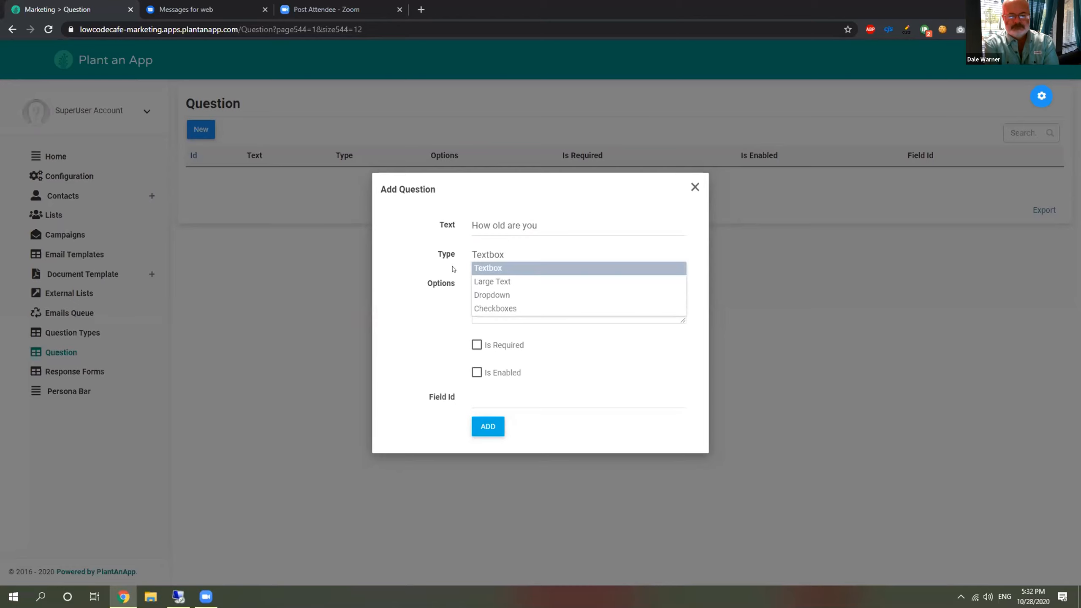
pyautogui.press('Escape')
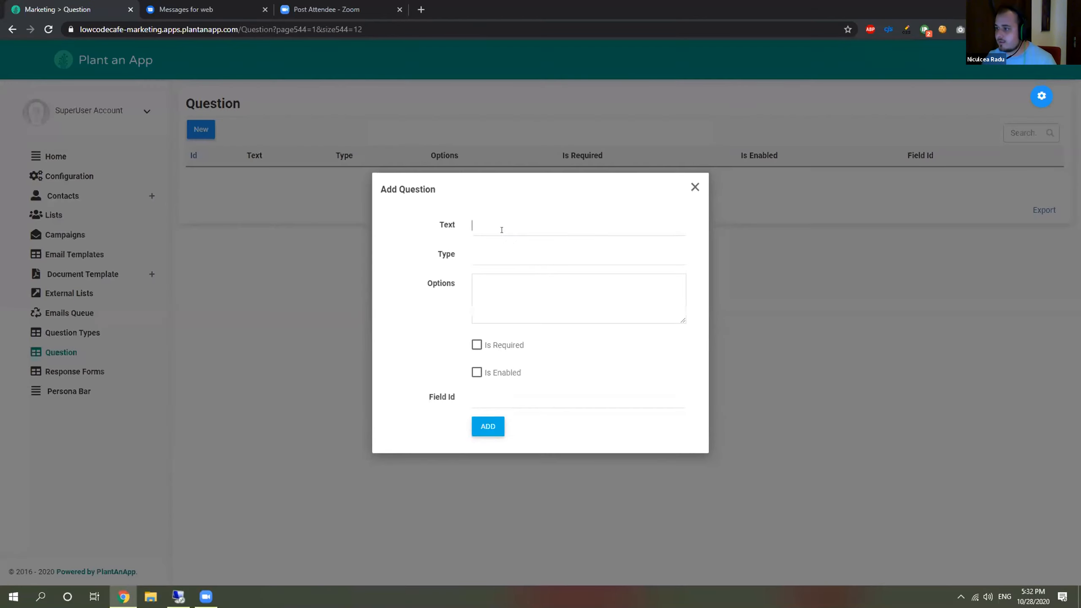
# Step: Enter "How old are you" as the new question's text and open its type choices
pyautogui.write('How old are yo')
pyautogui.click(489, 267)
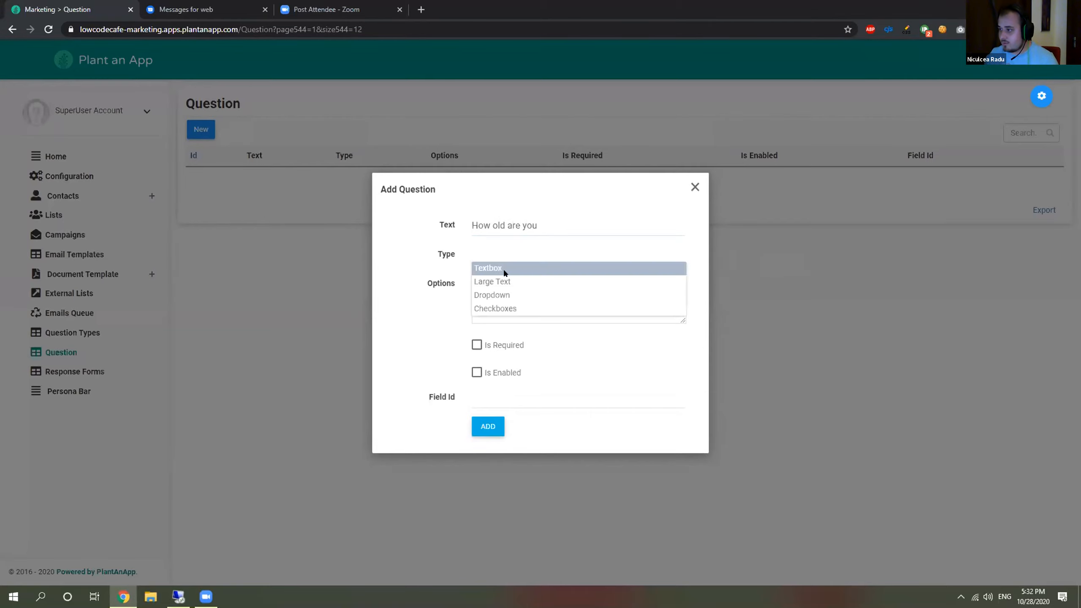
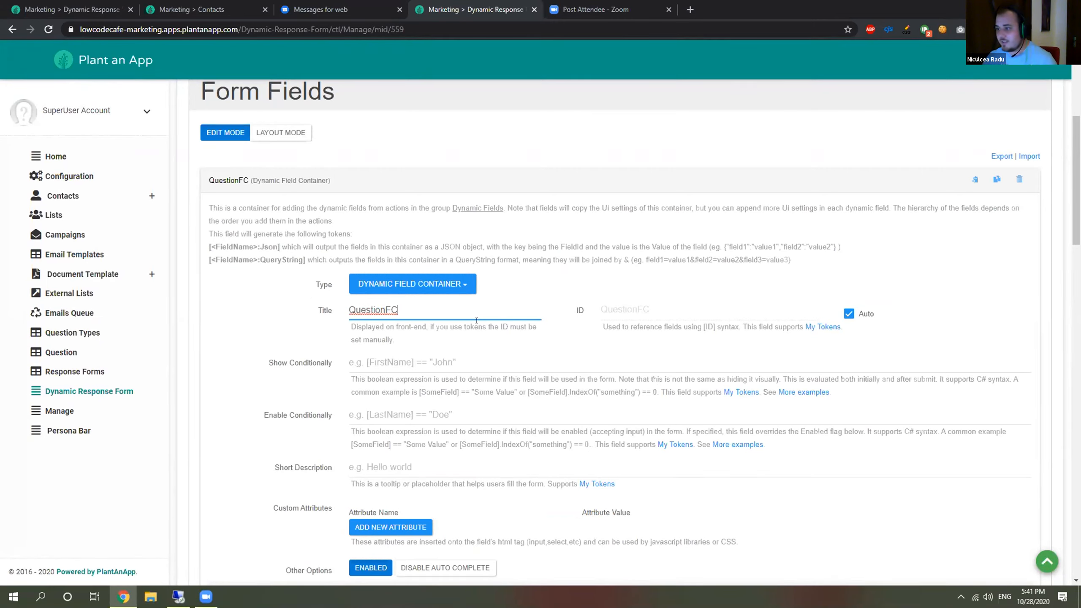
# Step: Collapse the QuestionFC field settings and add a Submit button to the form from the common fields
pyautogui.moveTo(440, 311); pyautogui.dragTo(290, 311)
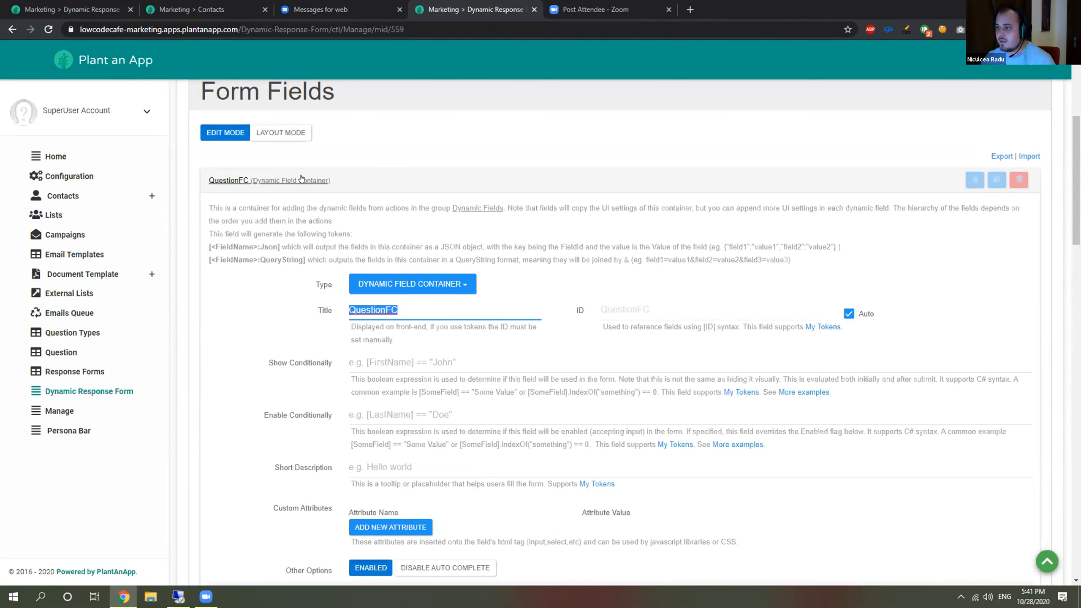
pyautogui.click(293, 184)
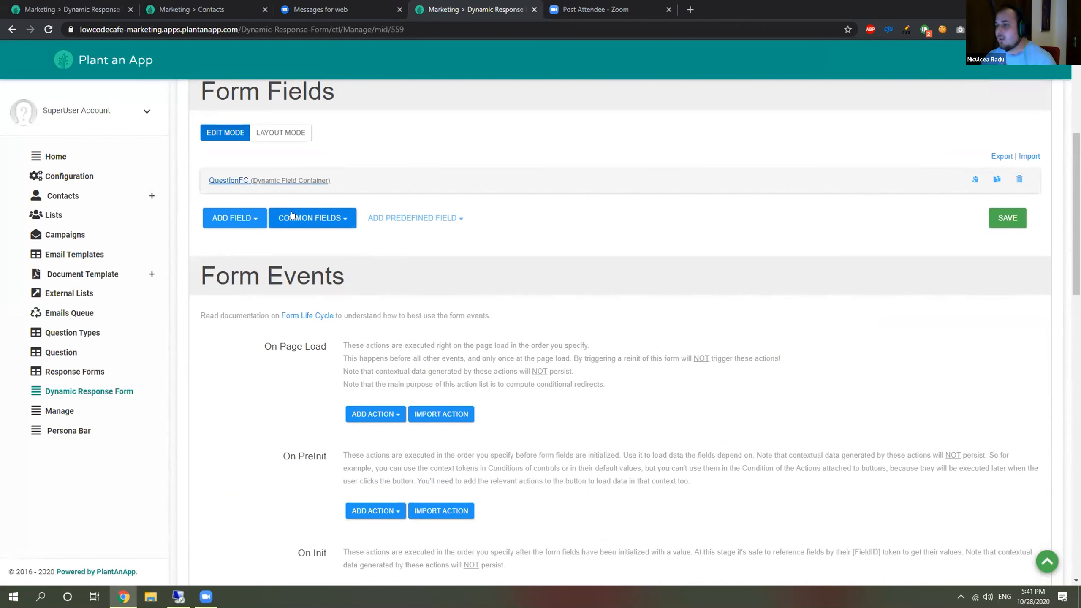
pyautogui.click(340, 217)
pyautogui.click(328, 239)
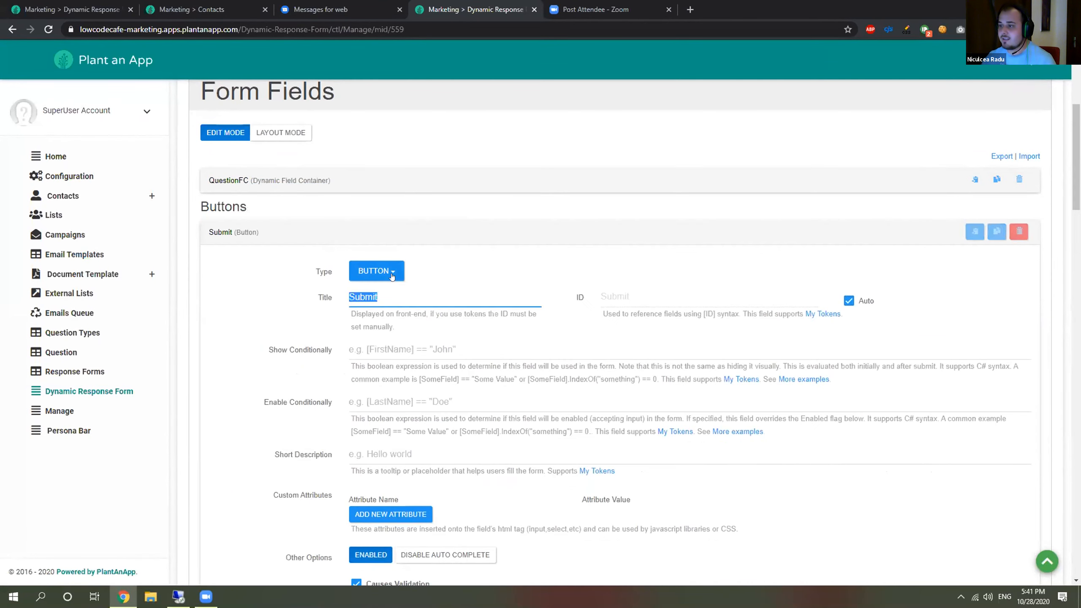
pyautogui.press('BackSpace')
pyautogui.write('Send')
pyautogui.press('BackSpace')
pyautogui.press('BackSpace')
pyautogui.press('BackSpace')
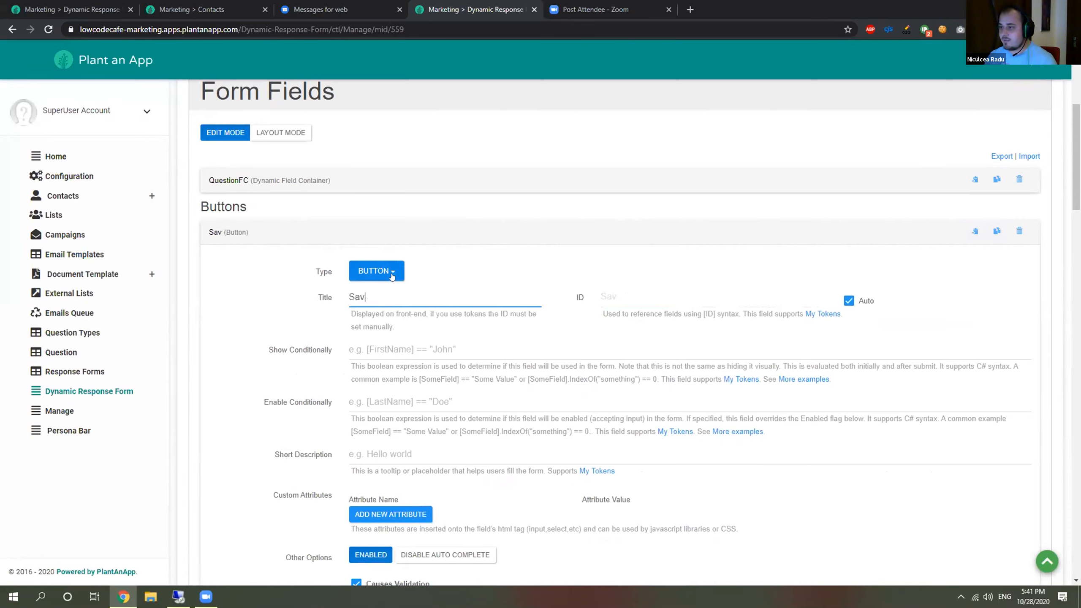
pyautogui.write('ubmit')
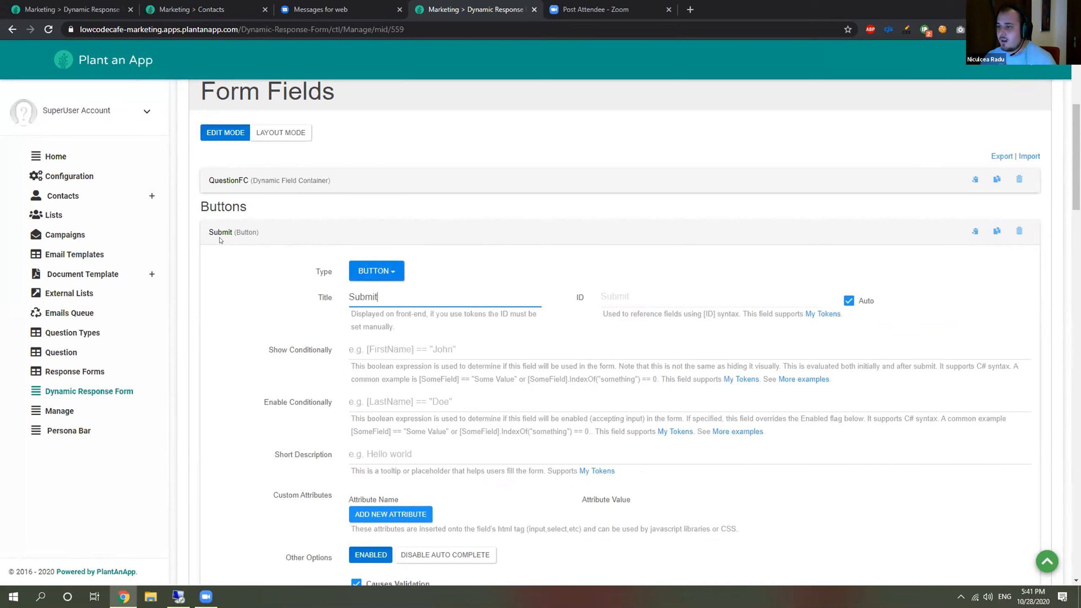
# Step: Collapse the Submit button's settings and add a Load Entities (SQL) action to the form's On Init event
pyautogui.click(229, 234)
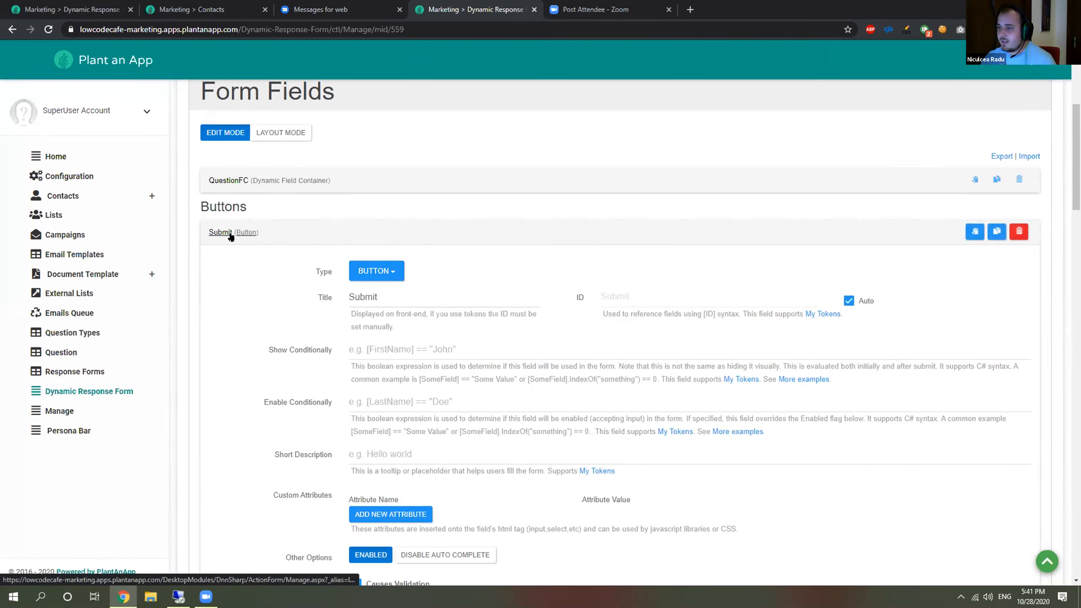
pyautogui.scroll(-2, 382, 240)
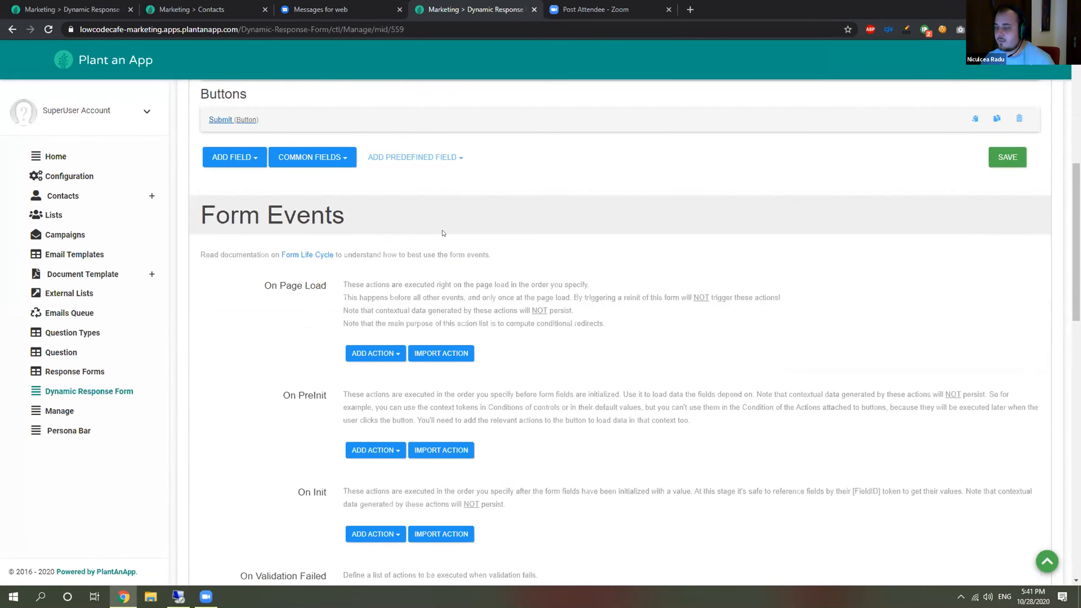
pyautogui.scroll(-2, 442, 233)
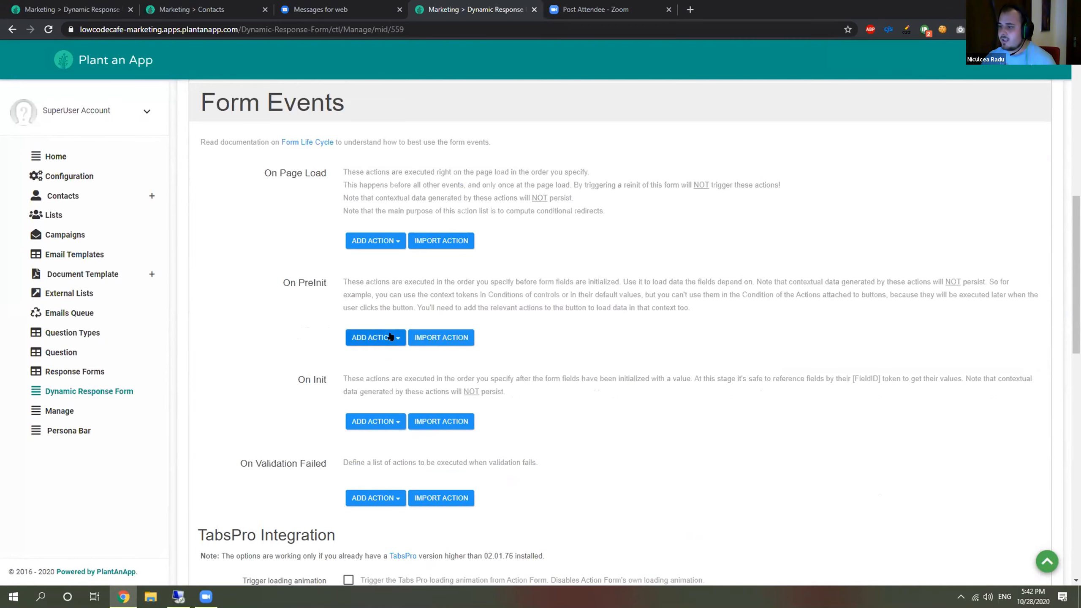
pyautogui.scroll(-2, 381, 309)
pyautogui.click(384, 310)
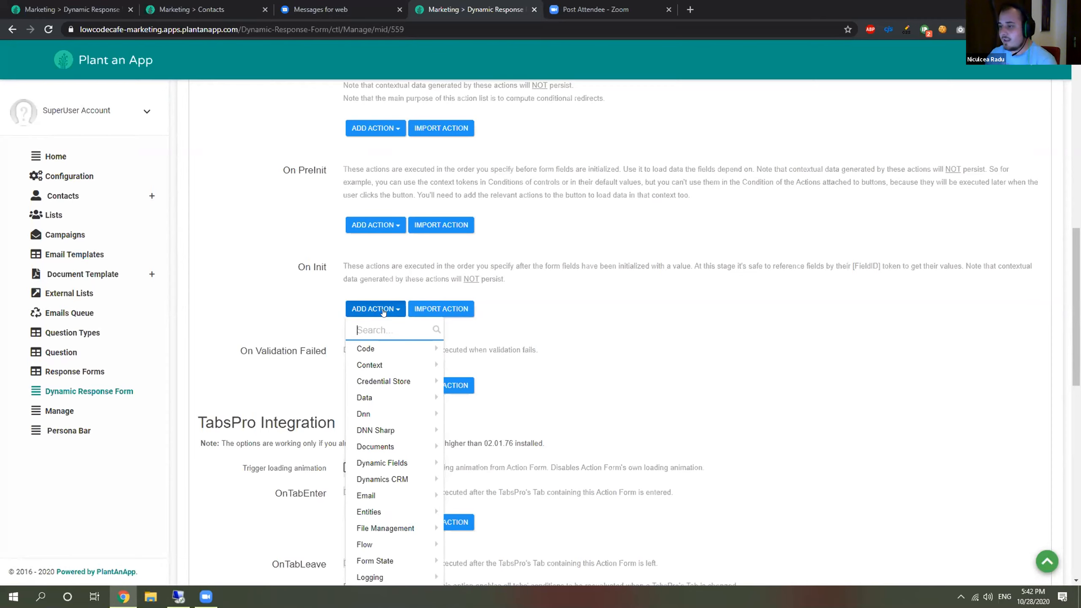
pyautogui.write('laod')
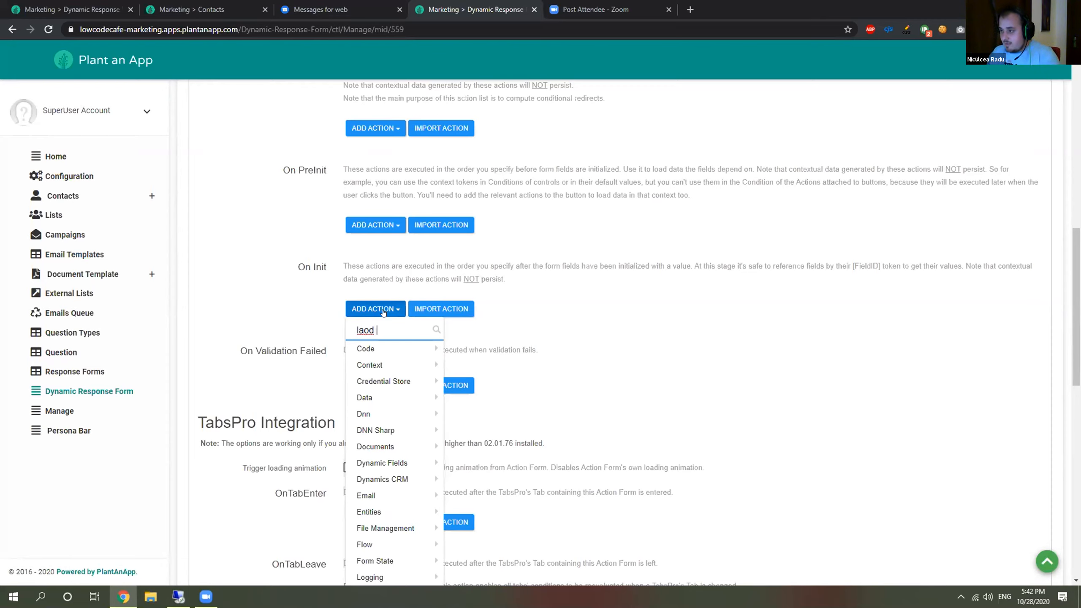
pyautogui.press('BackSpace')
pyautogui.press('BackSpace')
pyautogui.press('BackSpace')
pyautogui.press('BackSpace')
pyautogui.write('oad ac')
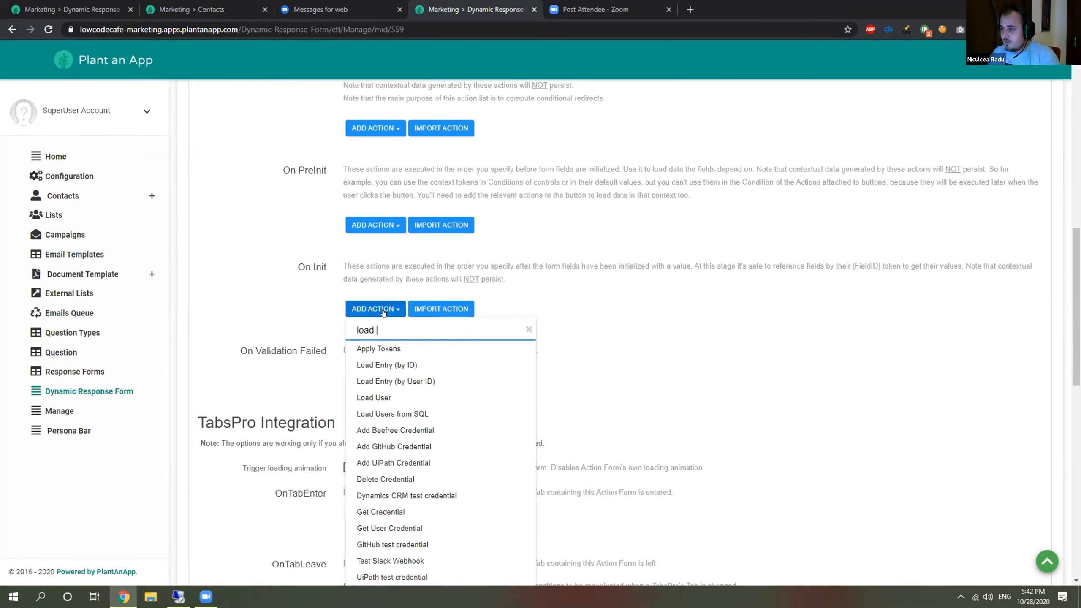
pyautogui.press('BackSpace')
pyautogui.press('BackSpace')
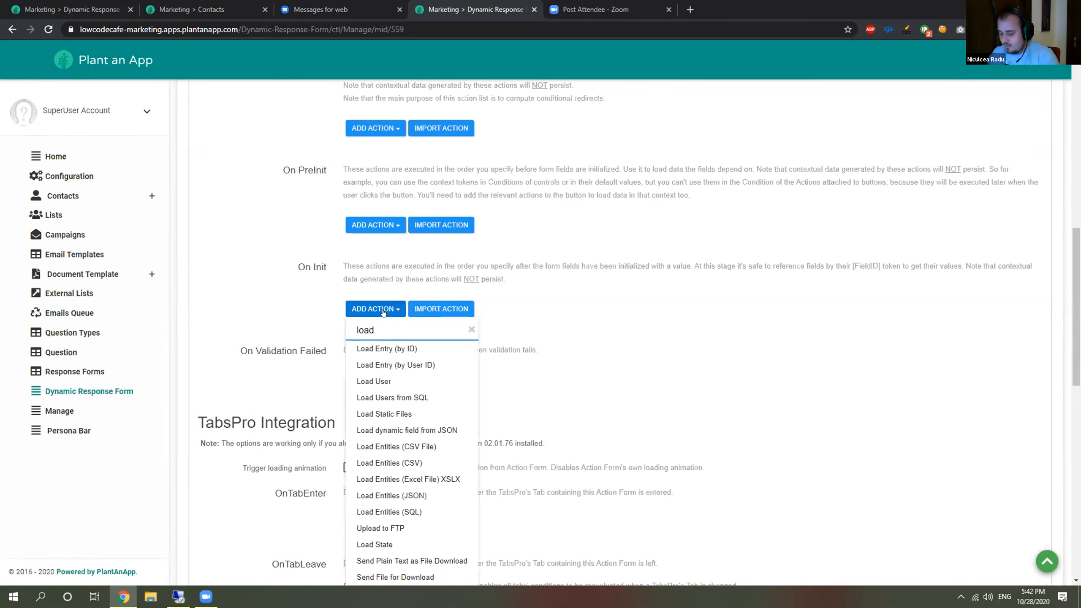
pyautogui.write('e')
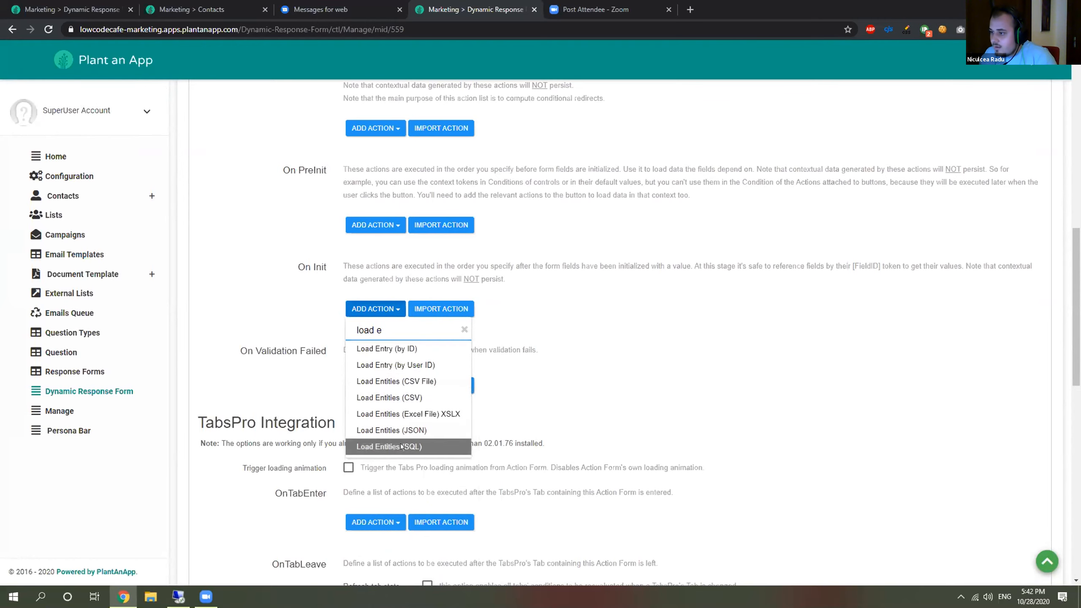
pyautogui.click(387, 447)
pyautogui.scroll(-7, 389, 408)
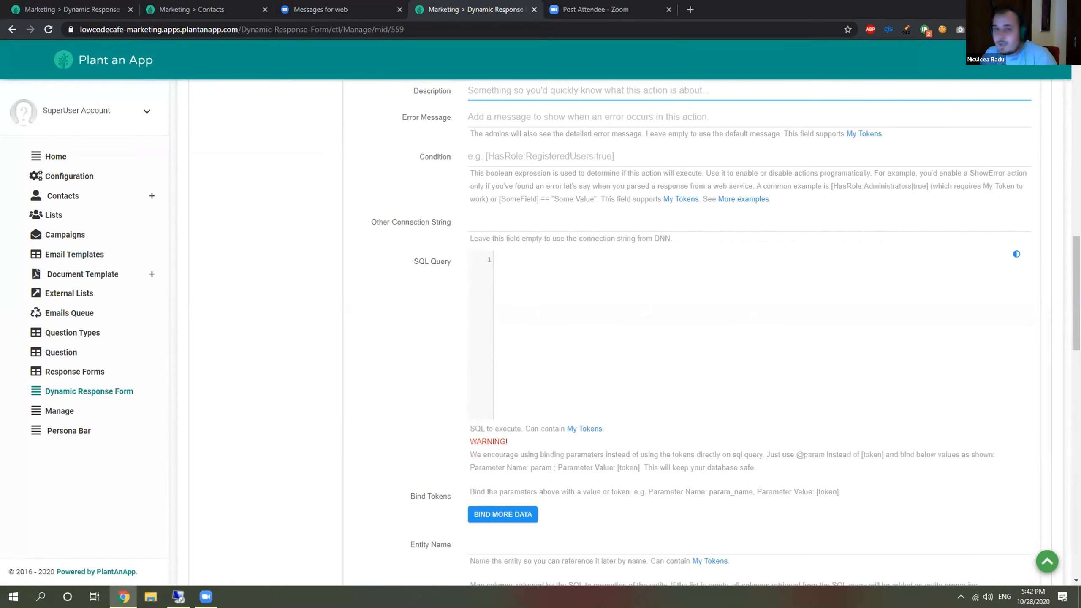
pyautogui.click(399, 334)
pyautogui.scroll(3, 365, 432)
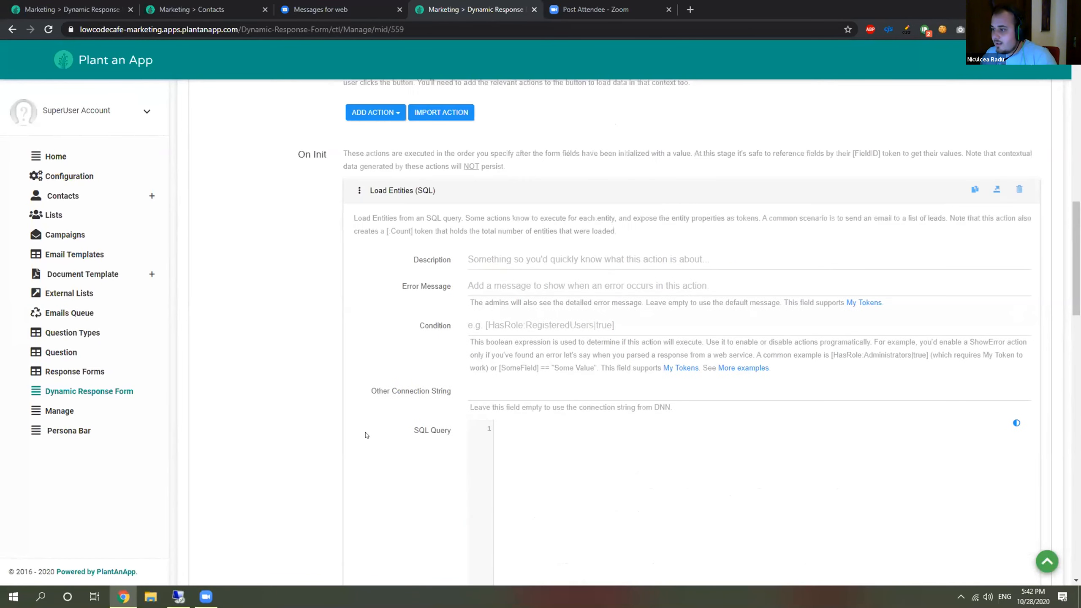
pyautogui.scroll(-1, 365, 433)
# Step: Switch to SQL Server Management Studio, refresh the database's Tables list and locate the question and response form tables
pyautogui.hotkey('alt', 'Tab')
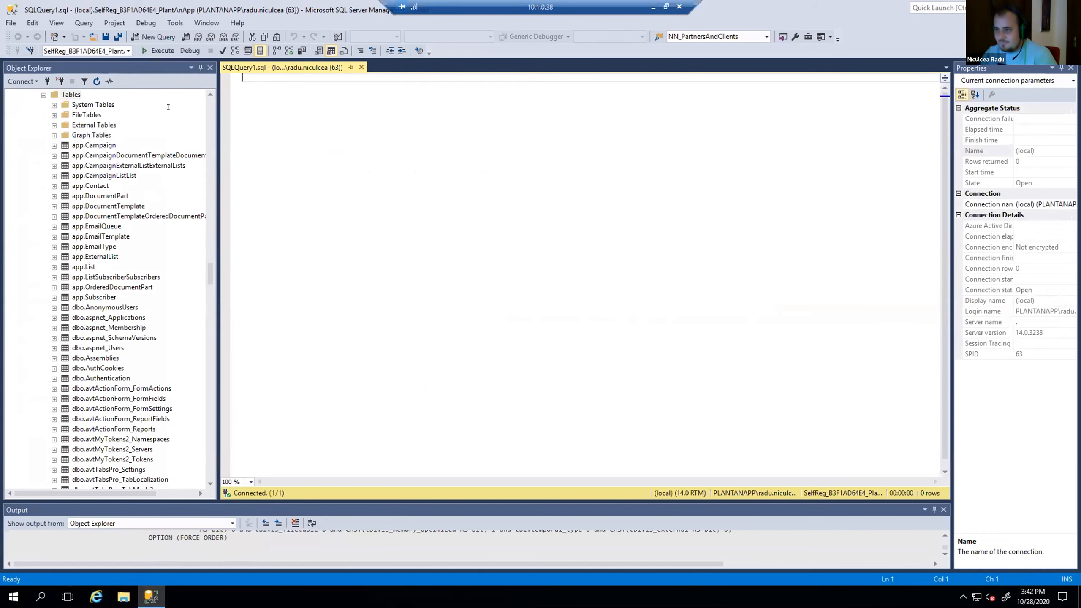
pyautogui.rightClick(69, 96)
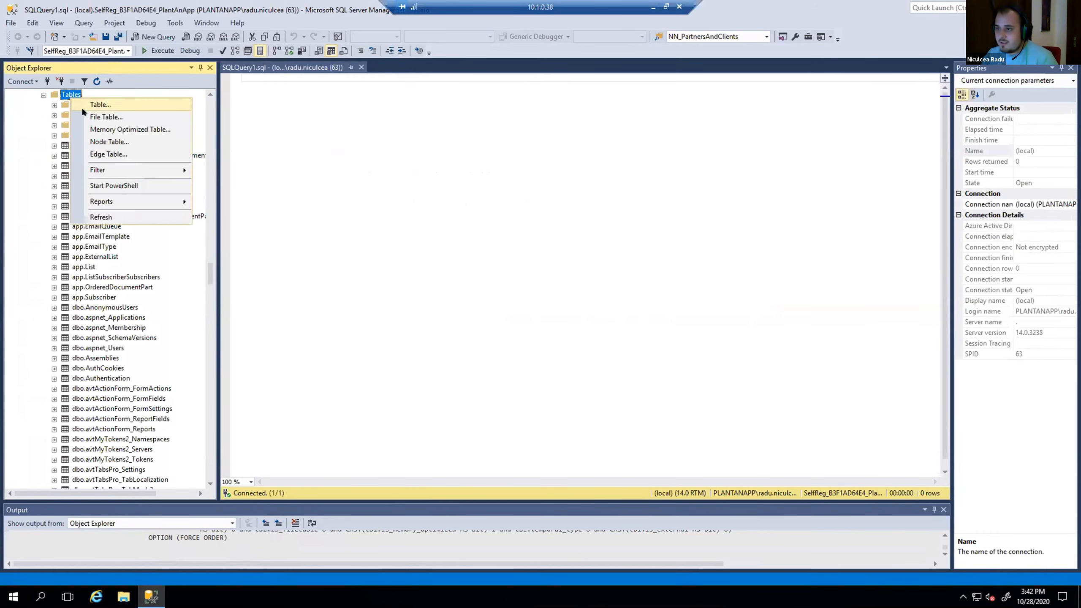
pyautogui.click(105, 217)
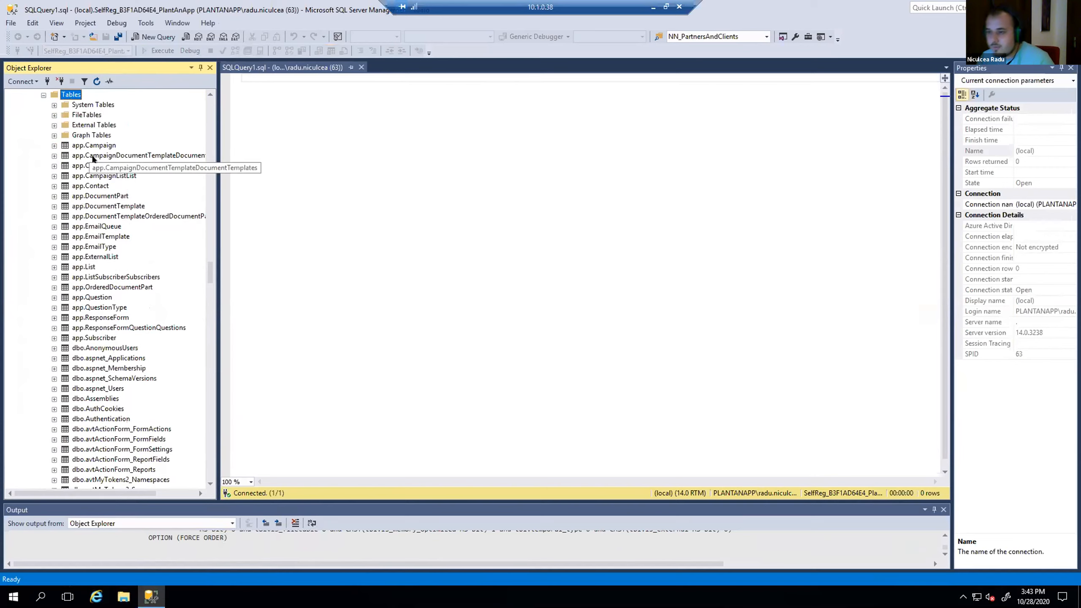
pyautogui.click(102, 298)
pyautogui.press('Down')
pyautogui.press('Down')
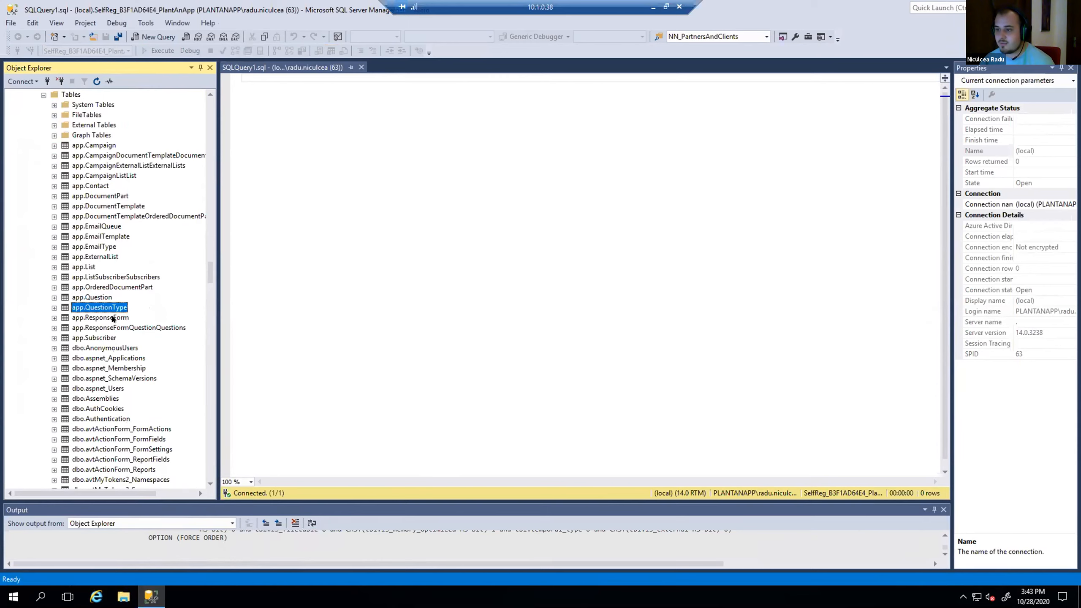
# Step: Write the query "select * from app.Question" and run it
pyautogui.click(314, 84)
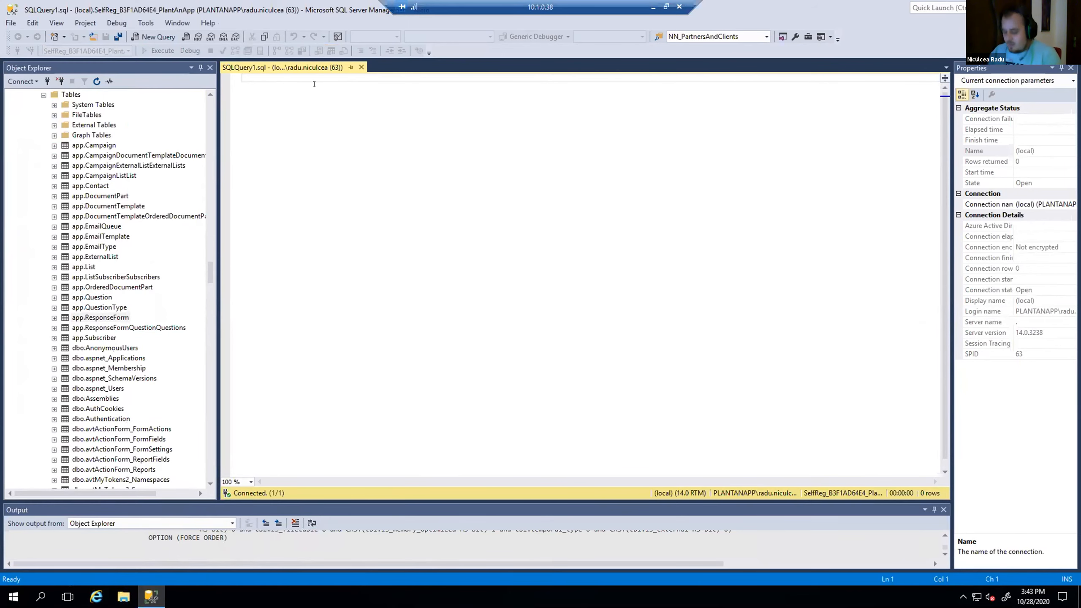
pyautogui.write('sele')
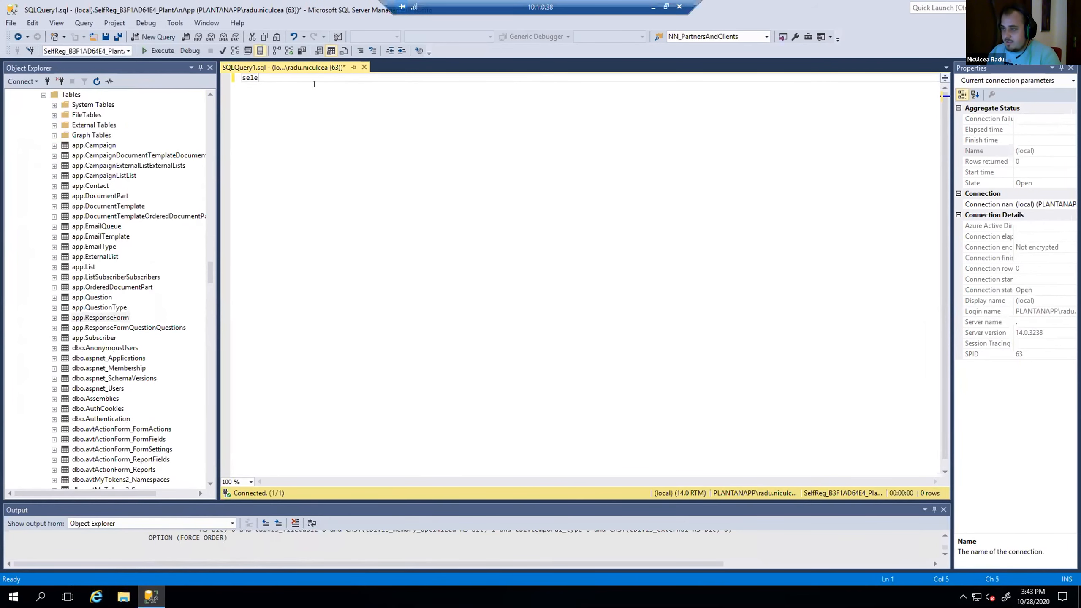
pyautogui.write('ct * from ')
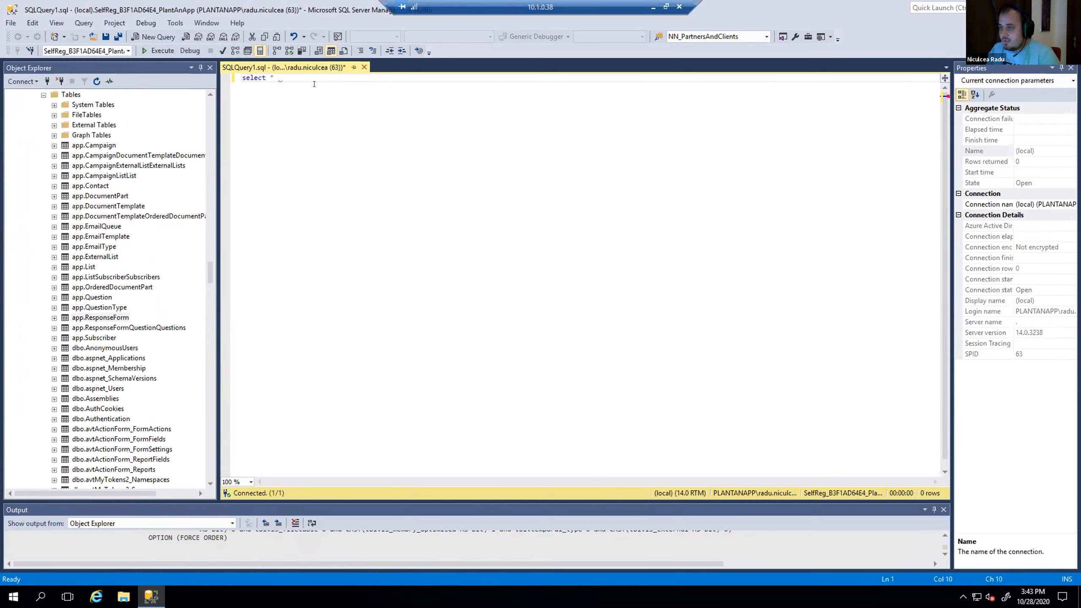
pyautogui.write('ap')
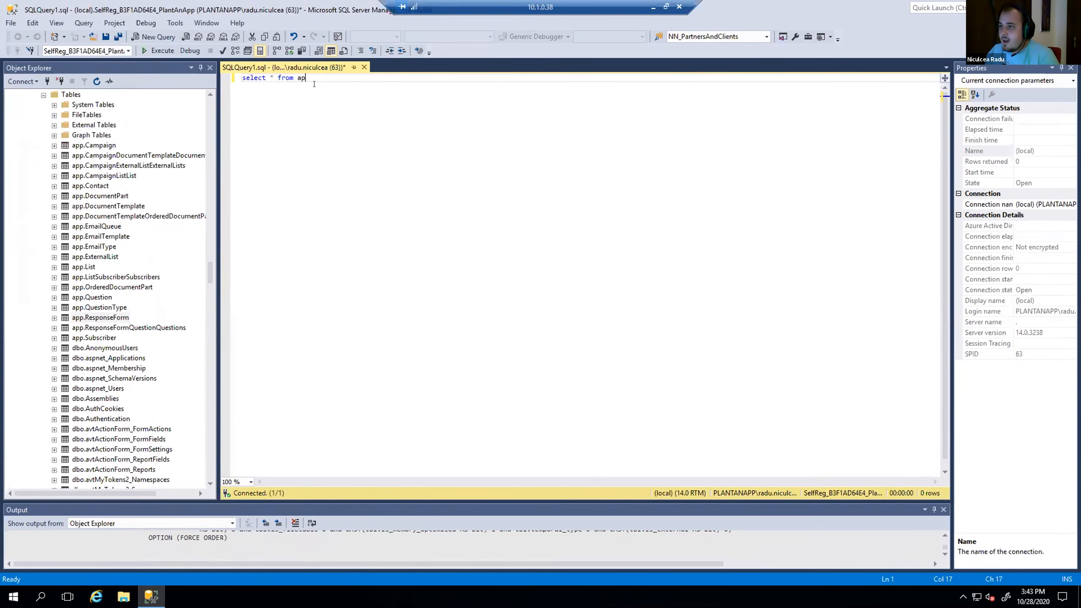
pyautogui.write('p.ques')
pyautogui.doubleClick(343, 101)
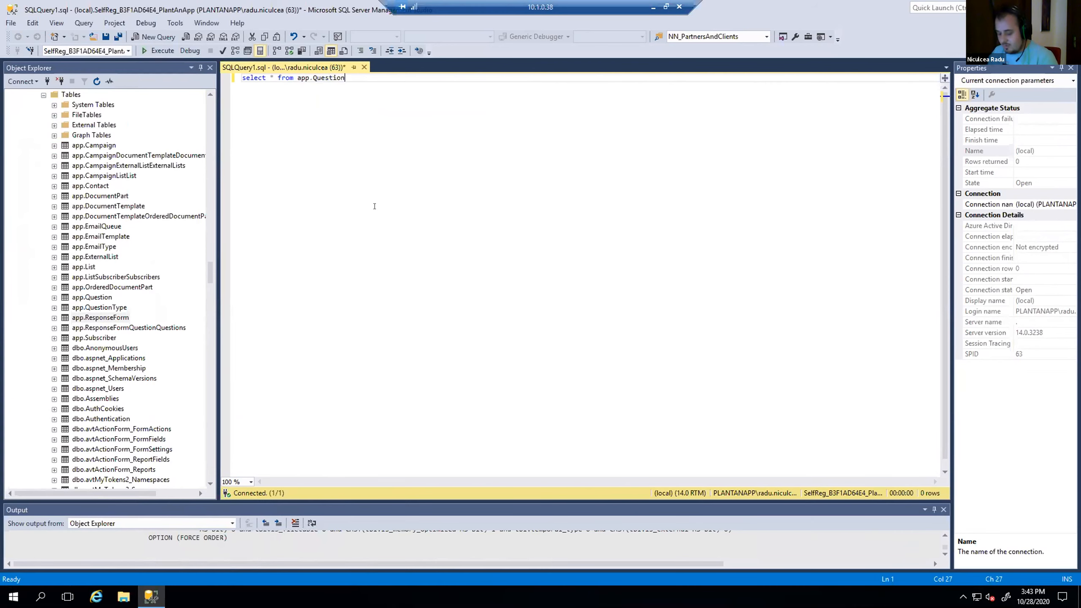
pyautogui.press('F5')
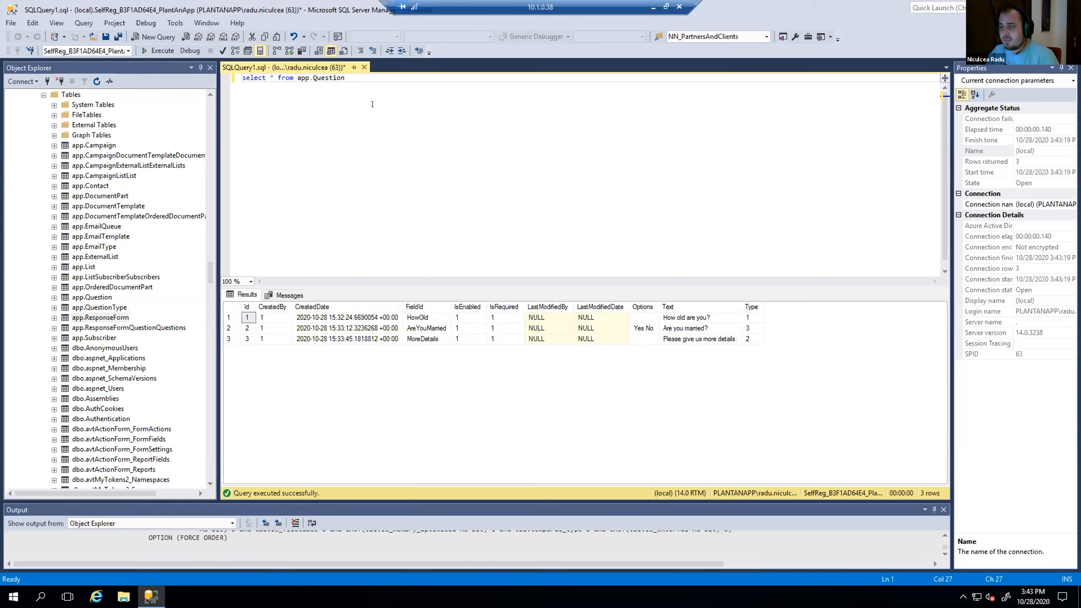
# Step: Alias app.Question as Q and start an inner join to app.ResponseForm RF, leaving its condition at "on RF."
pyautogui.press('Return')
pyautogui.write('inner join app.Re')
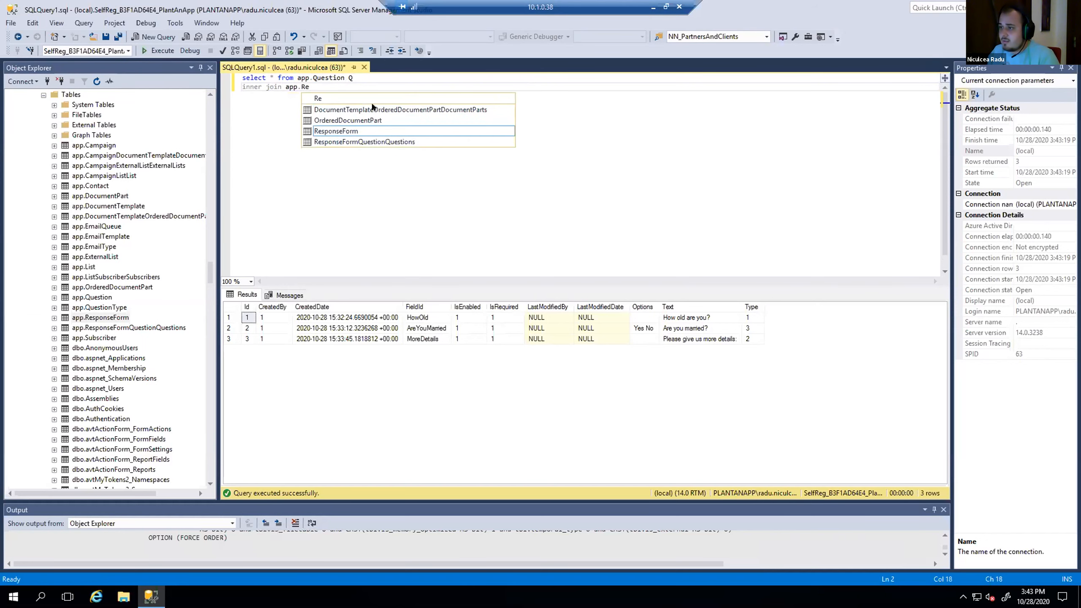
pyautogui.press('Tab')
pyautogui.write('RF app')
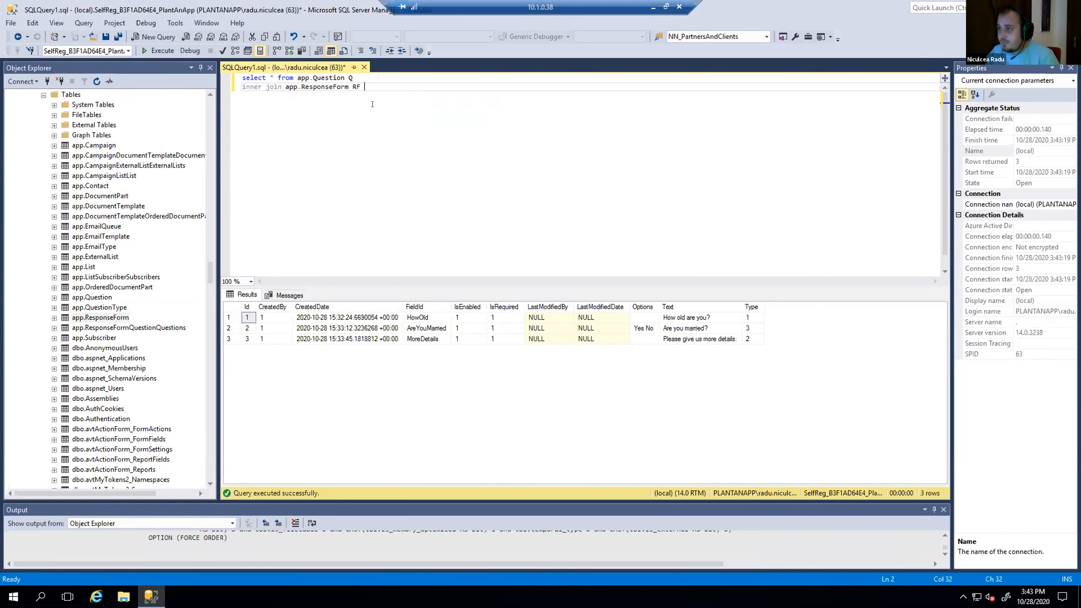
pyautogui.press('BackSpace')
pyautogui.press('BackSpace')
pyautogui.press('BackSpace')
pyautogui.write('on RF.')
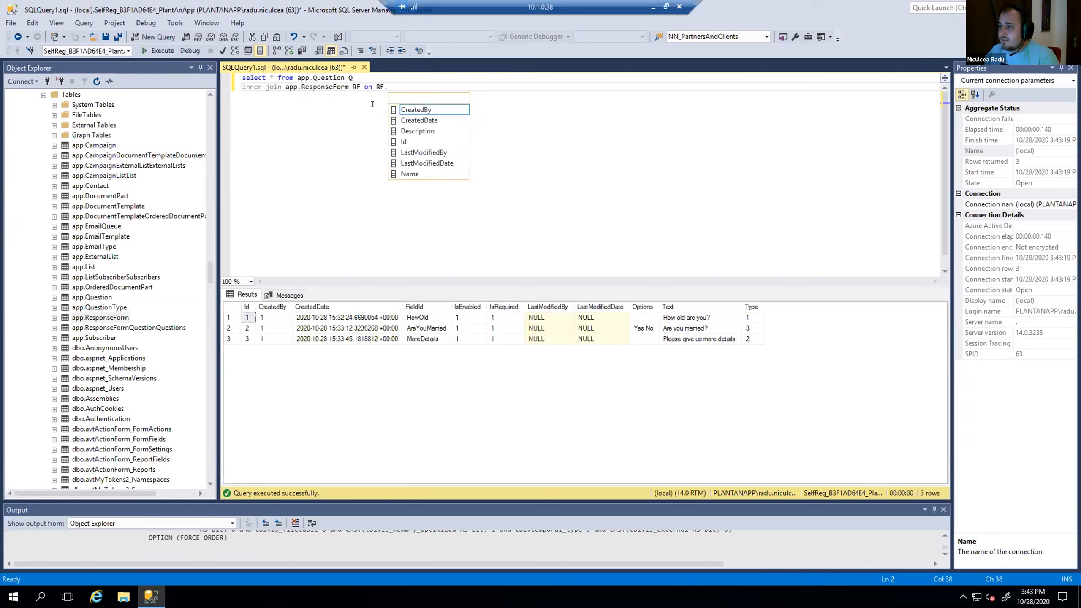
pyautogui.press('Down')
pyautogui.press('Return')
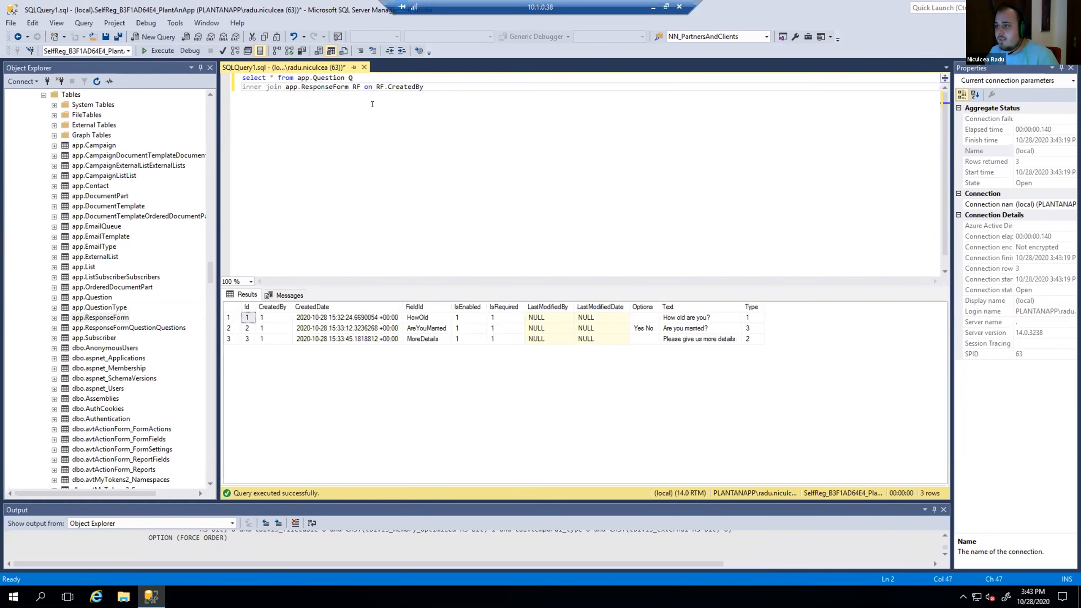
pyautogui.hotkey('ctrl', 'z')
# Step: Insert an inner join to app.ResponseFormQuestionQuestions between the Question line and the ResponseForm join, copying the table name from the table list
pyautogui.click(356, 78)
pyautogui.press('Return')
pyautogui.write('in')
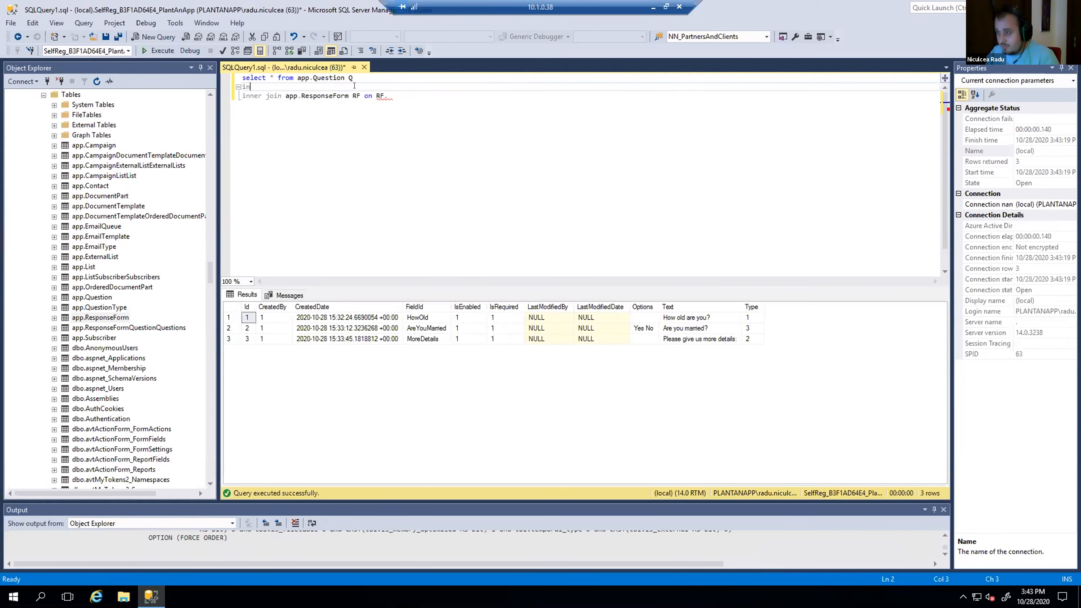
pyautogui.write('ner join app.')
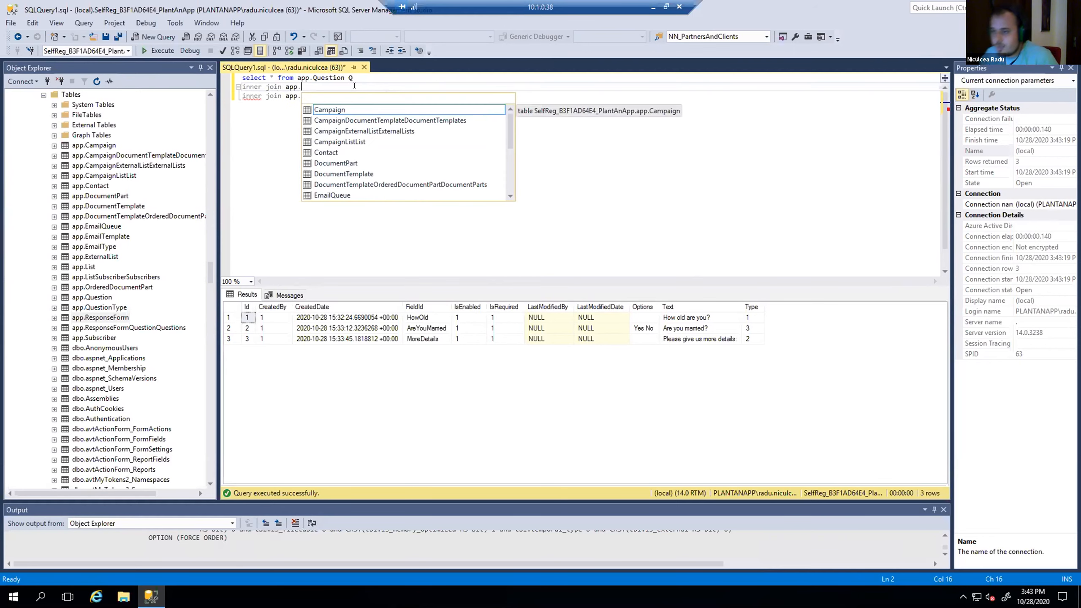
pyautogui.click(159, 324)
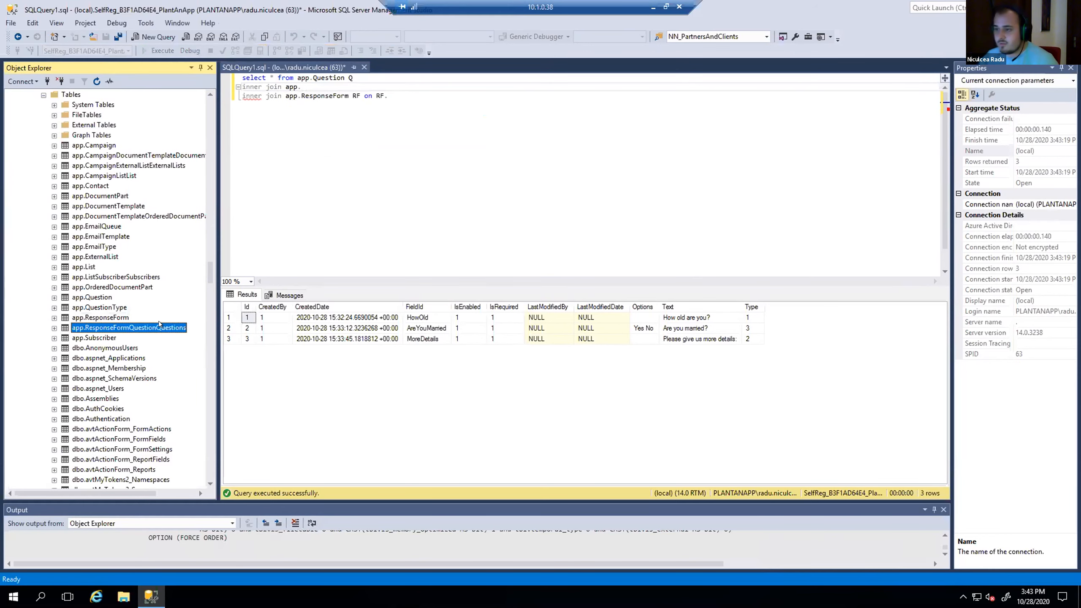
pyautogui.click(158, 326)
pyautogui.hotkey('ctrl', 'c')
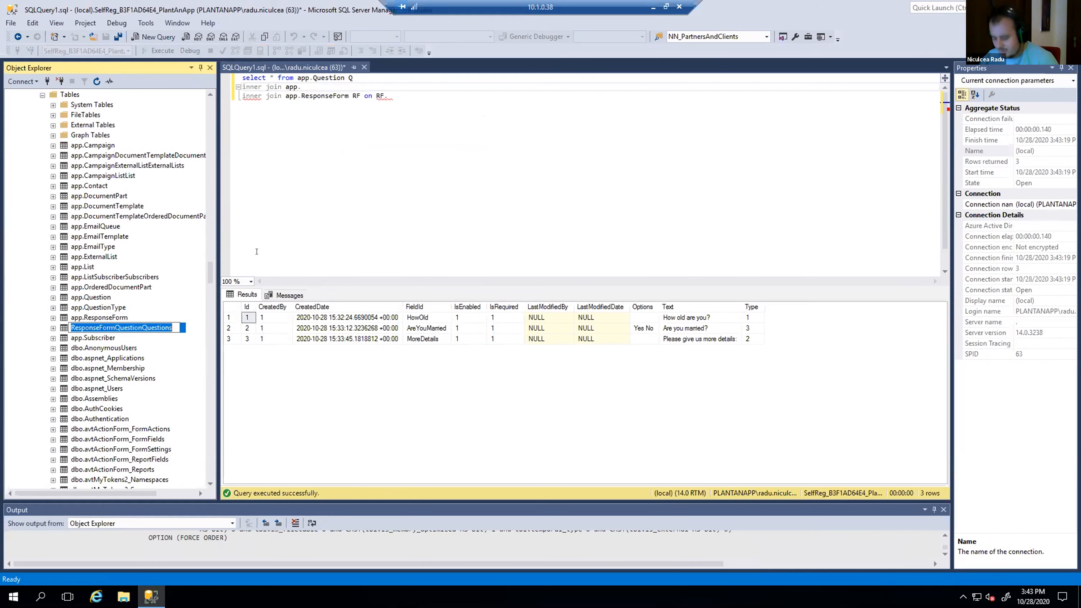
pyautogui.click(301, 86)
pyautogui.hotkey('ctrl', 'v')
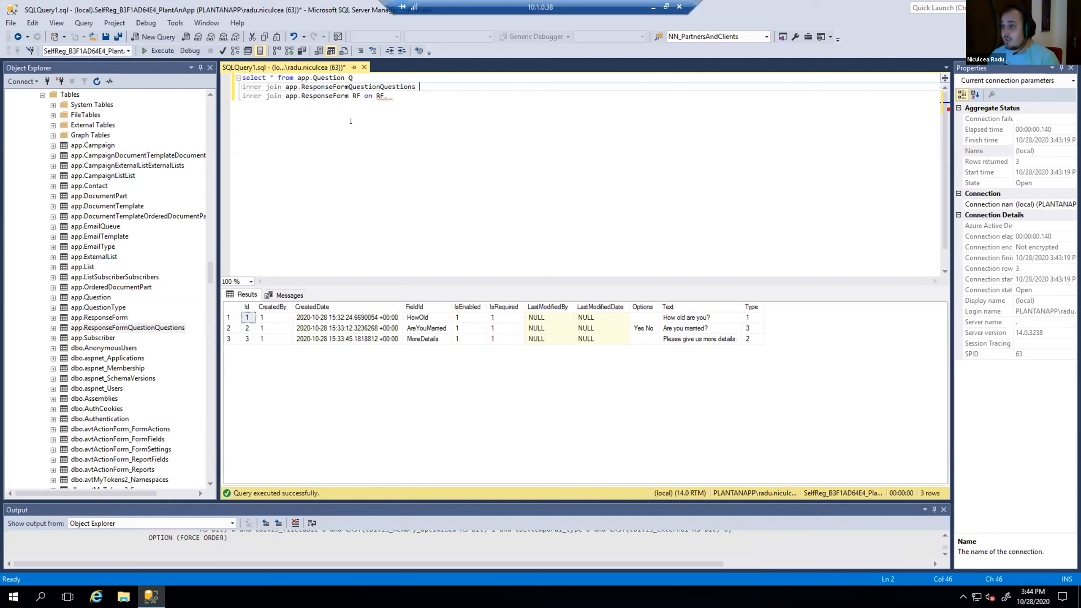
# Step: Give the ResponseFormQuestionQuestions table the alias RFQQ
pyautogui.write('RFQQ R')
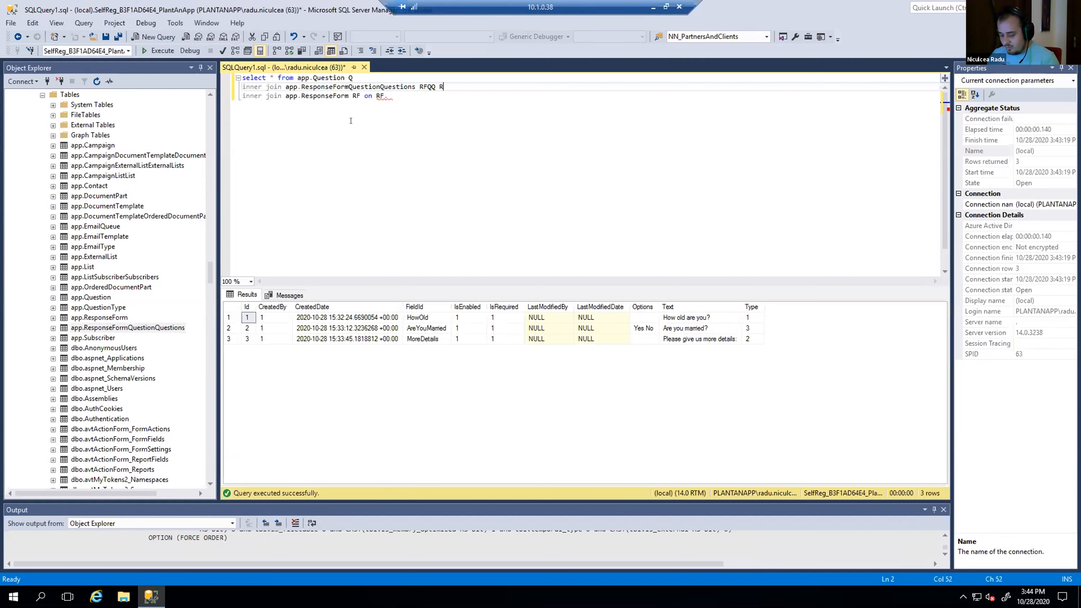
pyautogui.write('F')
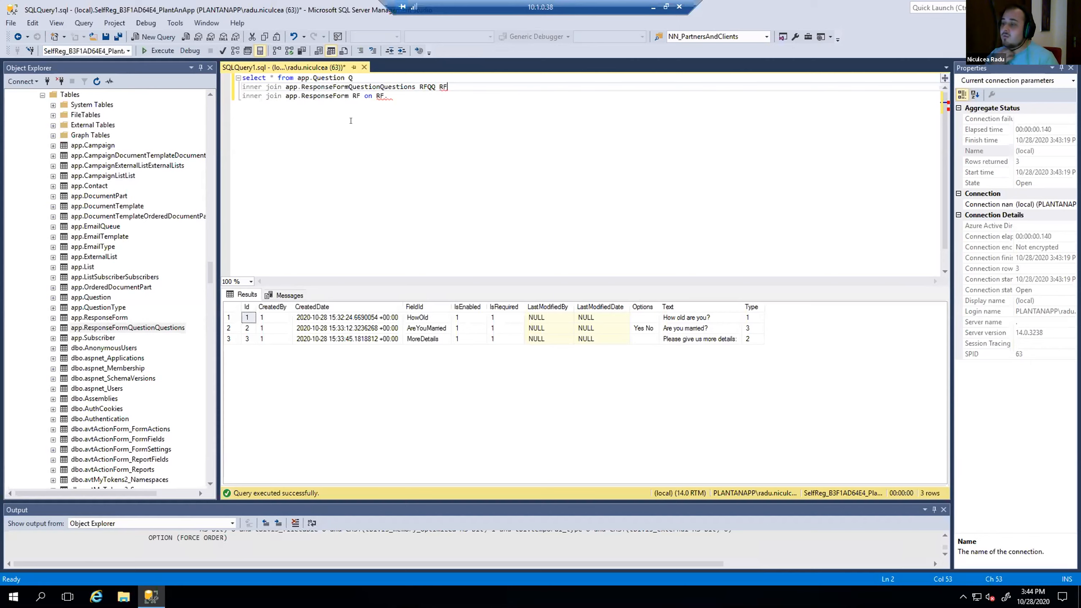
pyautogui.write('QQ')
pyautogui.press('BackSpace')
pyautogui.press('BackSpace')
pyautogui.press('BackSpace')
pyautogui.press('BackSpace')
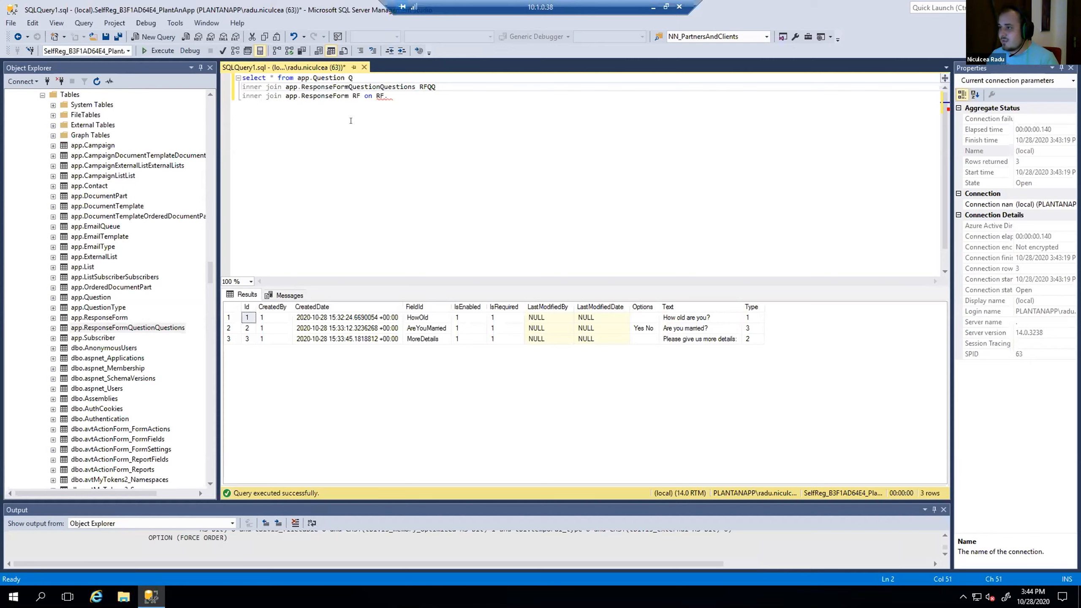
# Step: Complete the ResponseFormQuestionQuestions join with the condition "on RFQQ.QuestionId = Q.Id"
pyautogui.write('on')
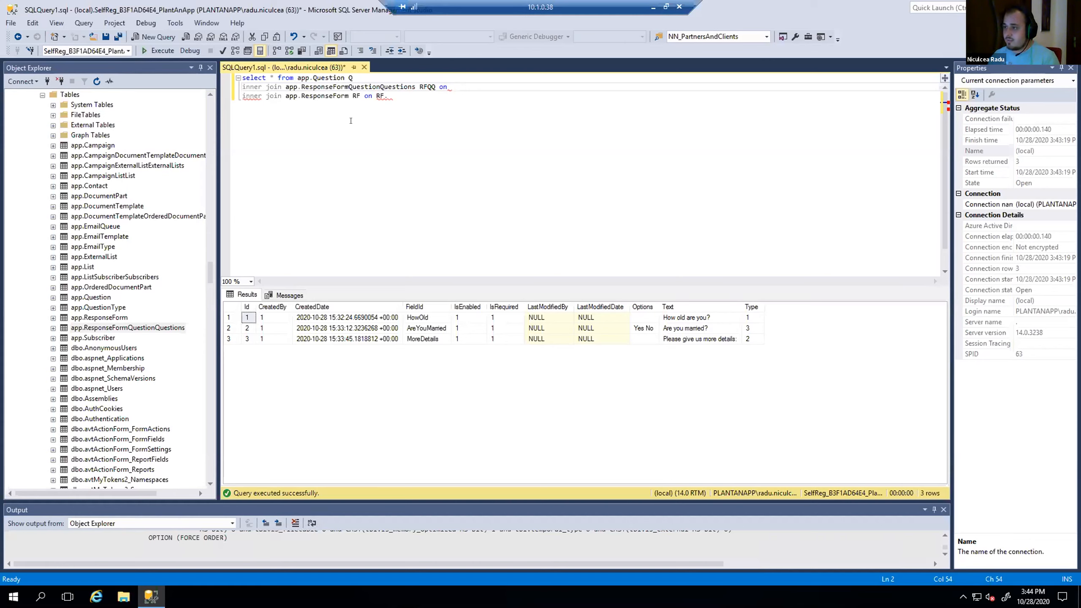
pyautogui.write('RF')
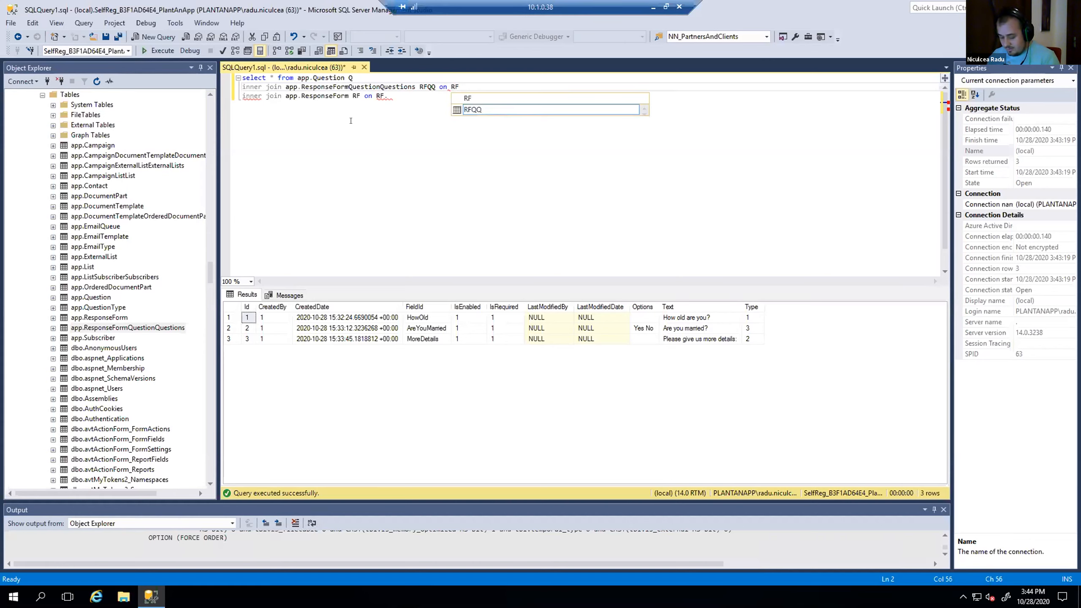
pyautogui.write('QQ.QuestionId = Q')
pyautogui.press('Down')
pyautogui.press('Down')
pyautogui.press('Down')
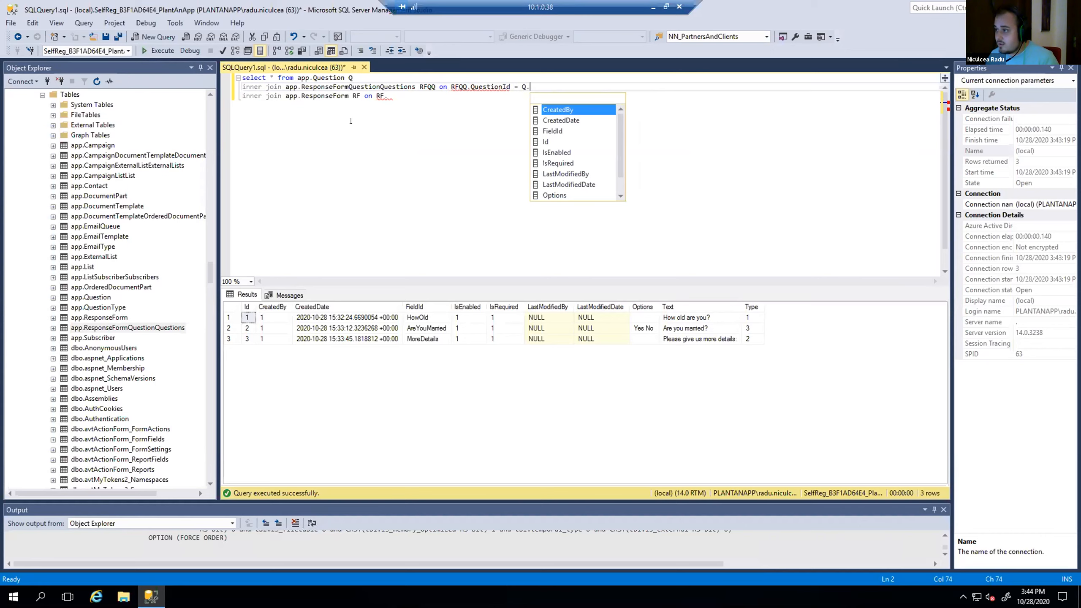
pyautogui.press('Tab')
# Step: Complete the ResponseForm join's condition as "RF.Id = RFQQ.ResponseFormId"
pyautogui.click(446, 94)
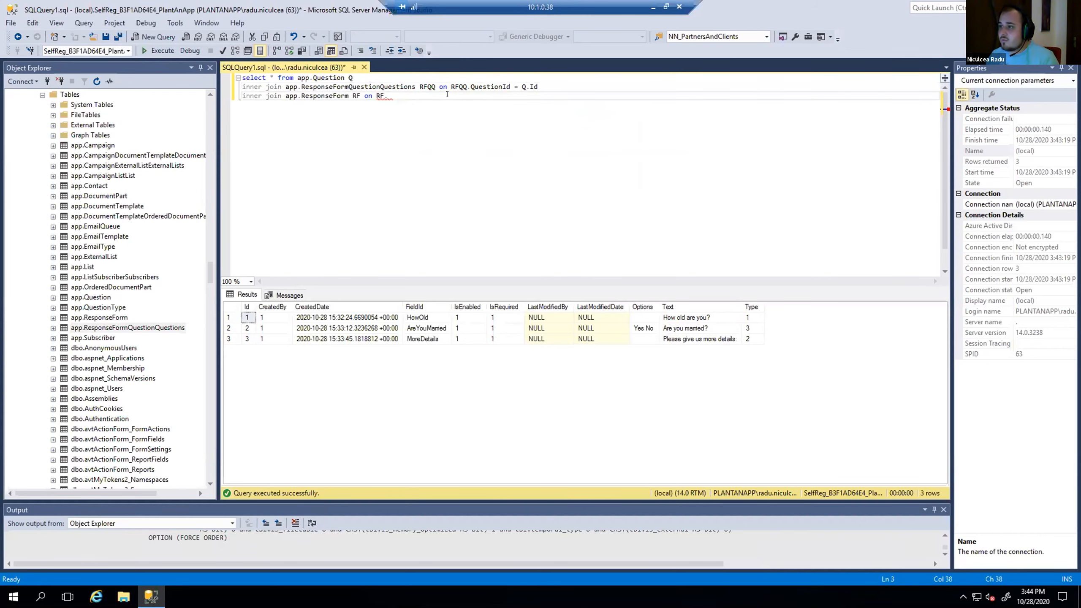
pyautogui.write('Id p')
pyautogui.write('o')
pyautogui.write('RFQQ')
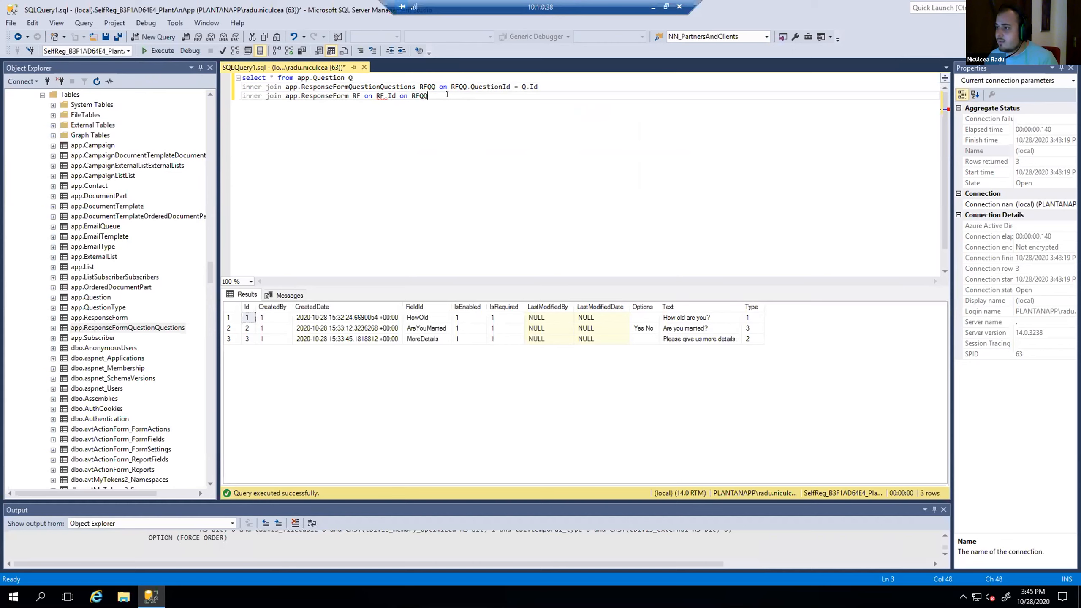
pyautogui.write('.Re')
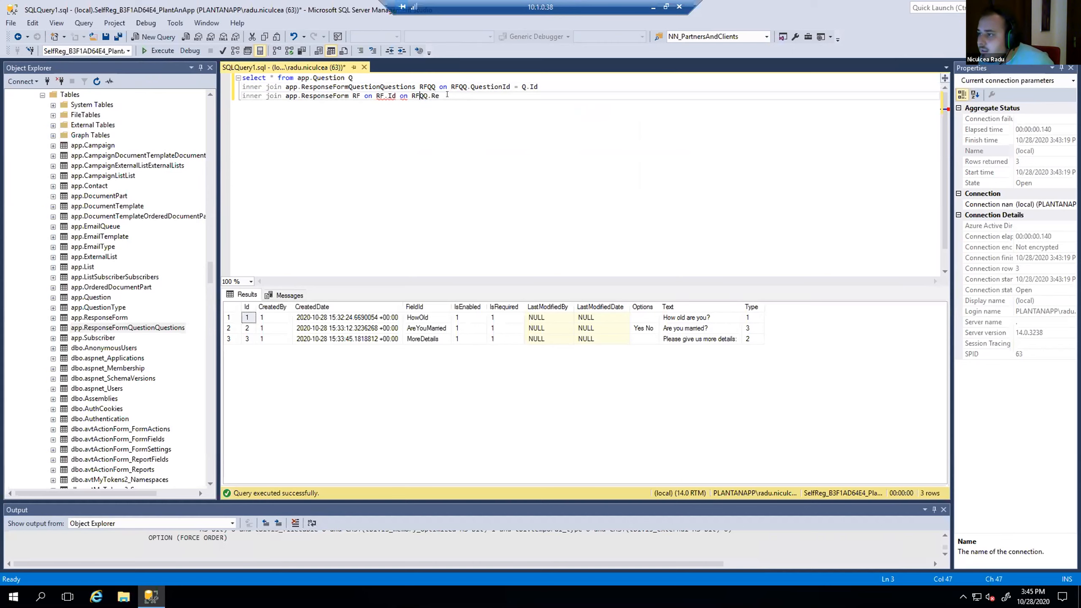
pyautogui.press('BackSpace')
pyautogui.press('BackSpace')
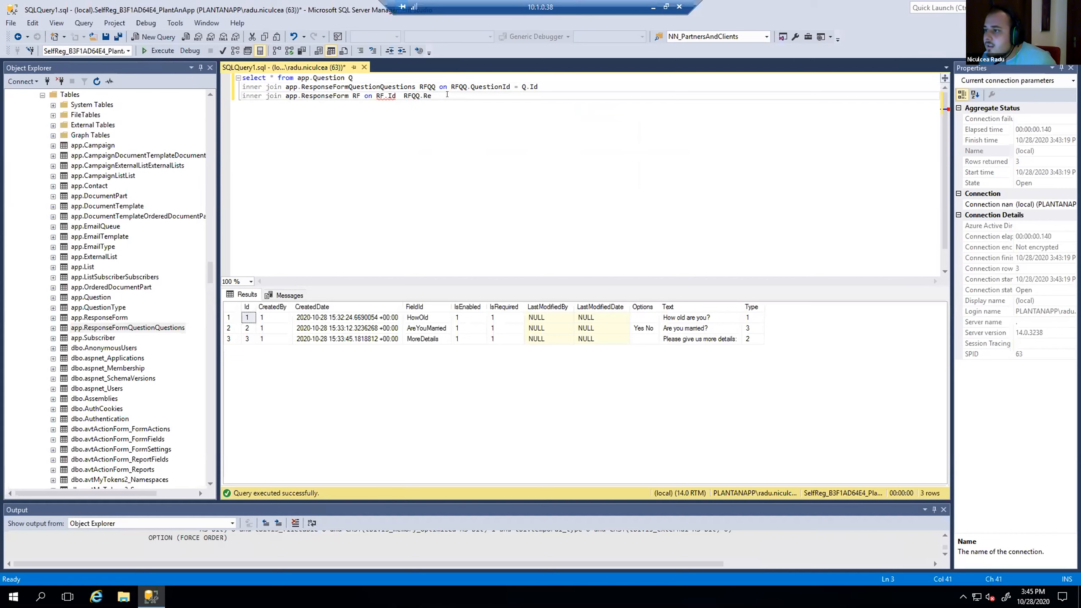
pyautogui.write('=')
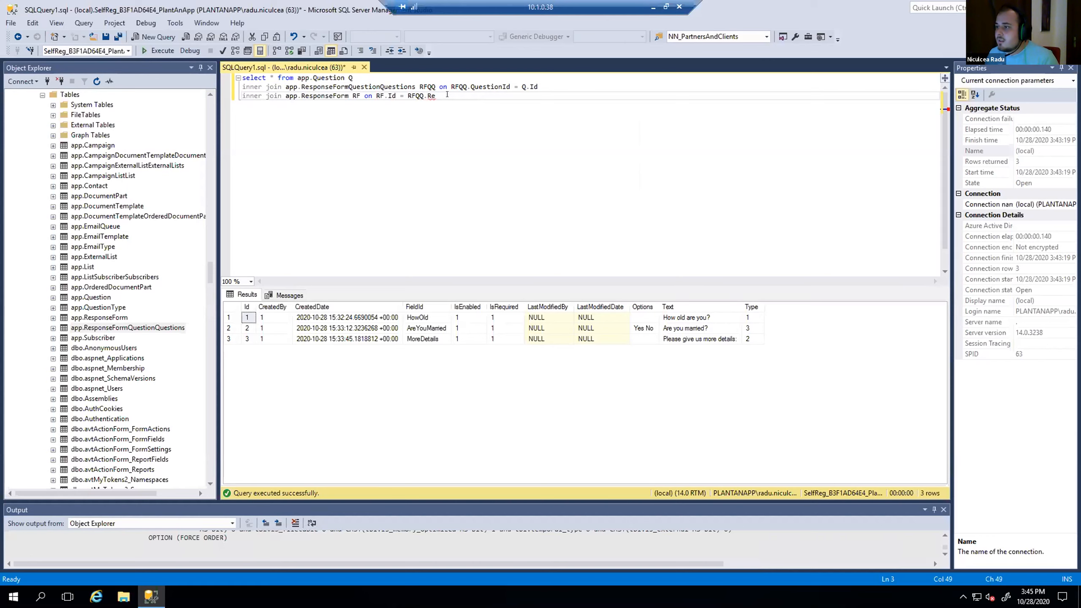
pyautogui.hotkey('ctrl', 'space')
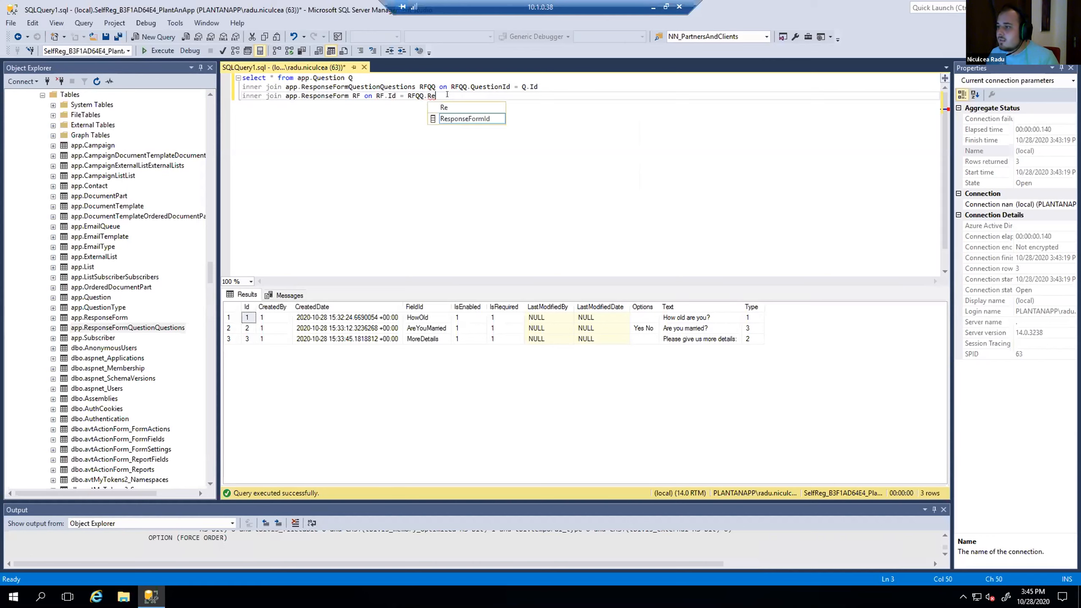
pyautogui.press('Tab')
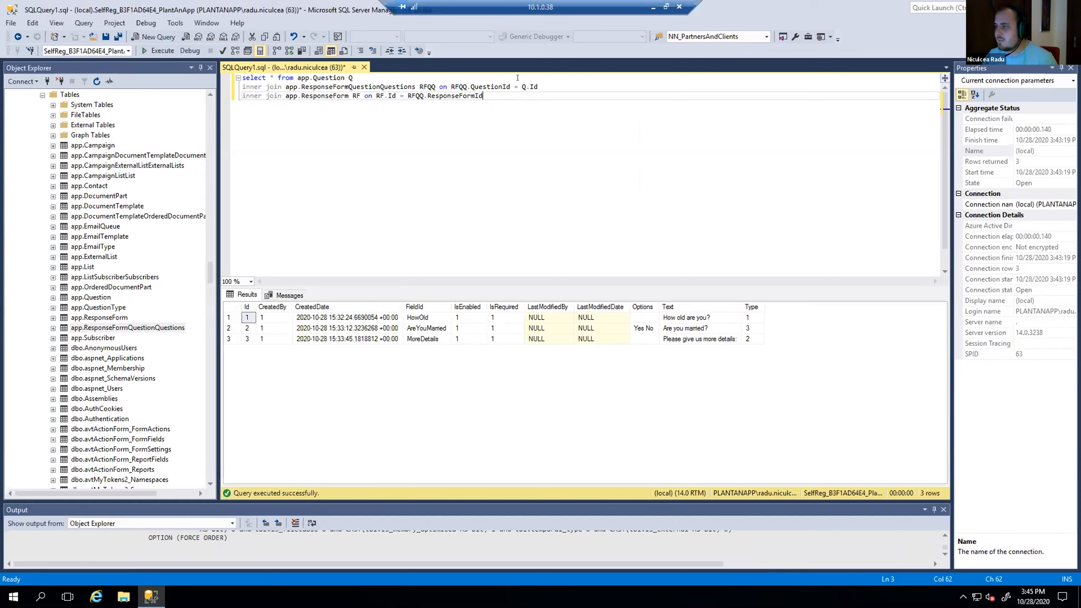
# Step: Add an inner join to app.QuestionType on a new line below the ResponseForm join
pyautogui.press('Return')
pyautogui.write('inner join')
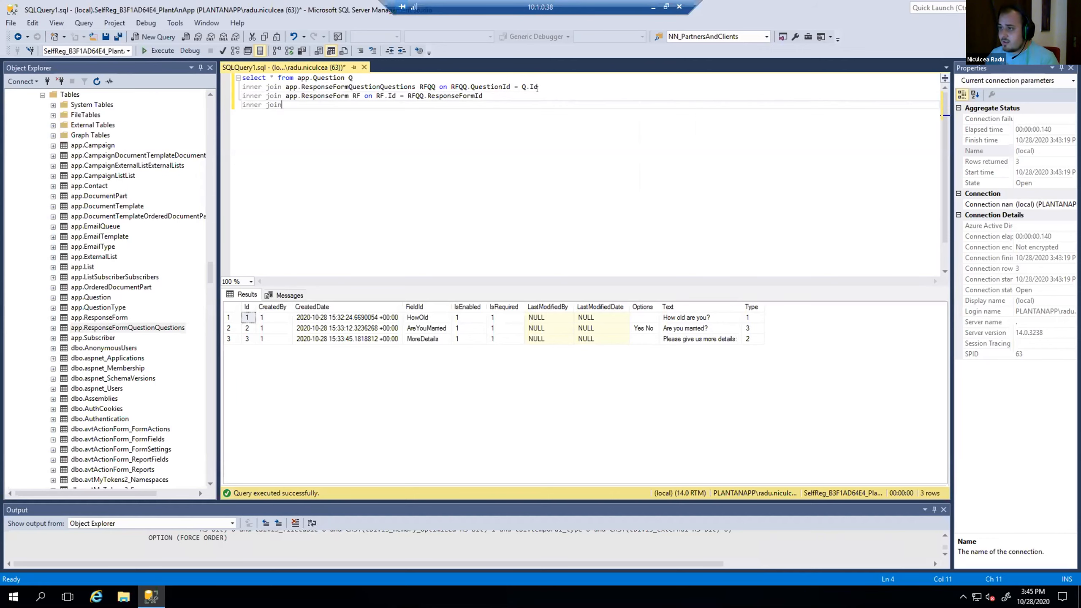
pyautogui.write(' app.QuestionType')
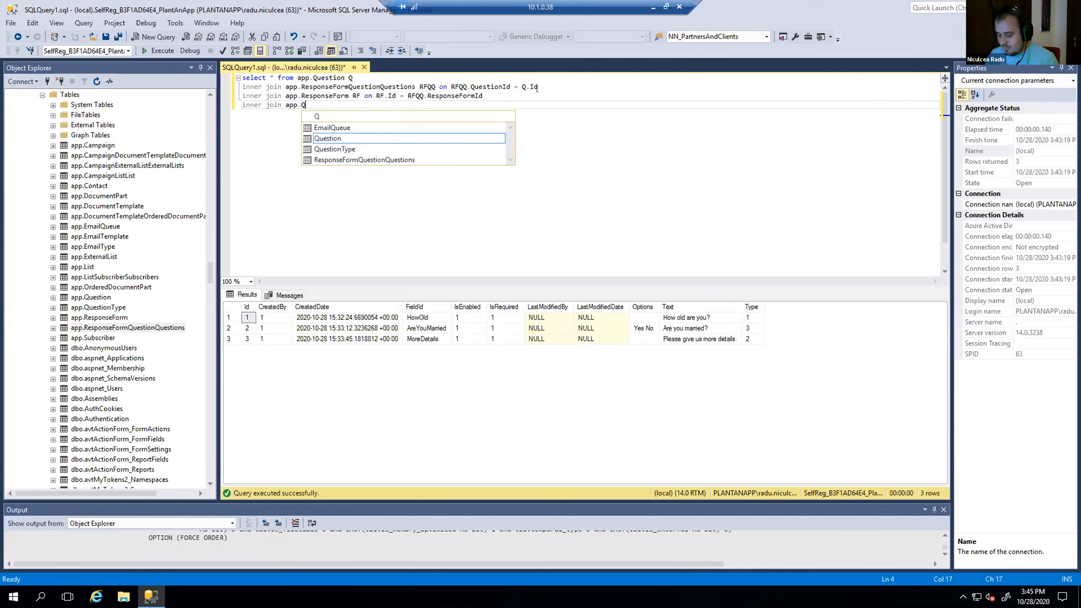
pyautogui.press('Down')
pyautogui.press('Down')
pyautogui.press('Return')
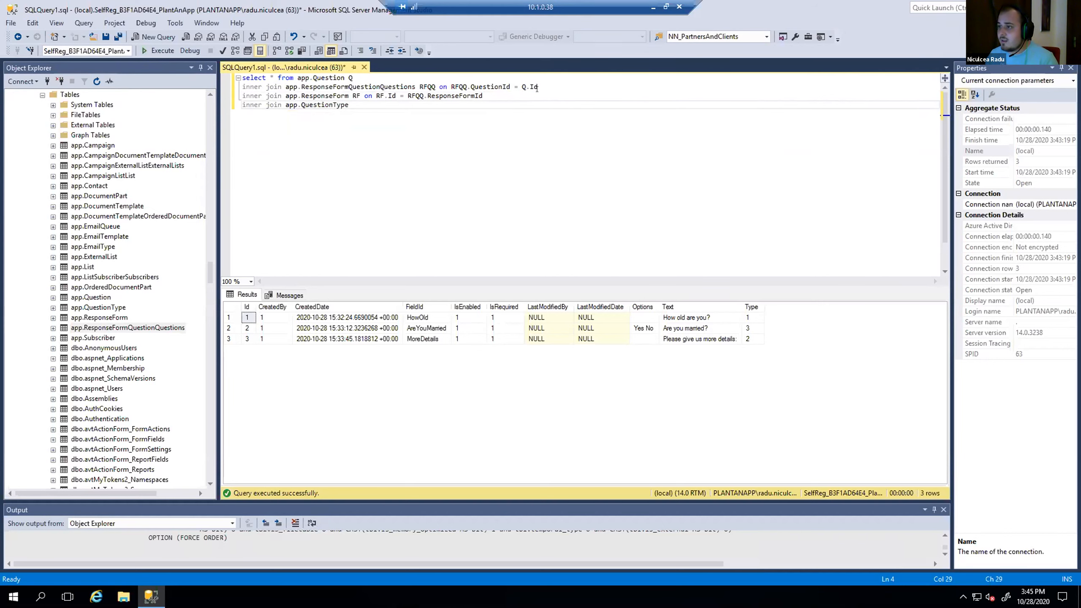
# Step: Alias the QuestionType table as QT and give its join the condition "on QT.Id = Q.Type"
pyautogui.write('Q')
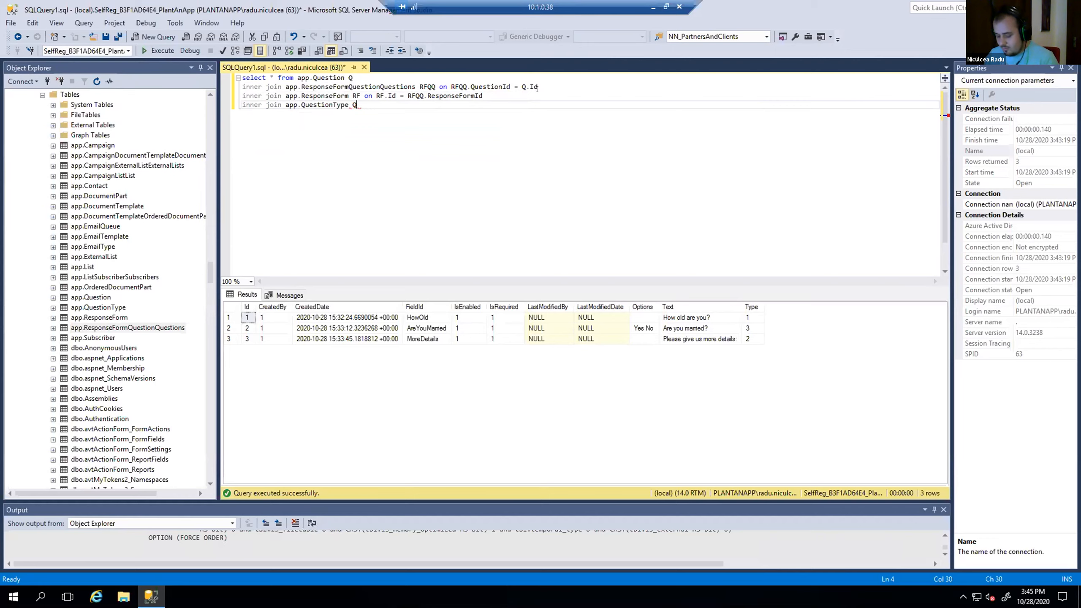
pyautogui.write('T .I')
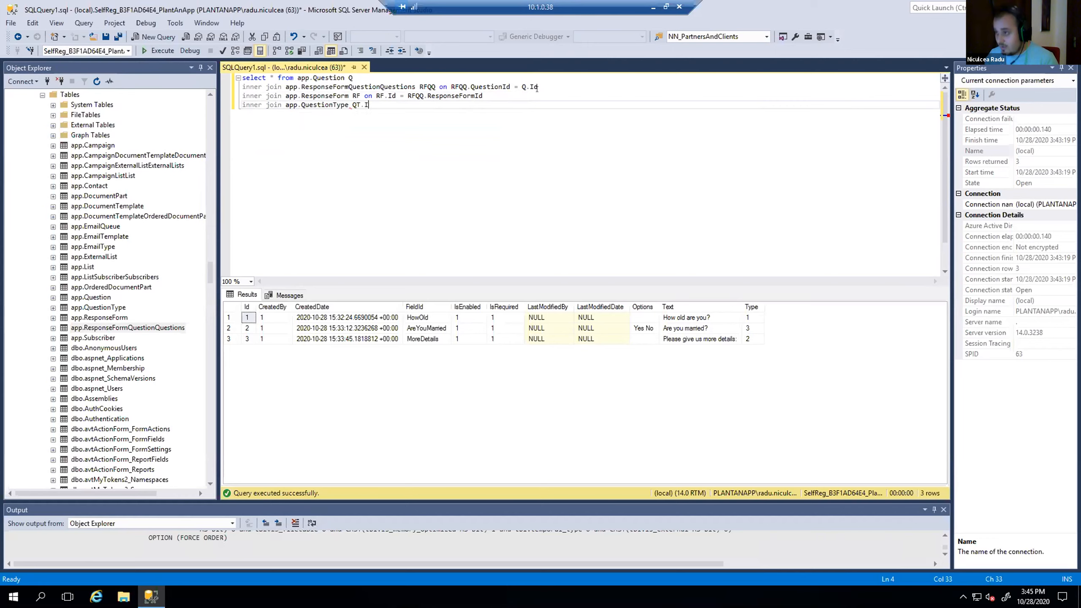
pyautogui.write('d = Q.')
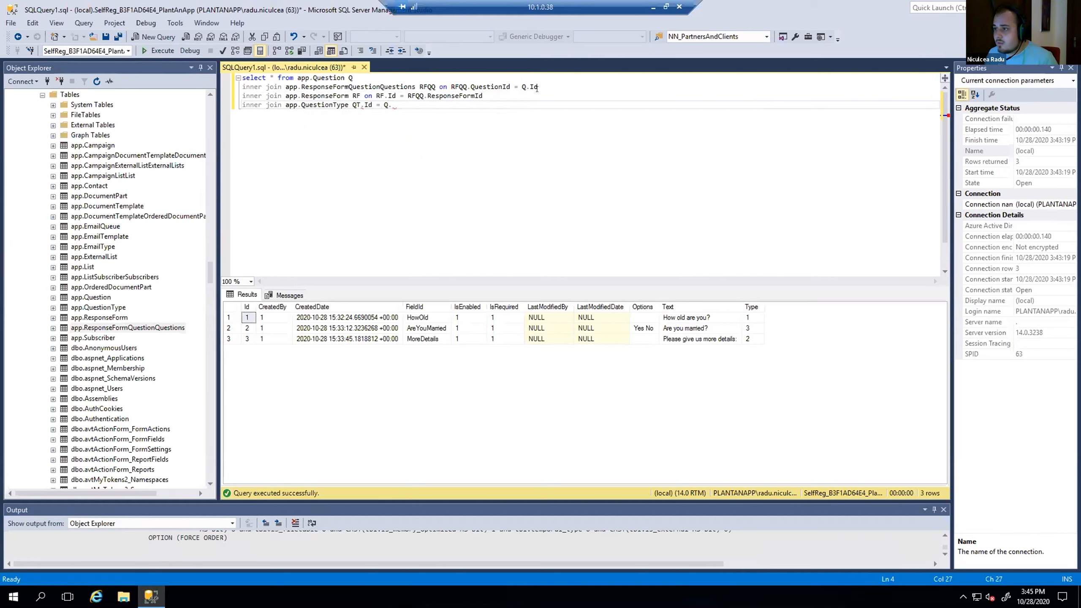
pyautogui.write(' QT on')
pyautogui.press('Right')
pyautogui.press('Right')
pyautogui.press('Right')
pyautogui.press('Right')
pyautogui.press('Right')
pyautogui.press('Right')
pyautogui.press('Right')
pyautogui.press('Right')
pyautogui.write('Type')
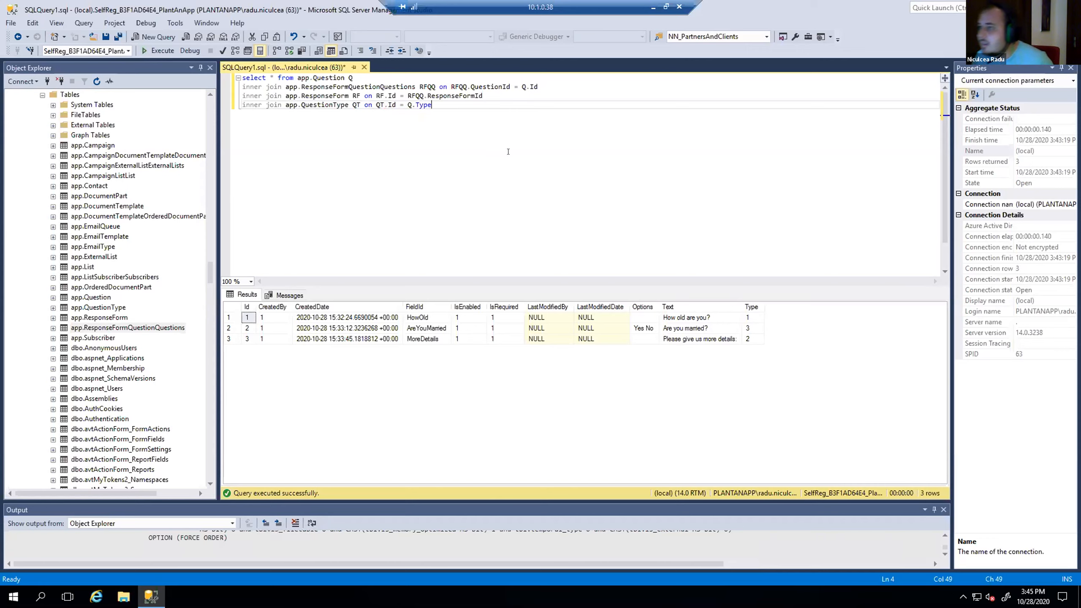
# Step: Run the query with the QuestionType join, and remove the asterisk from its select list
pyautogui.press('F5')
pyautogui.moveTo(437, 478); pyautogui.dragTo(260, 463)
pyautogui.click(270, 78)
pyautogui.press('BackSpace')
pyautogui.write('Q.Id')
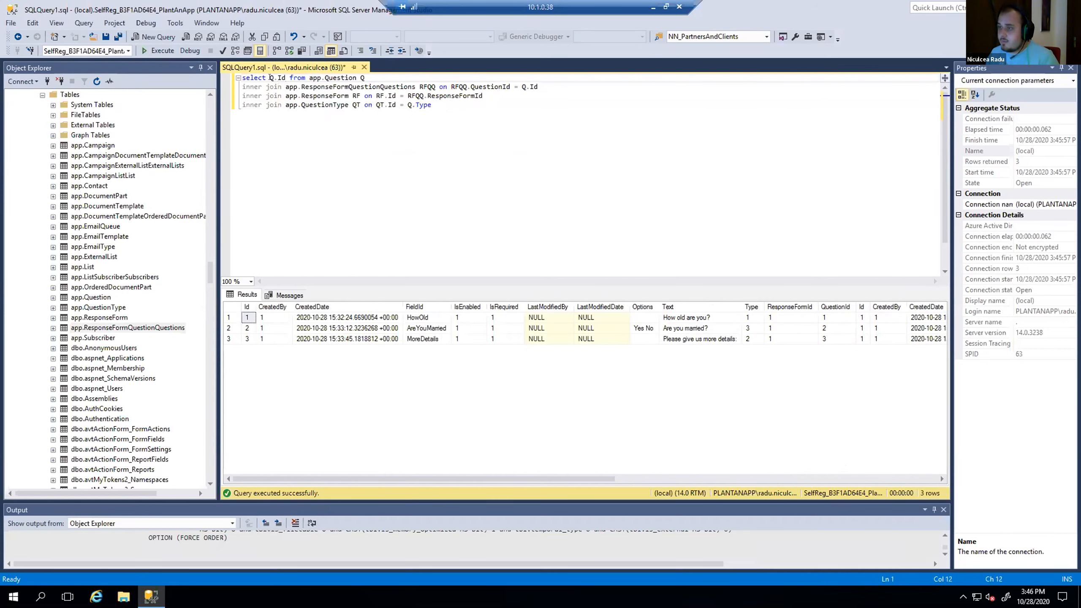
pyautogui.press('BackSpace')
pyautogui.press('BackSpace')
pyautogui.press('BackSpace')
pyautogui.press('BackSpace')
pyautogui.write('*')
pyautogui.press('BackSpace')
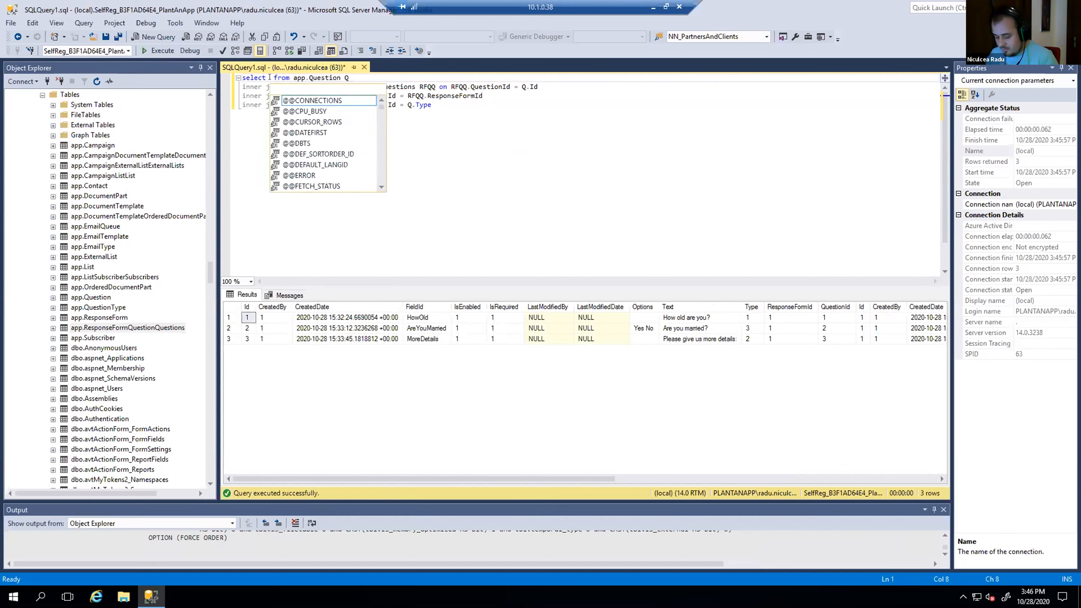
# Step: Make the query's select list return q.* and QT.Name
pyautogui.write('q.')
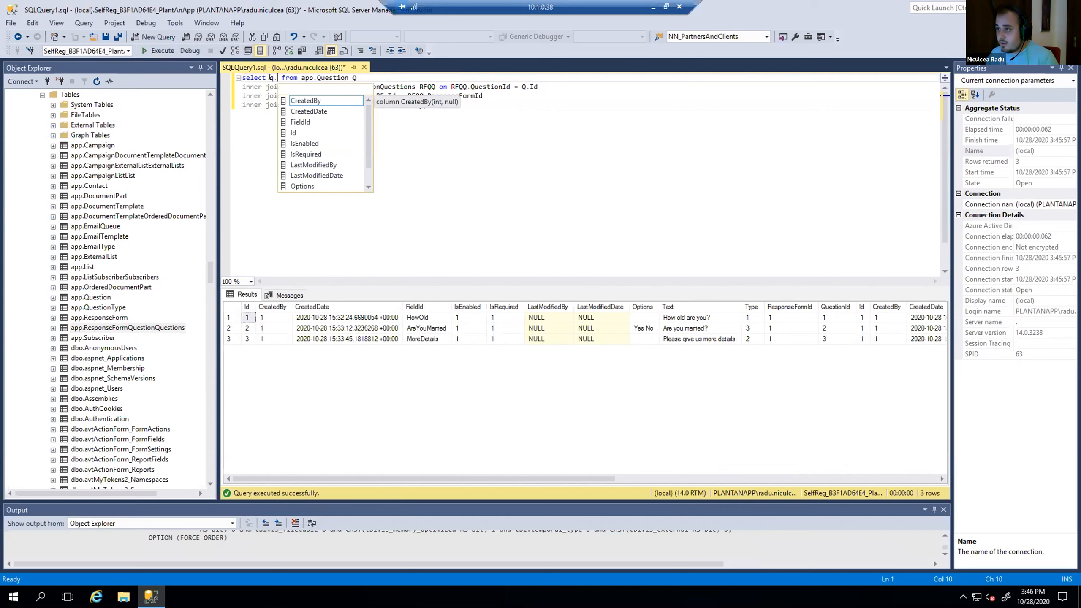
pyautogui.write('*, ')
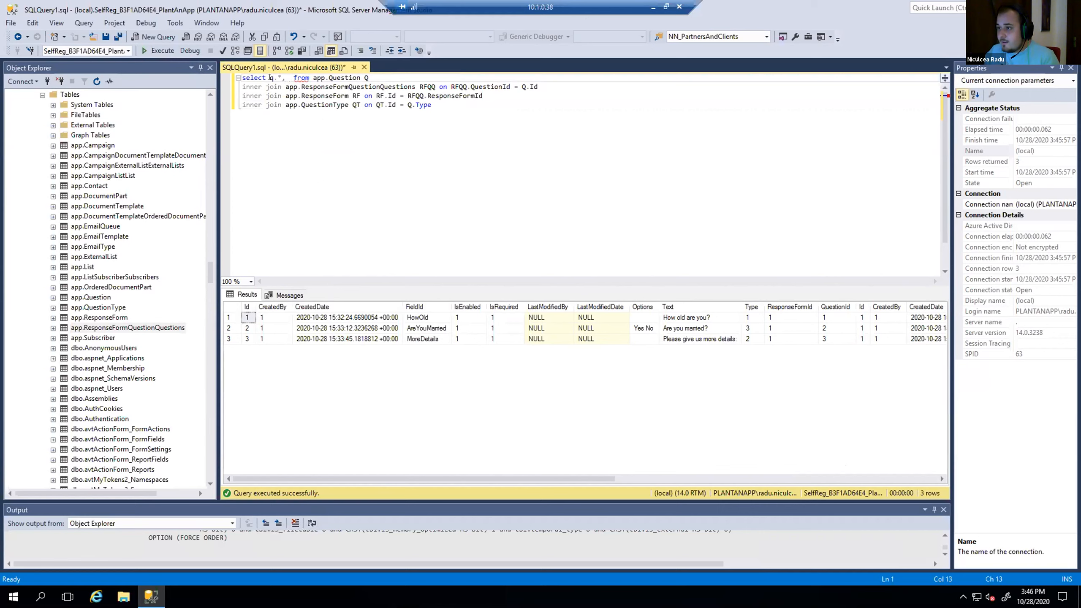
pyautogui.write('Q')
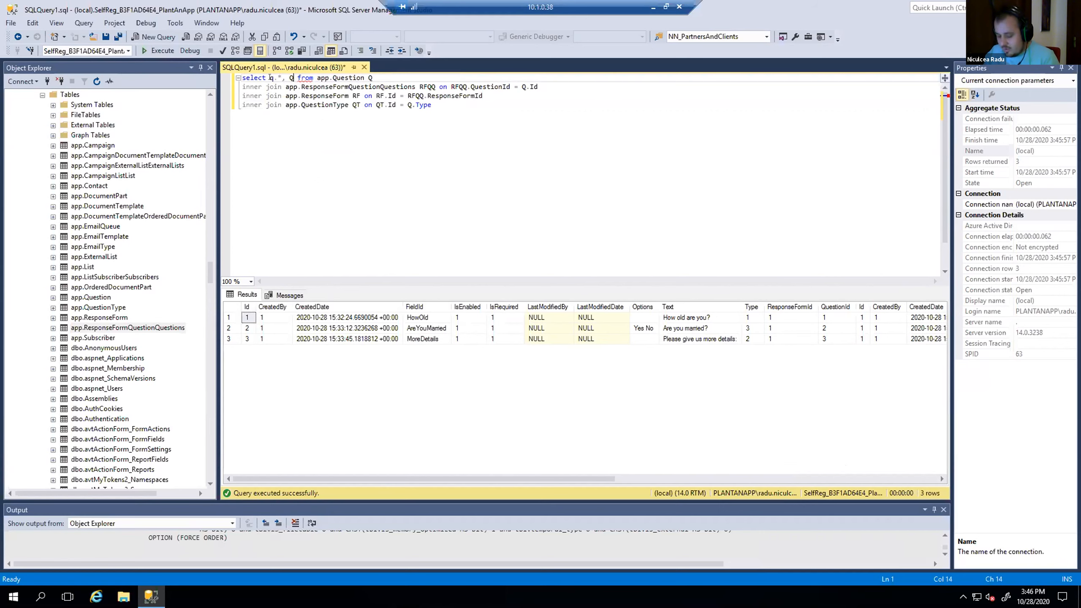
pyautogui.write('T.Name')
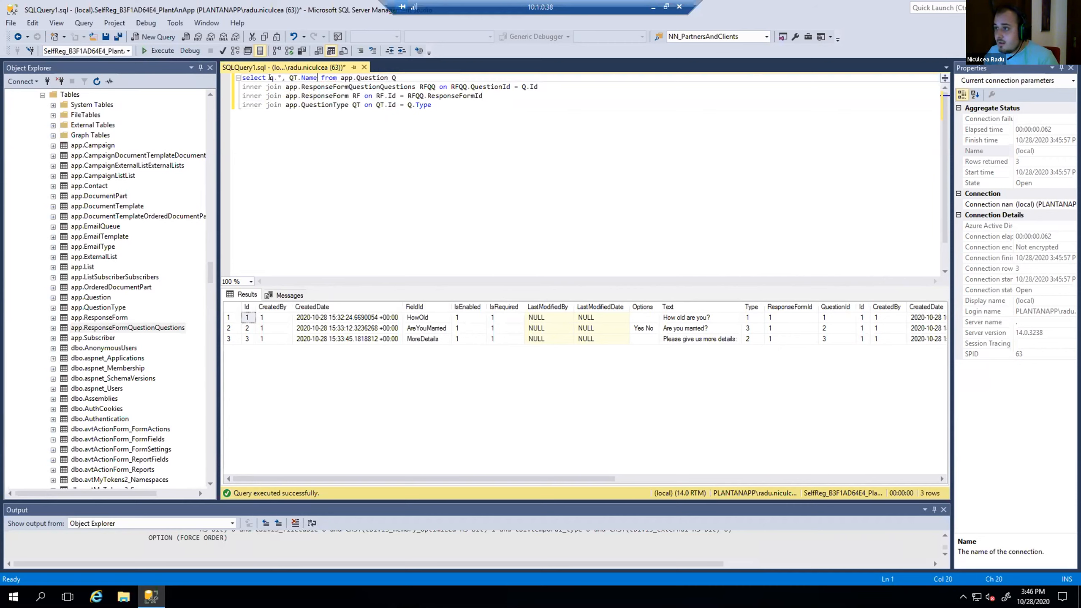
# Step: Add the filter "where RF.Id = 1" after the last join and run the query
pyautogui.click(449, 105)
pyautogui.press('Return')
pyautogui.write('where ')
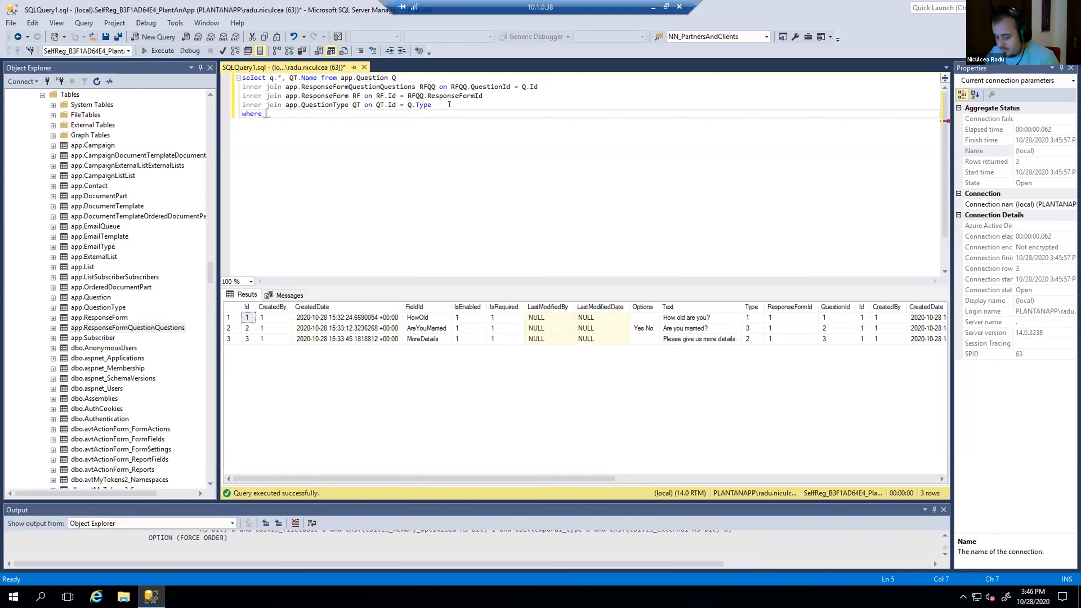
pyautogui.write('RF.')
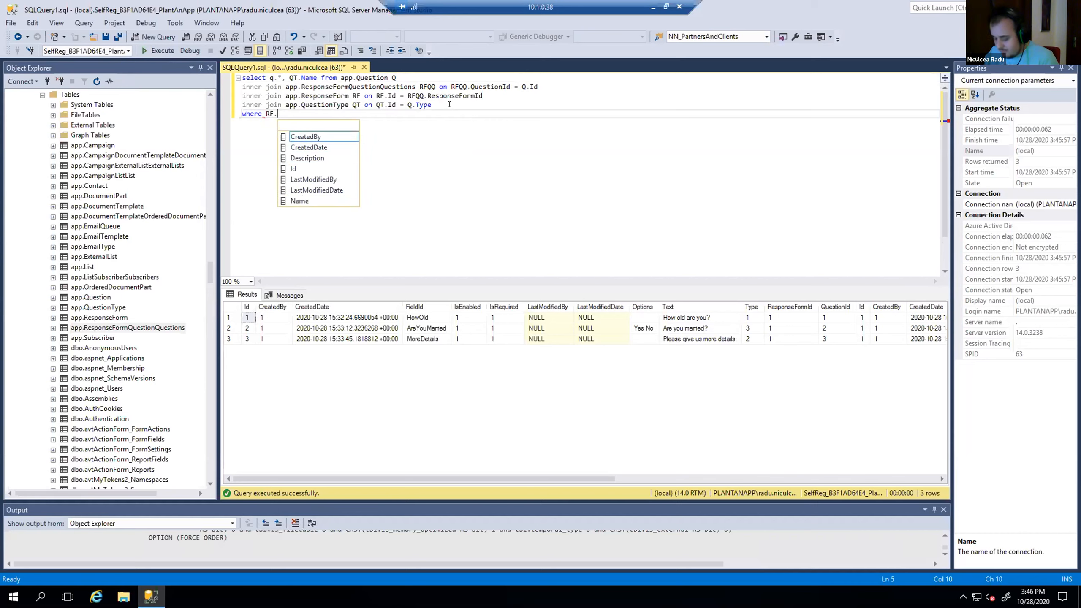
pyautogui.write('ID')
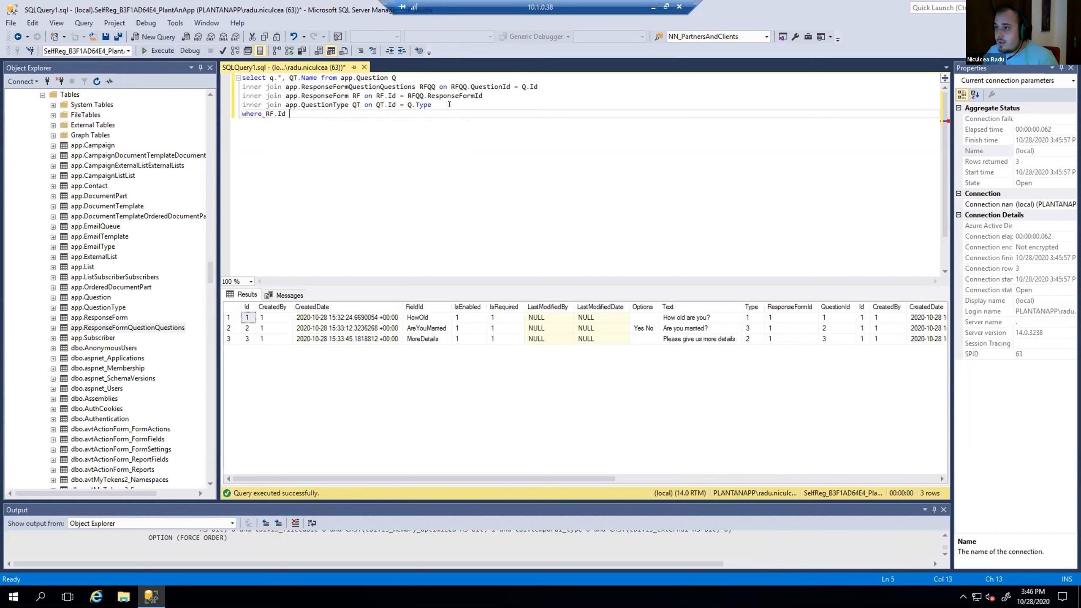
pyautogui.press('BackSpace')
pyautogui.write('1')
pyautogui.press('BackSpace')
pyautogui.write('= 1')
pyautogui.press('F5')
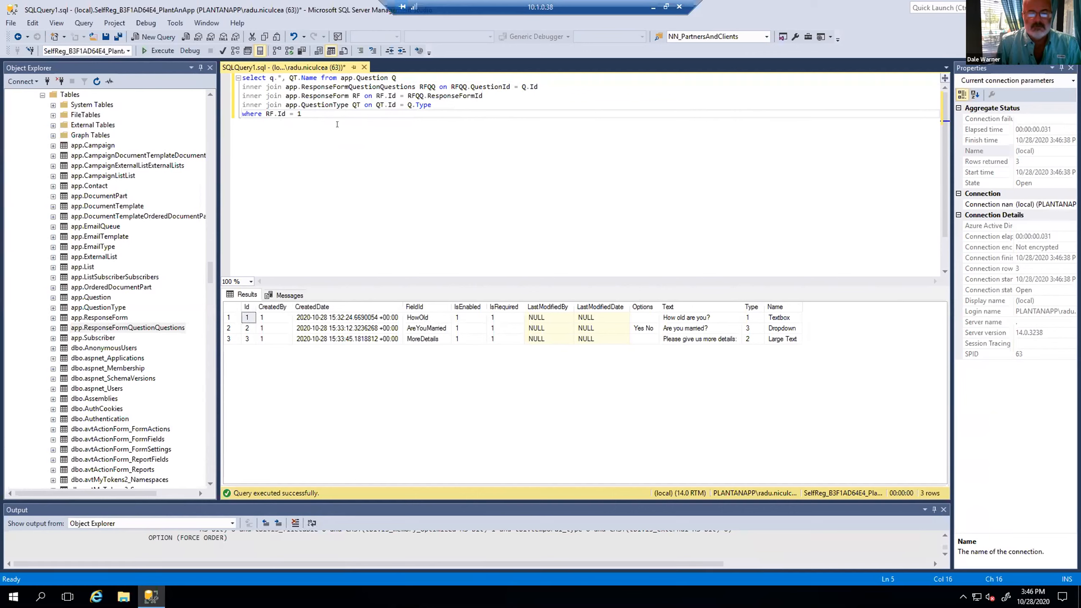
# Step: Copy the whole query, switch to Plant an App and paste it as the SQL query of the Load Entities (SQL) action
pyautogui.hotkey('ctrl', 'a')
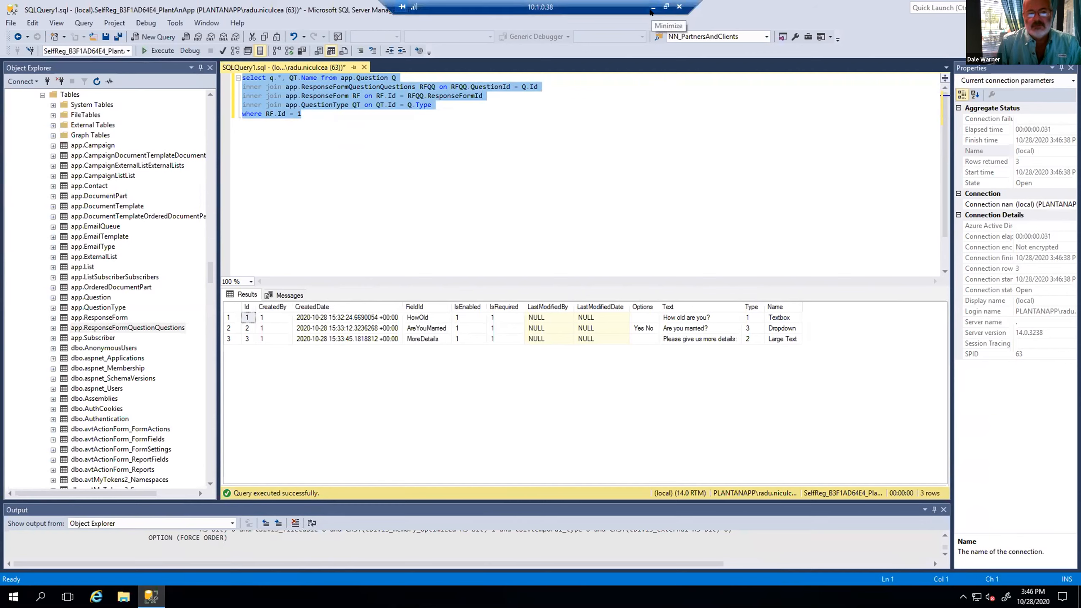
pyautogui.rightClick(303, 89)
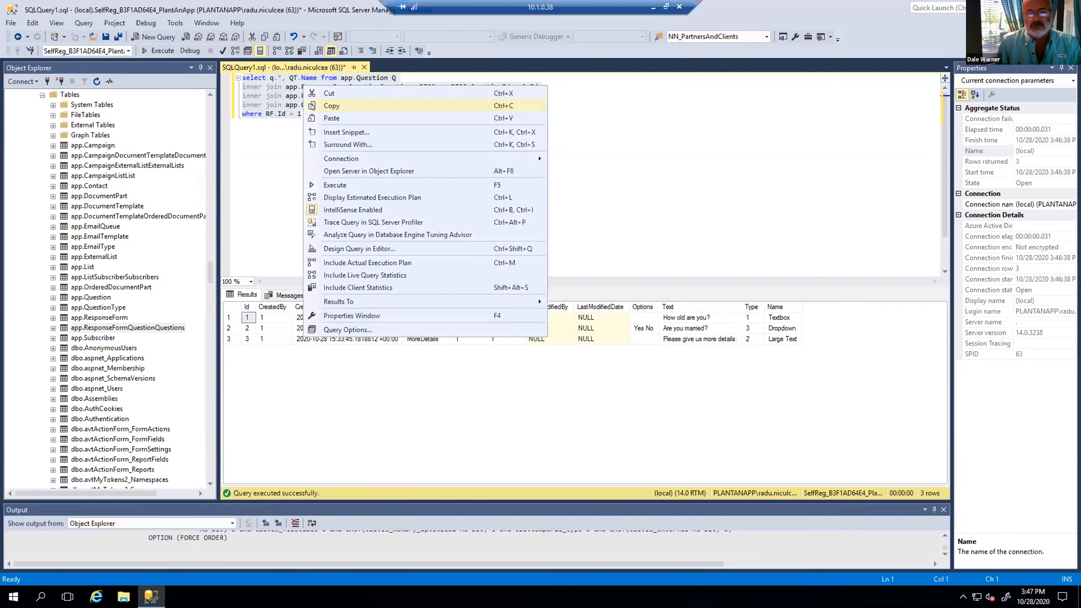
pyautogui.click(315, 107)
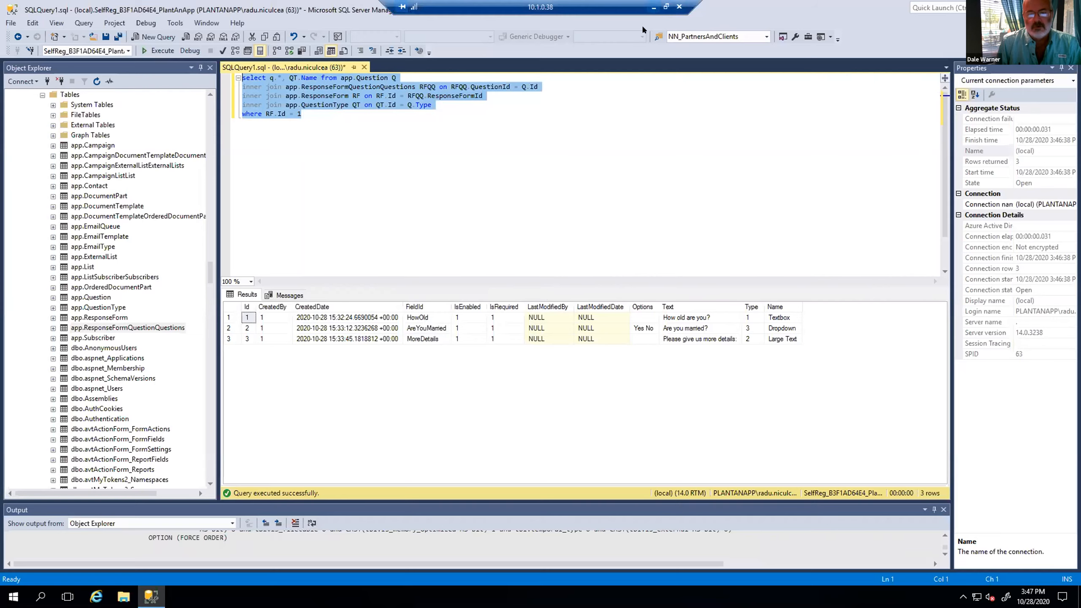
pyautogui.click(653, 7)
pyautogui.click(580, 414)
pyautogui.hotkey('ctrl', 'v')
pyautogui.press('BackSpace')
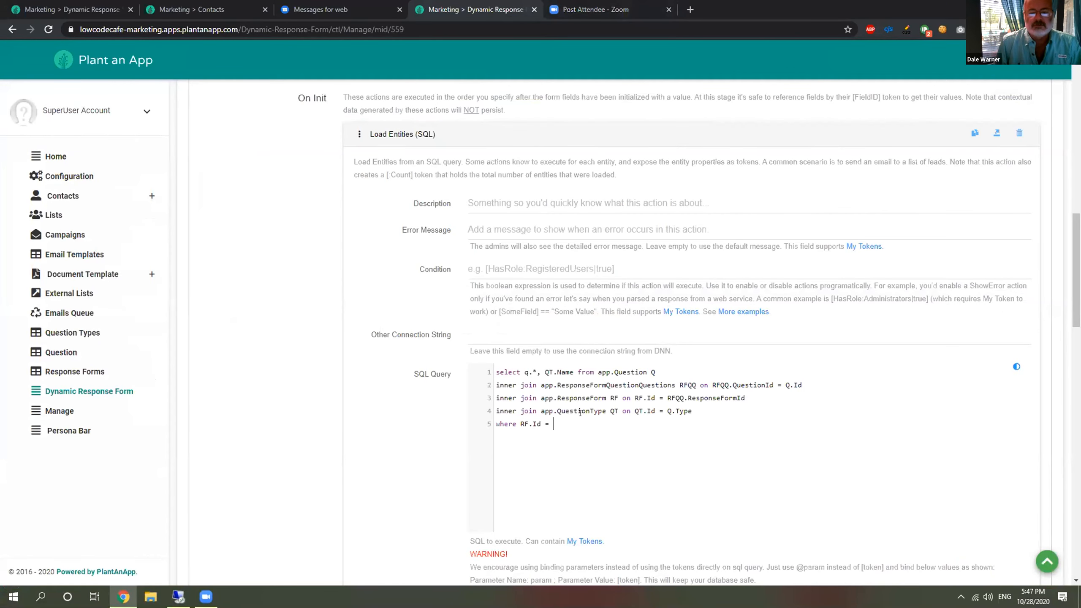
pyautogui.write('@Id')
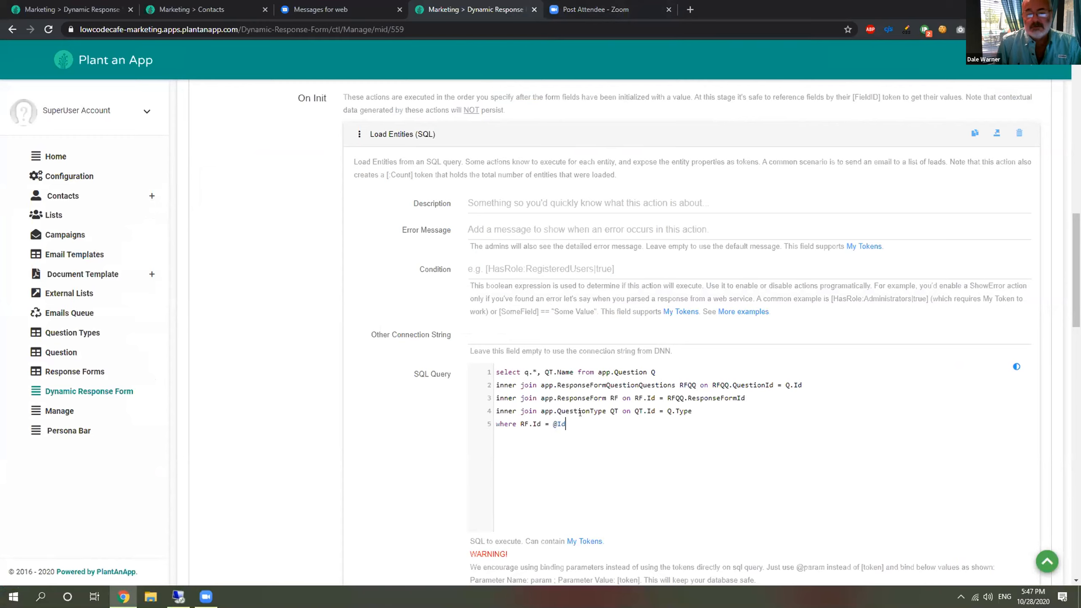
pyautogui.press('BackSpace')
pyautogui.press('BackSpace')
pyautogui.press('BackSpace')
pyautogui.write('@ResponseFormId')
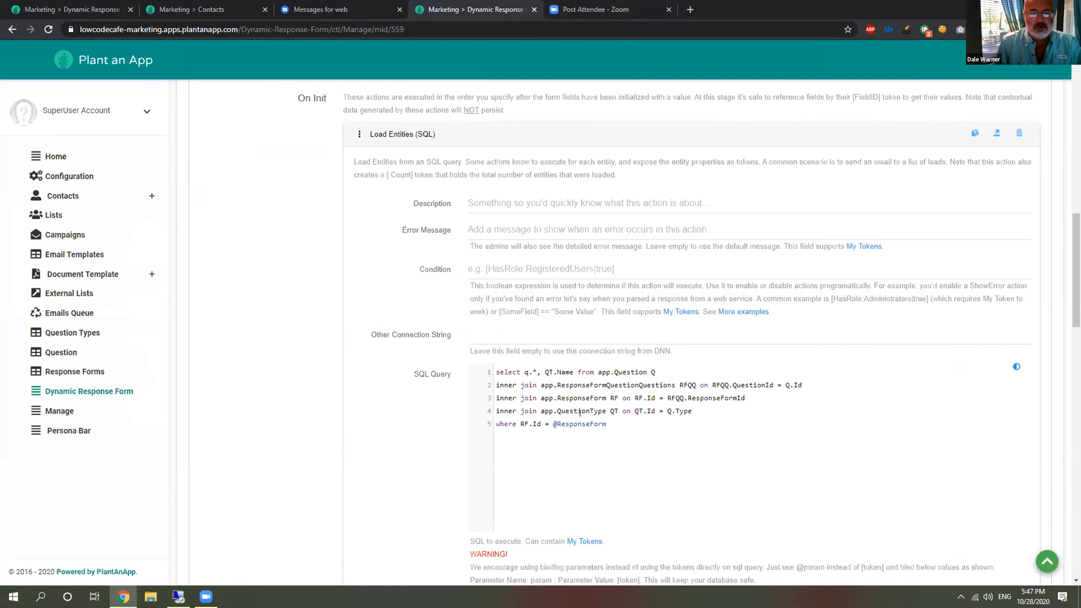
# Step: Add a bound token to the Load Entities action with the parameter name ResponseFormId, copied from the query
pyautogui.scroll(-3, 573, 418)
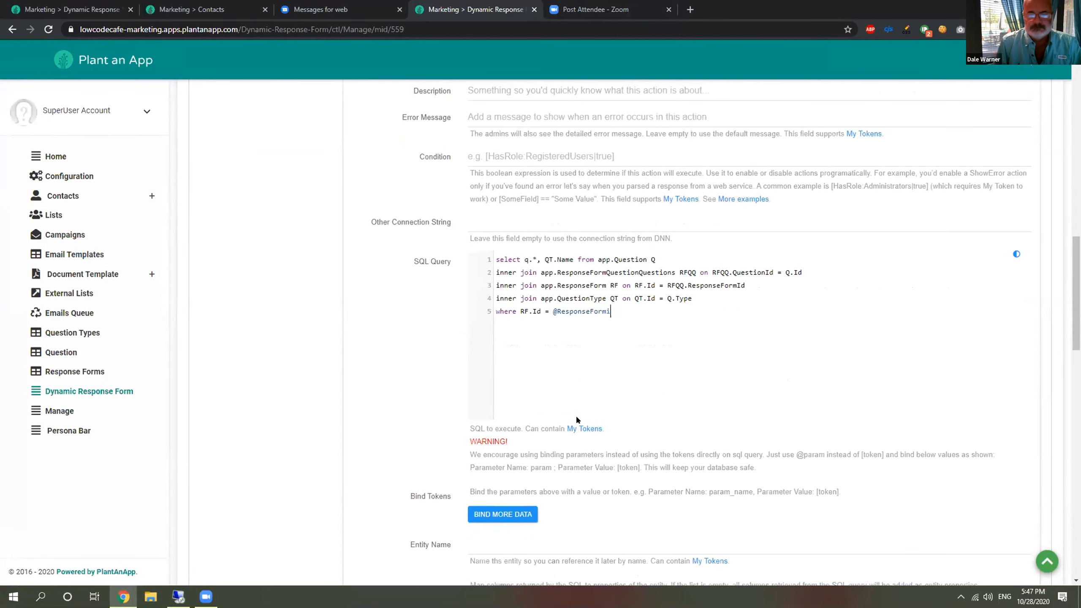
pyautogui.scroll(-3, 542, 402)
pyautogui.click(525, 401)
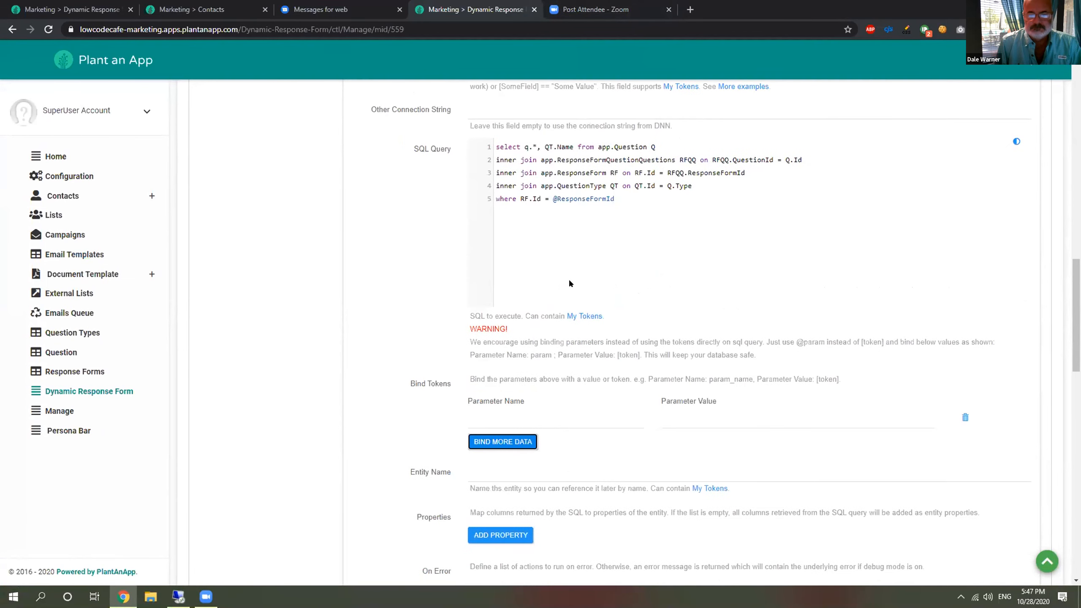
pyautogui.doubleClick(582, 199)
pyautogui.hotkey('ctrl', 'c')
pyautogui.click(552, 416)
pyautogui.hotkey('ctrl', 'v')
# Step: Set the ResponseFormId parameter's value to [QueryString:RF]
pyautogui.click(734, 416)
pyautogui.write('[]')
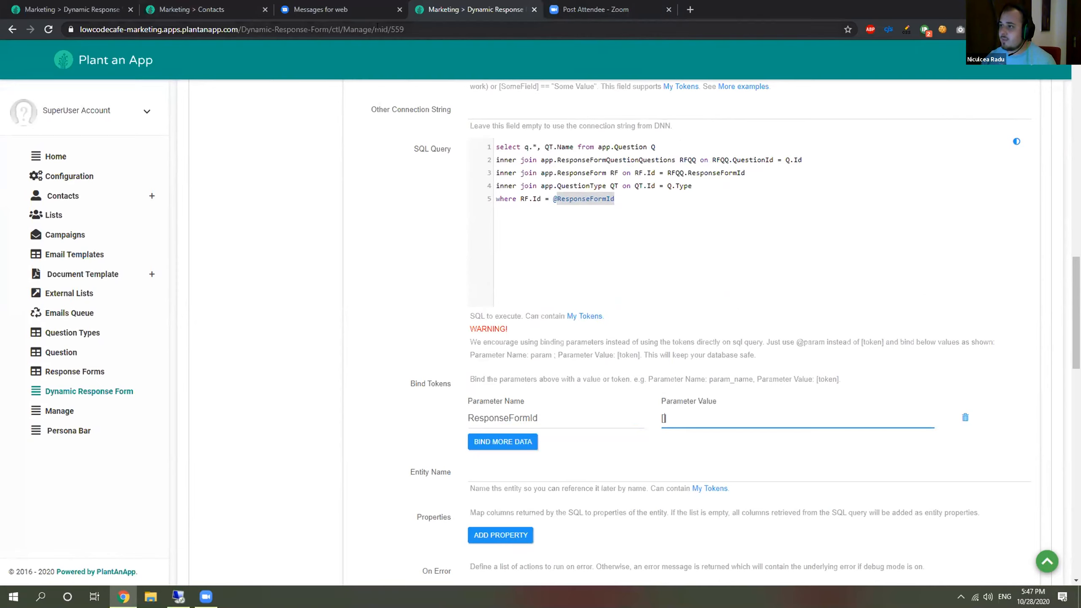
pyautogui.write('QueryString')
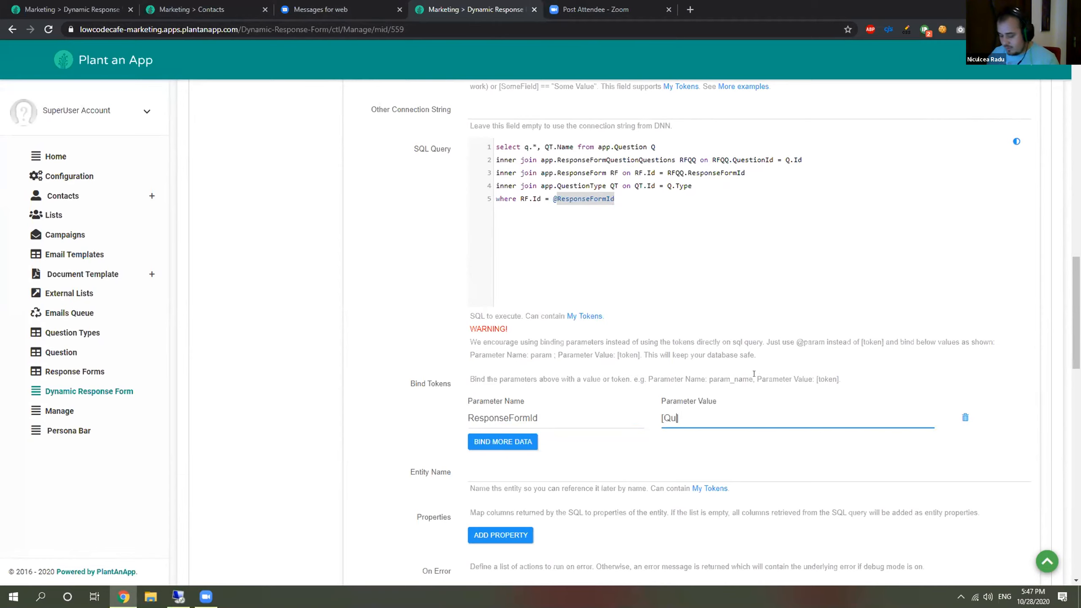
pyautogui.write(':')
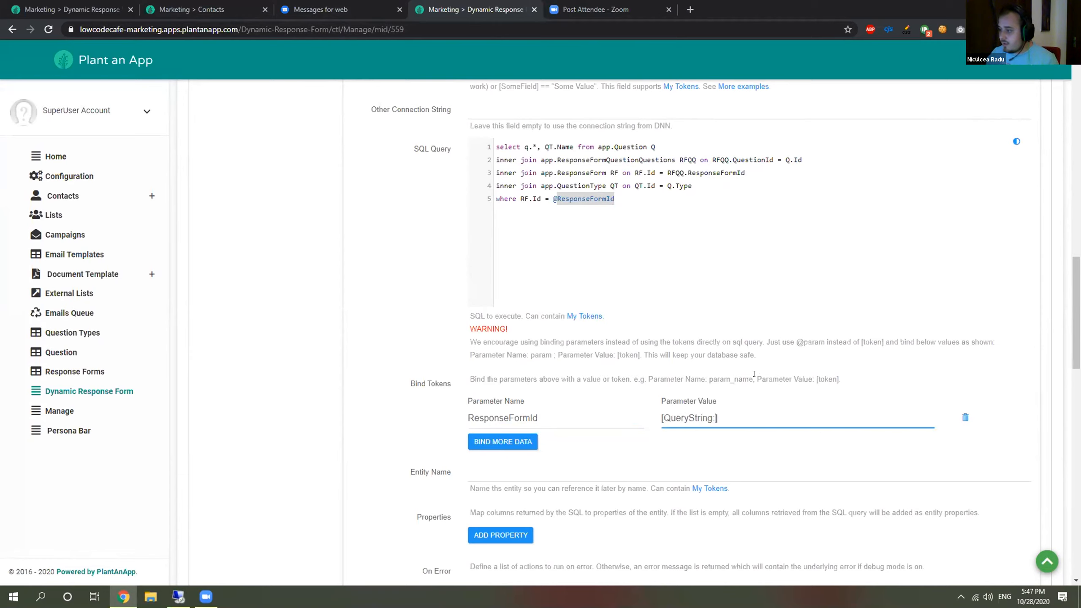
pyautogui.write('RF')
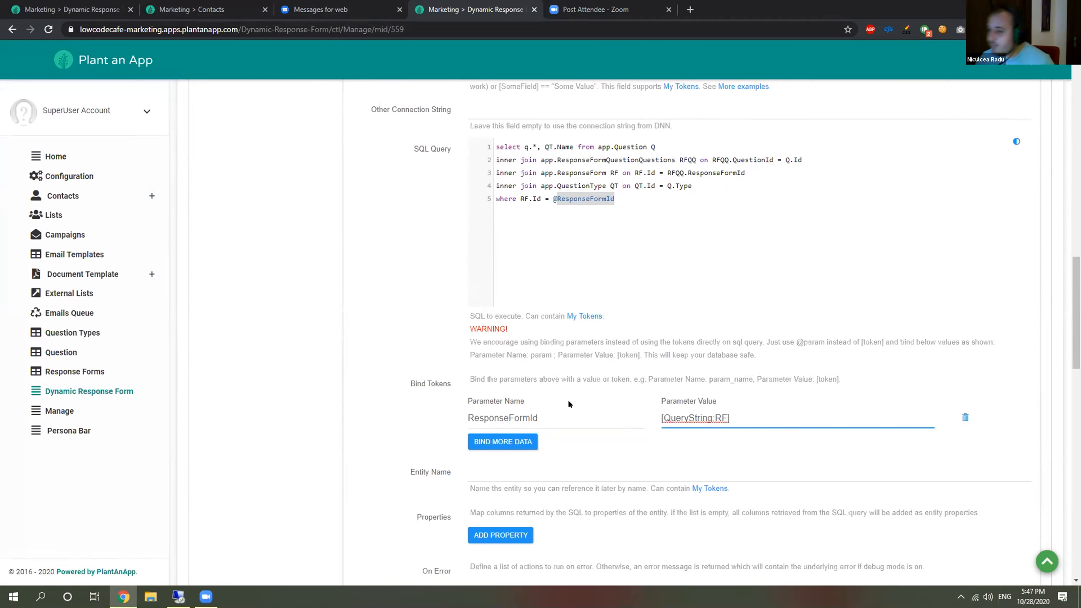
# Step: Name the loaded entity Question and collapse the Load Entities (SQL) action
pyautogui.click(492, 472)
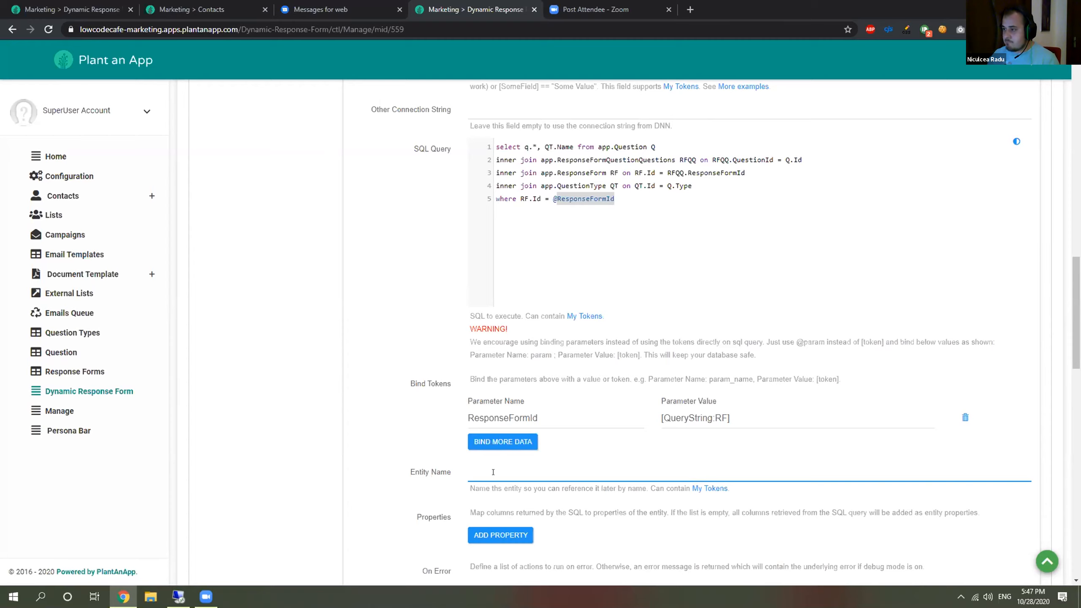
pyautogui.write('Questions')
pyautogui.doubleClick(493, 472)
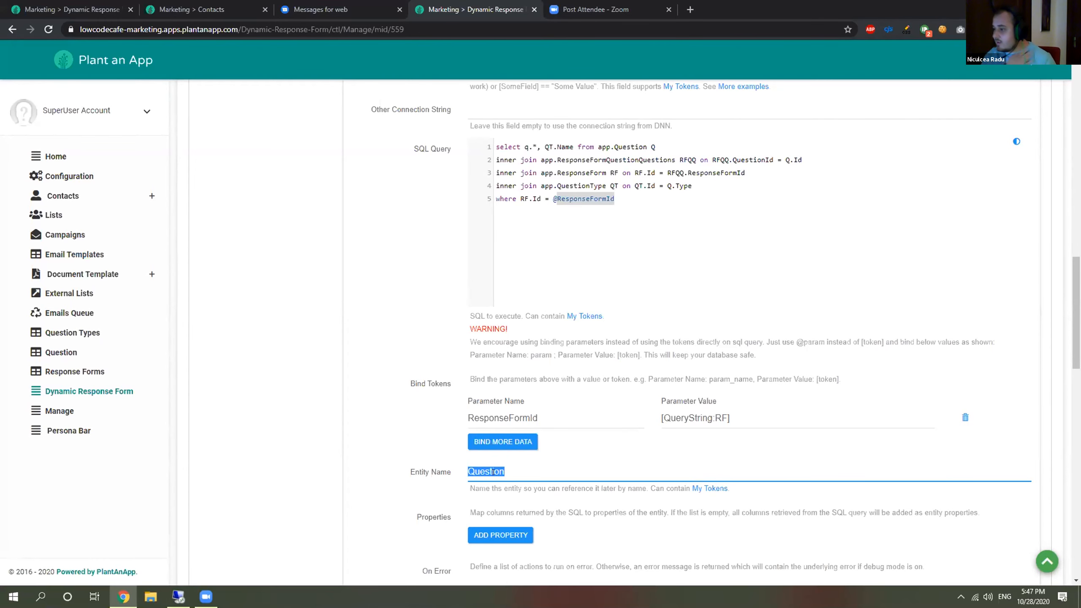
pyautogui.scroll(8, 409, 254)
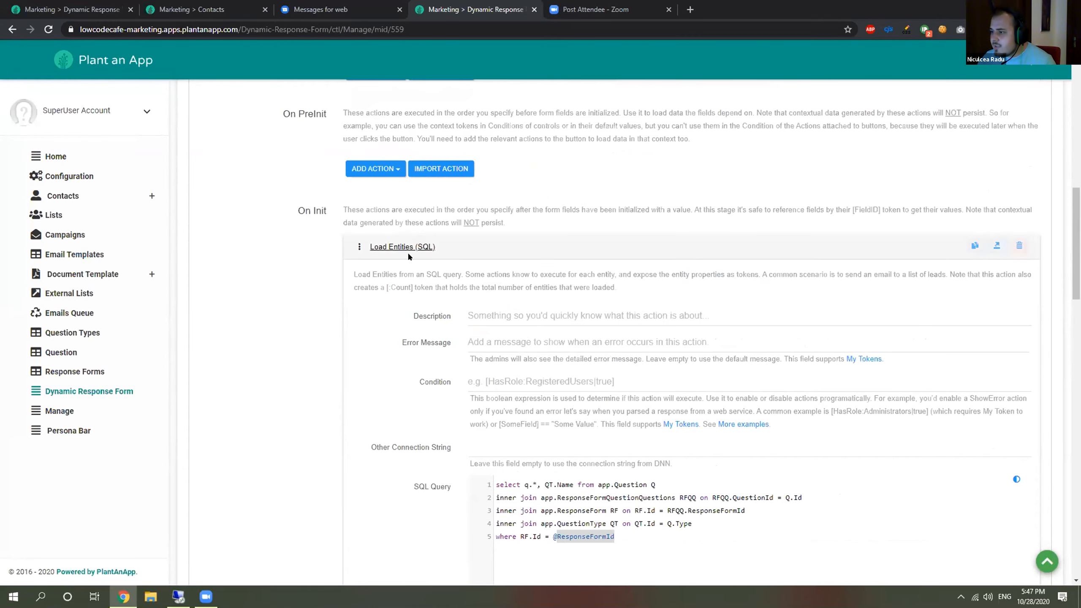
pyautogui.click(402, 253)
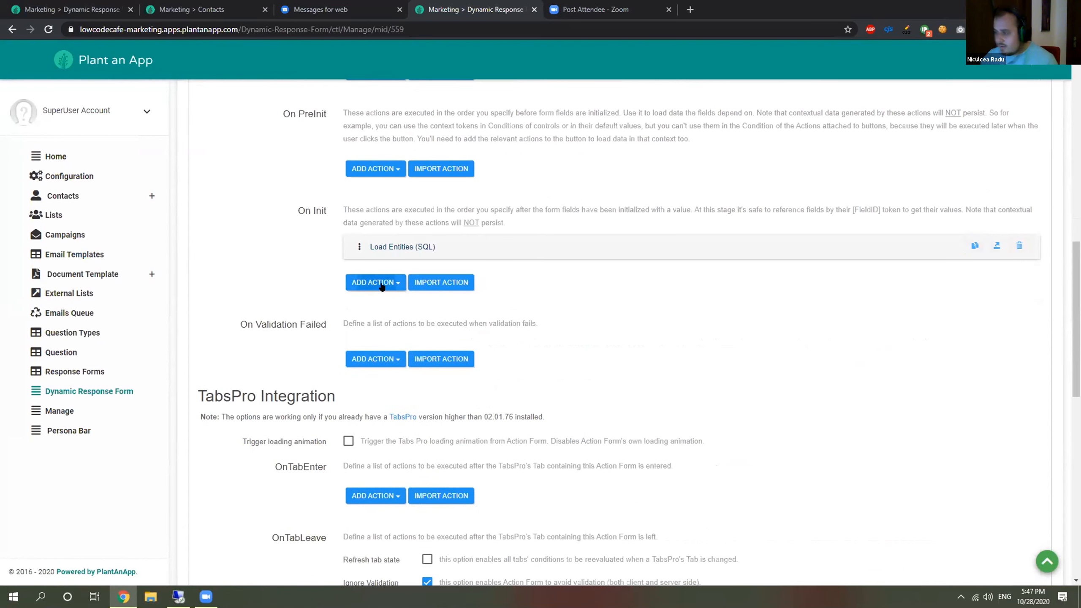
# Step: Add an "Execute actions on entity list" action to On Init and set its entity name to Question
pyautogui.click(381, 284)
pyautogui.write('execute ac')
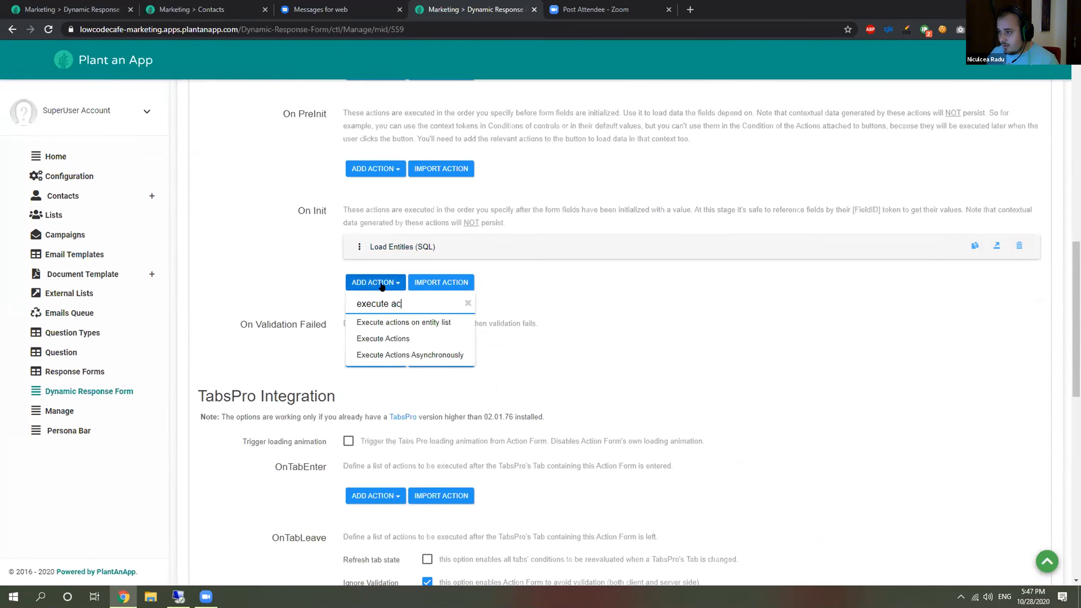
pyautogui.click(416, 322)
pyautogui.click(458, 322)
pyautogui.write('Question')
# Step: Add an Add Textbox action to the list of actions executed on each Question entity, and collapse it
pyautogui.scroll(-5, 436, 328)
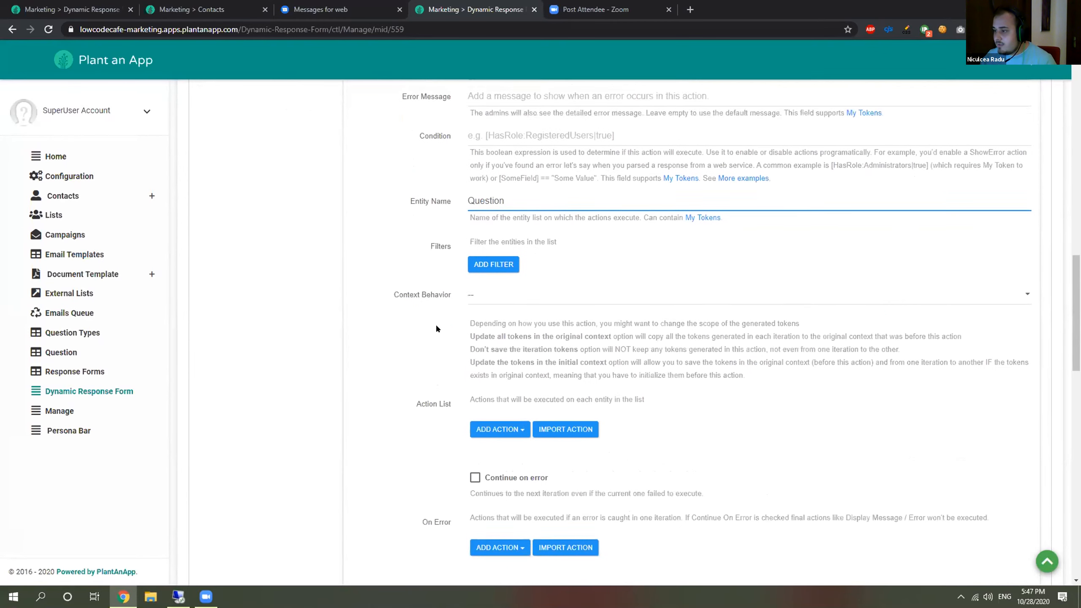
pyautogui.click(499, 324)
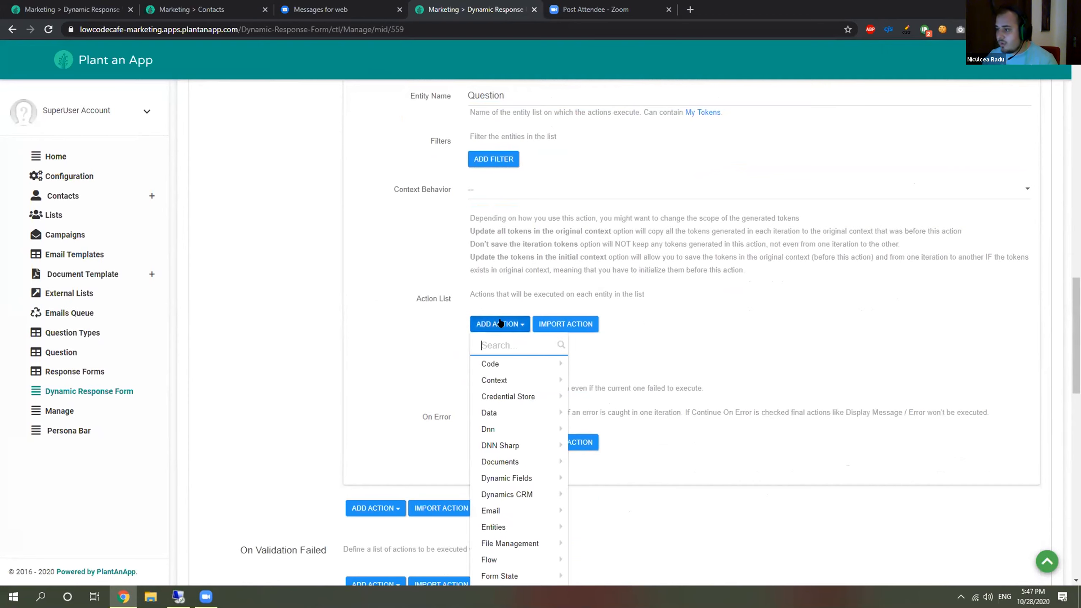
pyautogui.write('add')
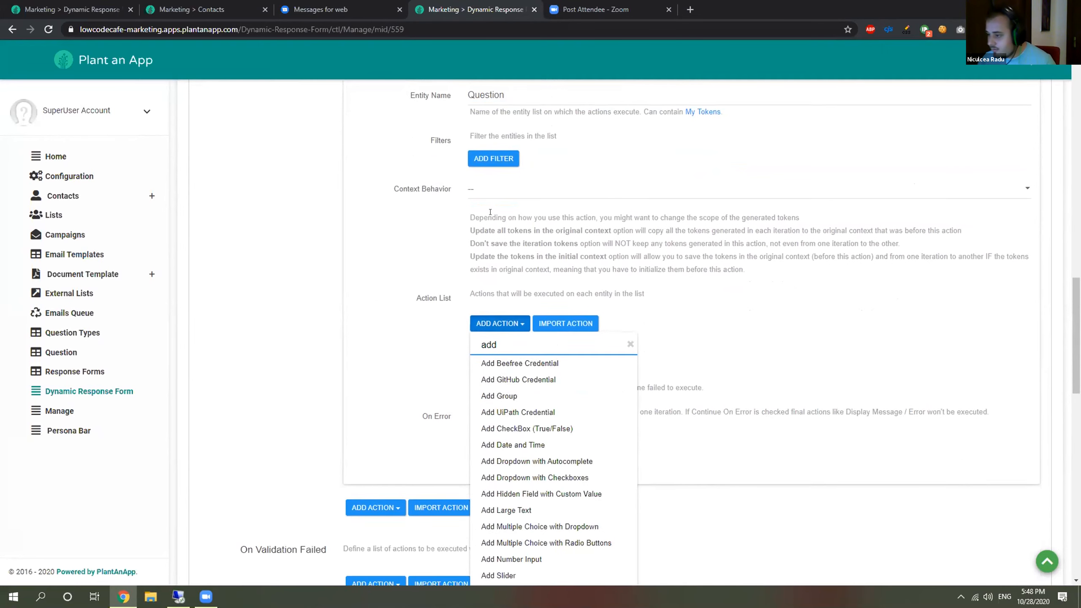
pyautogui.scroll(-4, 554, 256)
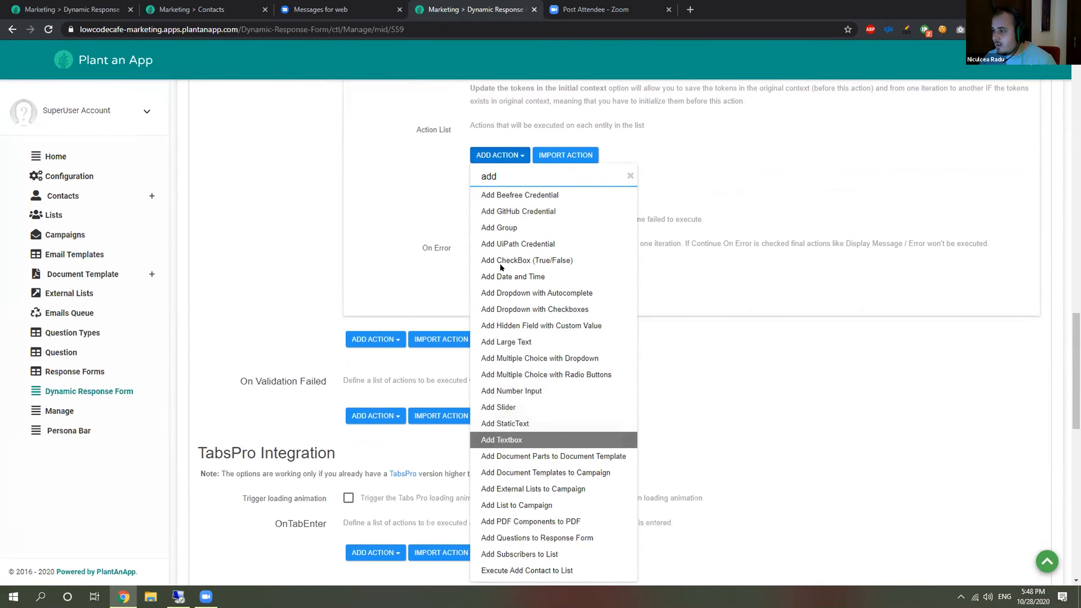
pyautogui.click(510, 440)
pyautogui.click(508, 149)
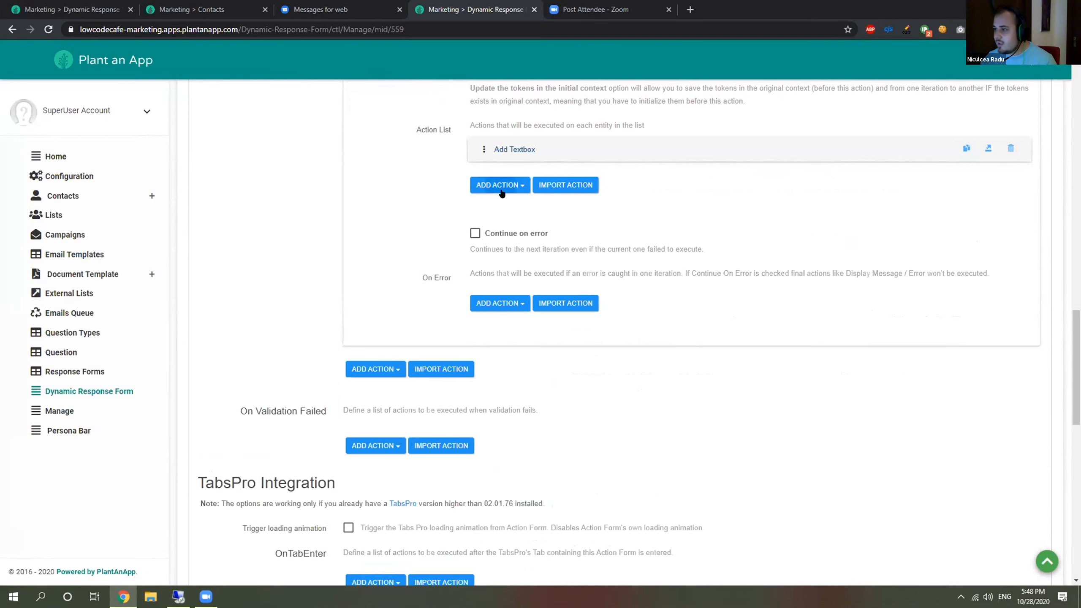
# Step: Add an Add Large Text action below Add Textbox in the per-entity action list
pyautogui.click(502, 190)
pyautogui.write('large')
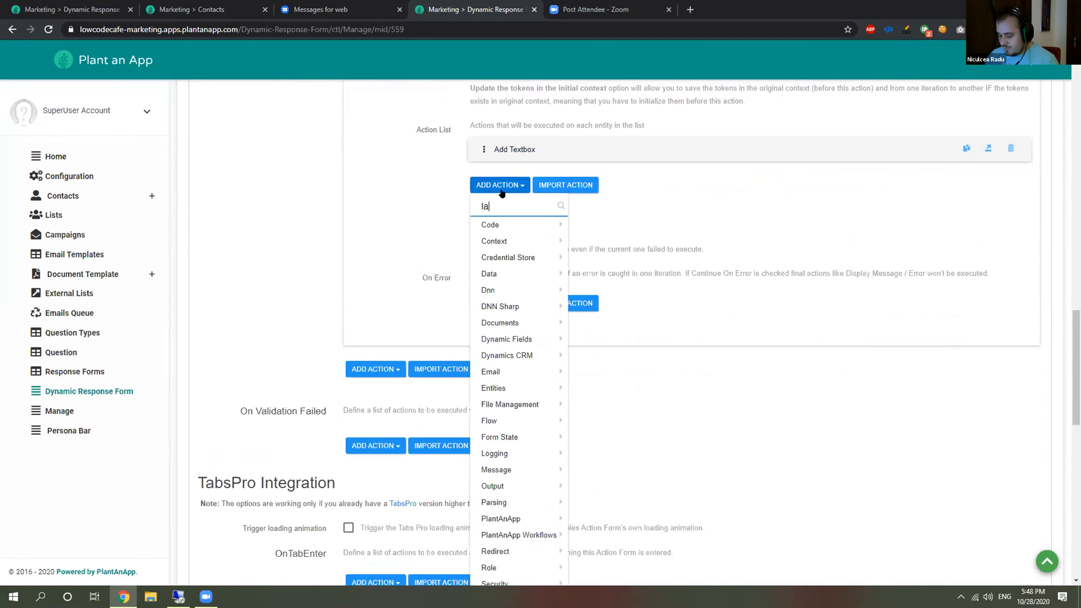
pyautogui.click(520, 223)
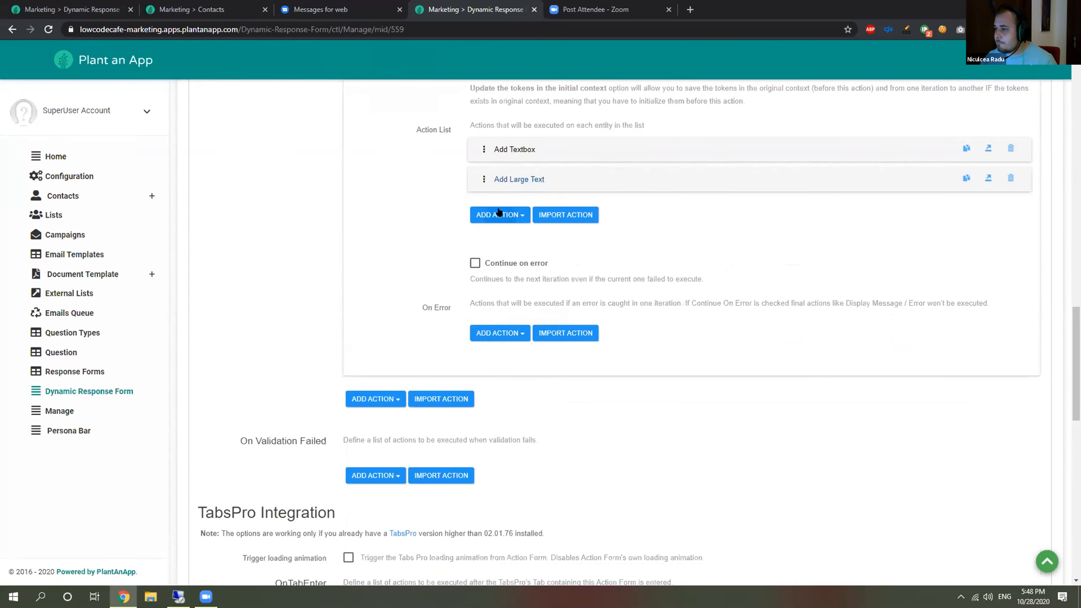
# Step: Add an Add Multiple Choice with Dropdown action below Add Large Text in the per-entity action list, and collapse it
pyautogui.click(499, 212)
pyautogui.write('dropw')
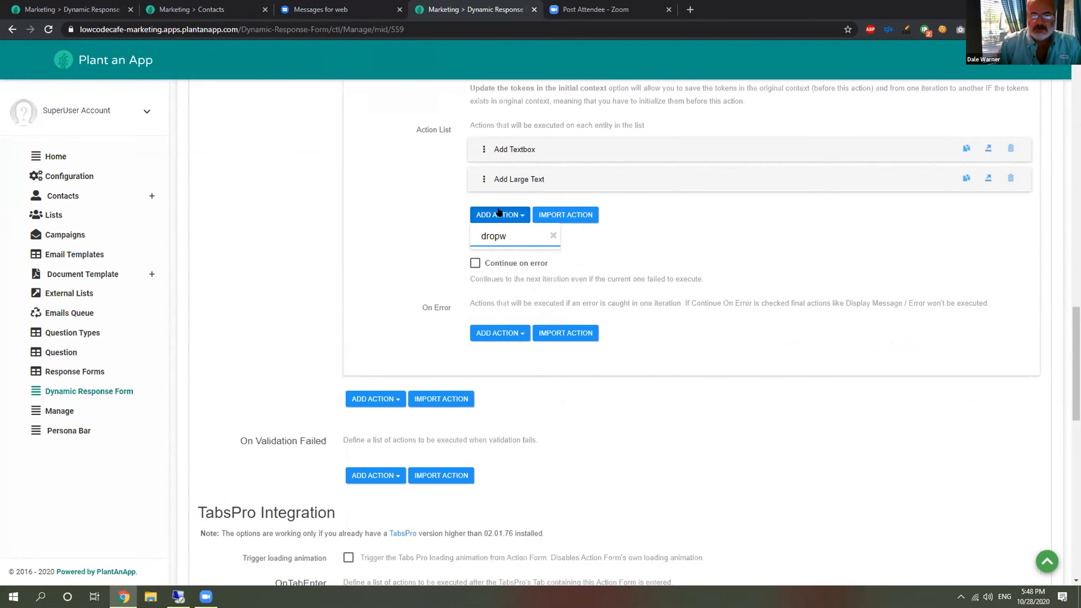
pyautogui.press('BackSpace')
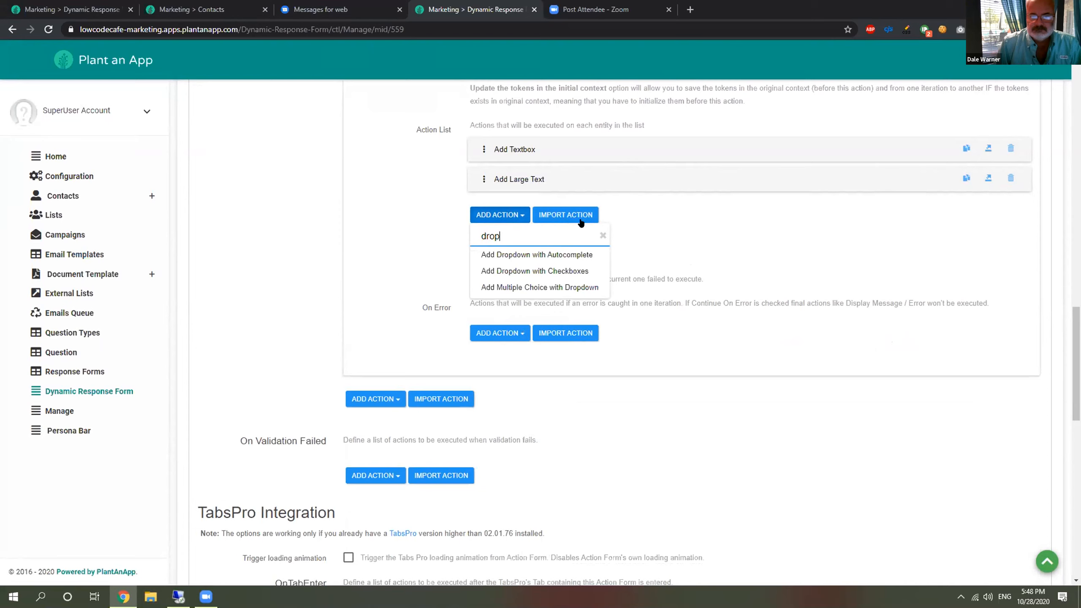
pyautogui.click(576, 284)
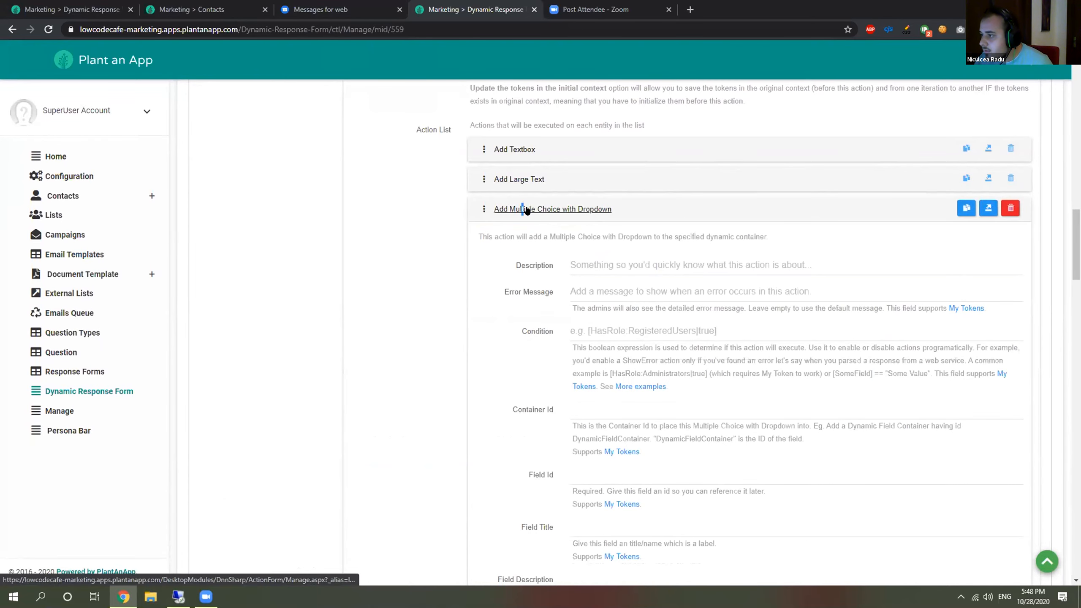
pyautogui.click(527, 210)
# Step: Add an Add Dropdown with Checkboxes action as the fourth action executed on each Question entity, and collapse it
pyautogui.click(501, 244)
pyautogui.write('chec')
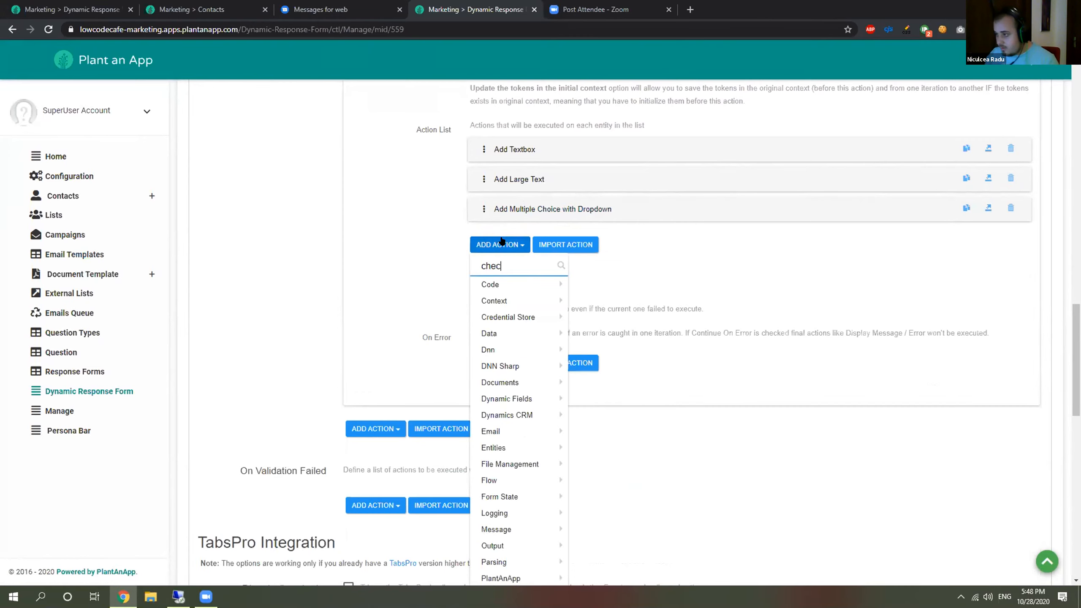
pyautogui.write('k')
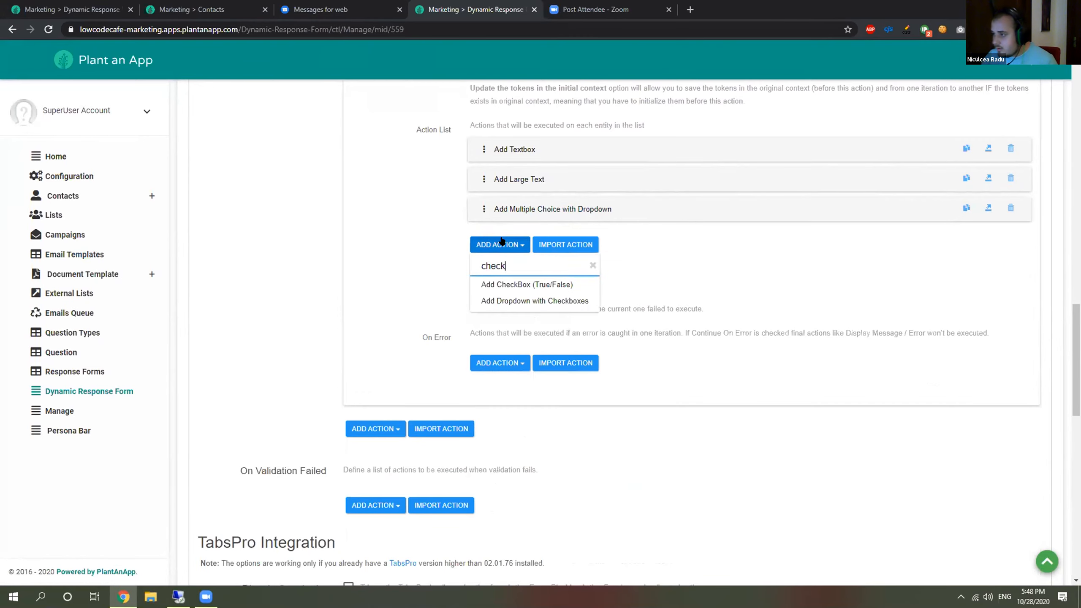
pyautogui.click(528, 301)
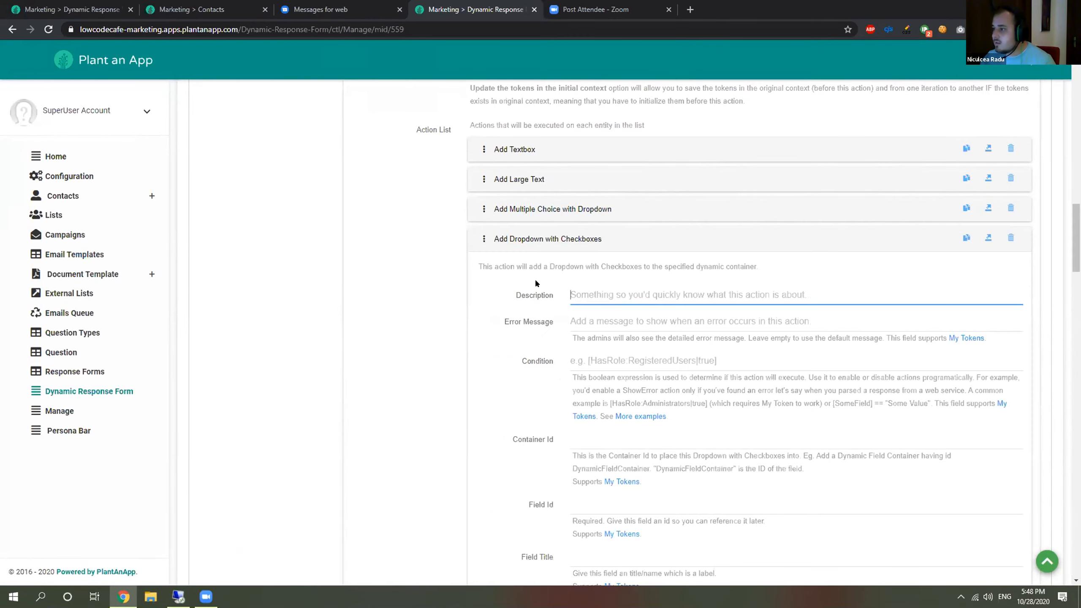
pyautogui.scroll(1, 570, 339)
pyautogui.scroll(1, 572, 339)
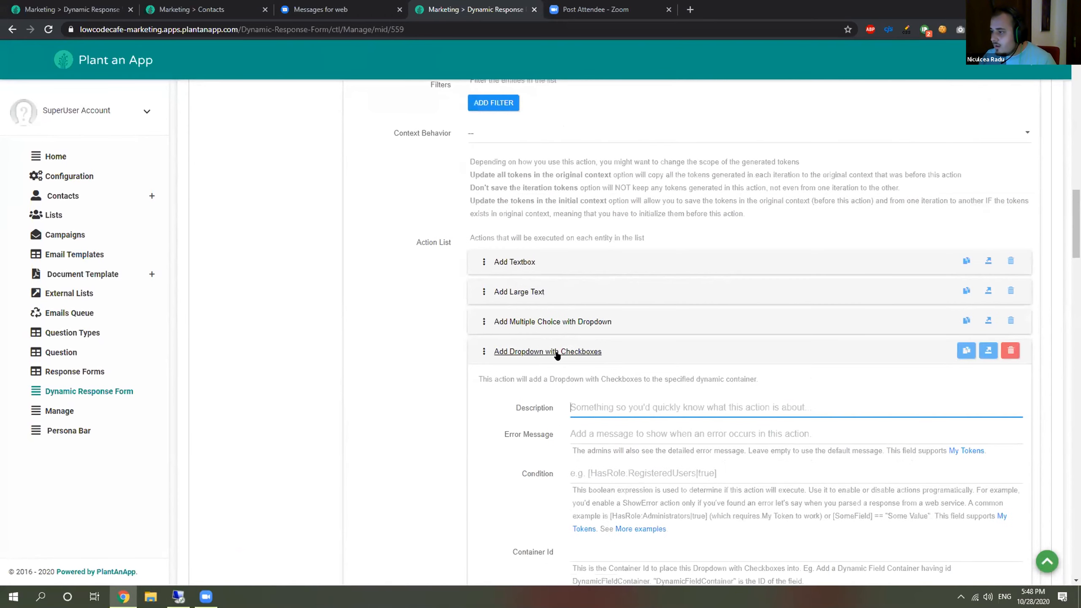
pyautogui.click(555, 353)
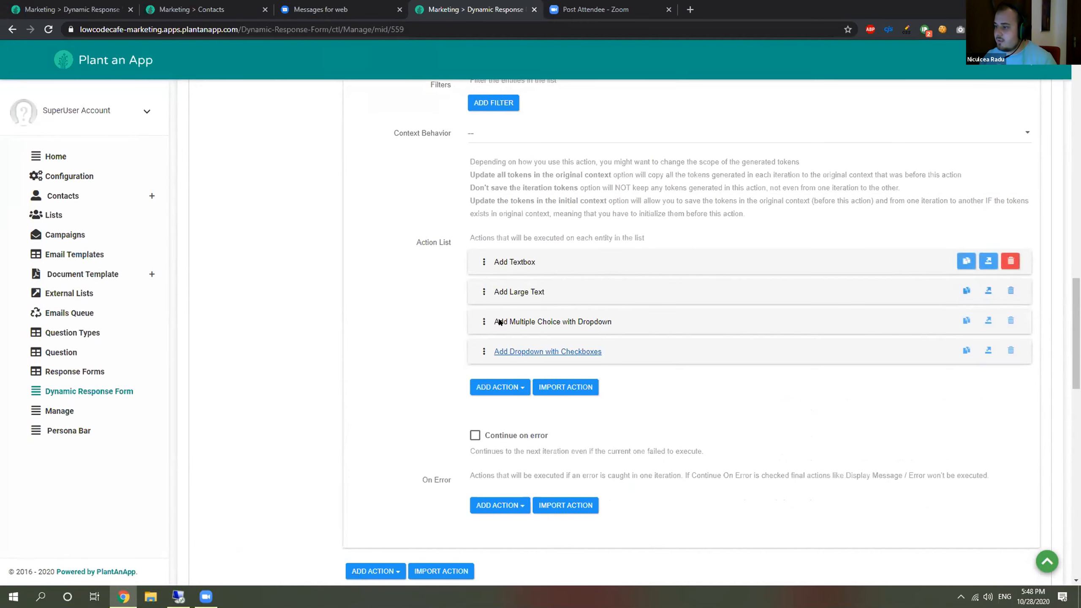
pyautogui.scroll(1, 505, 368)
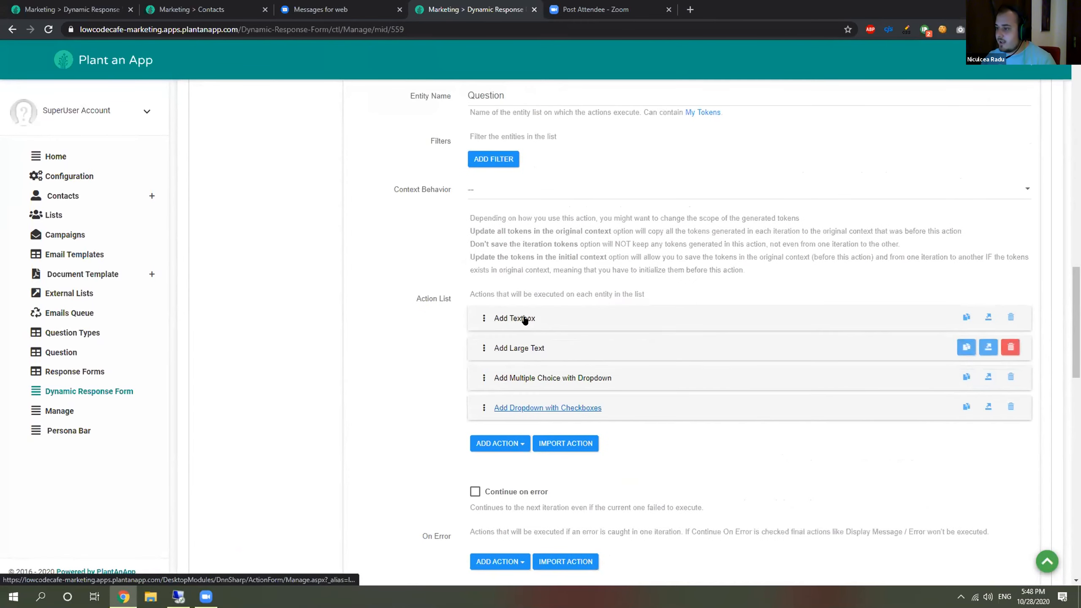
pyautogui.click(523, 315)
pyautogui.scroll(-1, 524, 318)
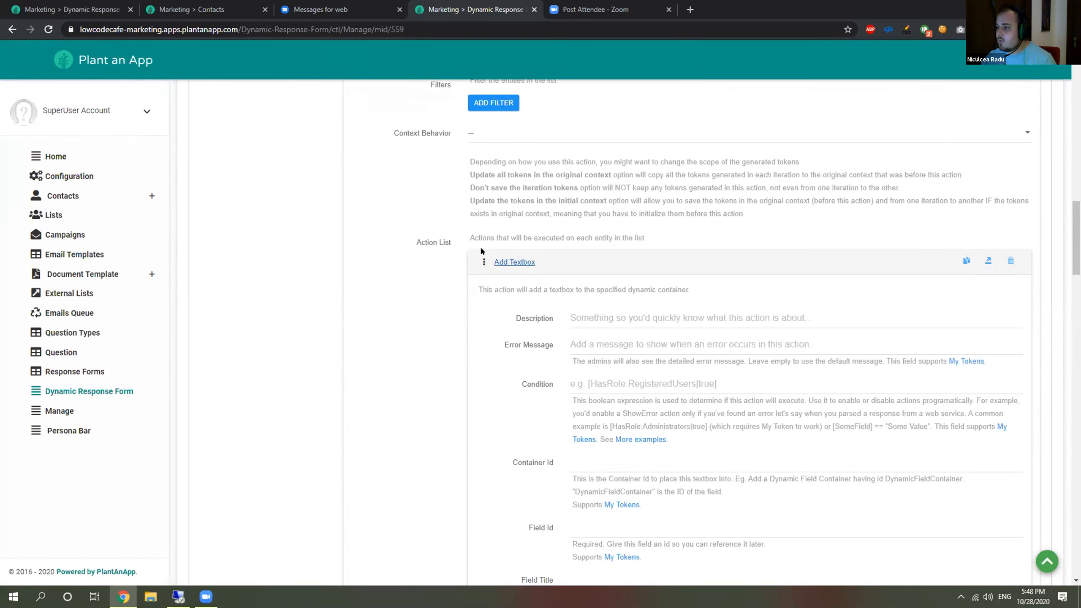
pyautogui.click(484, 262)
pyautogui.scroll(3, 255, 553)
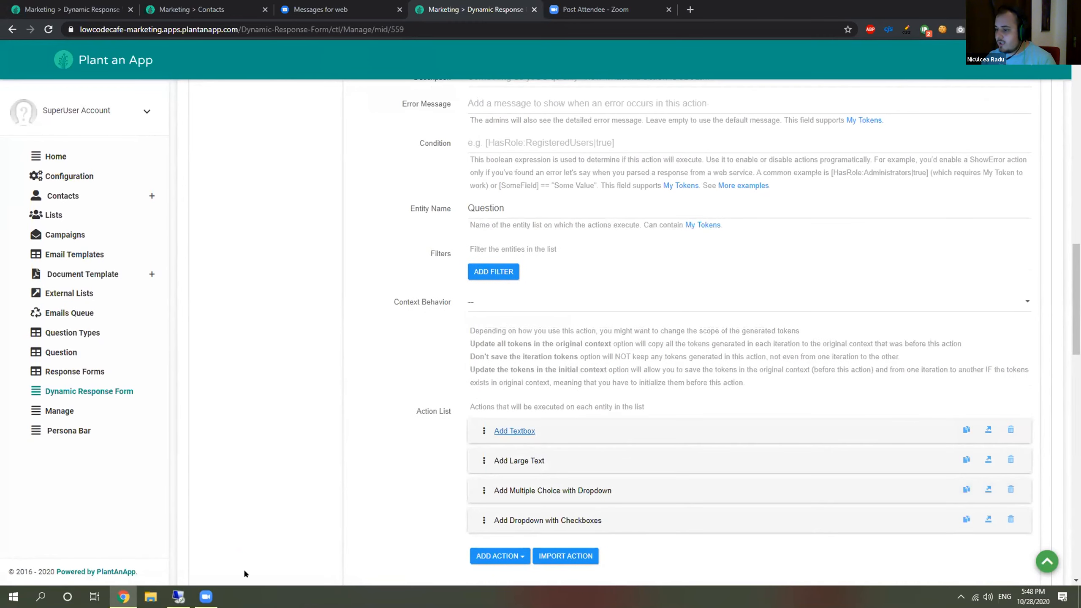
# Step: Switch to SQL Server Management Studio and alias QT.Name as QuestionTypeName in the question query
pyautogui.click(180, 595)
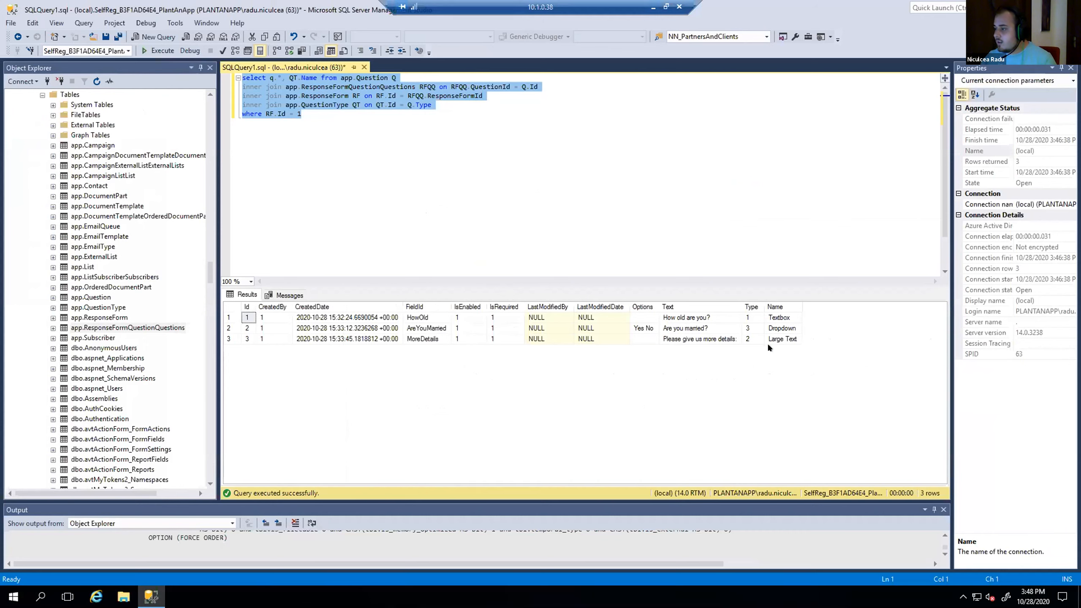
pyautogui.click(779, 319)
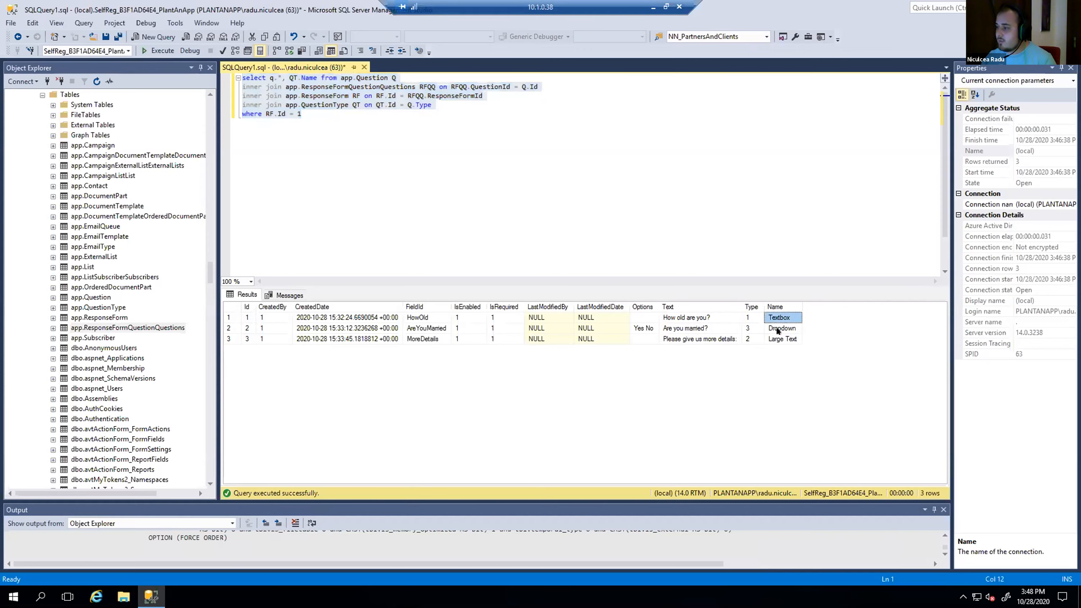
pyautogui.click(302, 78)
pyautogui.click(316, 78)
pyautogui.write('as')
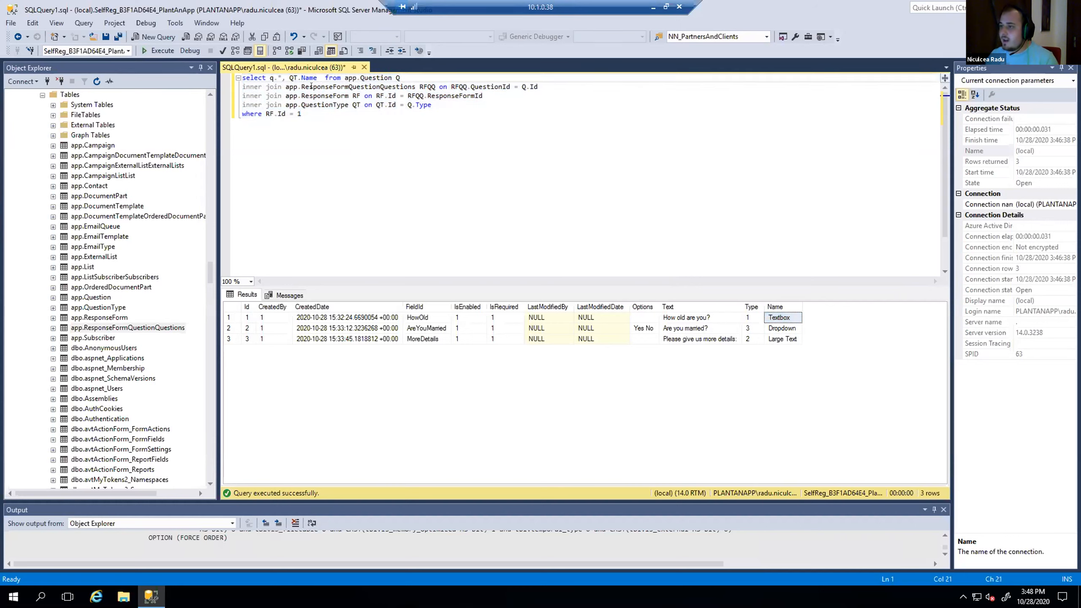
pyautogui.press('BackSpace')
pyautogui.press('BackSpace')
pyautogui.press('BackSpace')
pyautogui.write('as ')
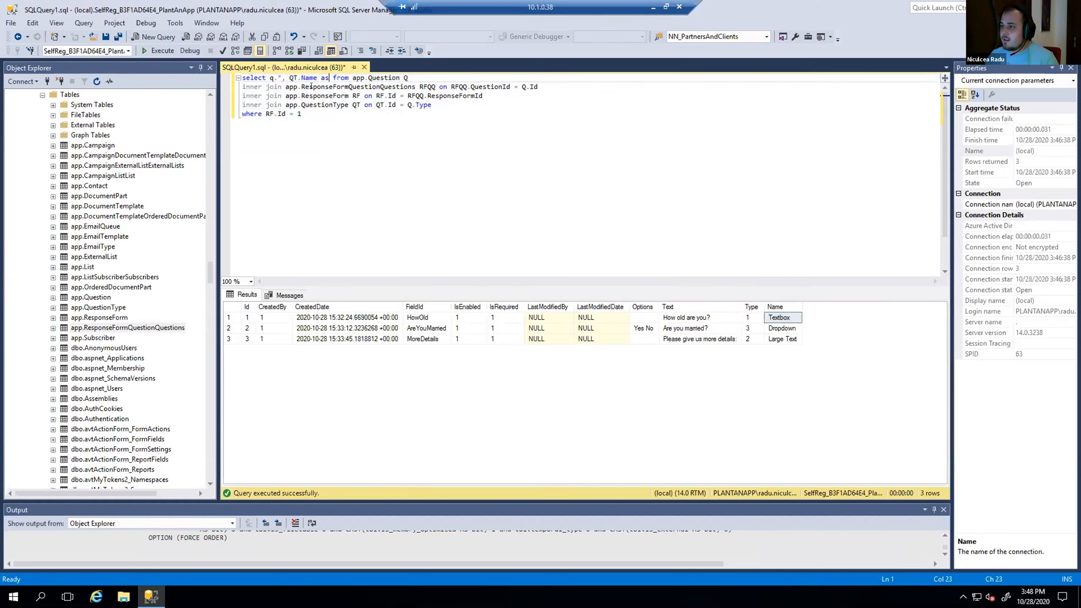
pyautogui.write('Question')
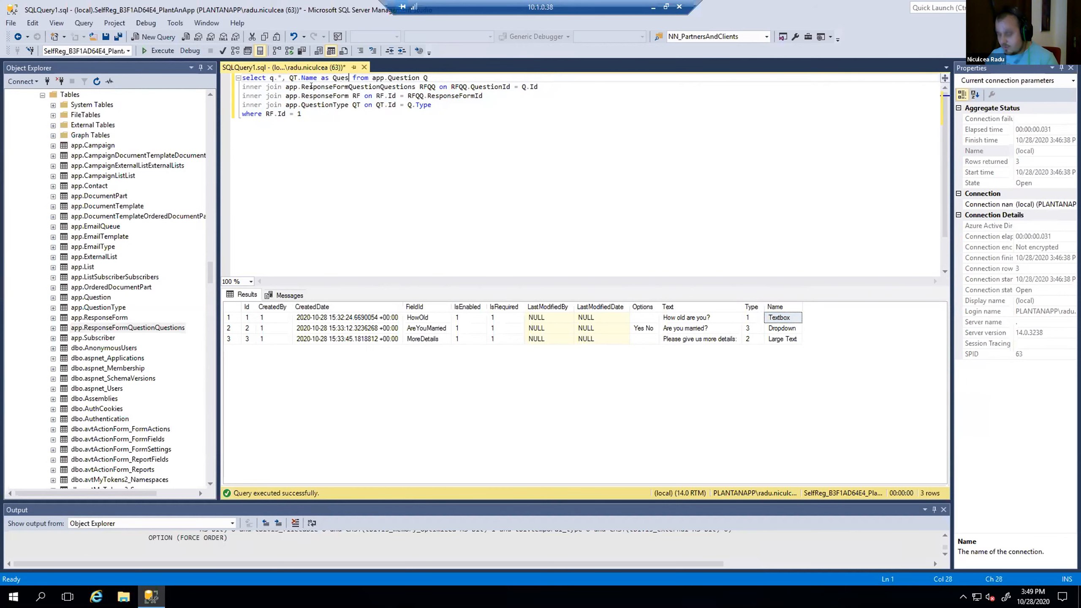
pyautogui.write('TypeName')
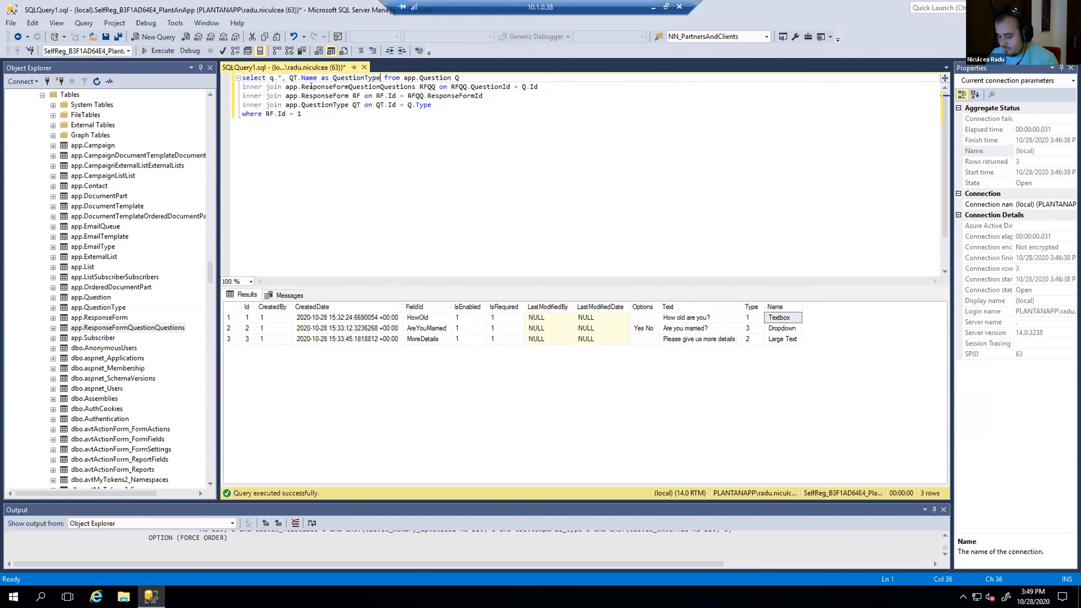
# Step: Run the updated question query and copy its select and join lines without the where clause
pyautogui.click(384, 170)
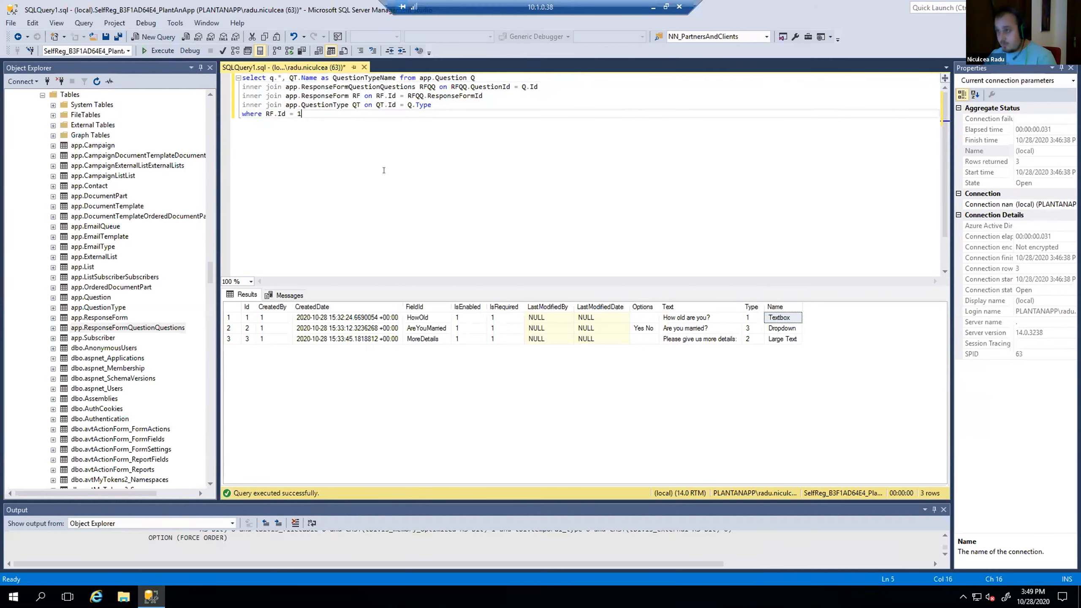
pyautogui.press('F5')
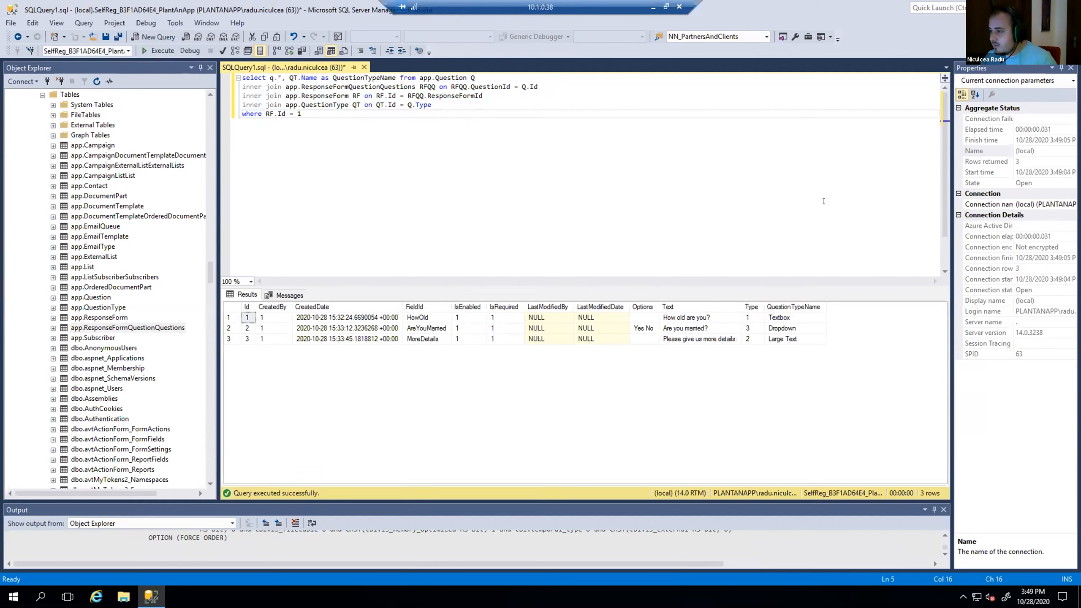
pyautogui.moveTo(455, 103); pyautogui.dragTo(134, 51)
pyautogui.hotkey('ctrl', 'c')
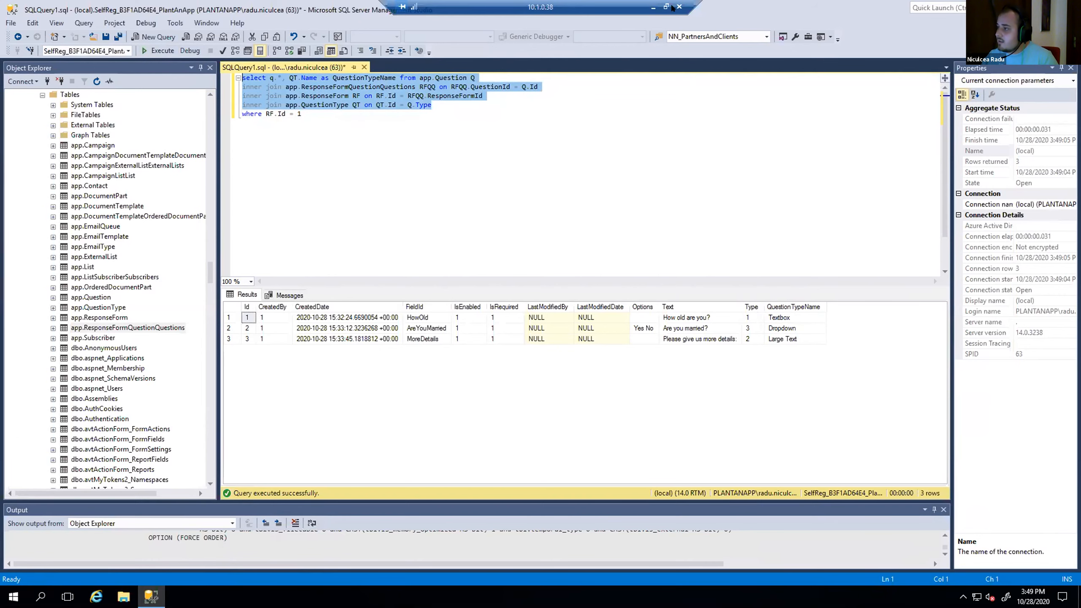
# Step: Return to the browser and replace the select and join lines of the Load Entities (SQL) query with the copied ones
pyautogui.click(653, 7)
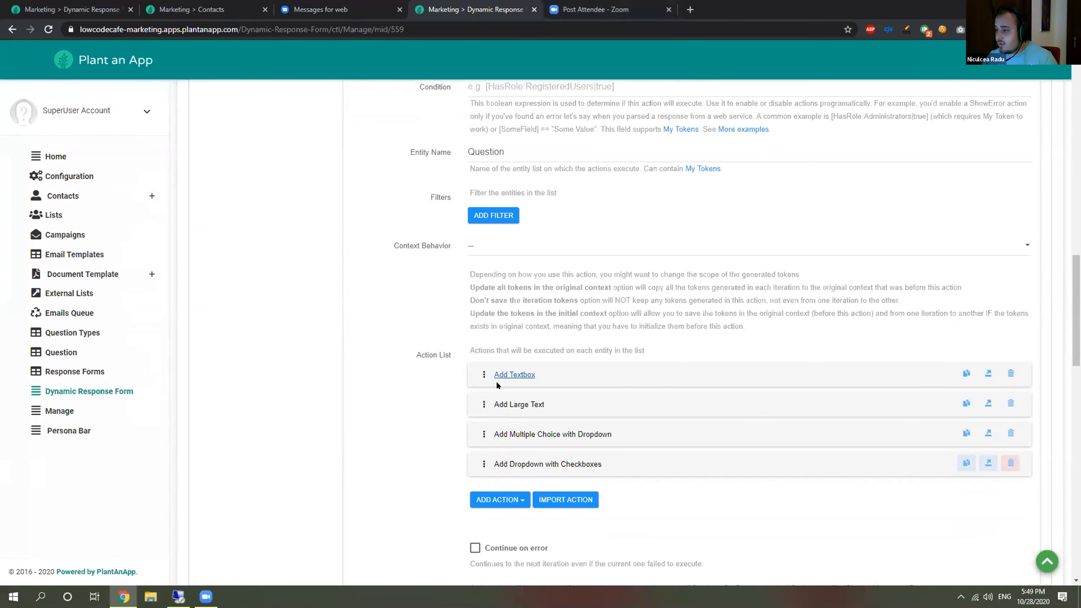
pyautogui.scroll(-2, 496, 366)
pyautogui.scroll(6, 512, 279)
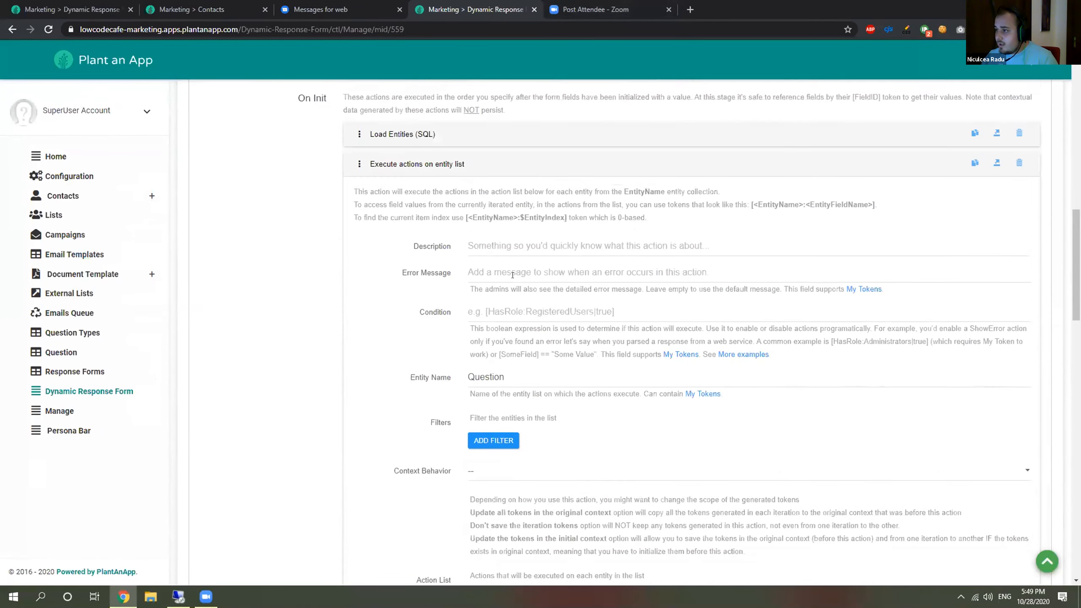
pyautogui.scroll(5, 469, 323)
pyautogui.click(415, 360)
pyautogui.scroll(-5, 596, 375)
pyautogui.moveTo(697, 357); pyautogui.dragTo(447, 304)
pyautogui.hotkey('ctrl', 'v')
# Step: Set the Add Textbox action's condition to [Question:QuestionTypeName] == "Textbox", reusing the column alias from the SQL query
pyautogui.doubleClick(628, 315)
pyautogui.hotkey('ctrl', 'c')
pyautogui.scroll(-15, 617, 316)
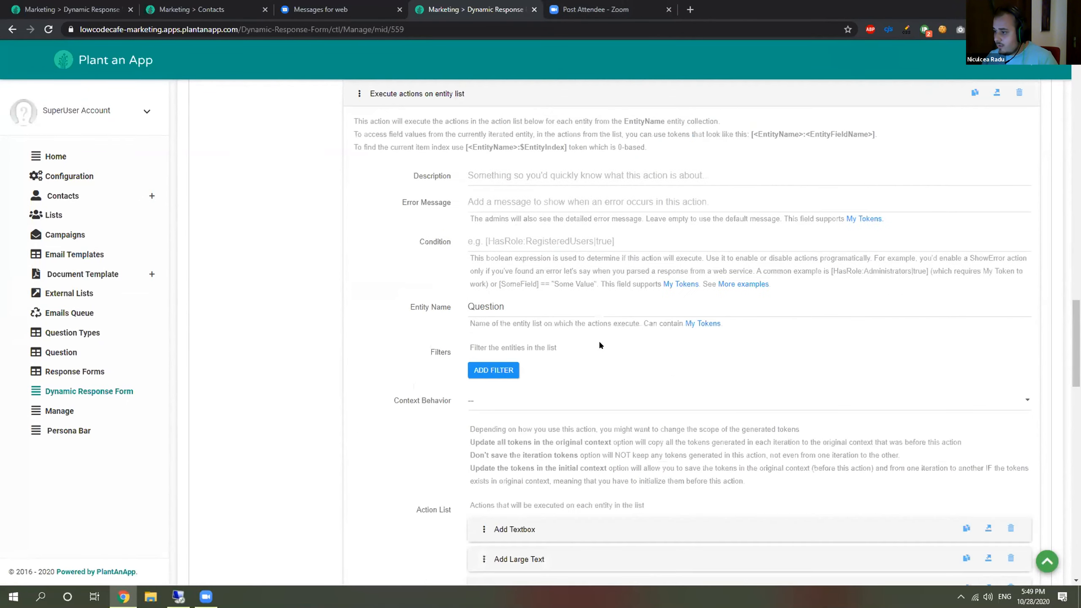
pyautogui.scroll(-5, 553, 324)
pyautogui.click(513, 307)
pyautogui.scroll(-5, 596, 298)
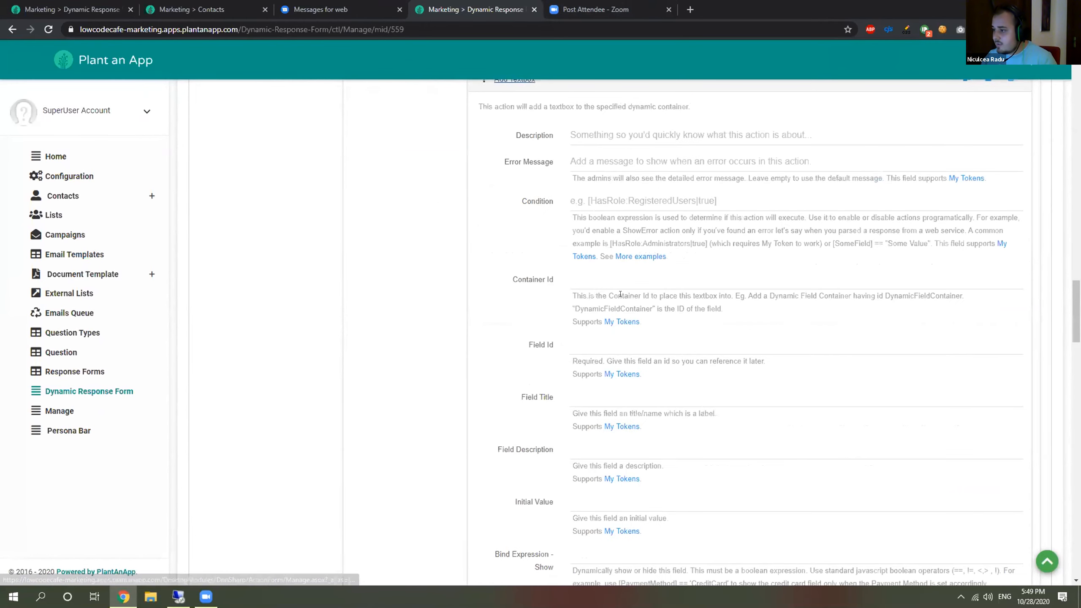
pyautogui.click(601, 195)
pyautogui.write('[')
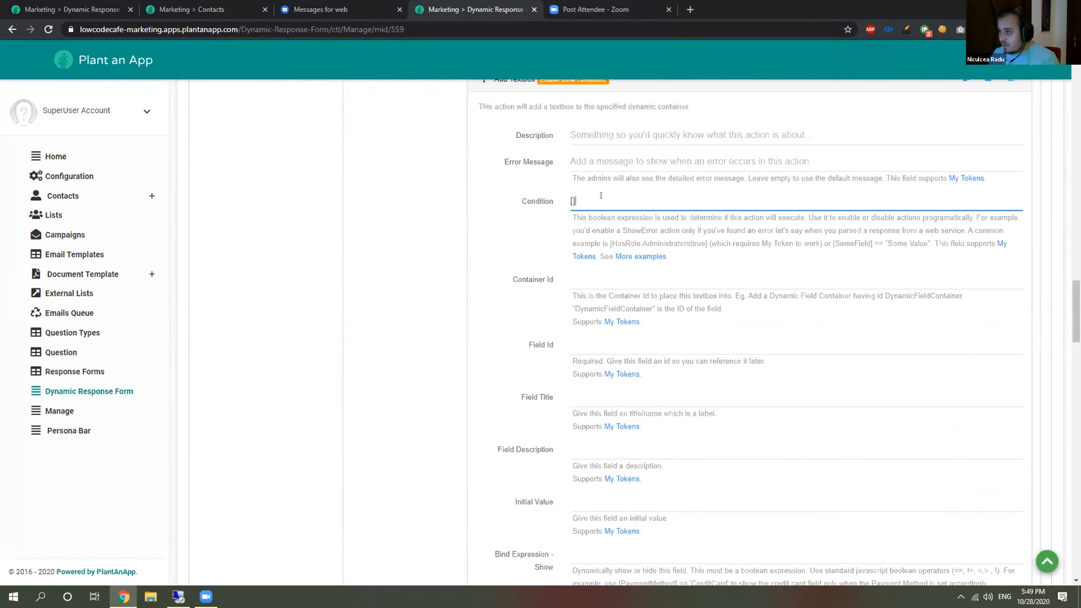
pyautogui.write('Question:')
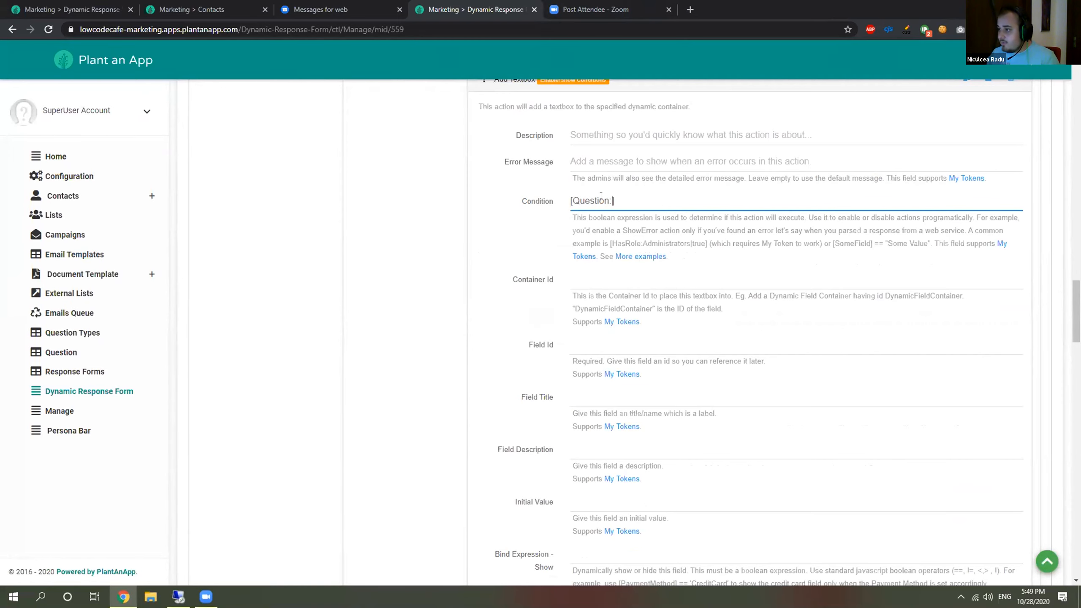
pyautogui.hotkey('ctrl', 'v')
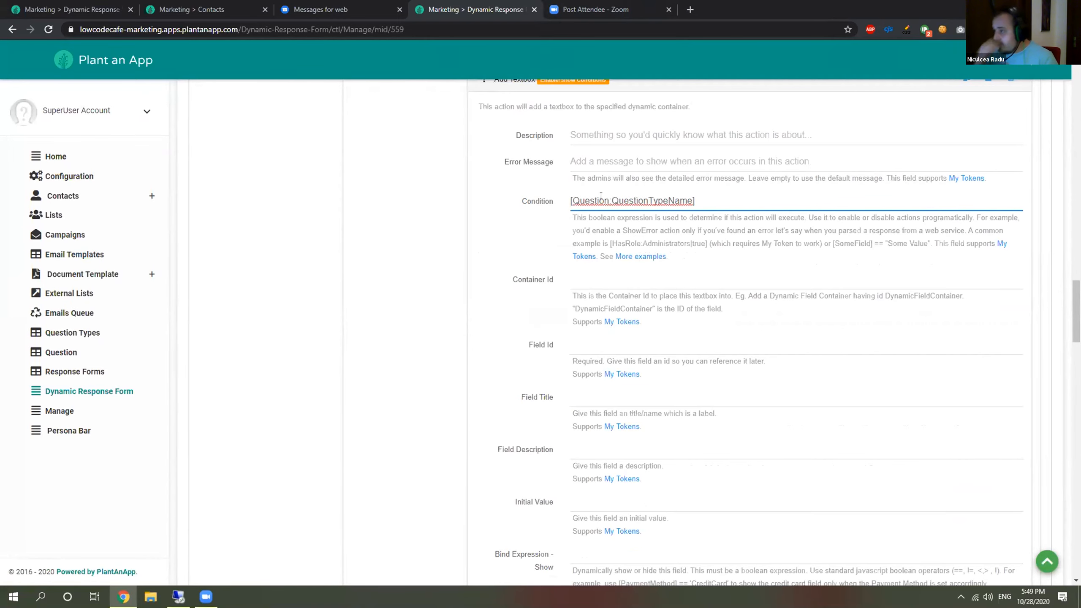
pyautogui.scroll(4, 683, 355)
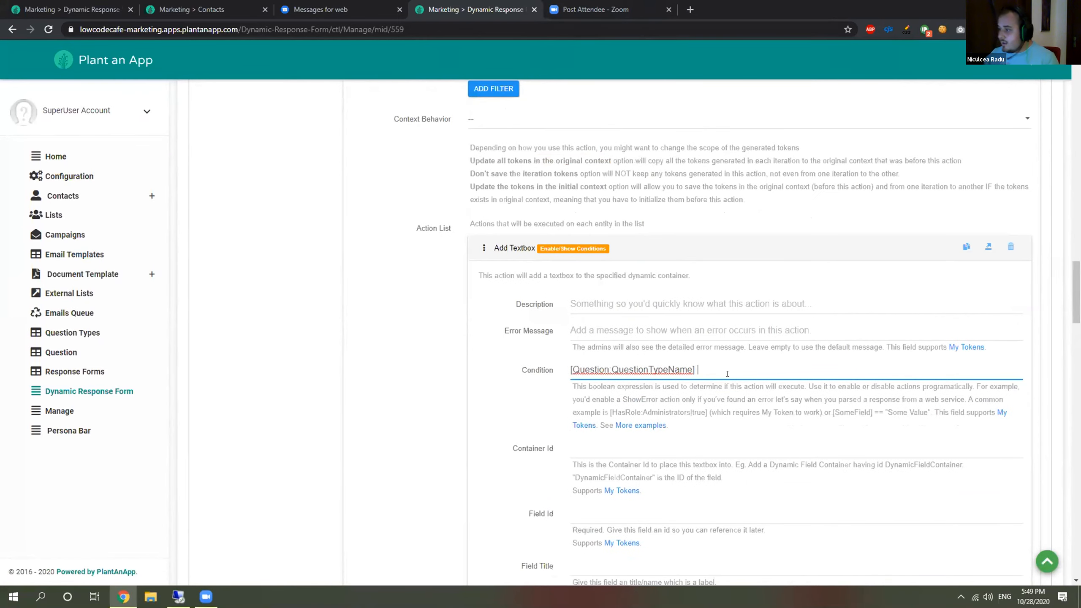
pyautogui.write('== "Textbox')
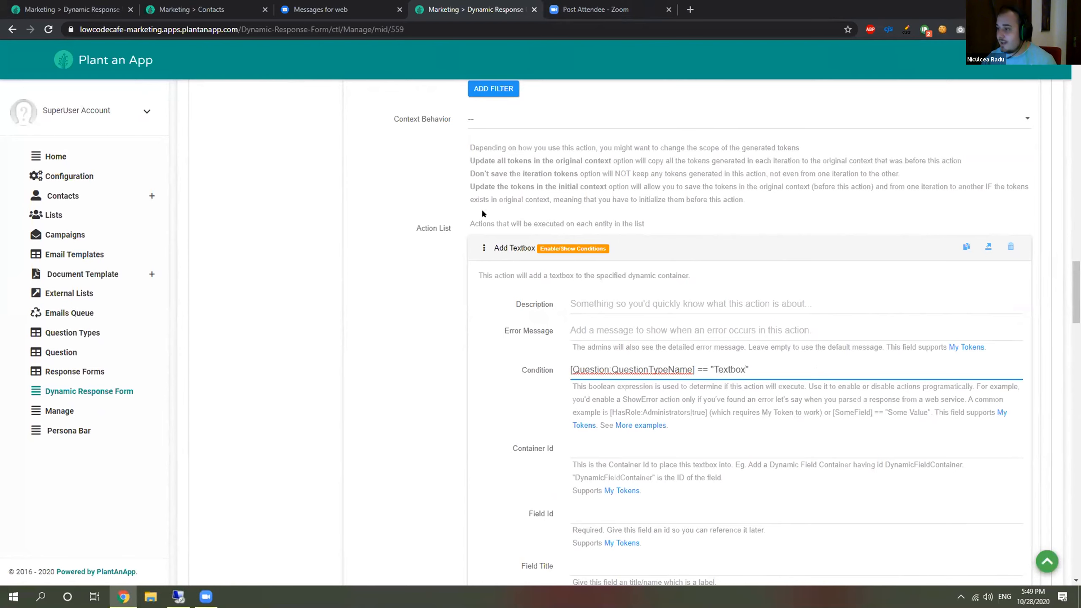
# Step: Reuse the Add Textbox condition in the Add Large Text action, changed to [Question:QuestionTypeName] == "Large Text"
pyautogui.hotkey('ctrl', 'a')
pyautogui.hotkey('ctrl', 'c')
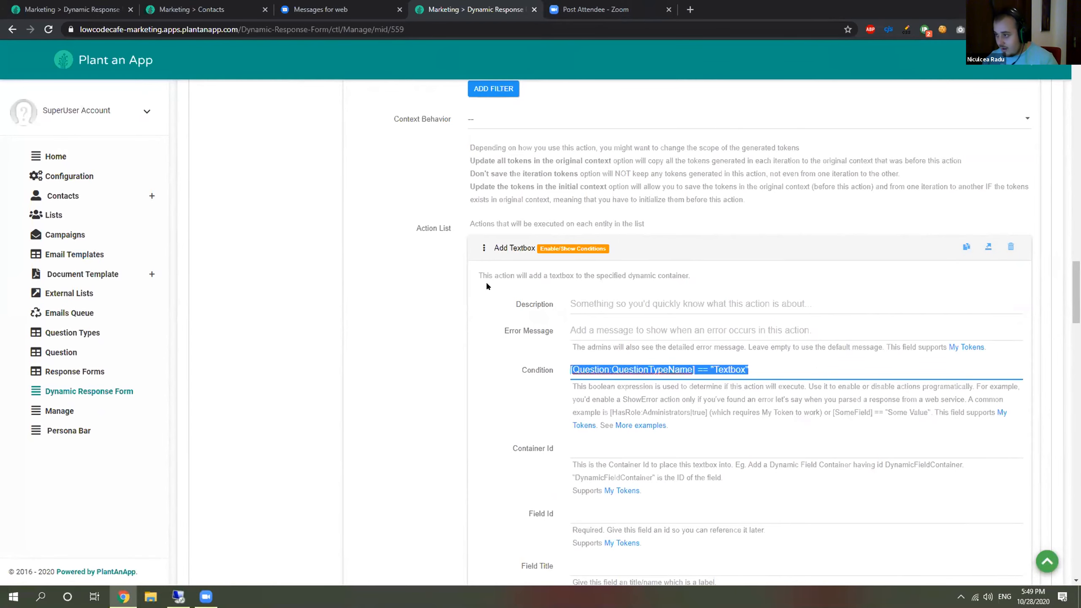
pyautogui.click(514, 248)
pyautogui.click(519, 277)
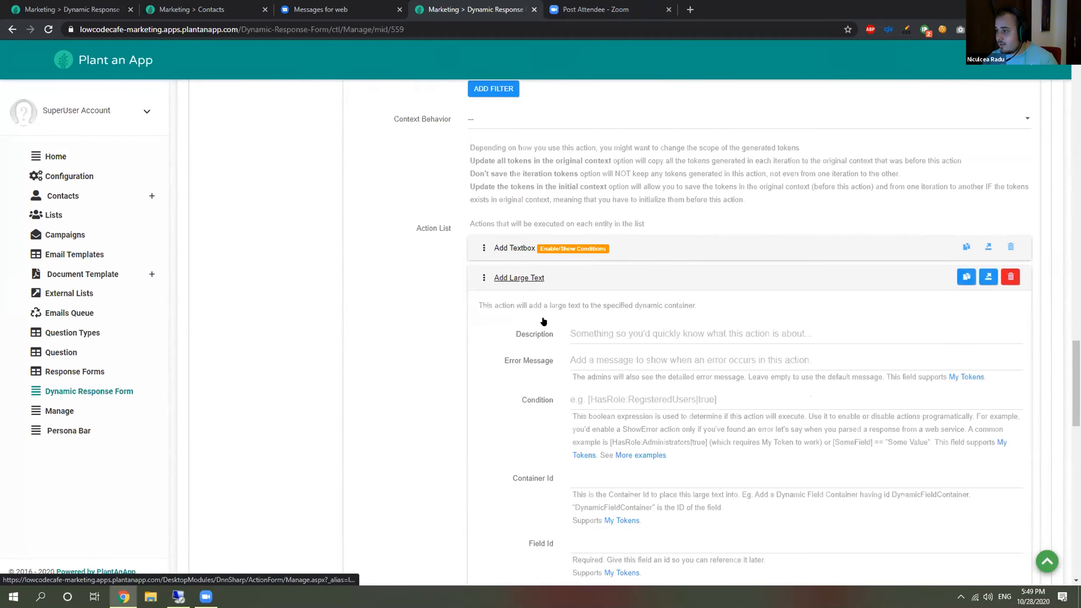
pyautogui.click(594, 399)
pyautogui.hotkey('ctrl', 'v')
pyautogui.doubleClick(720, 399)
pyautogui.write('Large Text')
# Step: Reuse the Large Text condition in the Add Multiple Choice with Dropdown action, changed to [Question:QuestionTypeName] == "Dropdown"
pyautogui.hotkey('ctrl', 'a')
pyautogui.hotkey('ctrl', 'c')
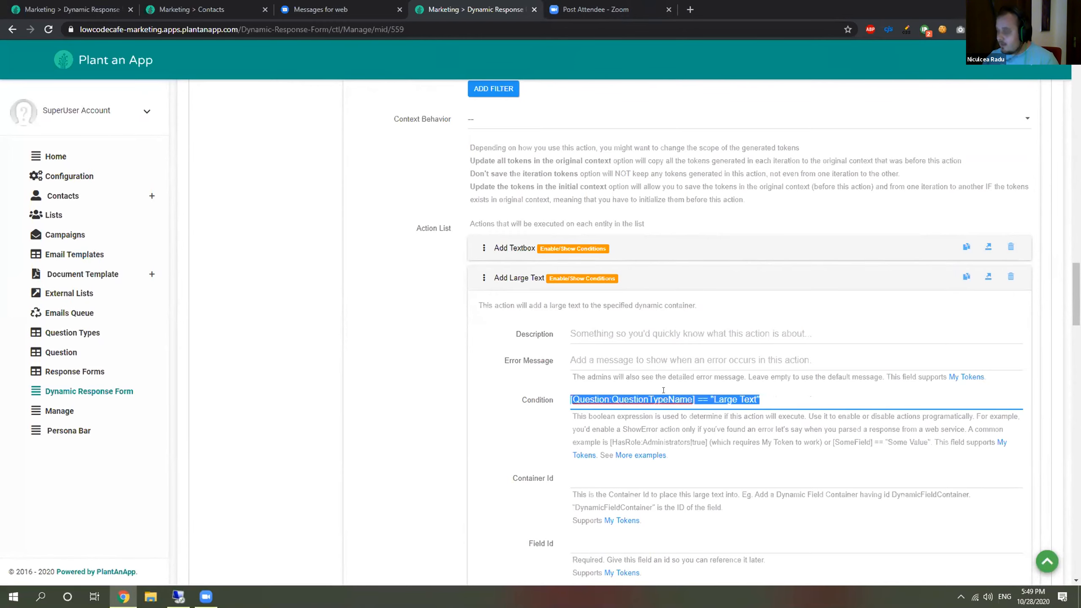
pyautogui.click(509, 278)
pyautogui.click(527, 308)
pyautogui.click(726, 433)
pyautogui.hotkey('ctrl', 'v')
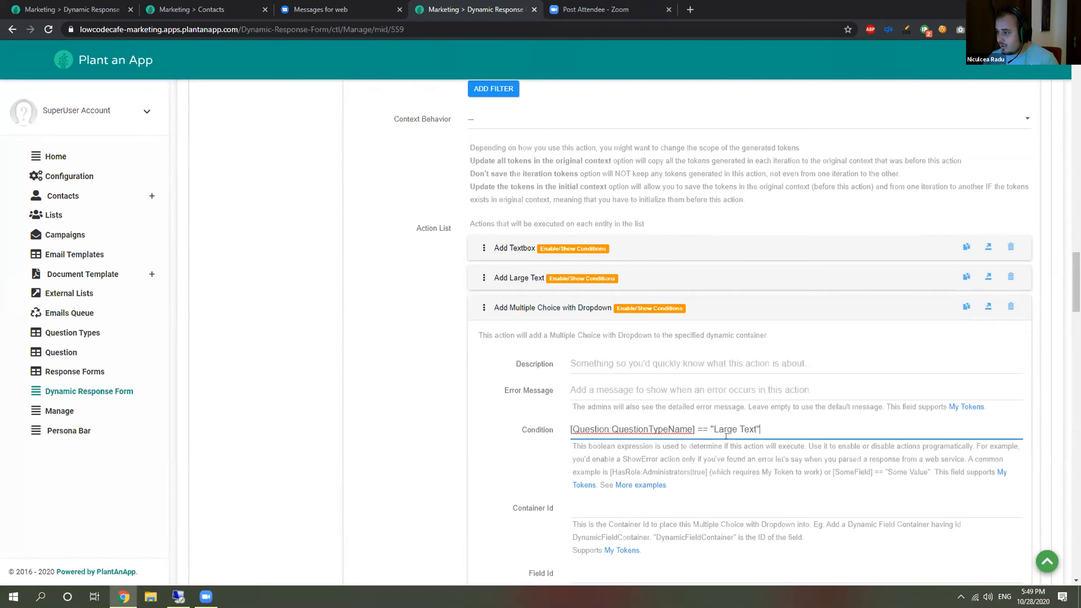
pyautogui.moveTo(756, 426); pyautogui.dragTo(714, 427)
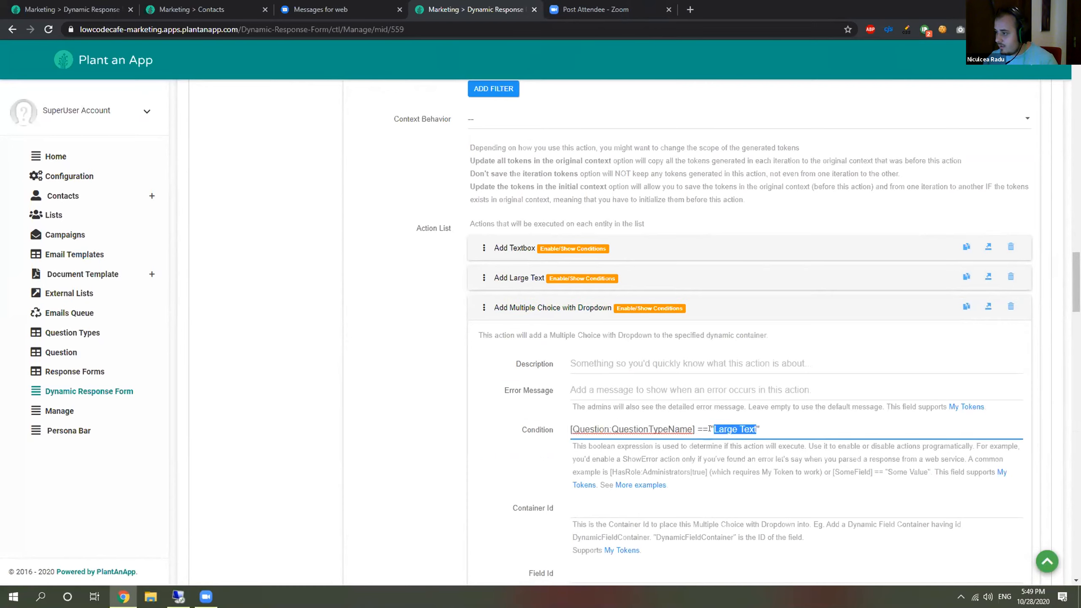
pyautogui.write('Dropd')
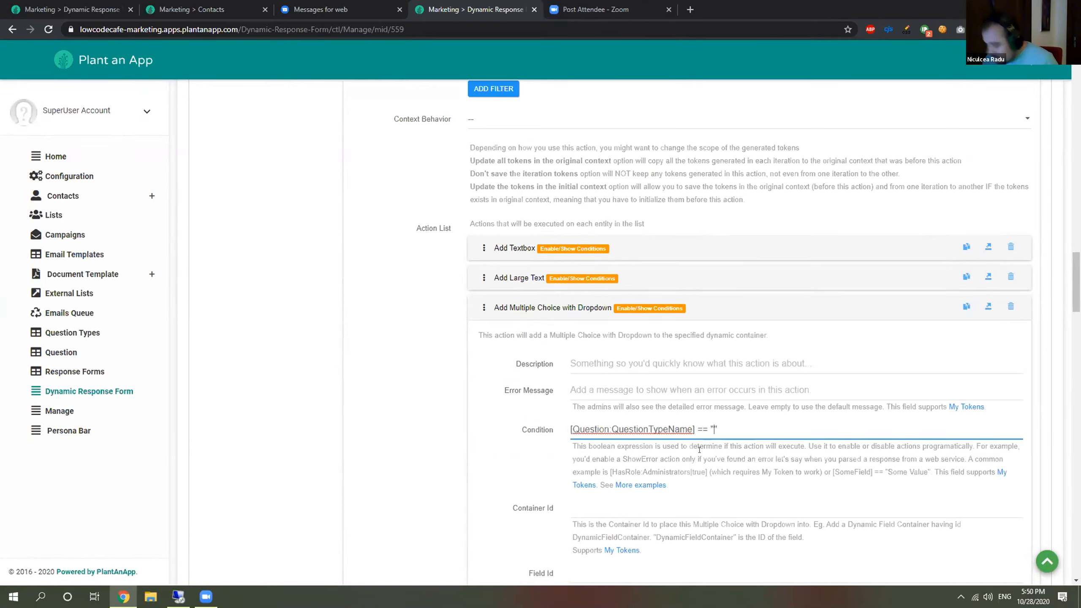
pyautogui.write('own')
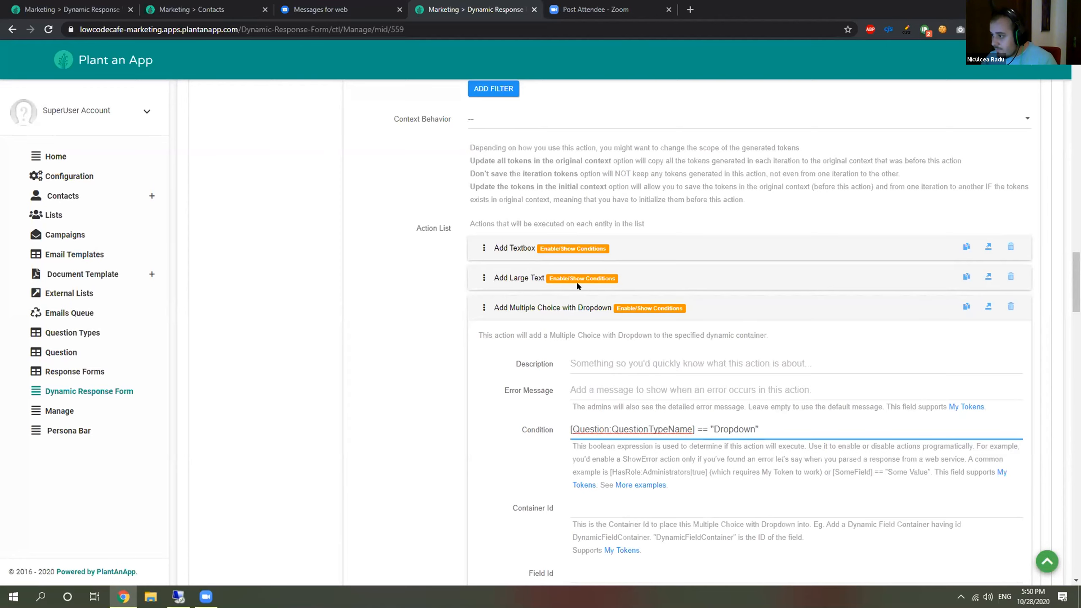
pyautogui.click(560, 309)
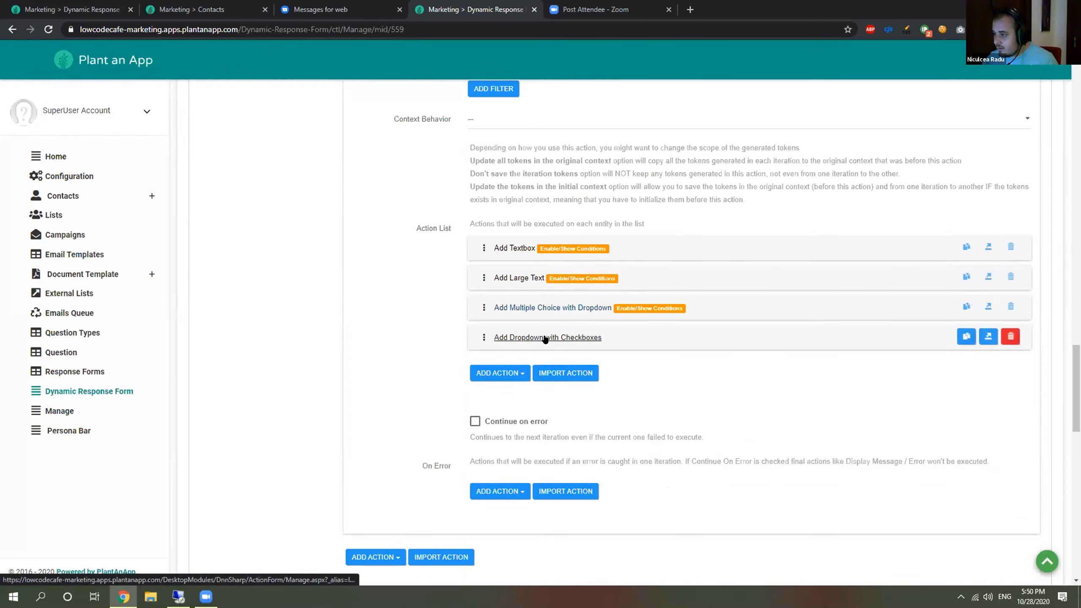
# Step: Reuse the same condition in the Add Dropdown with Checkboxes action, changed to [Question:QuestionTypeName] == "Checkboxes"
pyautogui.click(546, 339)
pyautogui.scroll(-3, 609, 339)
pyautogui.click(609, 343)
pyautogui.hotkey('ctrl', 'v')
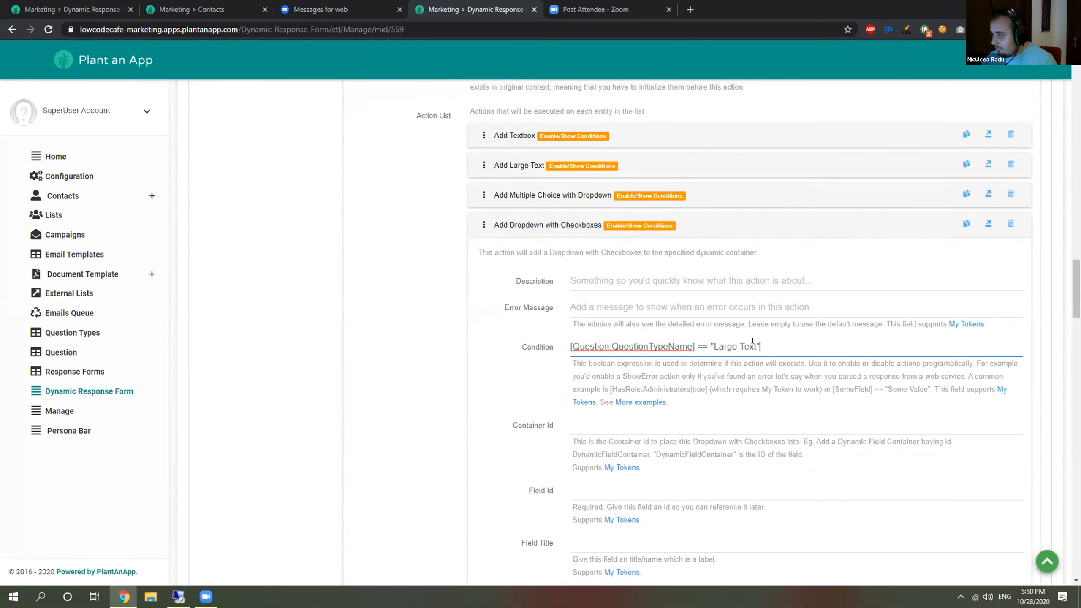
pyautogui.moveTo(755, 346); pyautogui.dragTo(713, 347)
pyautogui.write('Checkbox')
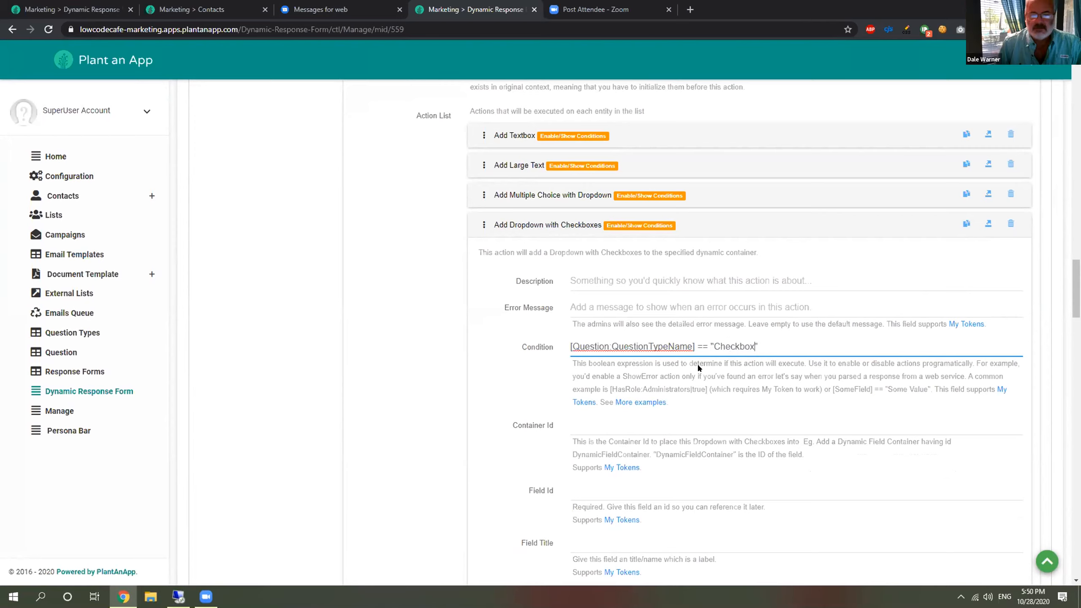
pyautogui.write('es')
# Step: Open the Question Types list in the Contacts browser tab and copy the Checkboxes type name
pyautogui.click(192, 9)
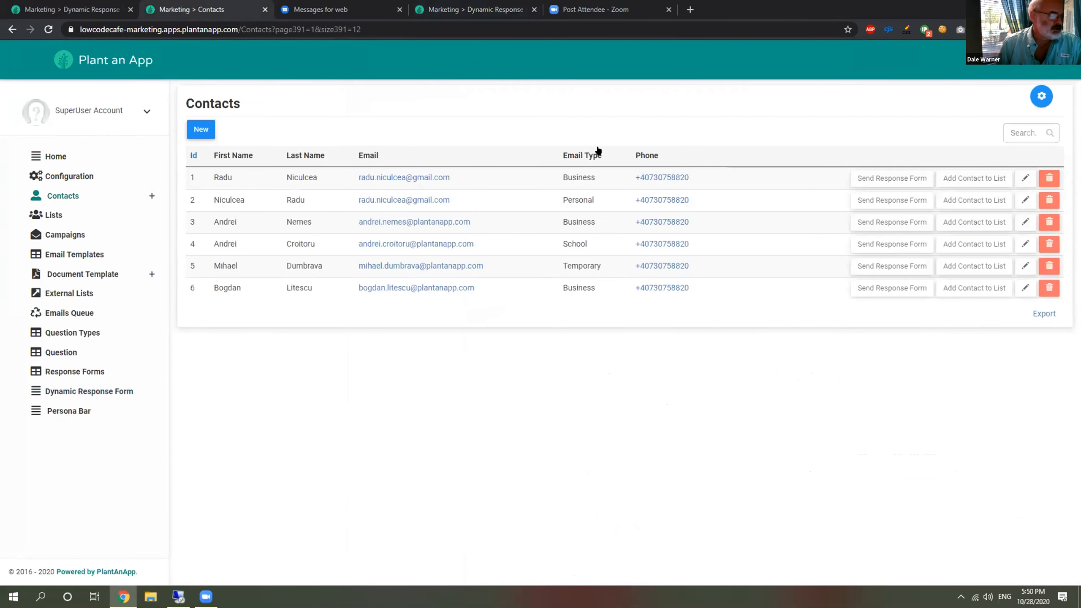
pyautogui.click(76, 333)
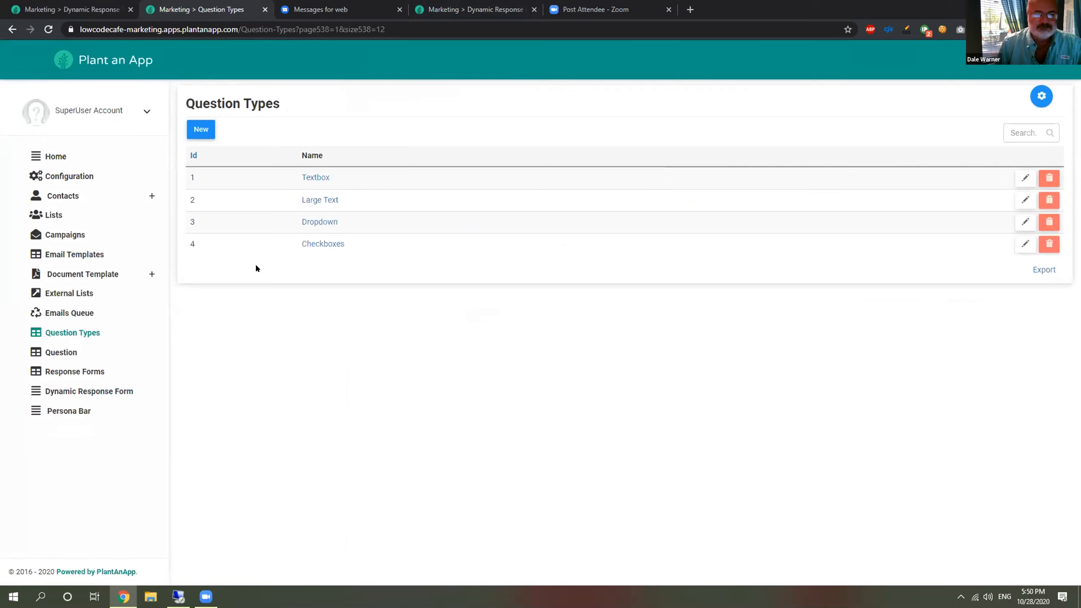
pyautogui.doubleClick(282, 241)
pyautogui.hotkey('ctrl', 'c')
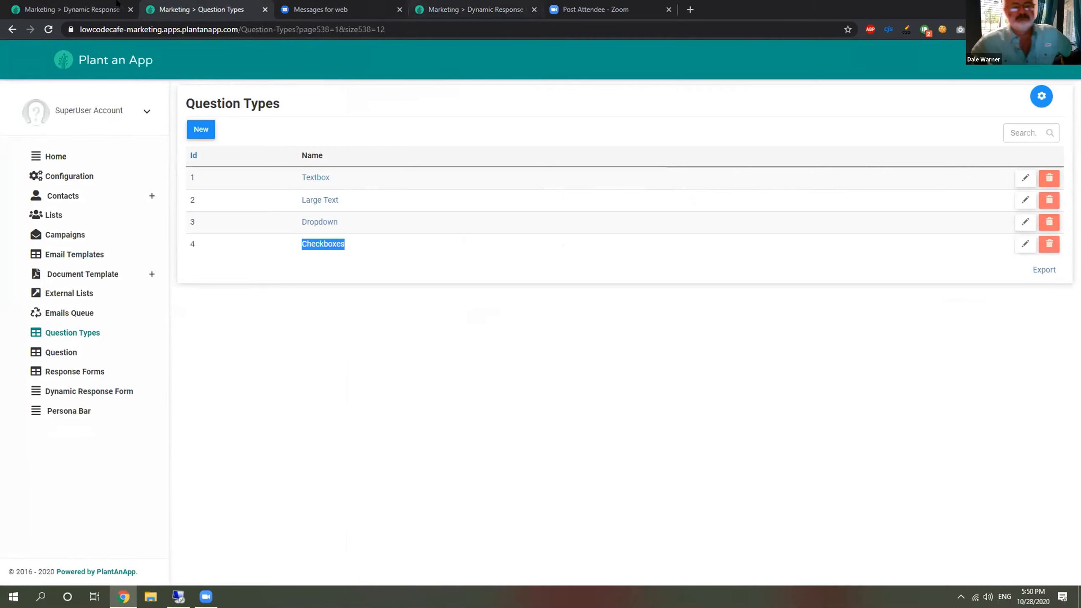
# Step: Return to the form settings and replace the type name in the Add Dropdown with Checkboxes condition with the copied one, without extra spaces
pyautogui.click(86, 10)
pyautogui.click(473, 9)
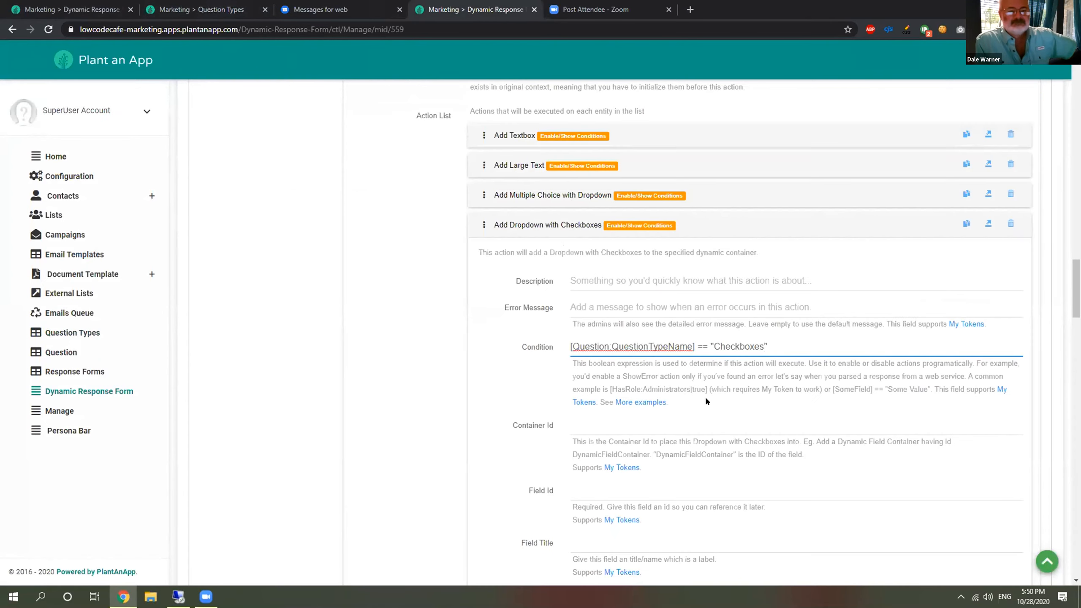
pyautogui.doubleClick(734, 340)
pyautogui.hotkey('ctrl', 'v')
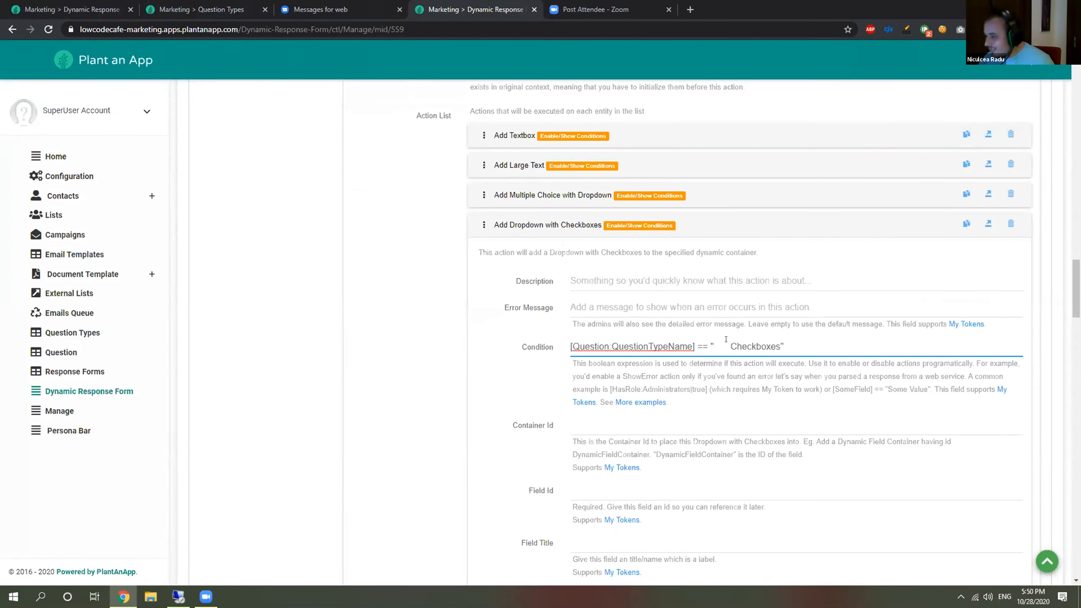
pyautogui.press('BackSpace')
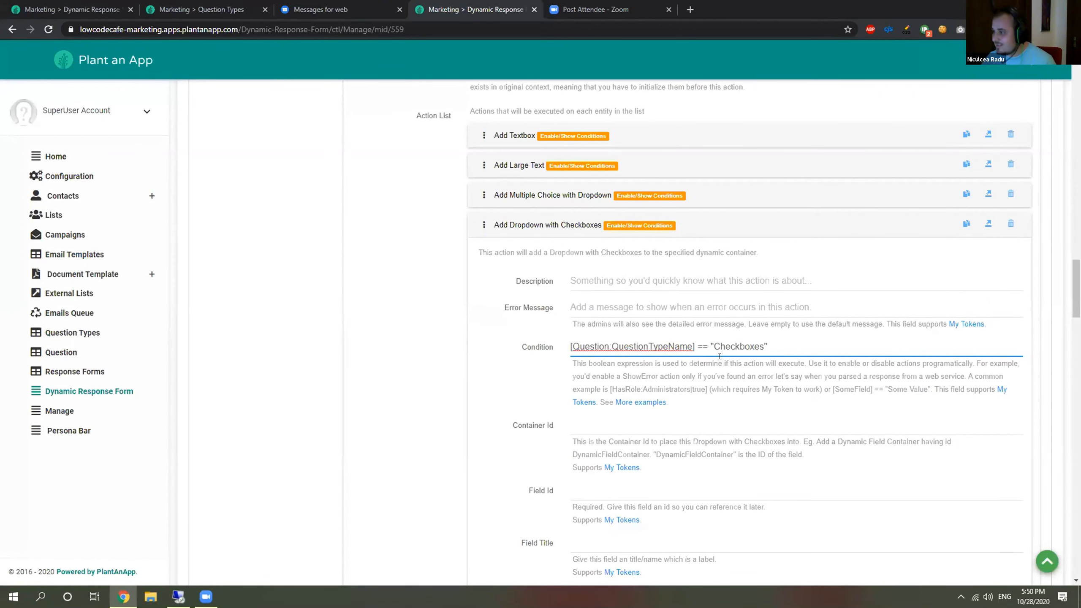
pyautogui.click(556, 234)
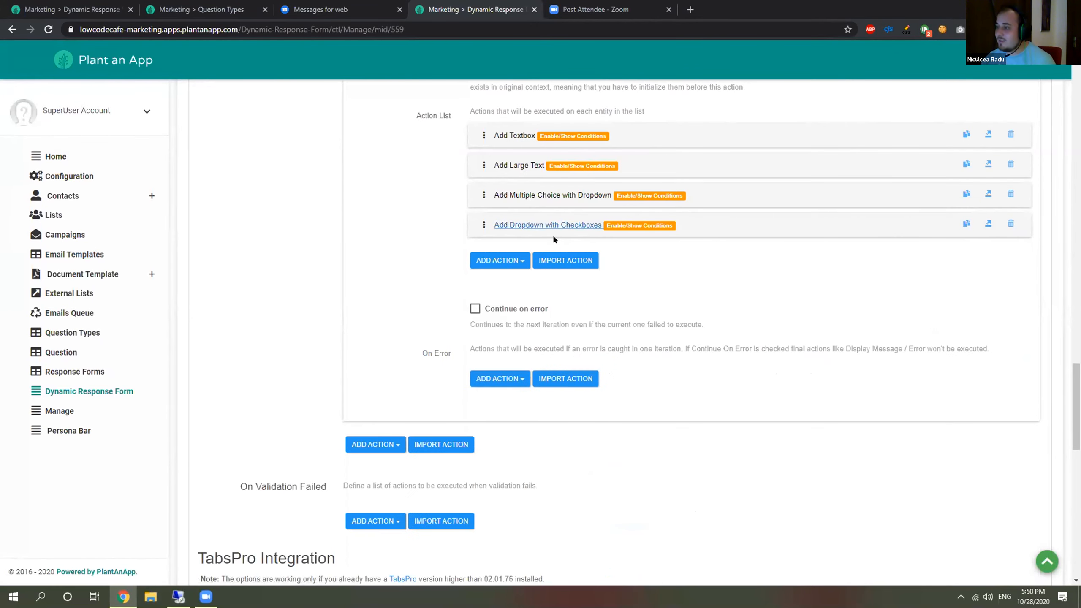
# Step: Expand the Add Textbox action and copy the title QuestionFC from the form's Dynamic Field Container
pyautogui.click(519, 136)
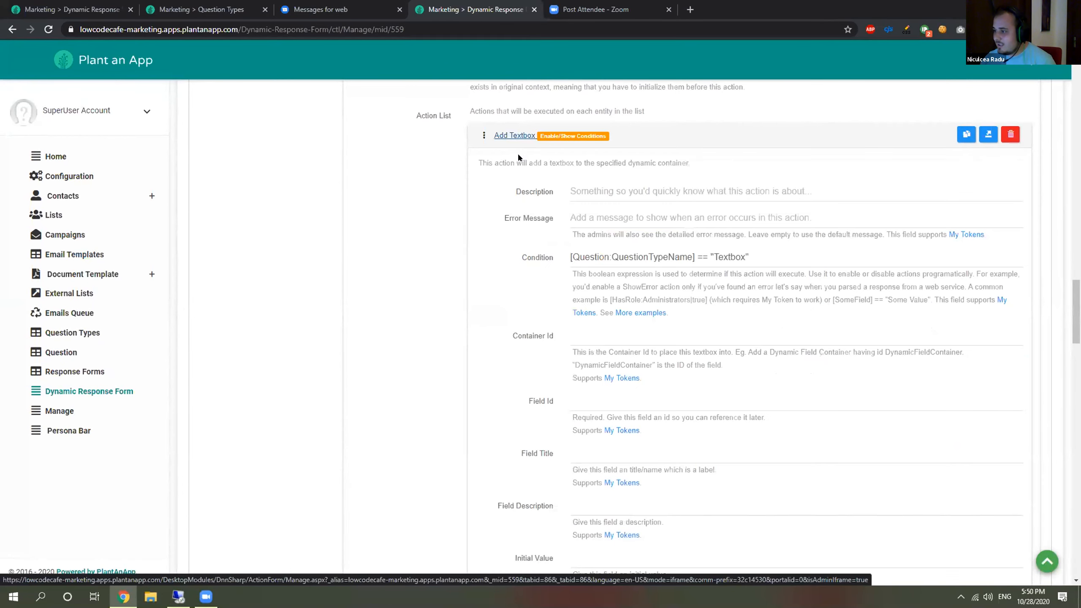
pyautogui.scroll(-4, 518, 158)
pyautogui.scroll(1, 534, 193)
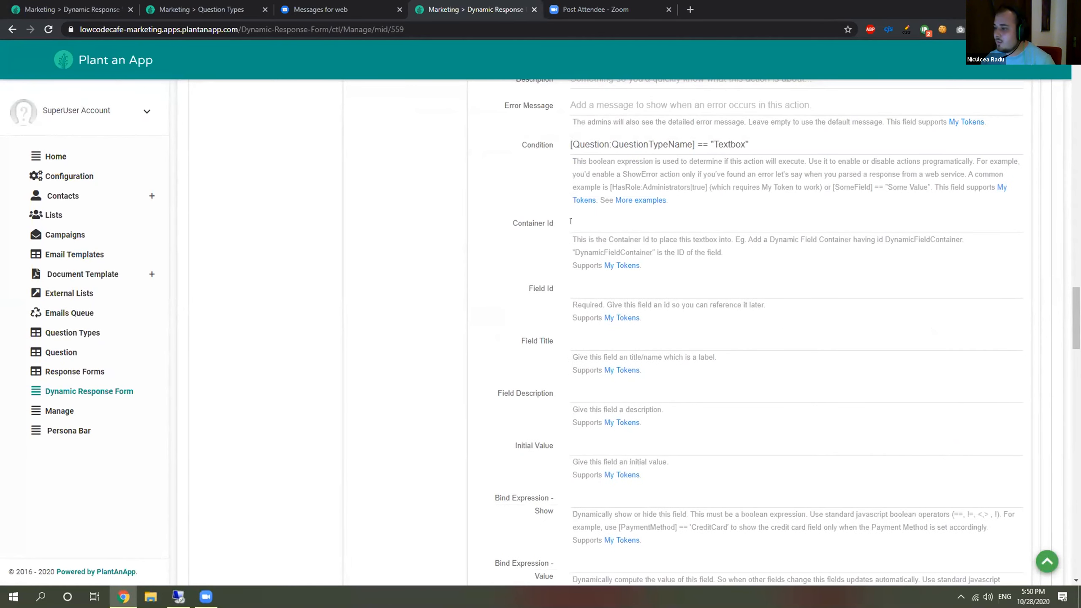
pyautogui.scroll(15, 472, 316)
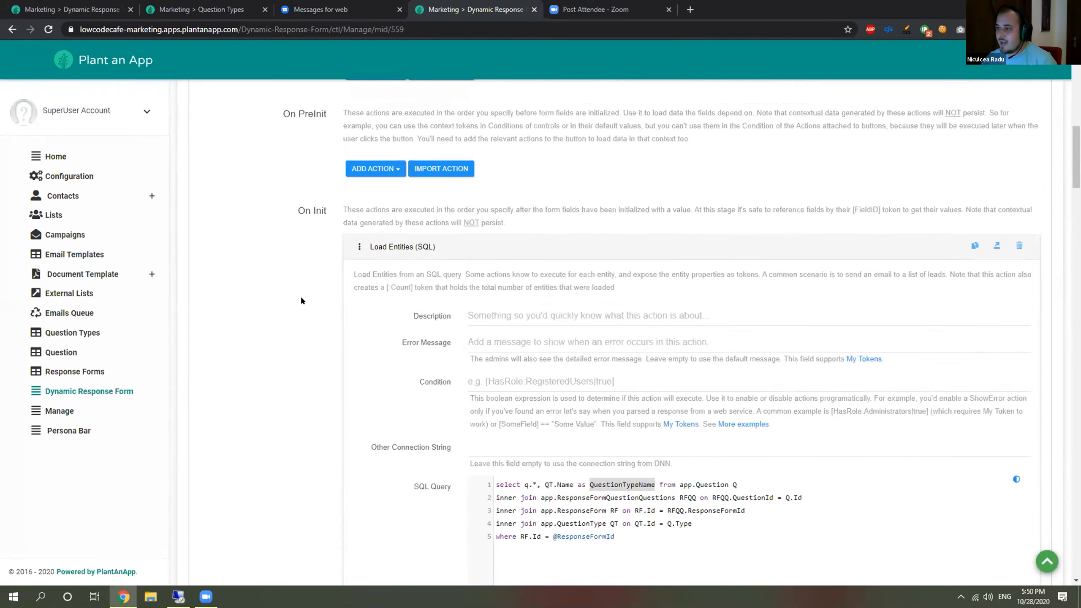
pyautogui.scroll(10, 301, 299)
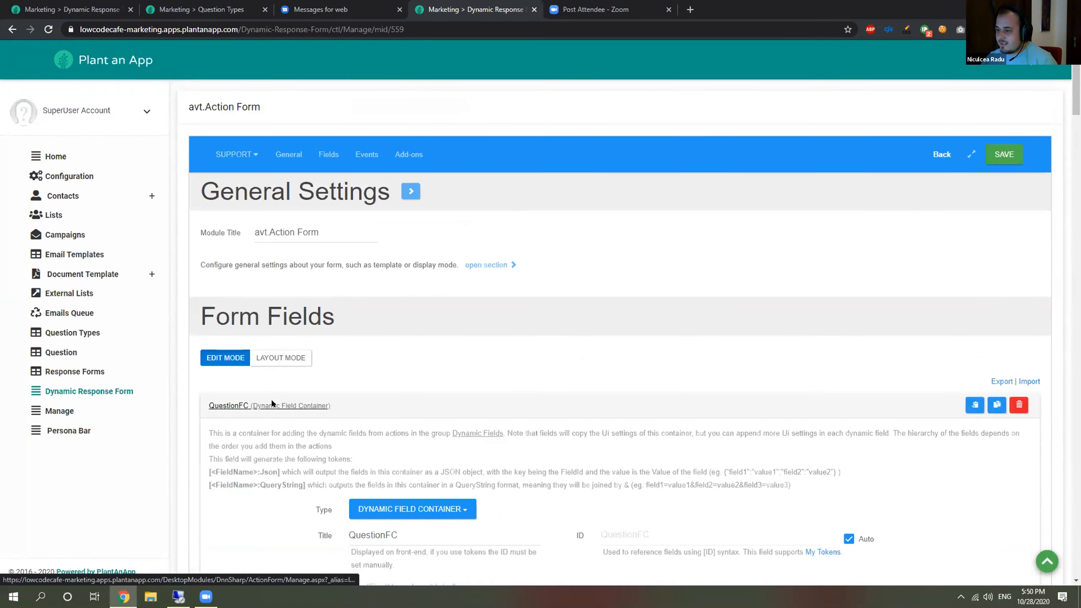
pyautogui.scroll(-11, 298, 367)
pyautogui.scroll(5, 332, 256)
pyautogui.moveTo(428, 256); pyautogui.dragTo(309, 266)
pyautogui.hotkey('ctrl', 'c')
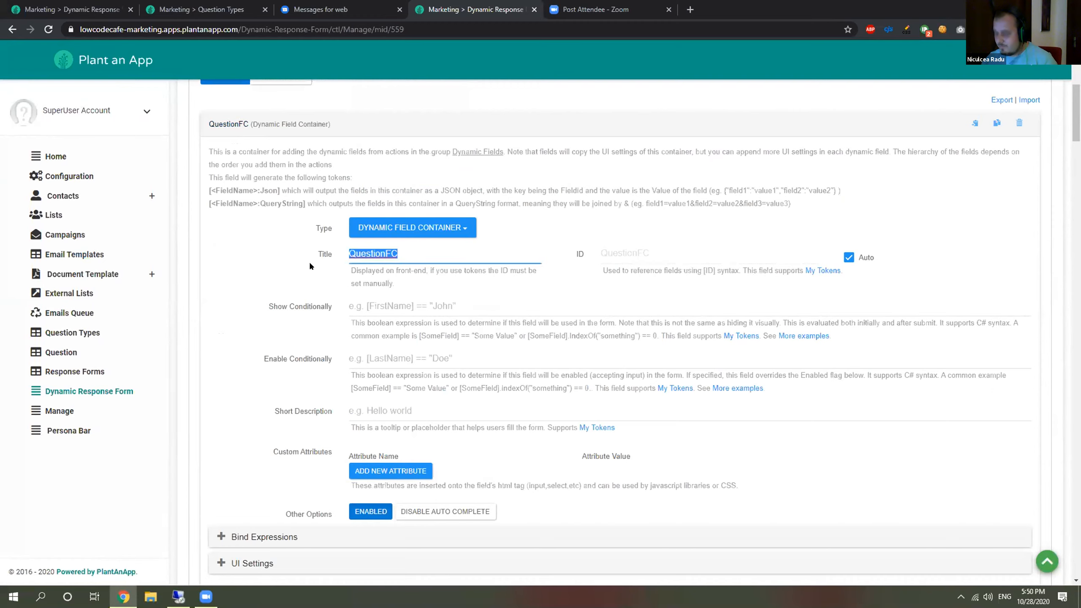
# Step: Set the Add Textbox action's Container Id to the copied QuestionFC
pyautogui.scroll(-15, 318, 171)
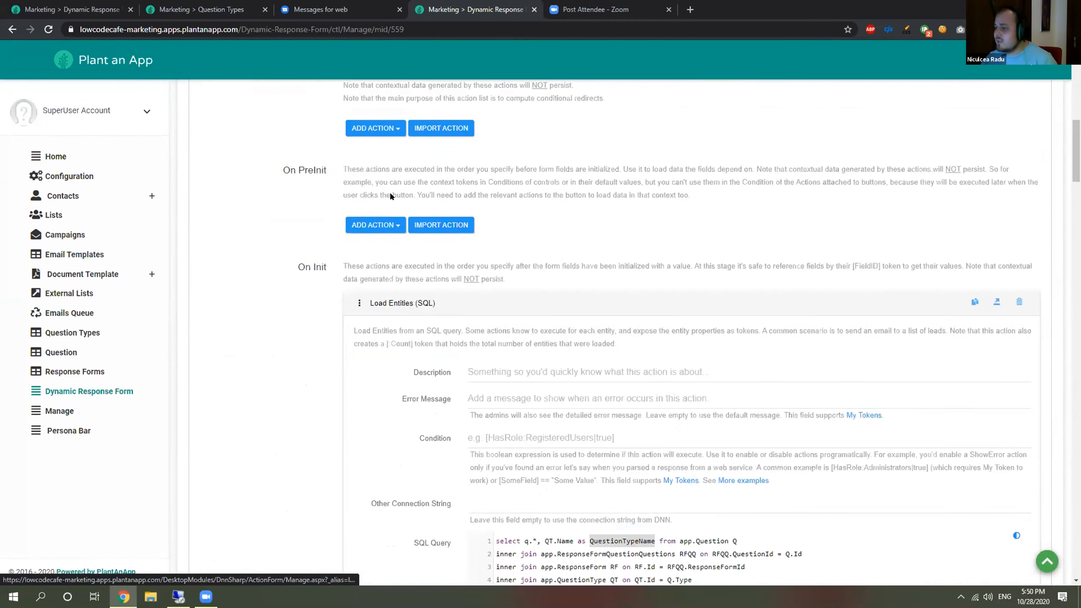
pyautogui.scroll(-20, 400, 192)
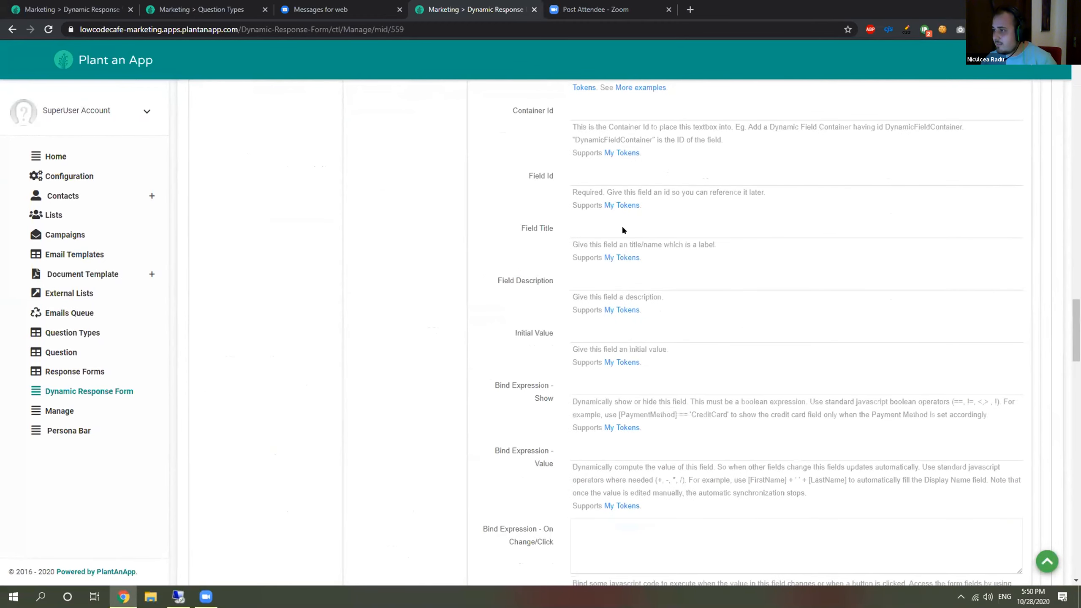
pyautogui.scroll(4, 621, 256)
pyautogui.click(618, 277)
pyautogui.hotkey('ctrl', 'v')
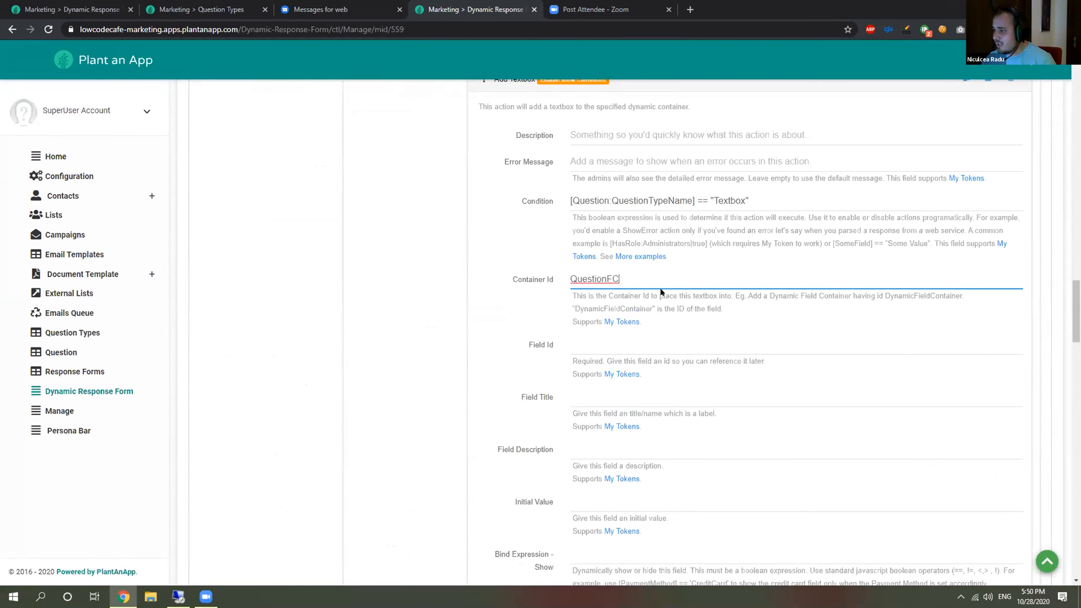
# Step: Set the Add Textbox action's Field Id to [Question:FieldId], reusing the token prefix from its condition
pyautogui.click(611, 333)
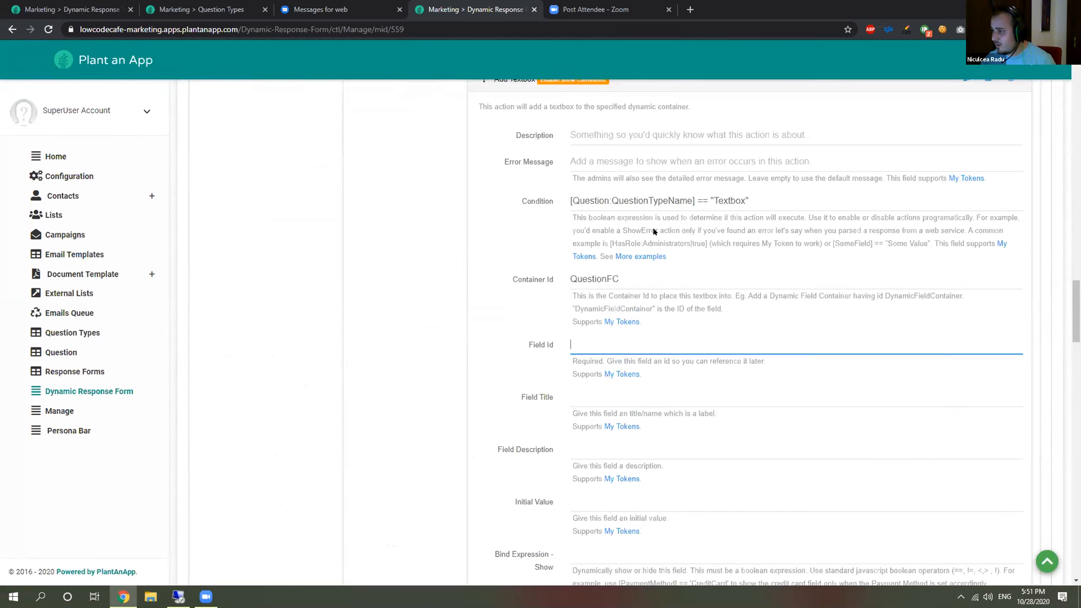
pyautogui.moveTo(611, 198); pyautogui.dragTo(514, 209)
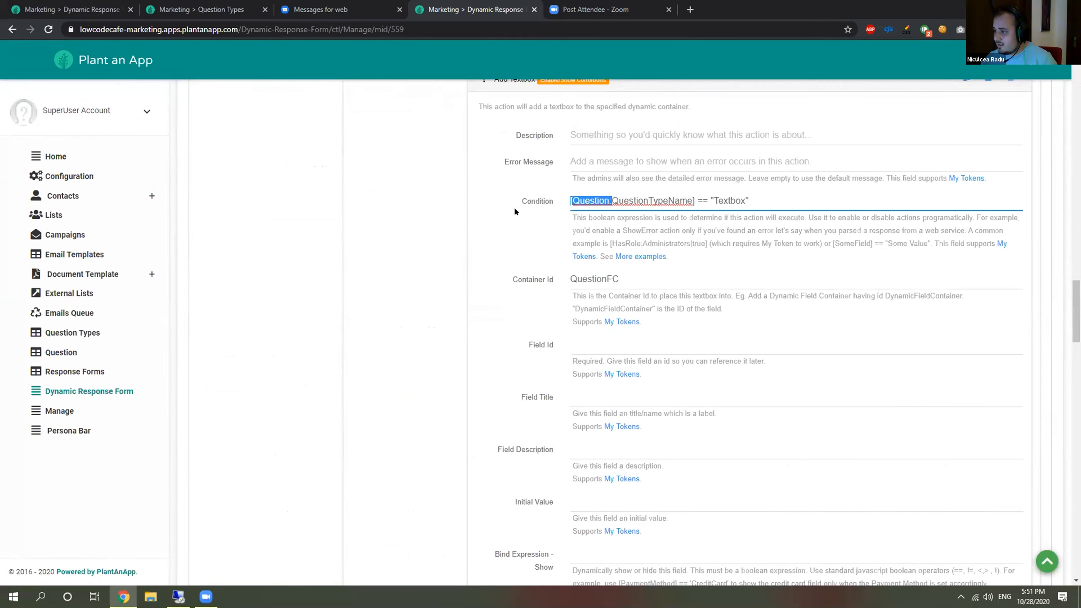
pyautogui.hotkey('ctrl', 'c')
pyautogui.click(628, 346)
pyautogui.hotkey('ctrl', 'v')
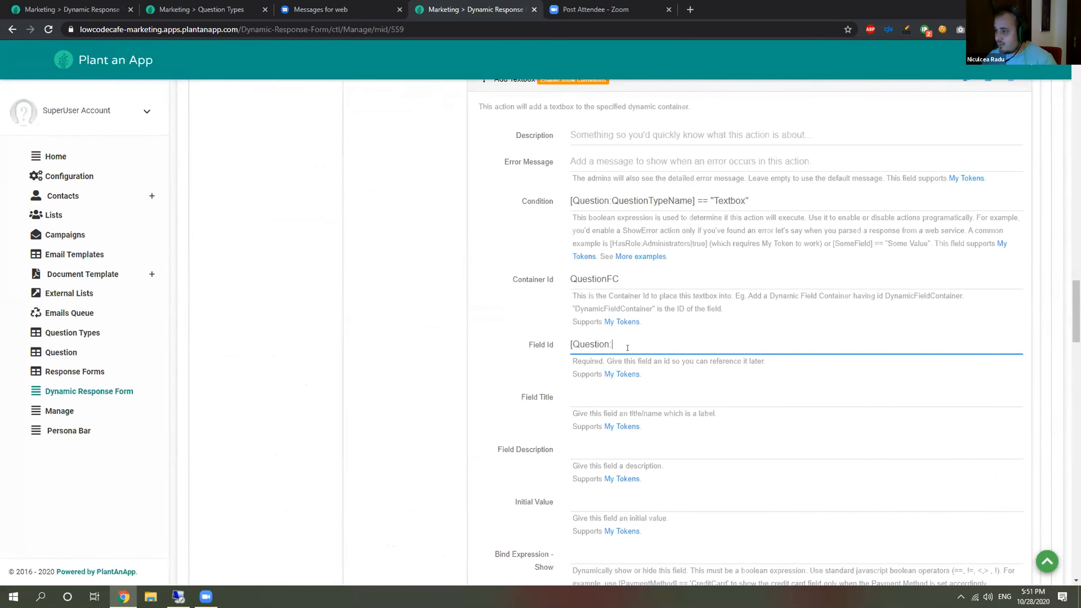
pyautogui.write('File')
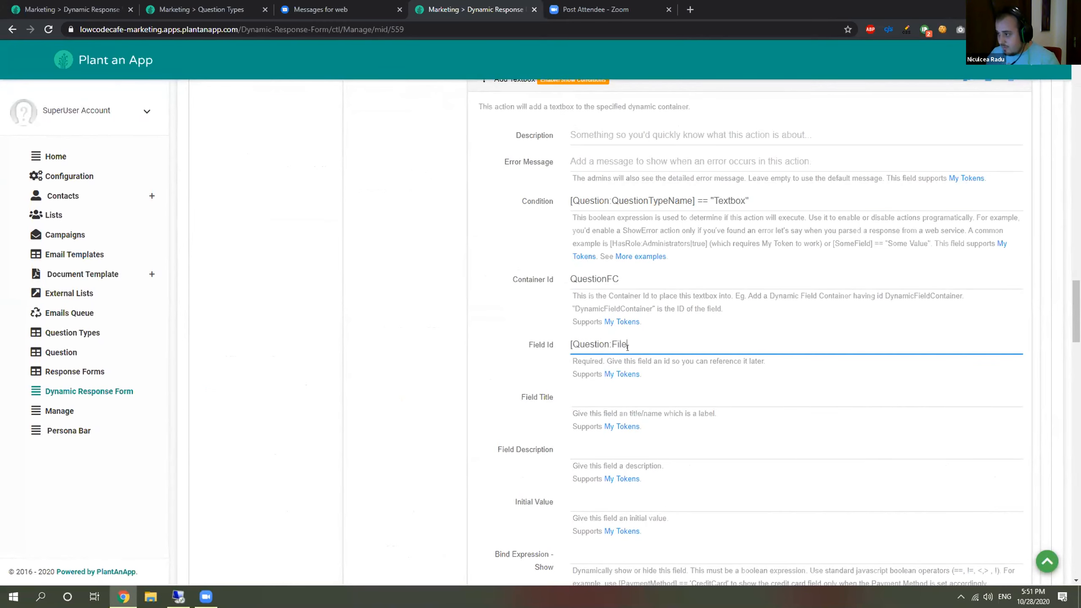
pyautogui.write('d')
pyautogui.press('BackSpace')
pyautogui.press('BackSpace')
pyautogui.press('BackSpace')
pyautogui.write('e')
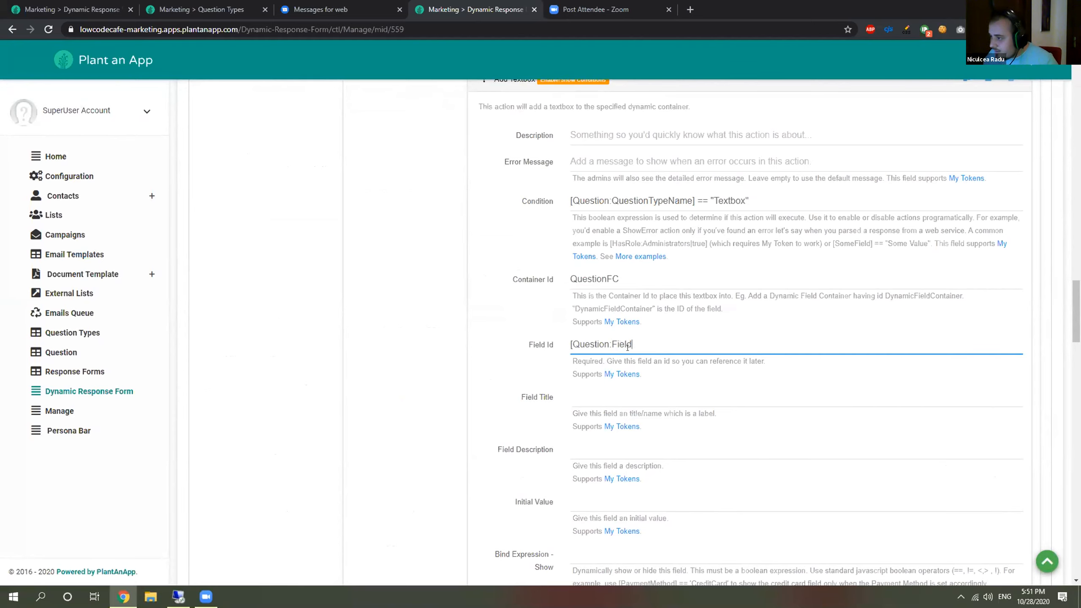
pyautogui.write('ldId]')
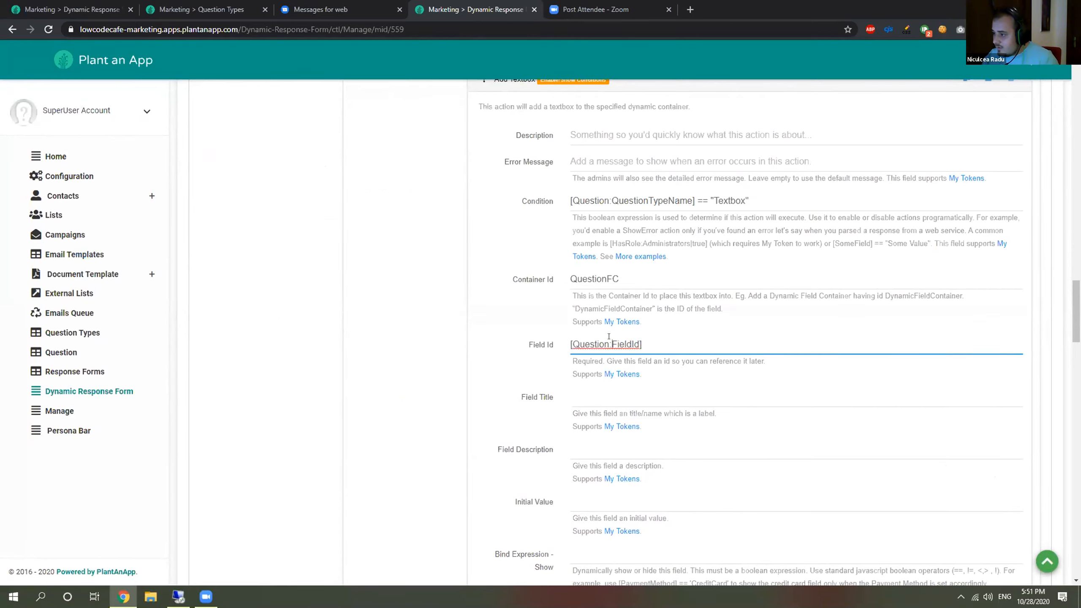
# Step: Set the Add Textbox action's Field Title to [Question:Text], reusing the token prefix from the Field Id
pyautogui.moveTo(609, 337); pyautogui.dragTo(553, 341)
pyautogui.click(601, 403)
pyautogui.hotkey('ctrl', 'v')
pyautogui.write('Text')
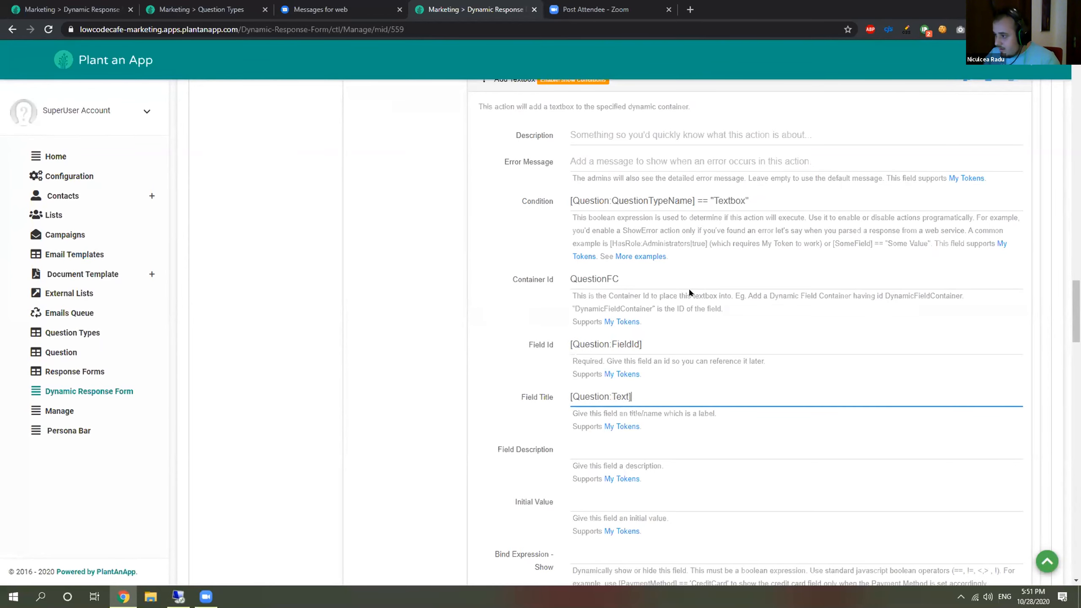
pyautogui.scroll(-4, 690, 292)
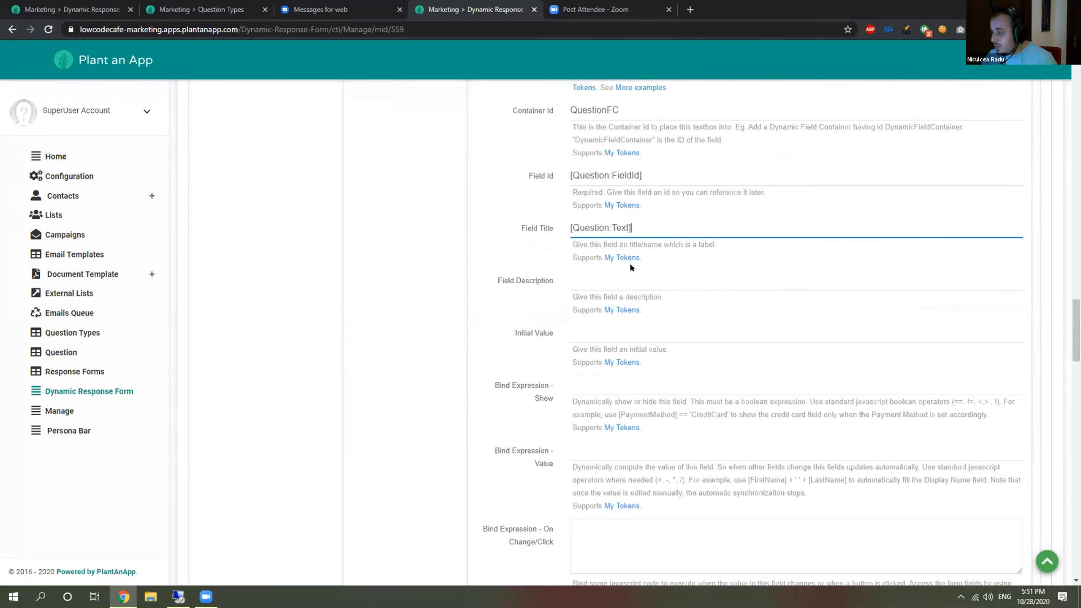
pyautogui.scroll(-4, 605, 272)
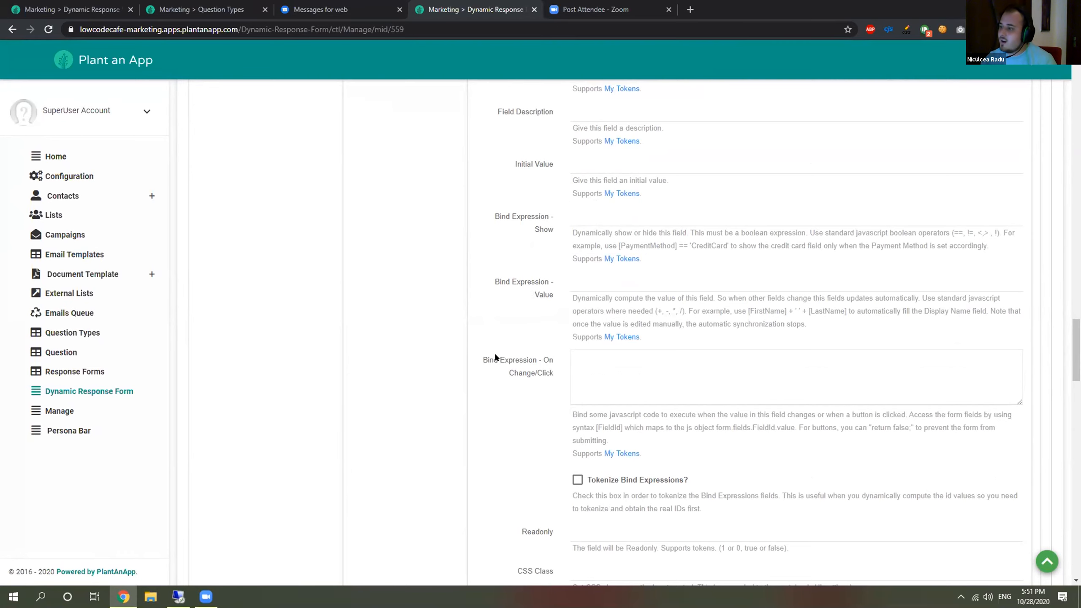
# Step: Add a Text Box field from the Text category to the form fields
pyautogui.scroll(15, 445, 377)
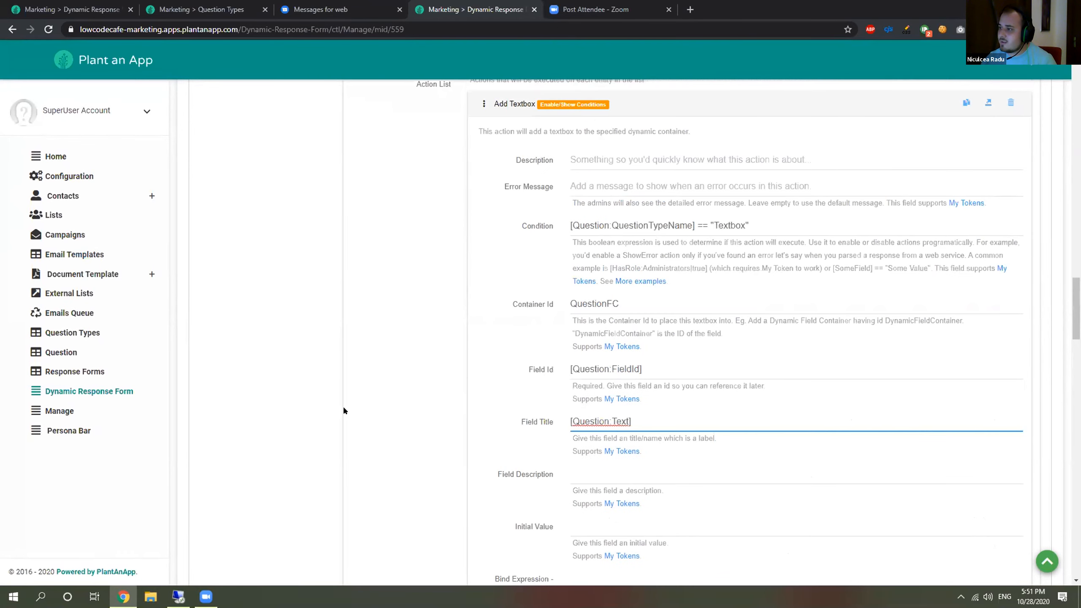
pyautogui.scroll(15, 251, 393)
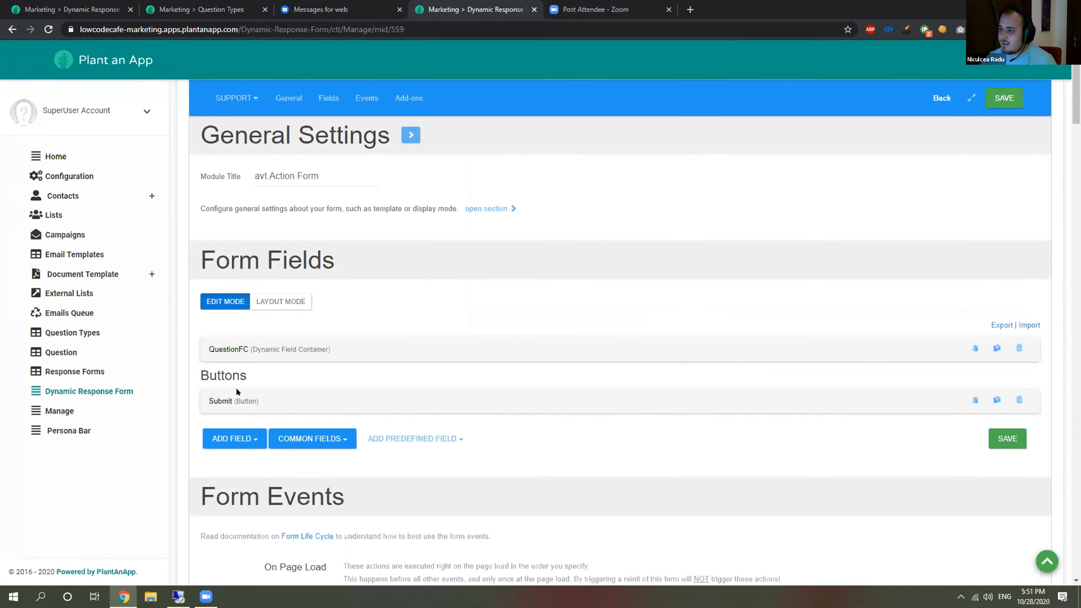
pyautogui.click(228, 435)
pyautogui.moveTo(251, 371)
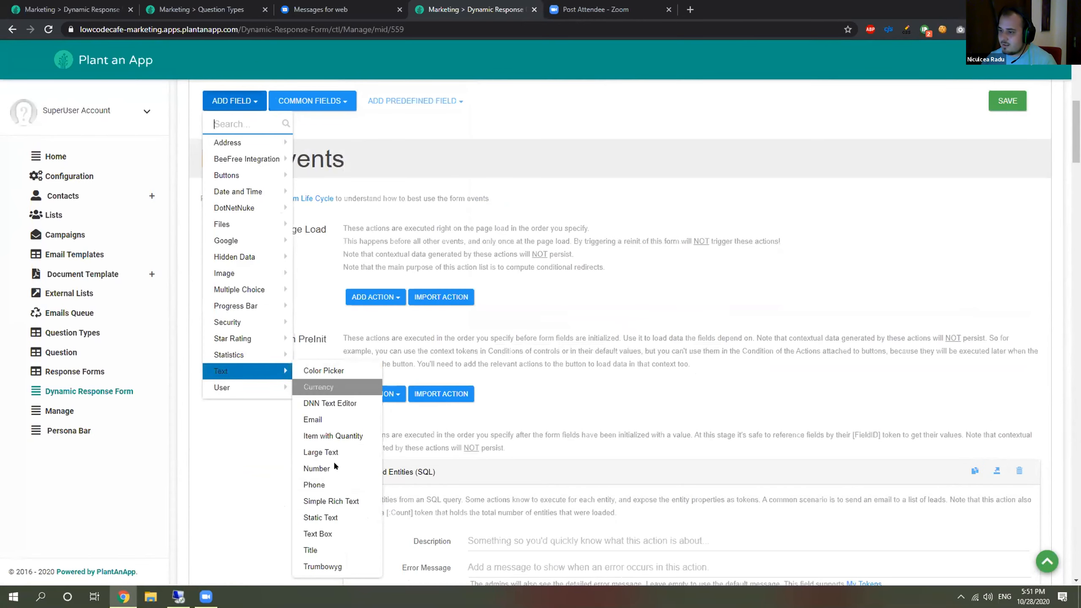
pyautogui.click(334, 529)
# Step: Examine the settings available on the new Text Box field, from its title to its validation options, and collapse it
pyautogui.scroll(-5, 307, 427)
pyautogui.scroll(4, 388, 181)
pyautogui.scroll(3, 385, 180)
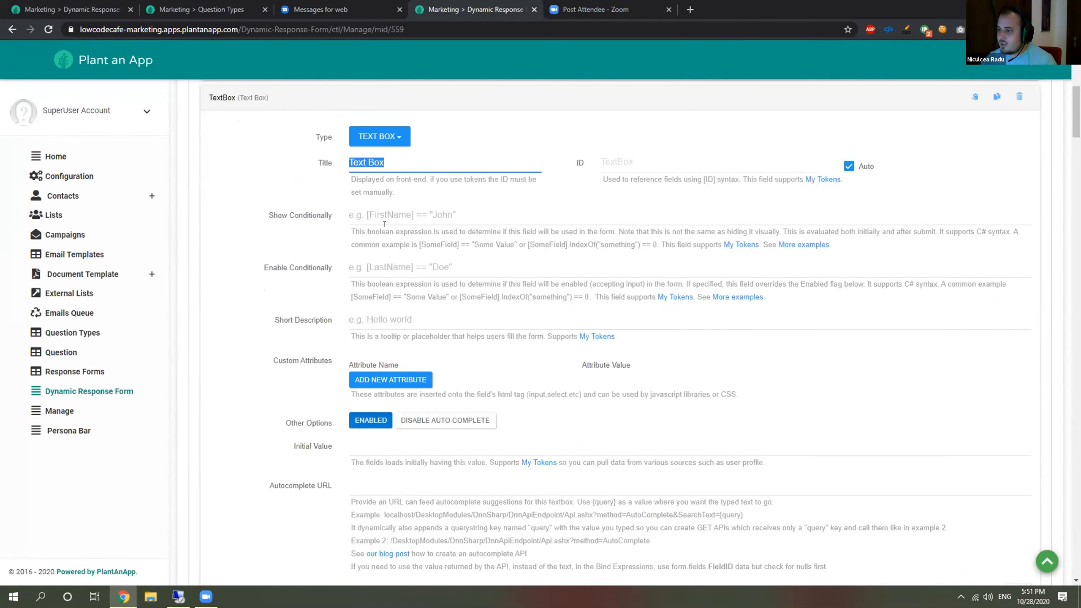
pyautogui.scroll(-3, 385, 224)
pyautogui.scroll(-10, 361, 345)
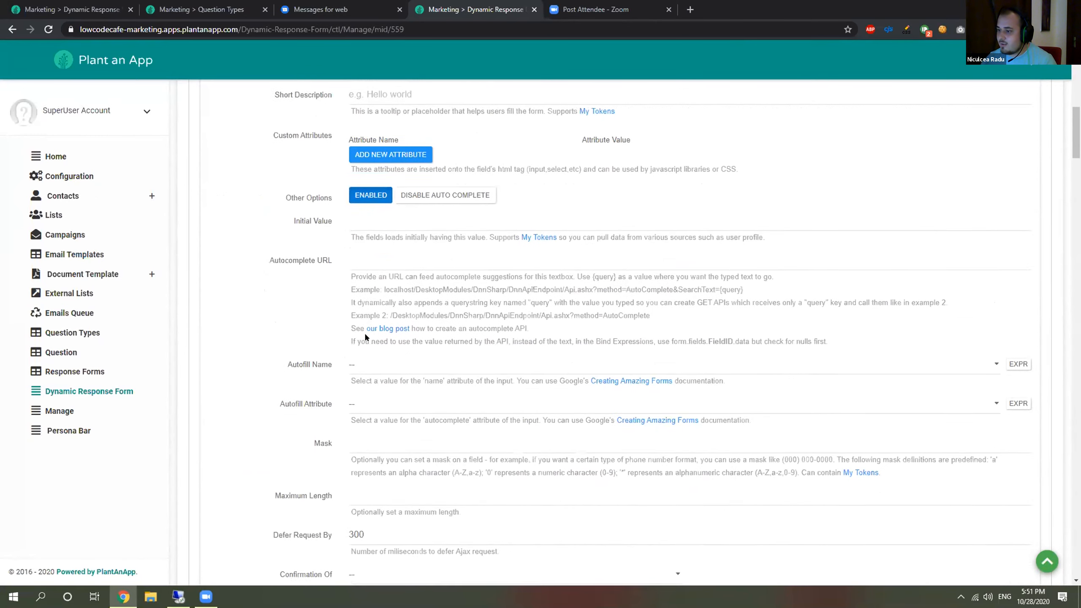
pyautogui.scroll(12, 401, 305)
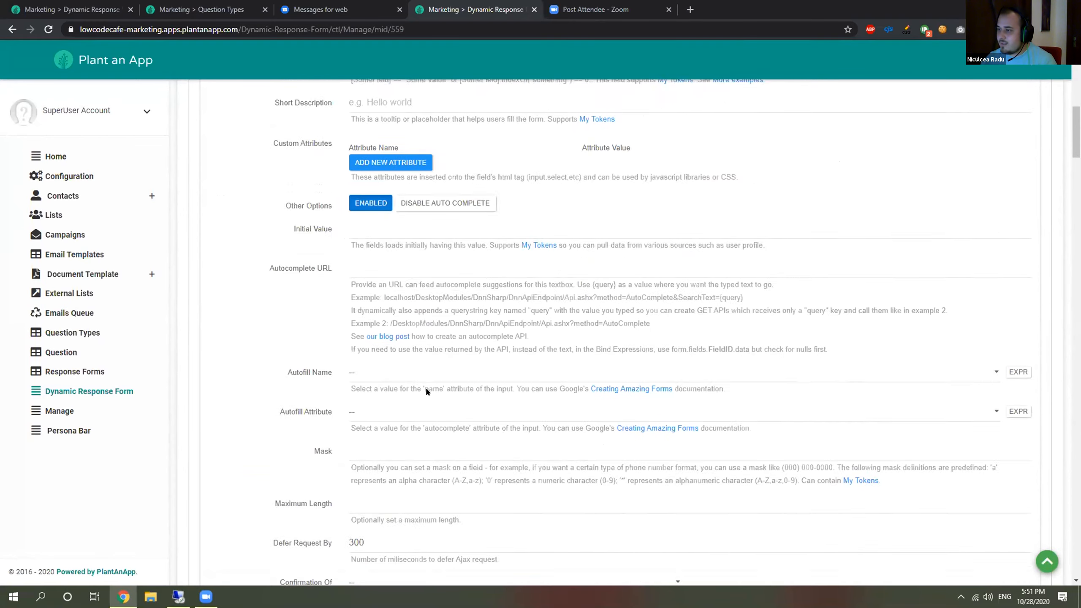
pyautogui.scroll(2, 284, 223)
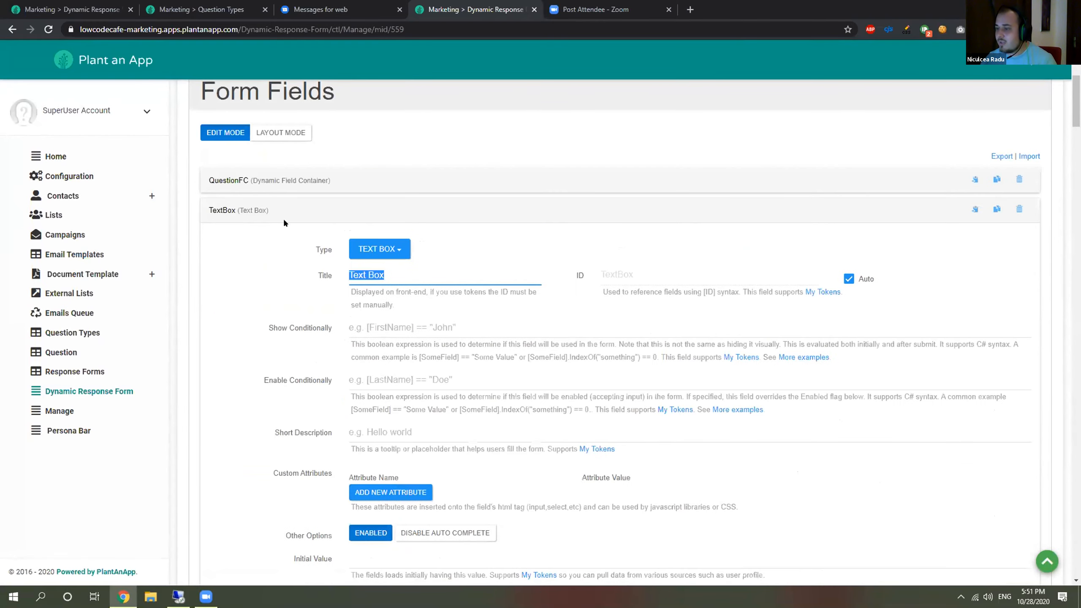
pyautogui.click(250, 211)
# Step: Set the Add Textbox action's Is Required to [Question:IsRequired], reusing the token prefix from its Field Title
pyautogui.scroll(-12, 547, 301)
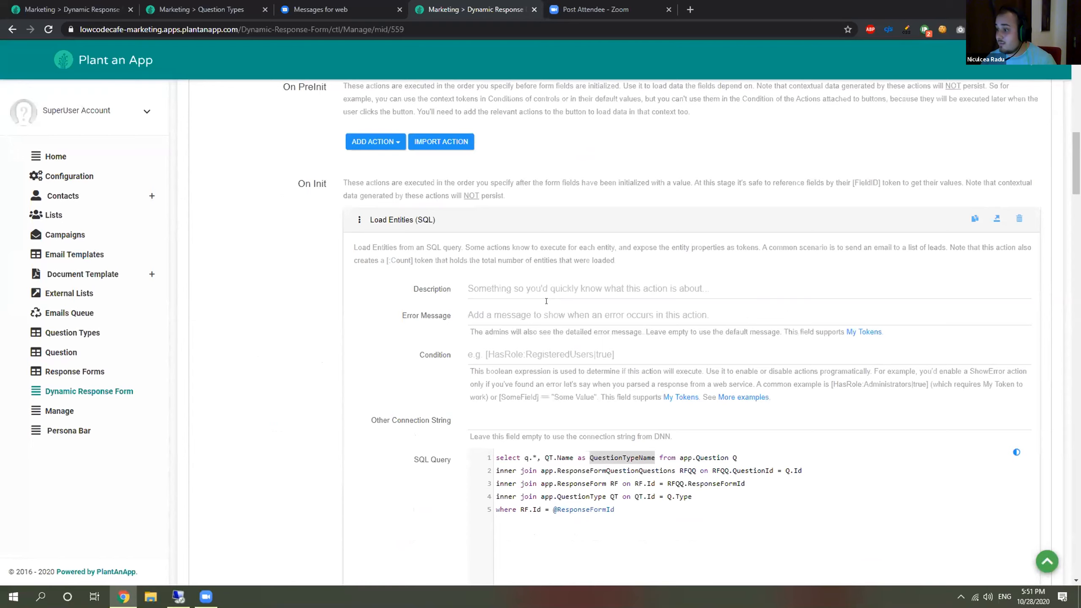
pyautogui.scroll(-15, 546, 301)
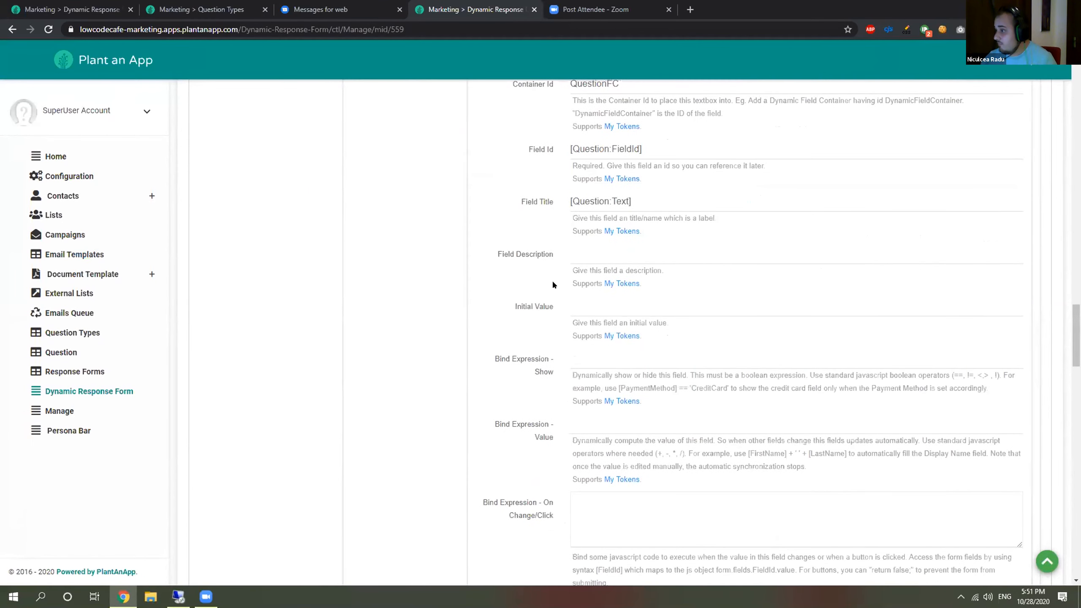
pyautogui.scroll(-10, 594, 247)
pyautogui.scroll(15, 598, 266)
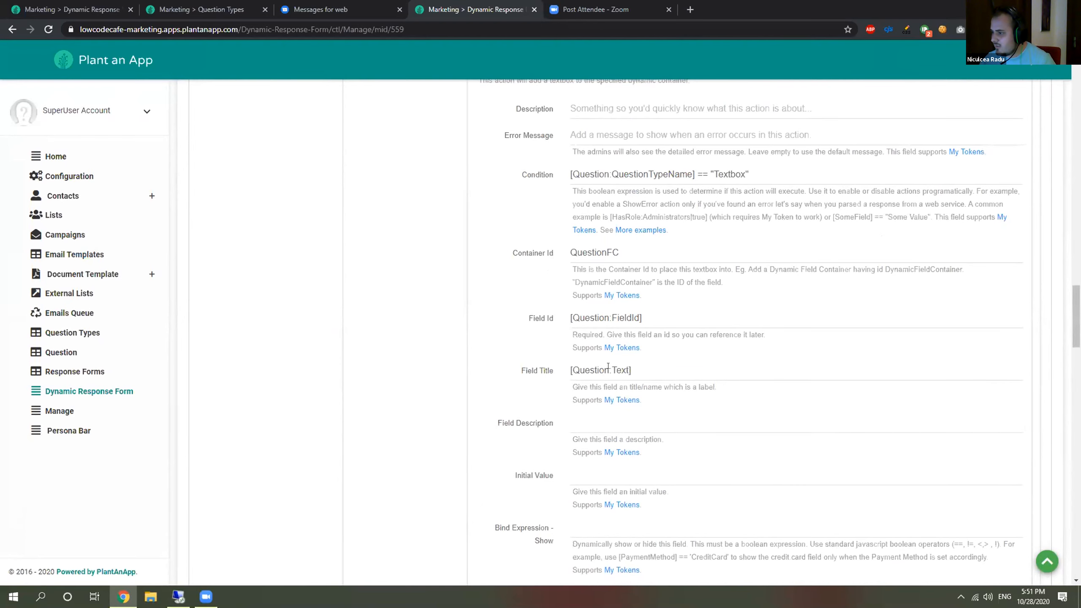
pyautogui.moveTo(608, 366); pyautogui.dragTo(524, 364)
pyautogui.scroll(-20, 546, 359)
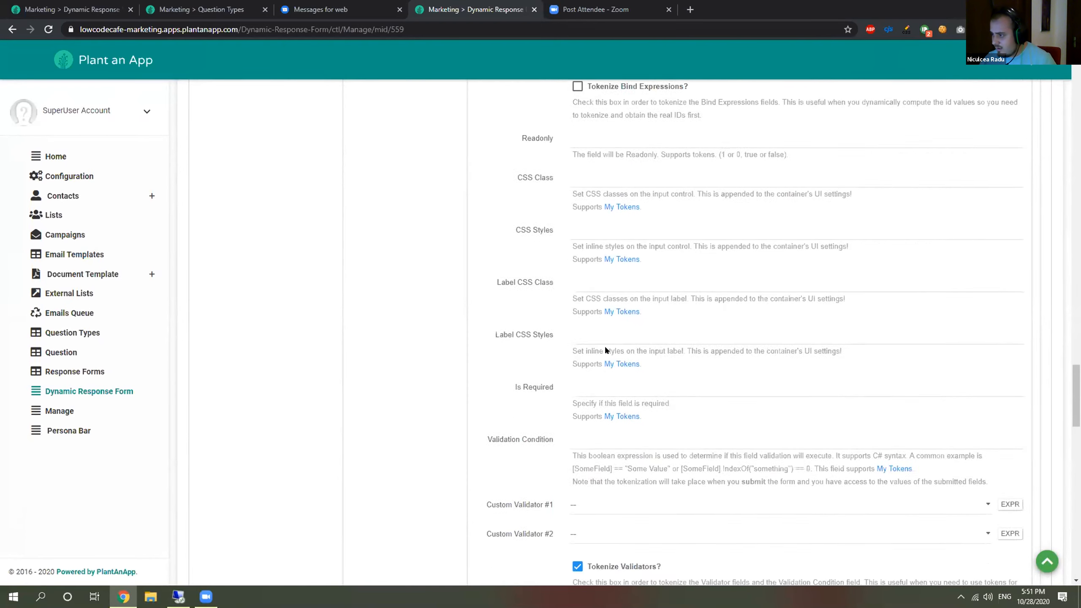
pyautogui.scroll(3, 619, 294)
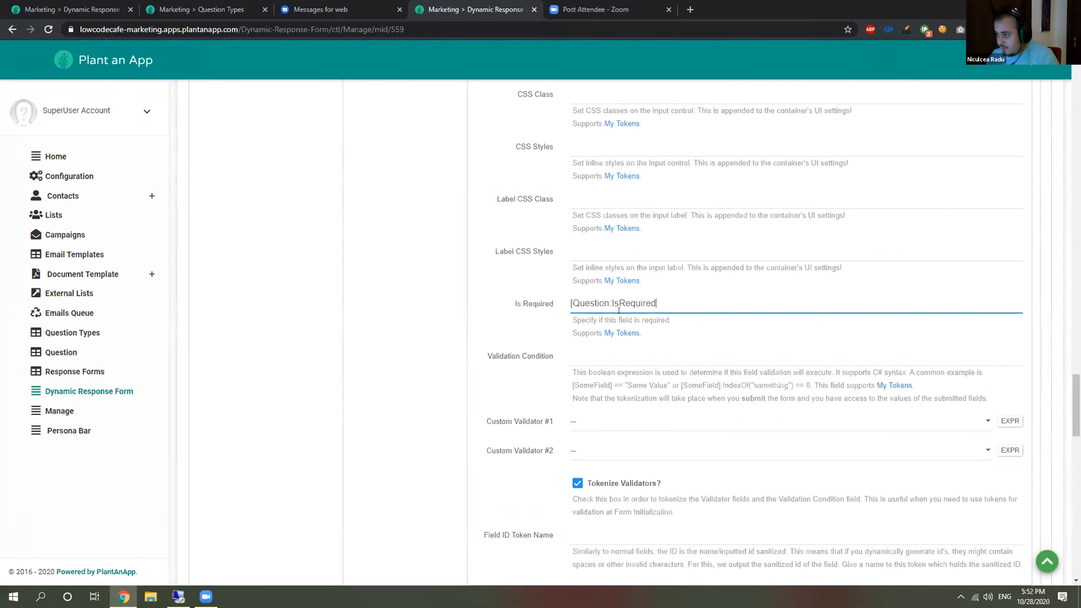
# Step: Copy the Is Required token and expand the Add Large Text, Add Multiple Choice with Dropdown and Add Dropdown with Checkboxes actions
pyautogui.scroll(18, 618, 310)
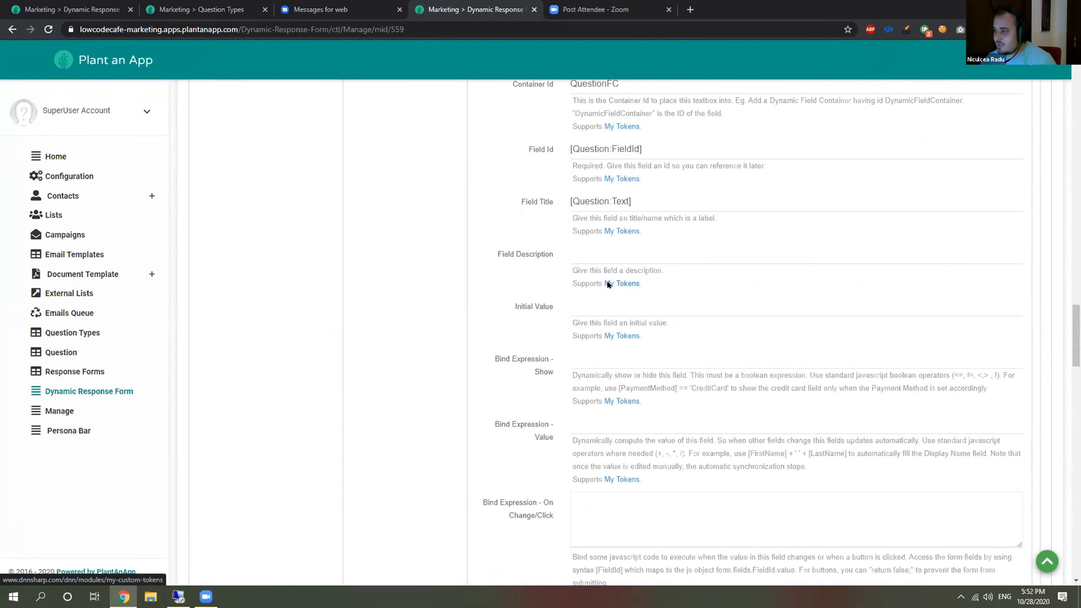
pyautogui.scroll(-10, 608, 285)
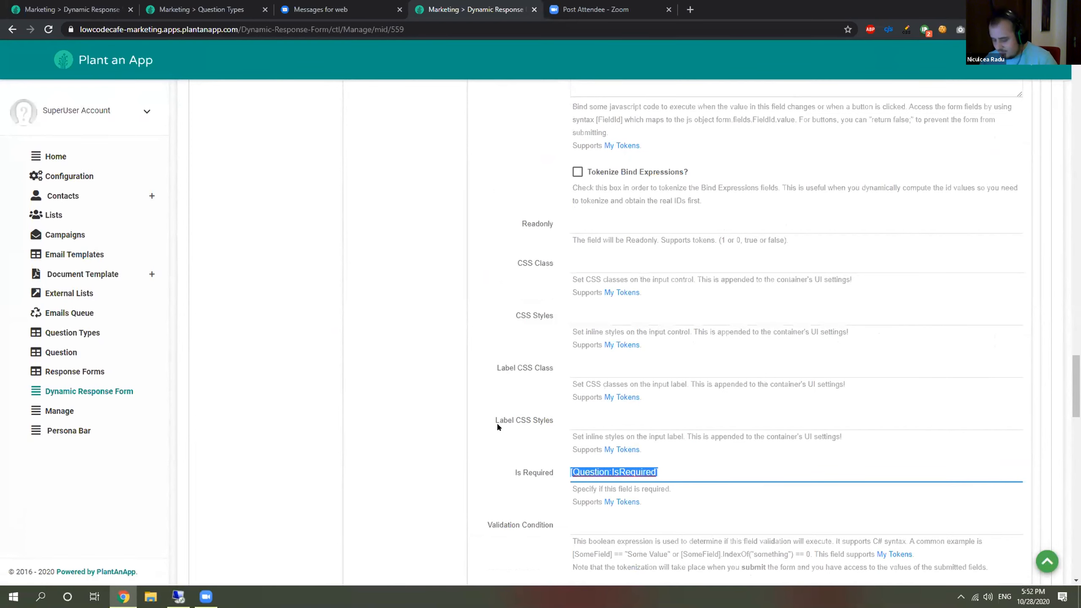
pyautogui.hotkey('ctrl', '-')
pyautogui.scroll(-10, 405, 341)
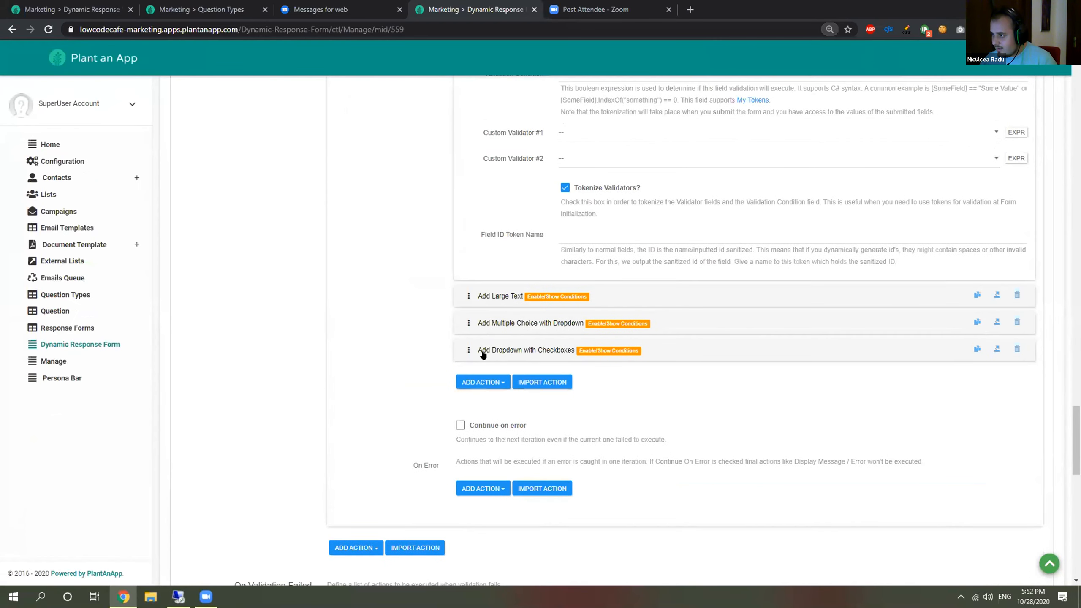
pyautogui.click(502, 296)
pyautogui.scroll(-10, 513, 289)
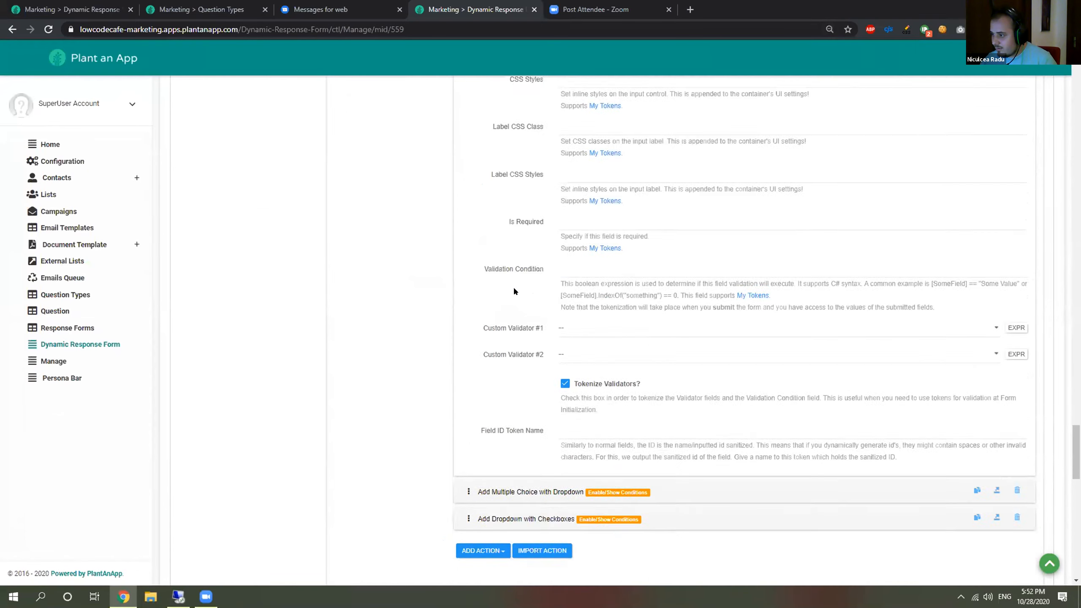
pyautogui.scroll(-5, 528, 255)
pyautogui.click(543, 209)
pyautogui.scroll(-15, 543, 209)
pyautogui.click(561, 133)
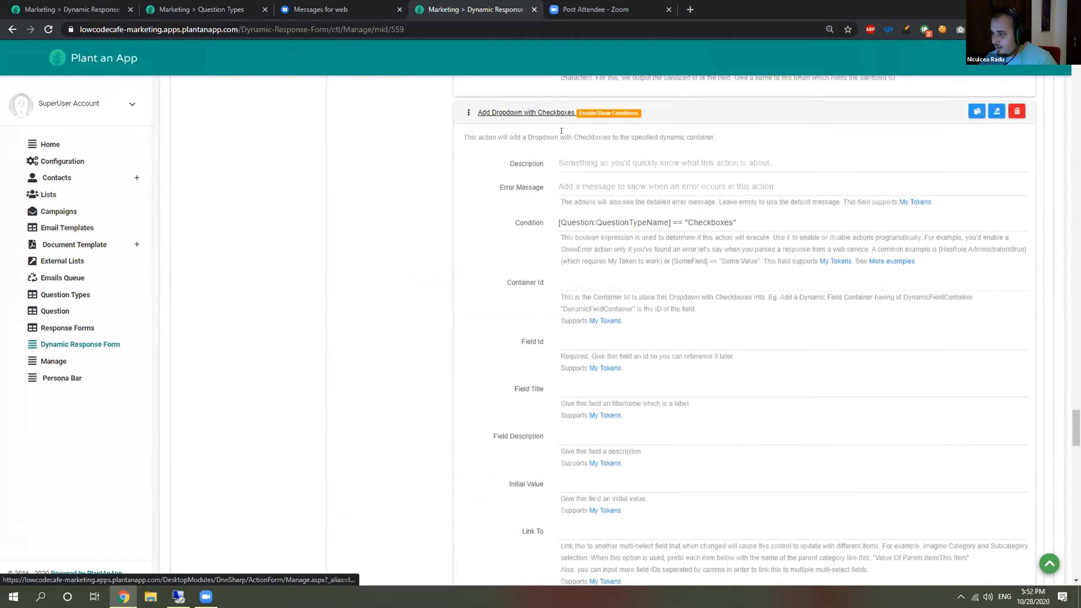
# Step: Set Is Required to [Question:IsRequired] in the Add Dropdown with Checkboxes, Add Multiple Choice with Dropdown and Add Large Text actions
pyautogui.scroll(-15, 561, 131)
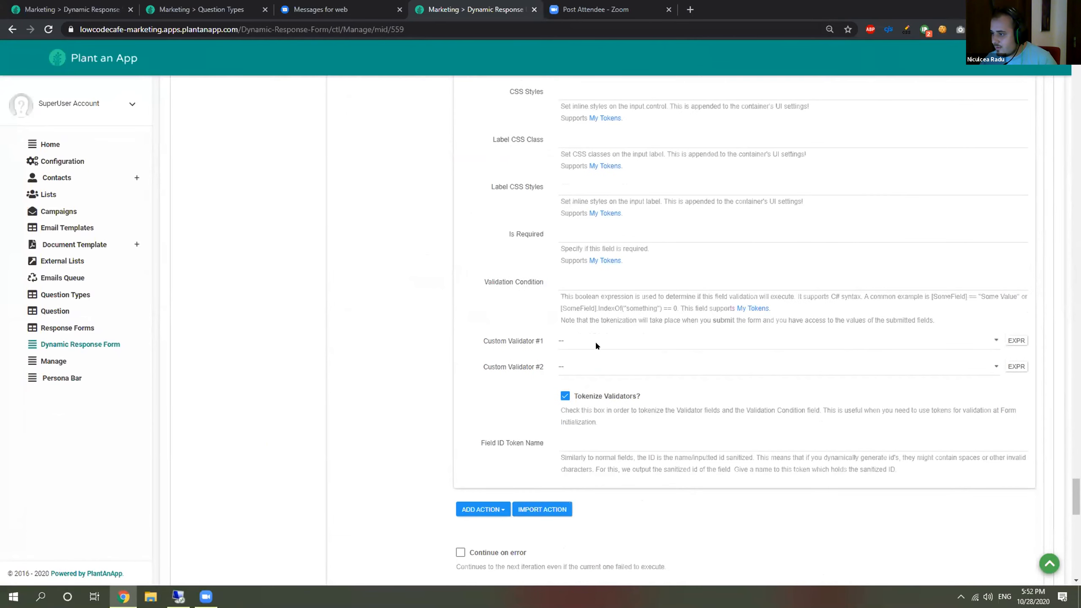
pyautogui.scroll(20, 598, 255)
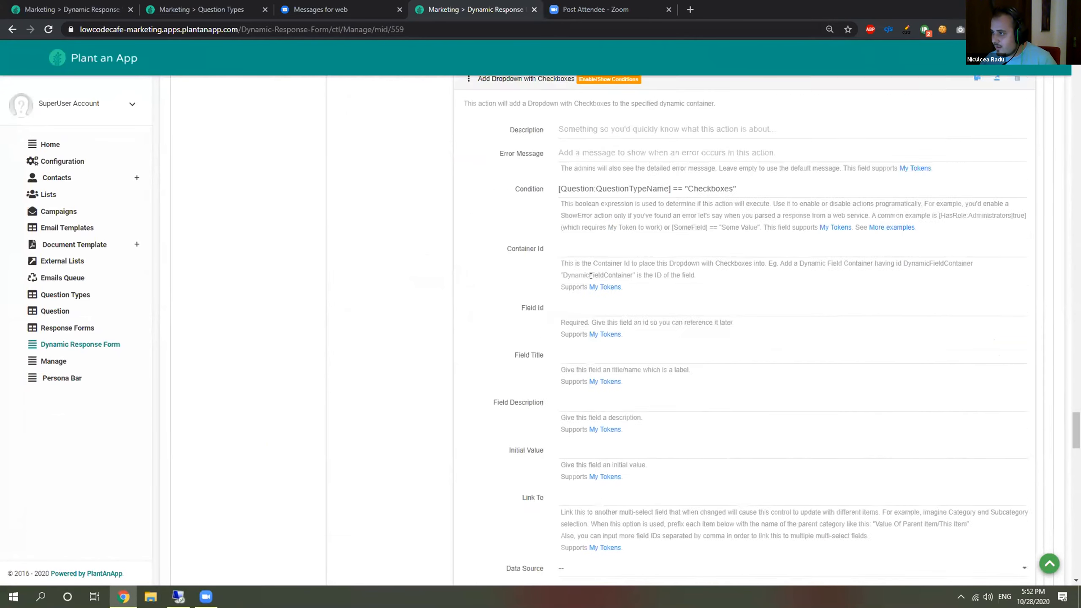
pyautogui.scroll(20, 598, 255)
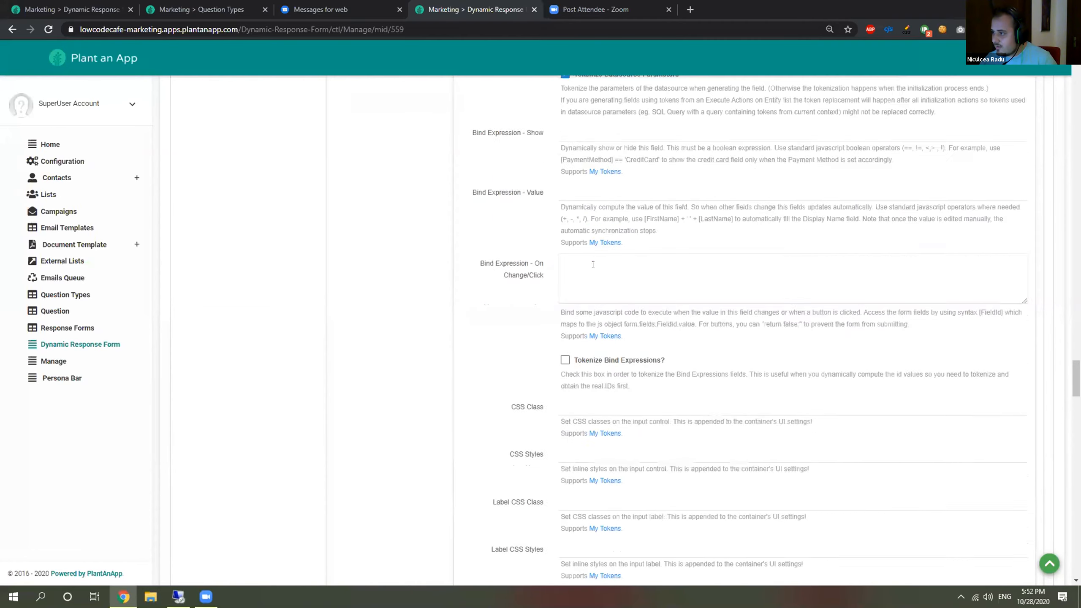
pyautogui.scroll(20, 592, 271)
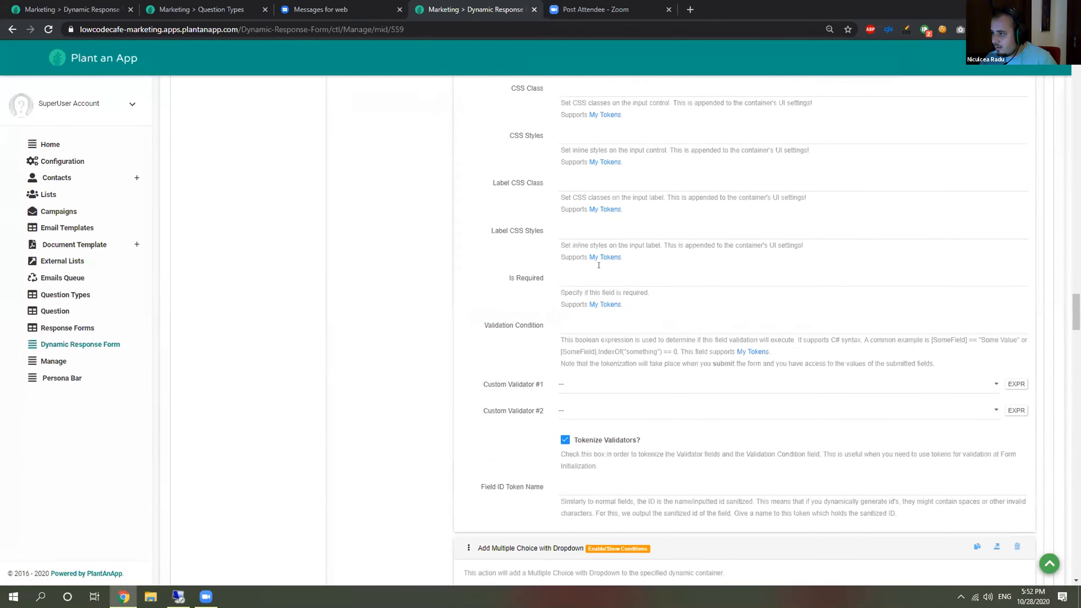
# Step: Copy the Add Textbox action's Container Id, QuestionFC, into the Container Id of the Large Text, Multiple Choice with Dropdown and Dropdown with Checkboxes actions
pyautogui.scroll(20, 598, 276)
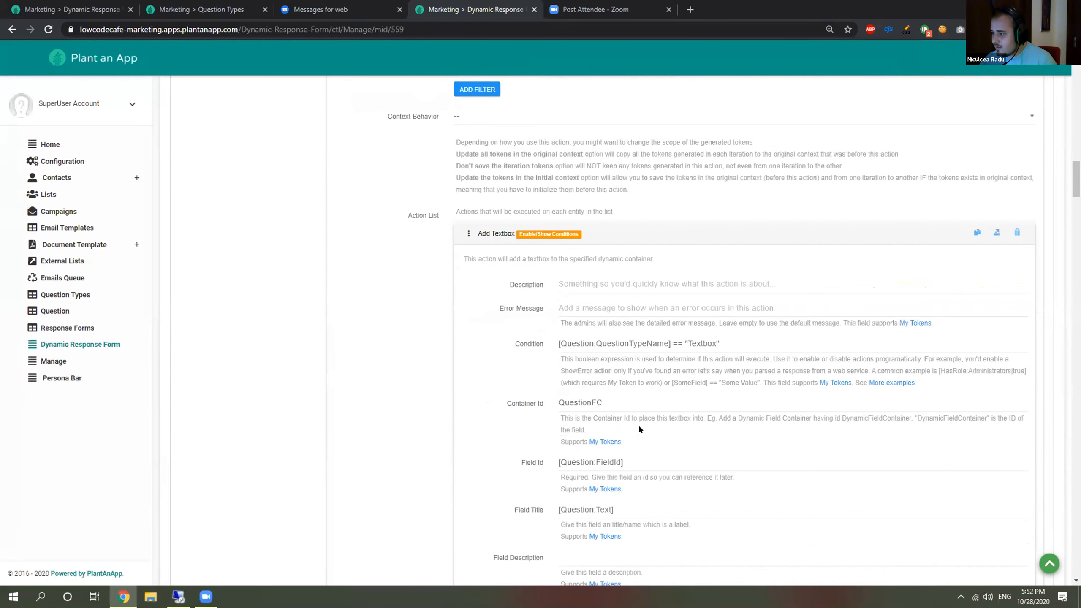
pyautogui.scroll(-15, 515, 331)
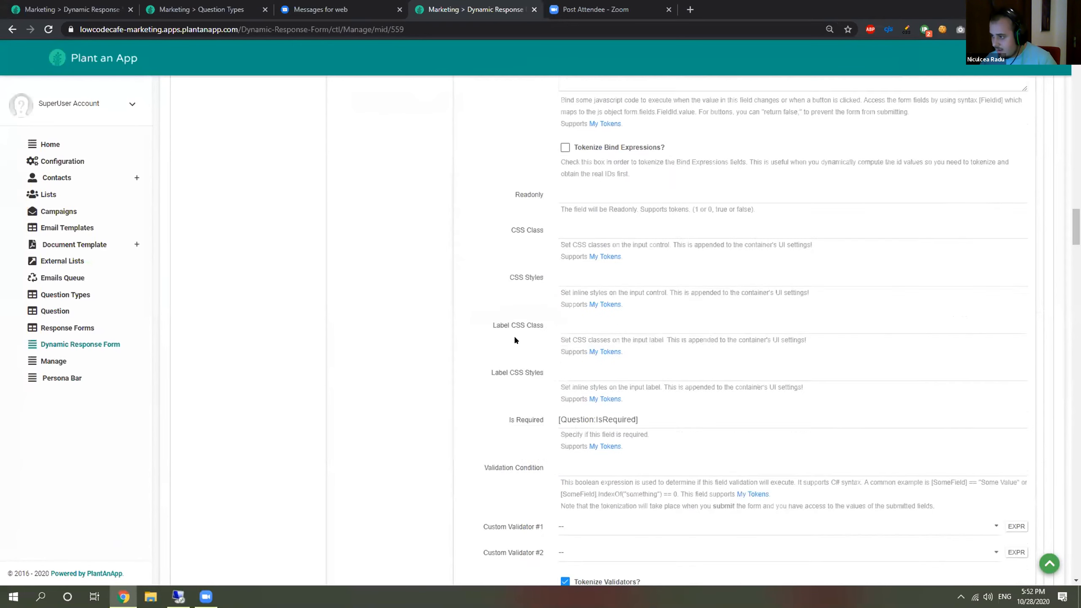
pyautogui.scroll(-20, 580, 246)
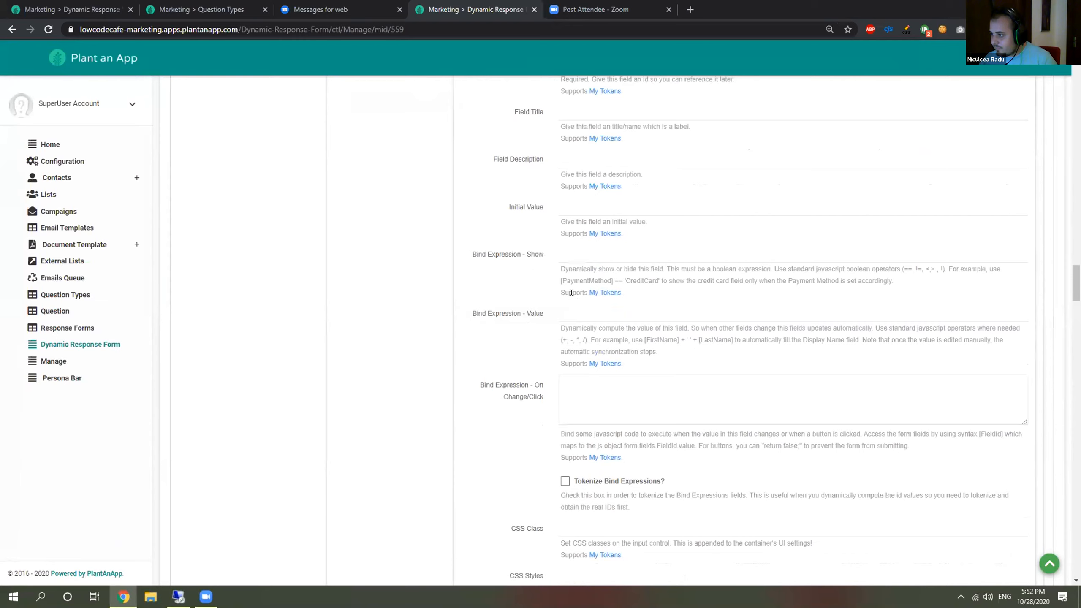
pyautogui.scroll(-20, 575, 333)
pyautogui.scroll(-20, 580, 327)
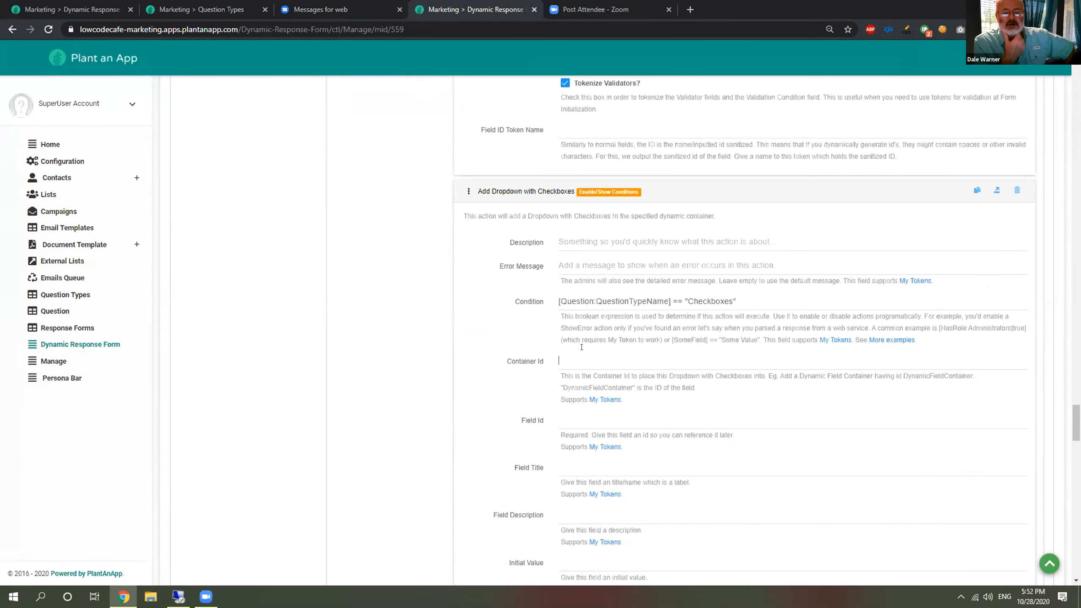
pyautogui.scroll(15, 582, 347)
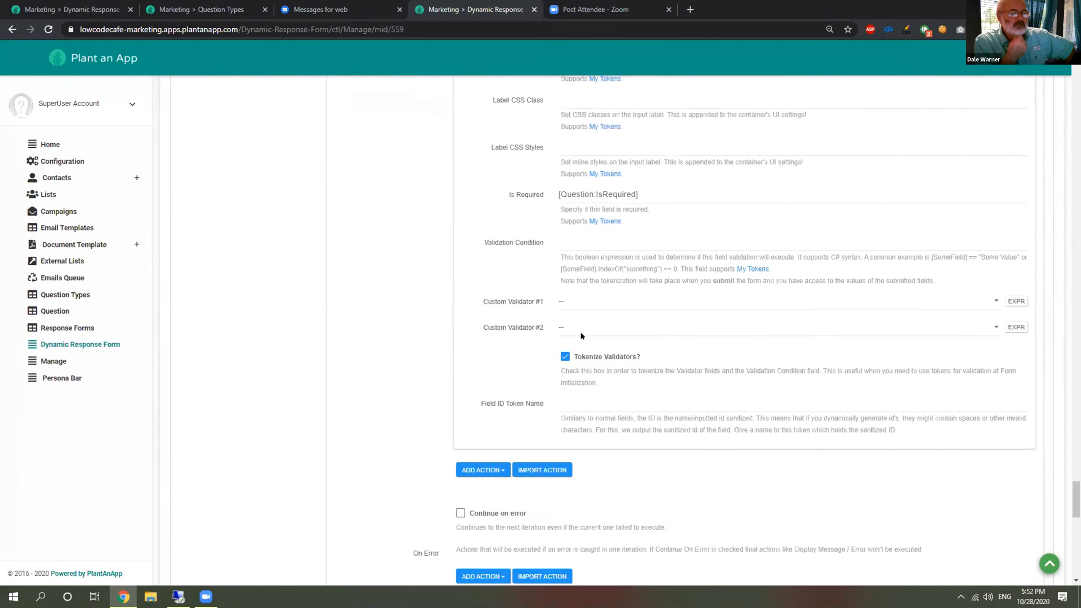
pyautogui.scroll(3, 581, 336)
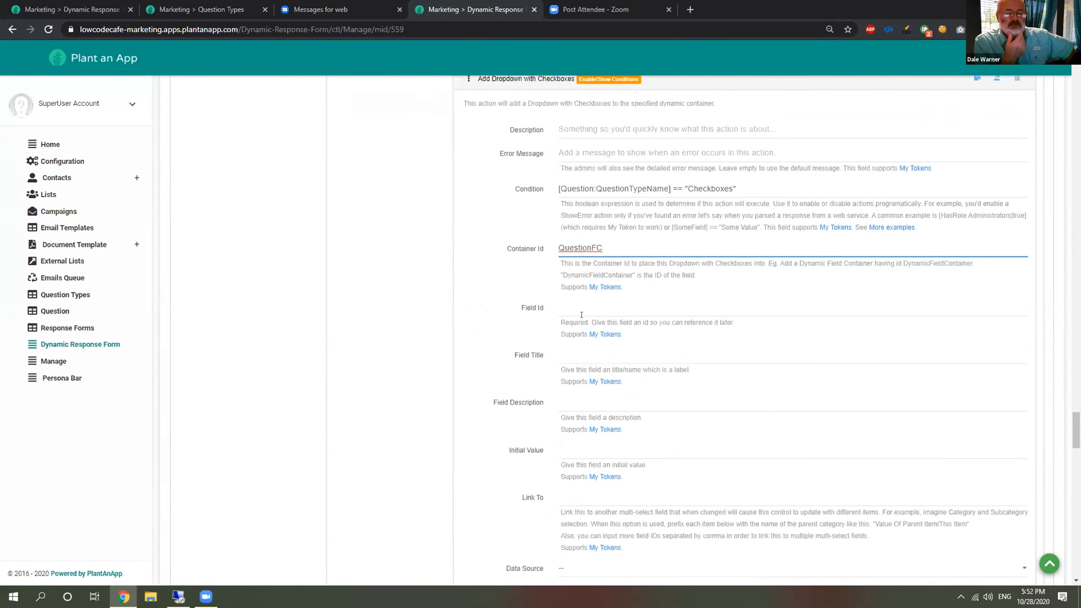
# Step: Return to the Add Textbox action and copy its Field Id token, [Question:FieldId]
pyautogui.scroll(-20, 573, 288)
pyautogui.scroll(7, 571, 328)
pyautogui.scroll(16, 571, 327)
pyautogui.scroll(-15, 571, 327)
pyautogui.scroll(6, 571, 327)
pyautogui.scroll(-15, 573, 321)
pyautogui.scroll(14, 572, 322)
pyautogui.scroll(-16, 573, 322)
pyautogui.scroll(7, 572, 322)
pyautogui.scroll(20, 572, 322)
pyautogui.scroll(-5, 571, 327)
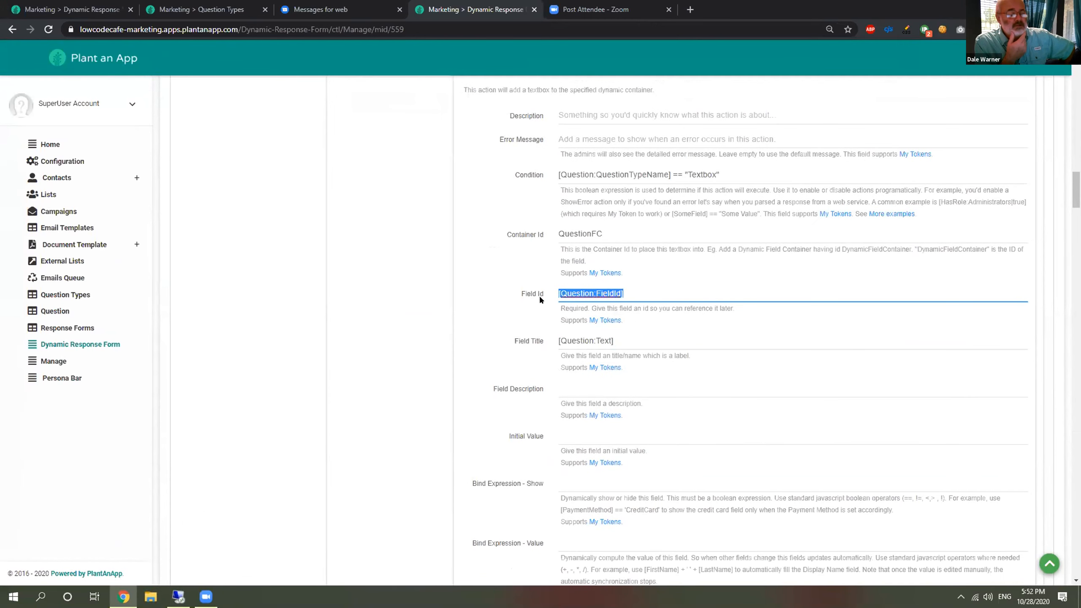
# Step: Set the Field Id to the copied [Question:FieldId] in the Add Large Text, Add Multiple Choice with Dropdown and Add Dropdown with Checkboxes actions
pyautogui.scroll(-15, 540, 298)
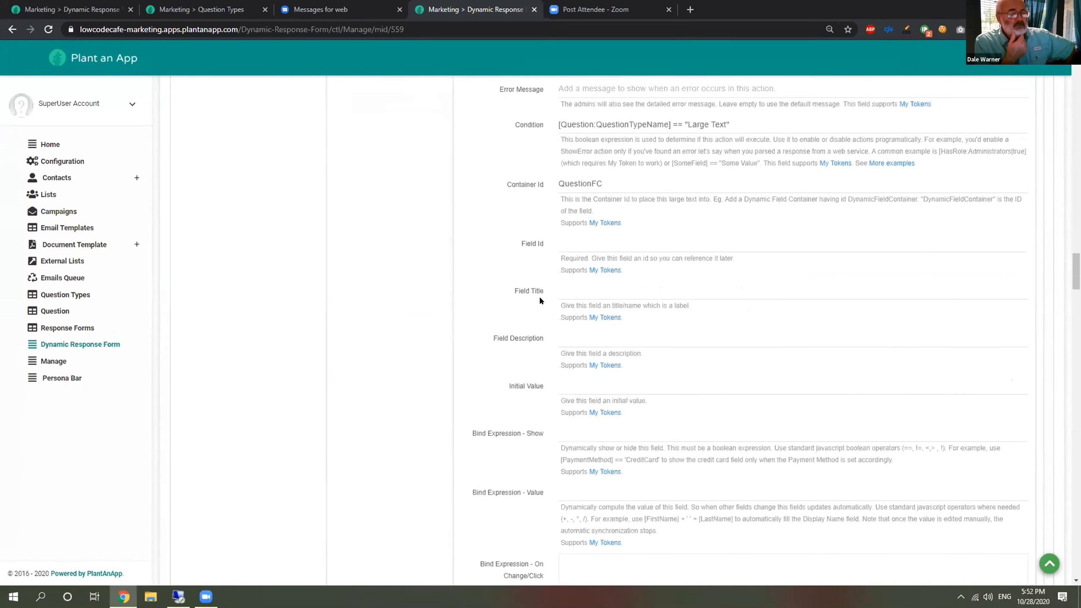
pyautogui.scroll(-20, 554, 300)
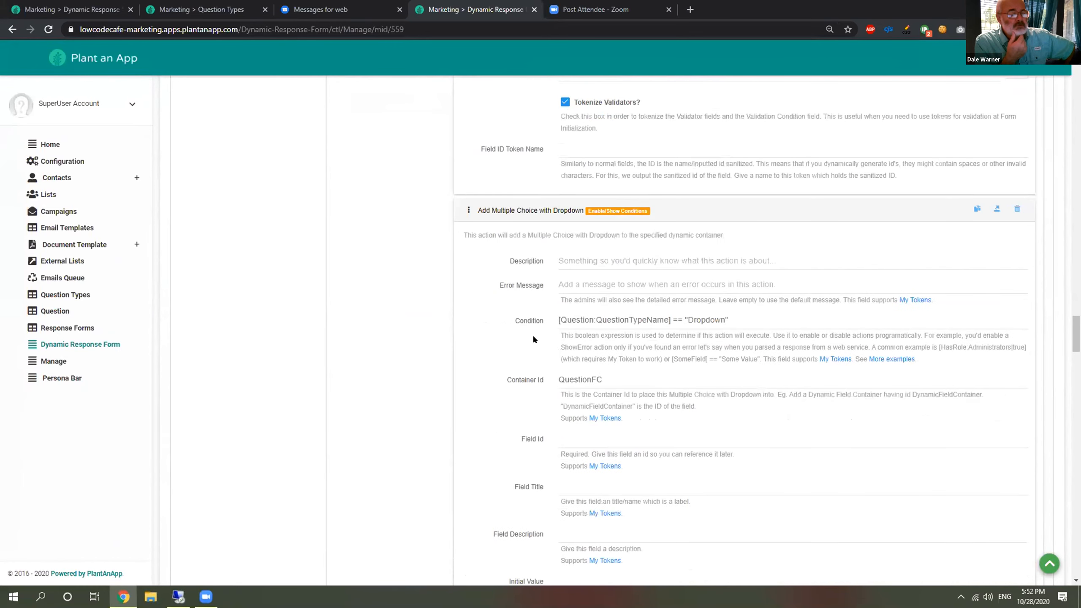
pyautogui.scroll(-20, 537, 402)
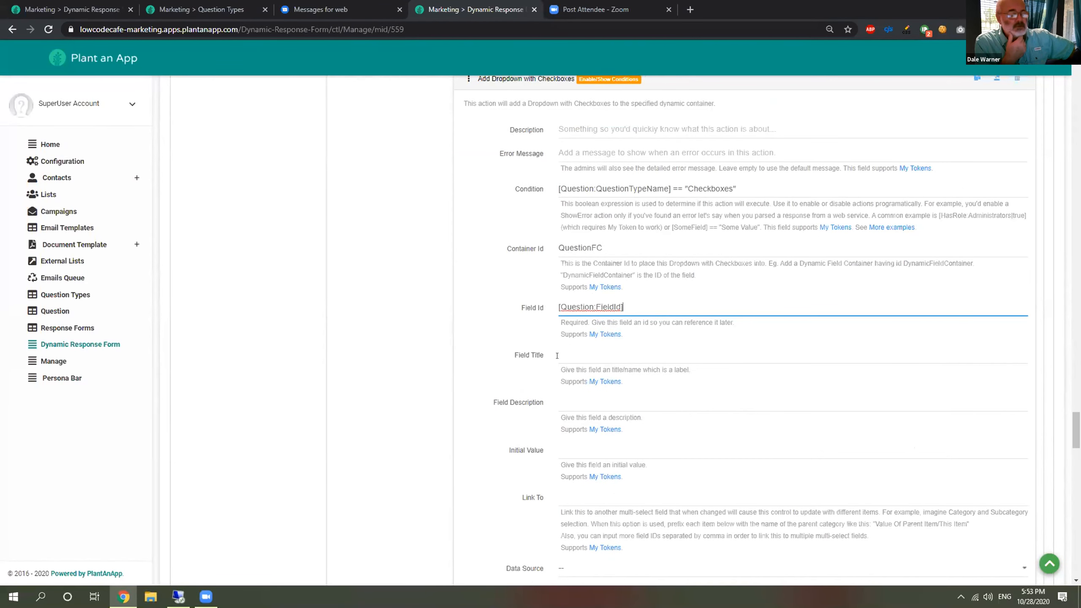
# Step: Return to the Add Textbox action and copy its Field Title token, [Question:Text]
pyautogui.scroll(-18, 556, 354)
pyautogui.scroll(4, 516, 374)
pyautogui.scroll(20, 515, 375)
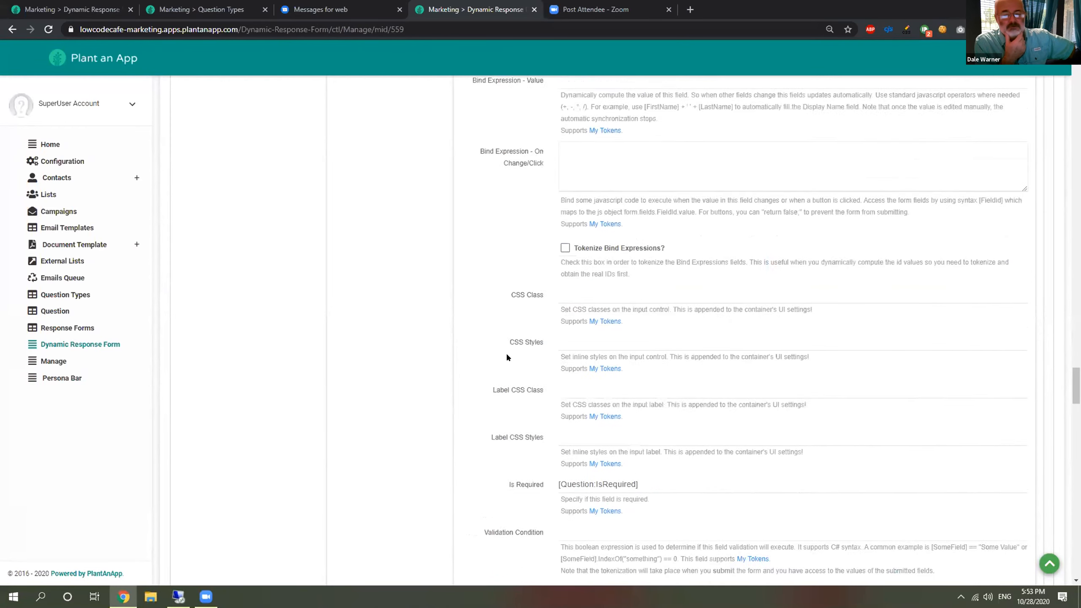
pyautogui.scroll(20, 506, 350)
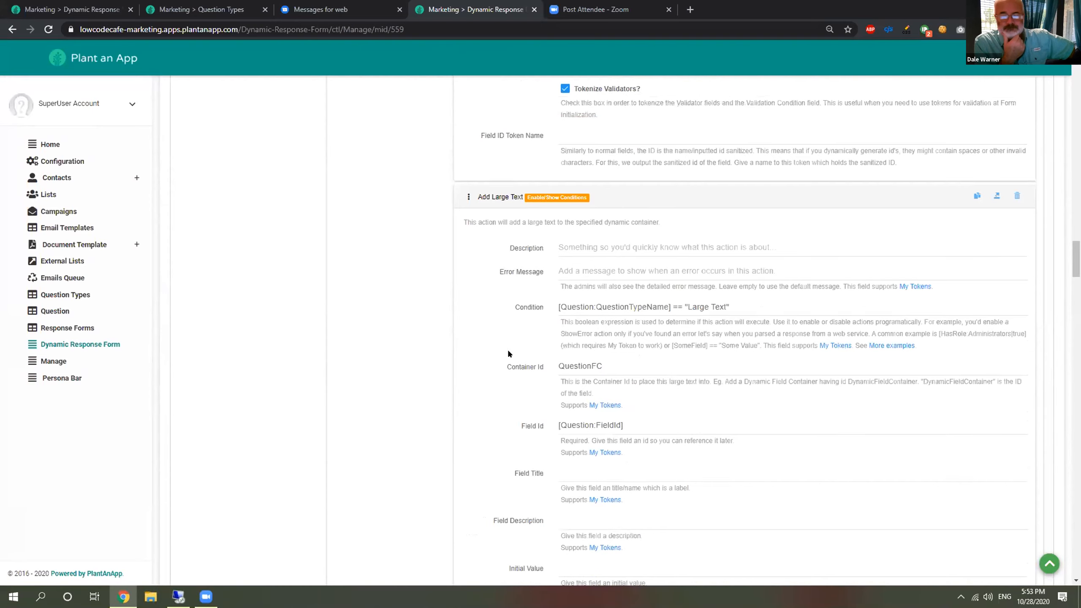
pyautogui.scroll(15, 508, 354)
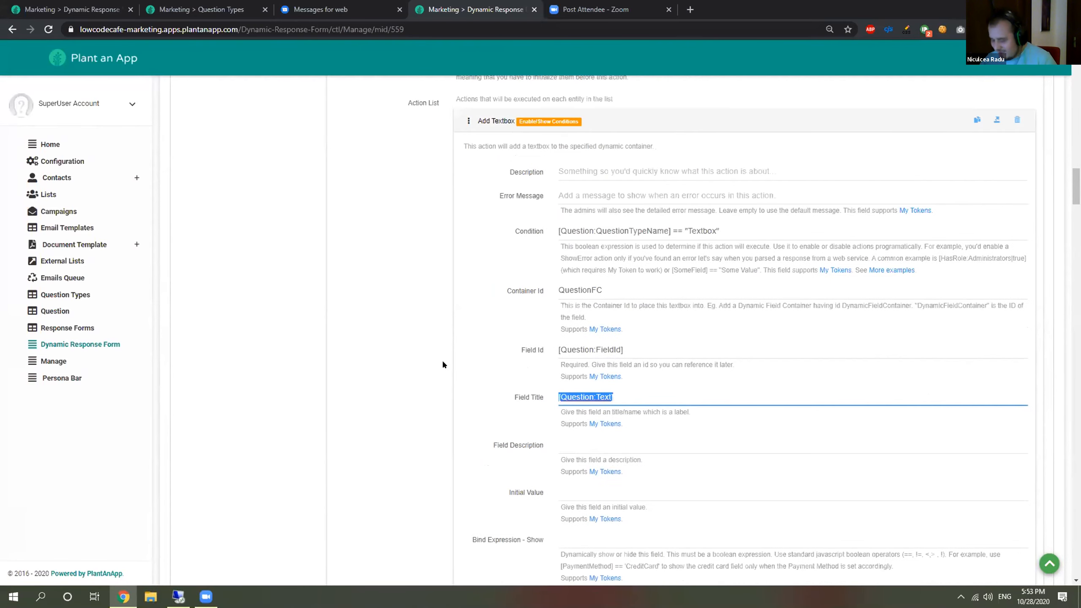
# Step: Set the Field Title to [Question:Text] in the Add Large Text, Add Multiple Choice with Dropdown and Add Dropdown with Checkboxes actions
pyautogui.scroll(-20, 442, 359)
pyautogui.scroll(-20, 445, 332)
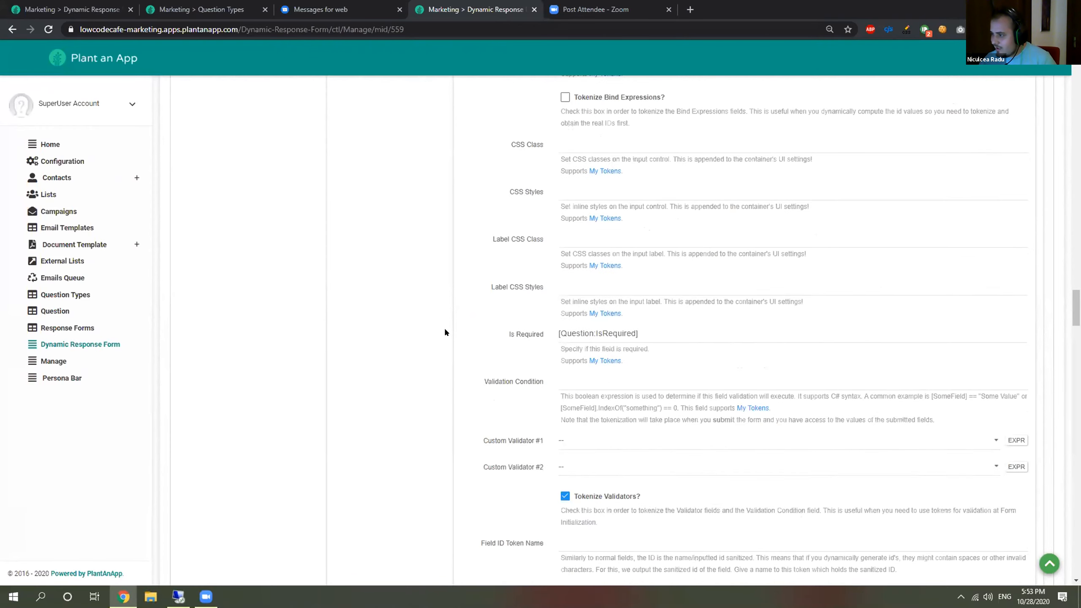
pyautogui.scroll(-15, 445, 328)
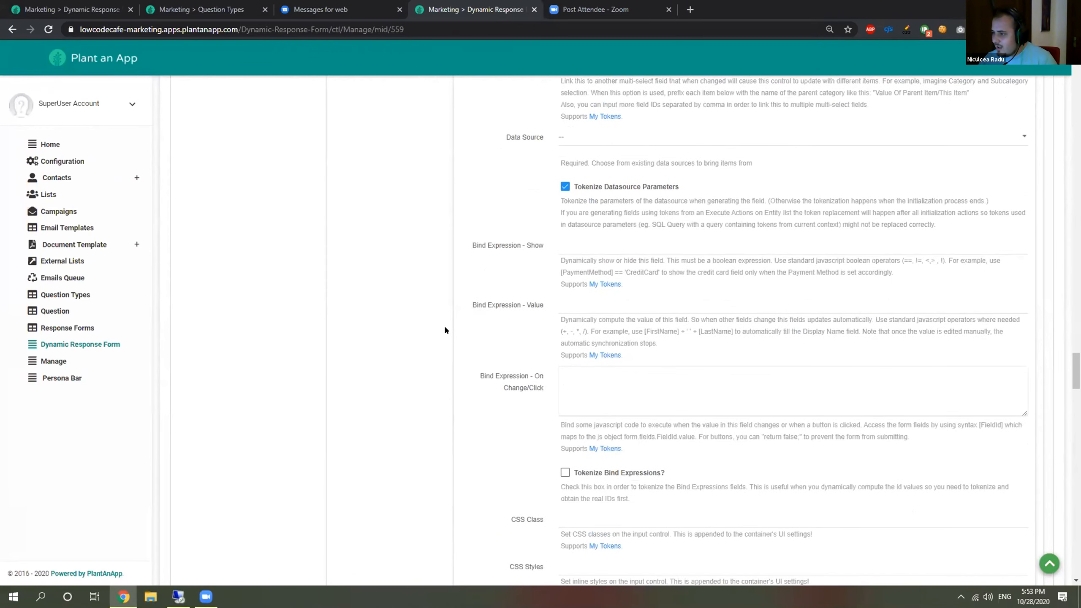
pyautogui.scroll(7, 439, 321)
pyautogui.scroll(-6, 437, 315)
pyautogui.scroll(14, 436, 303)
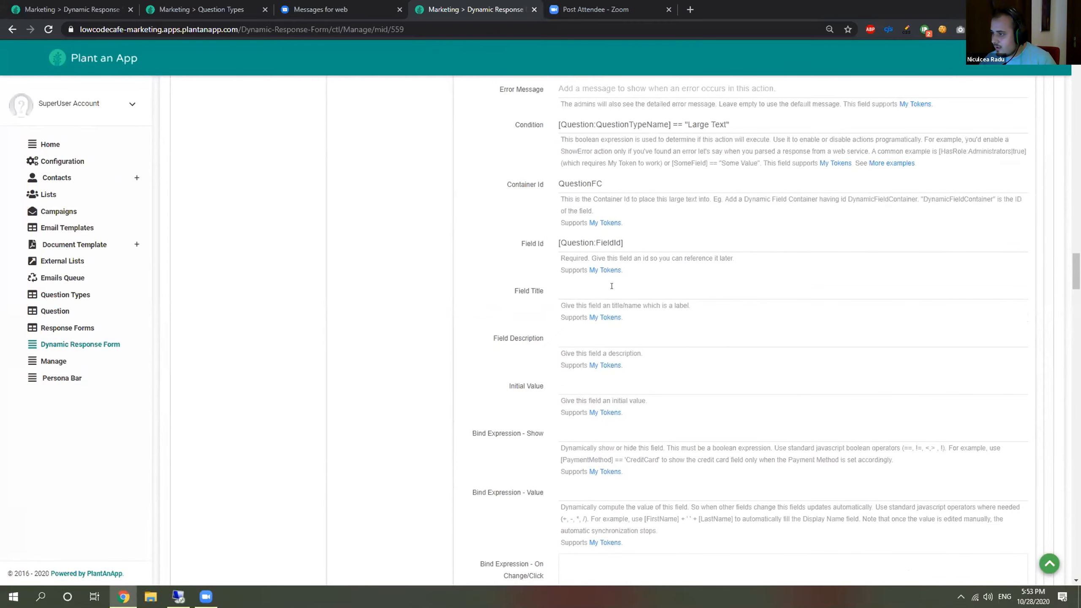
pyautogui.scroll(-20, 486, 296)
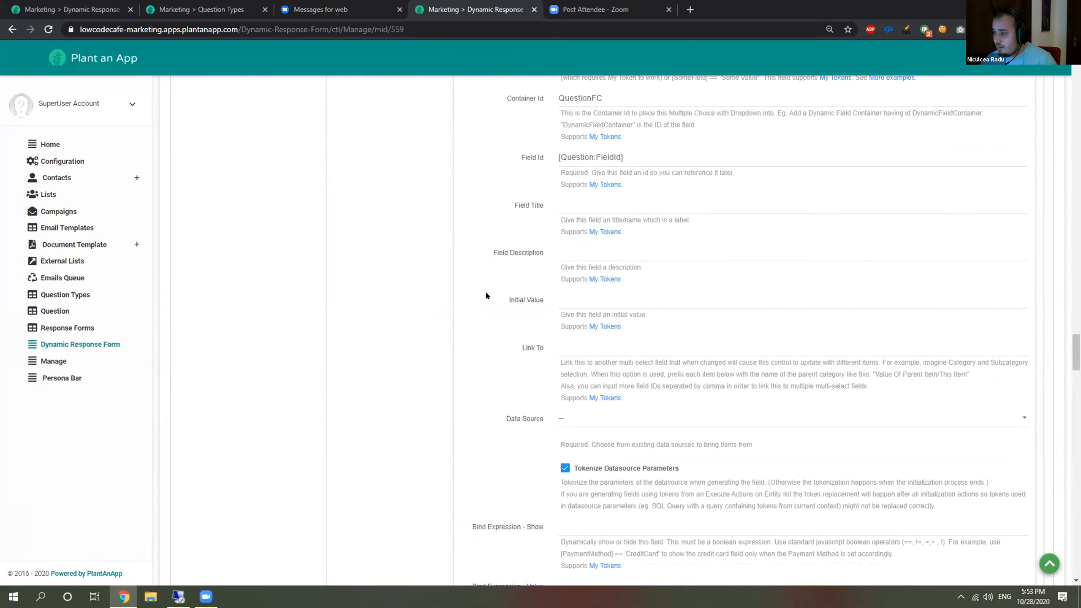
pyautogui.write('[Question:Text]')
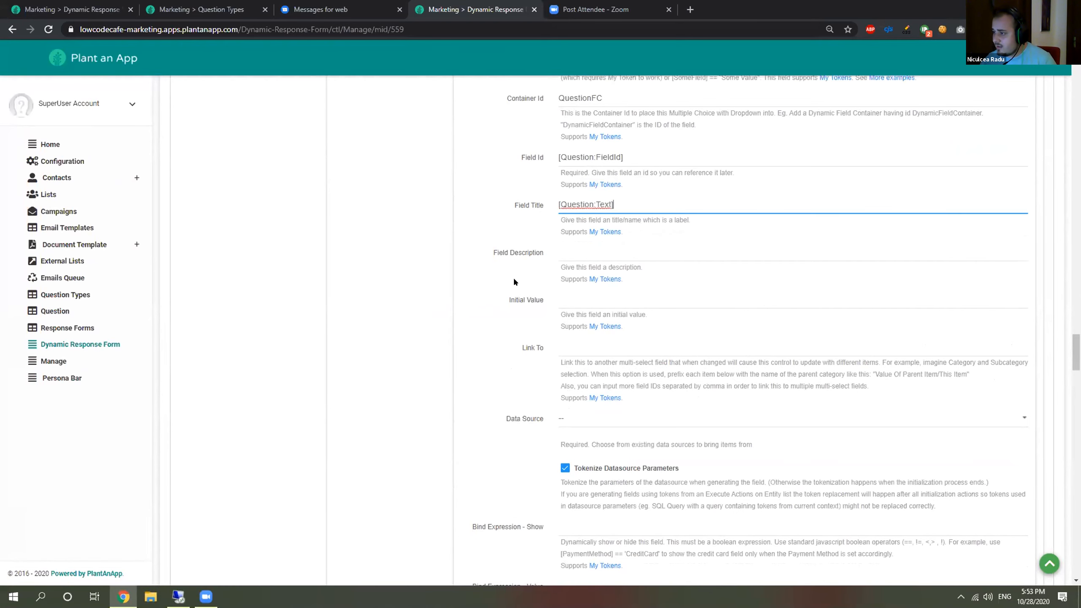
pyautogui.scroll(-19, 515, 281)
pyautogui.scroll(-4, 509, 275)
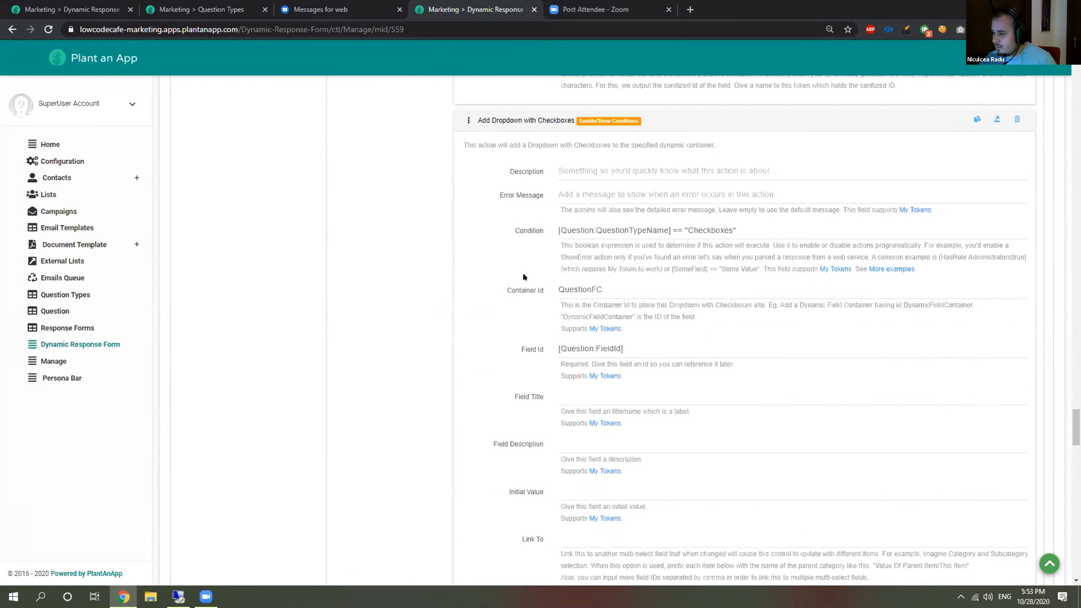
pyautogui.scroll(-20, 515, 289)
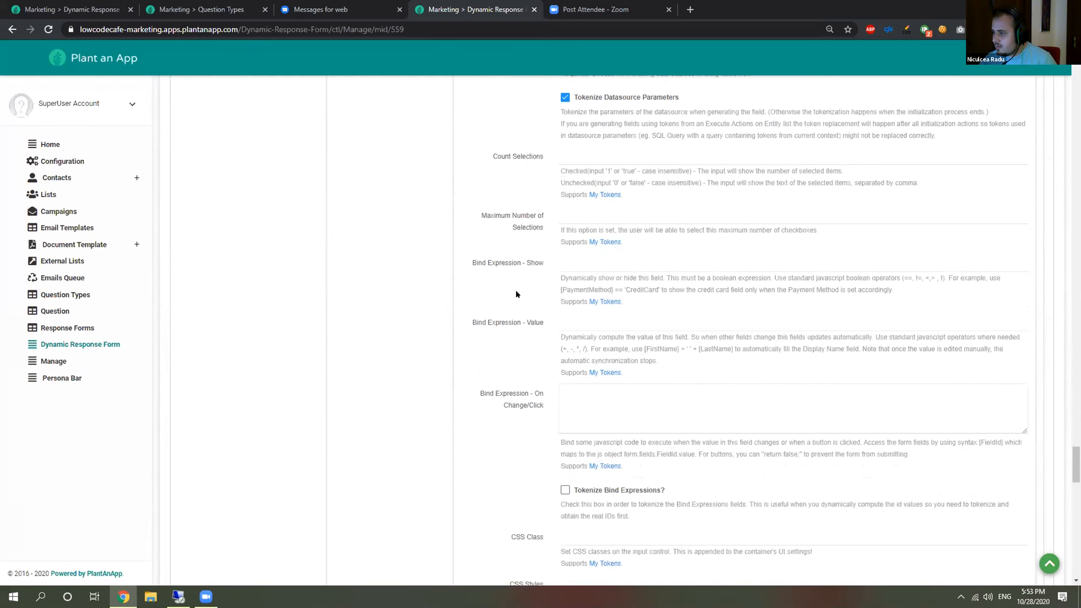
# Step: Save the form with the updated field-generating actions
pyautogui.scroll(20, 460, 345)
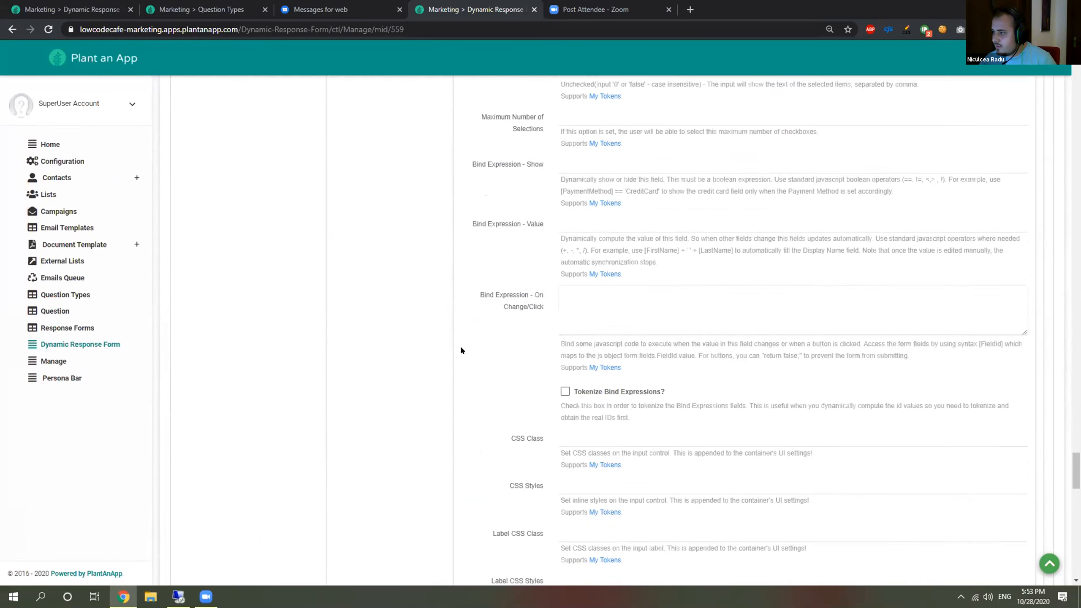
pyautogui.scroll(15, 512, 317)
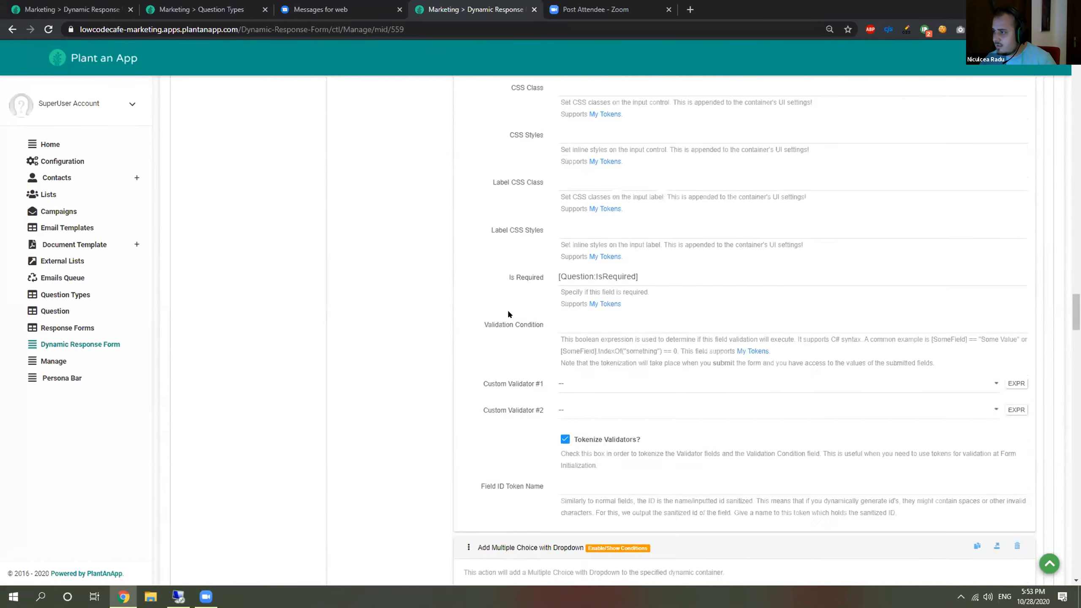
pyautogui.scroll(20, 1056, 253)
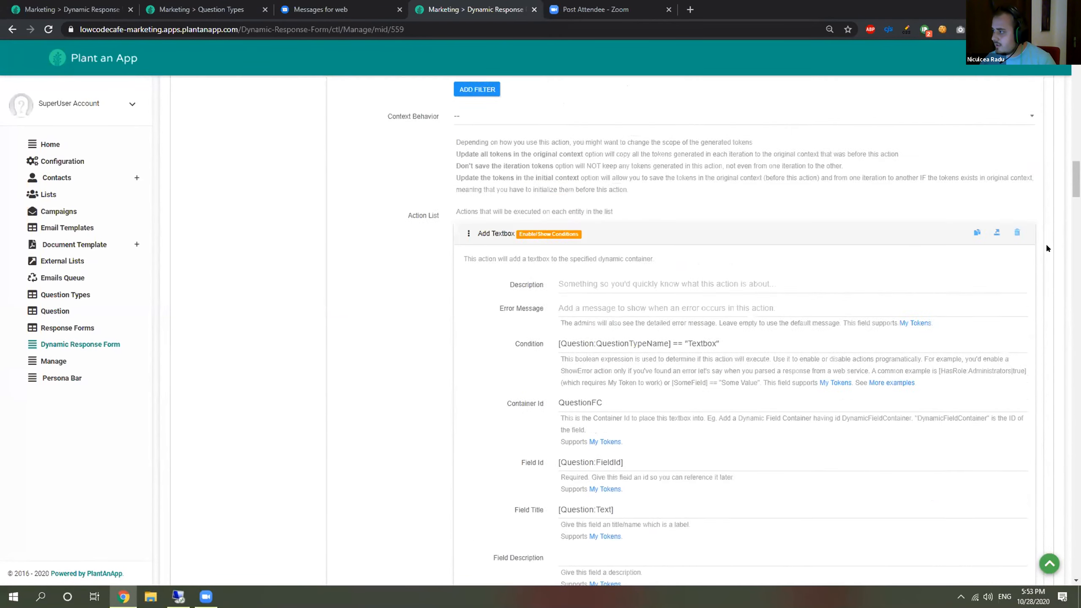
pyautogui.scroll(20, 1030, 234)
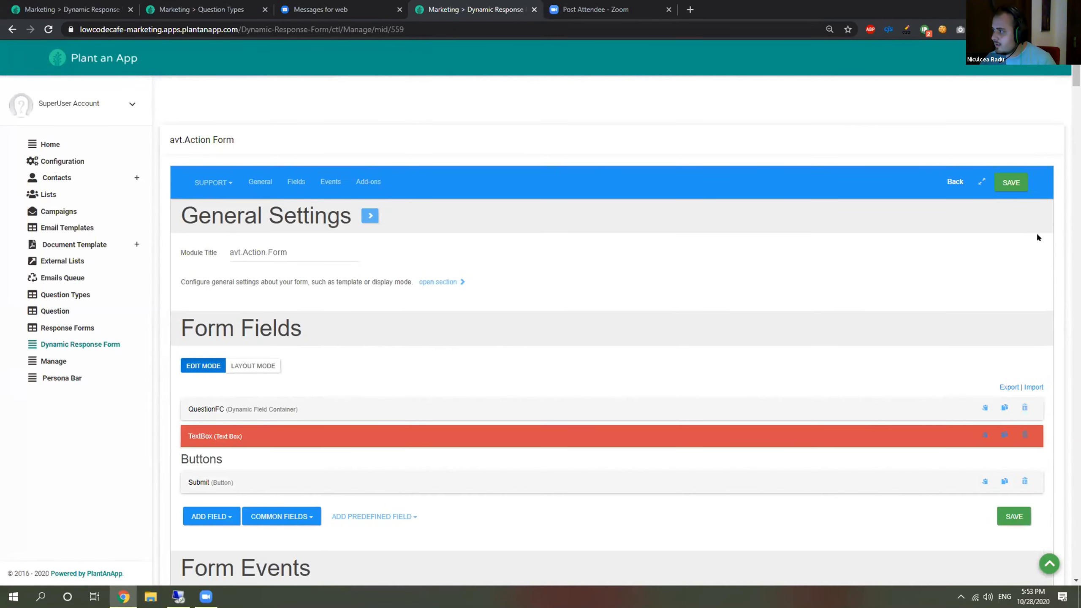
pyautogui.click(1019, 509)
# Step: In the On Init entity-list action, set the Add Multiple Choice with Dropdown action's Data Source to Items and its Items List to [Question:Options]
pyautogui.scroll(-3, 371, 401)
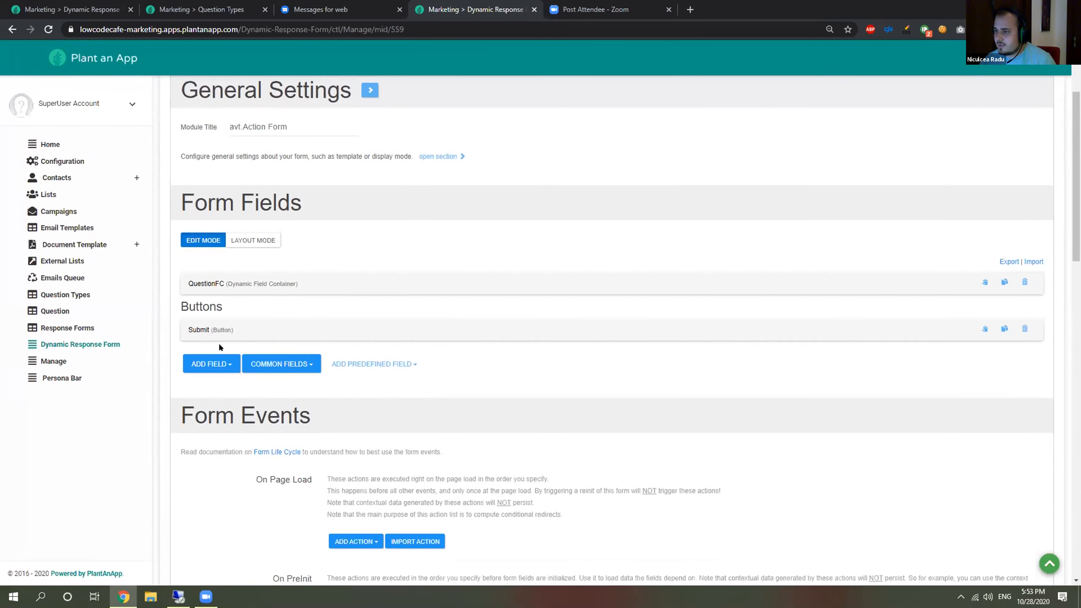
pyautogui.click(210, 331)
pyautogui.scroll(-15, 226, 335)
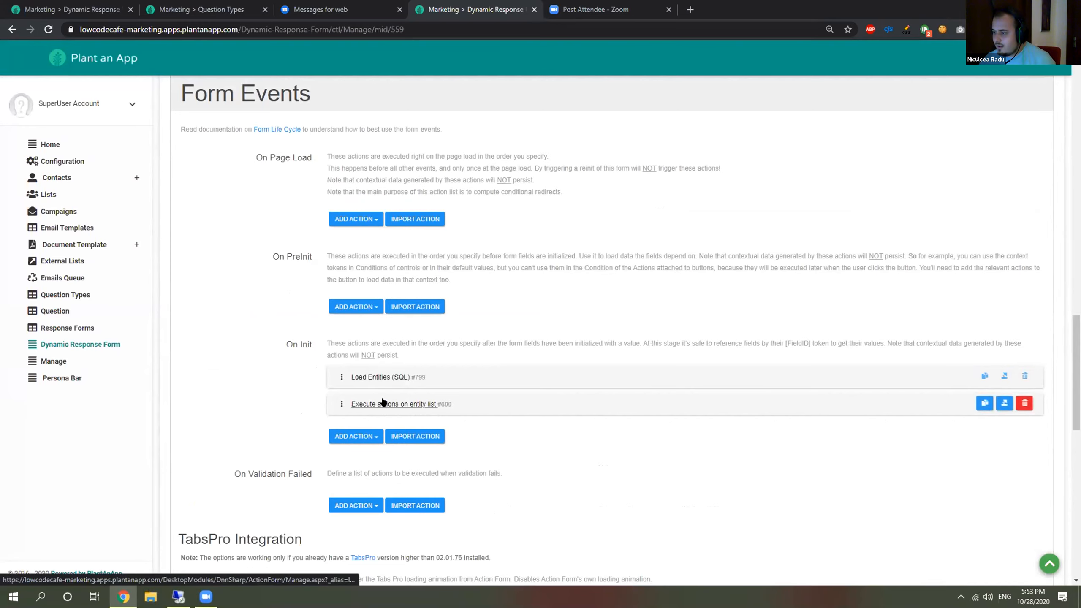
pyautogui.click(383, 392)
pyautogui.scroll(-15, 386, 368)
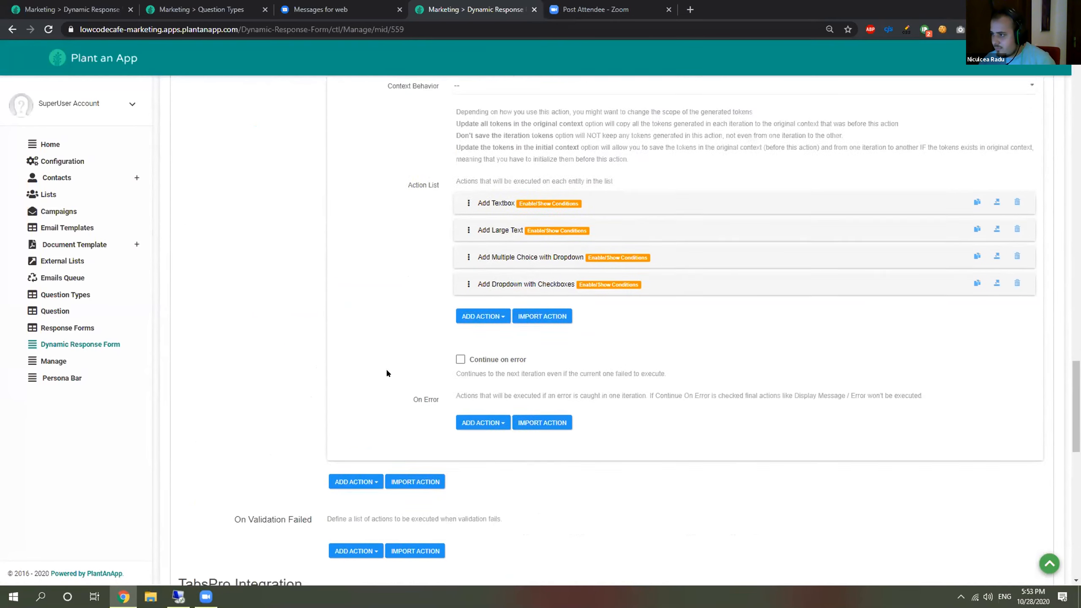
pyautogui.click(540, 217)
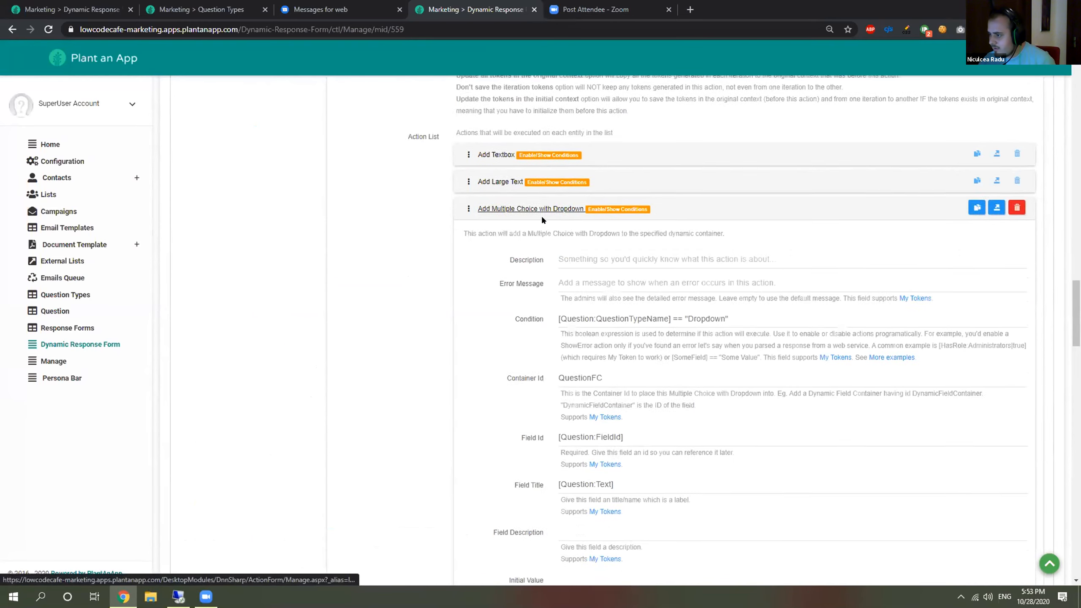
pyautogui.scroll(-5, 540, 214)
pyautogui.scroll(-5, 540, 215)
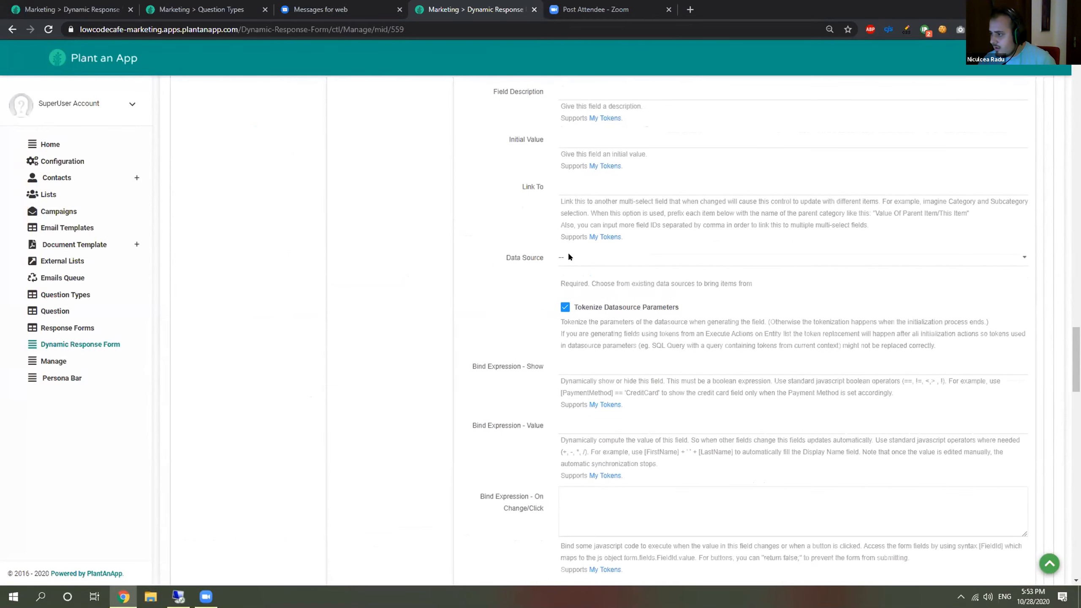
pyautogui.click(569, 256)
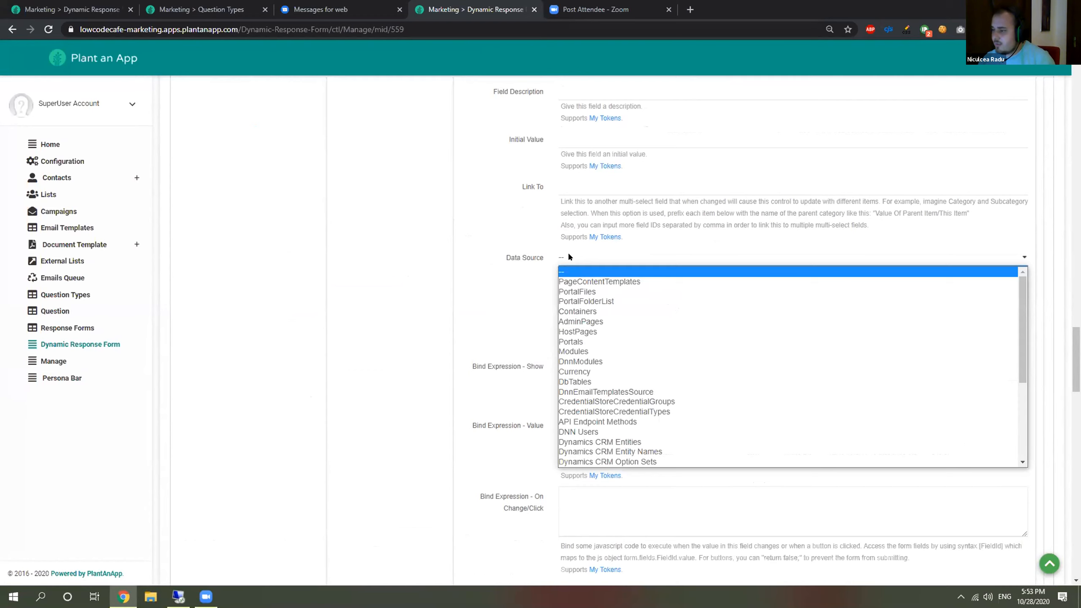
pyautogui.scroll(-5, 636, 331)
pyautogui.scroll(1, 589, 327)
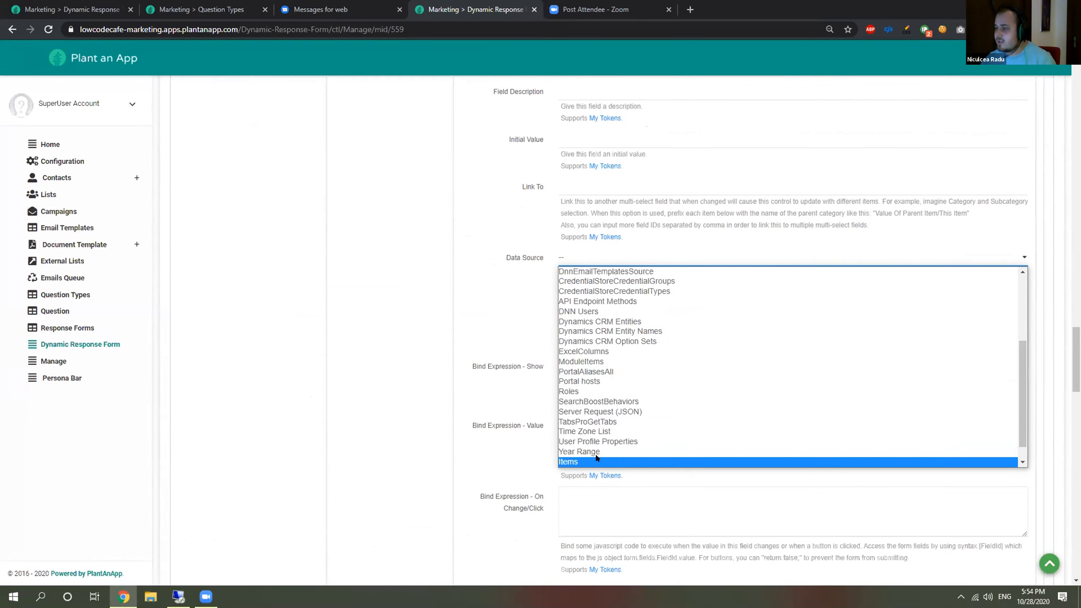
pyautogui.click(596, 459)
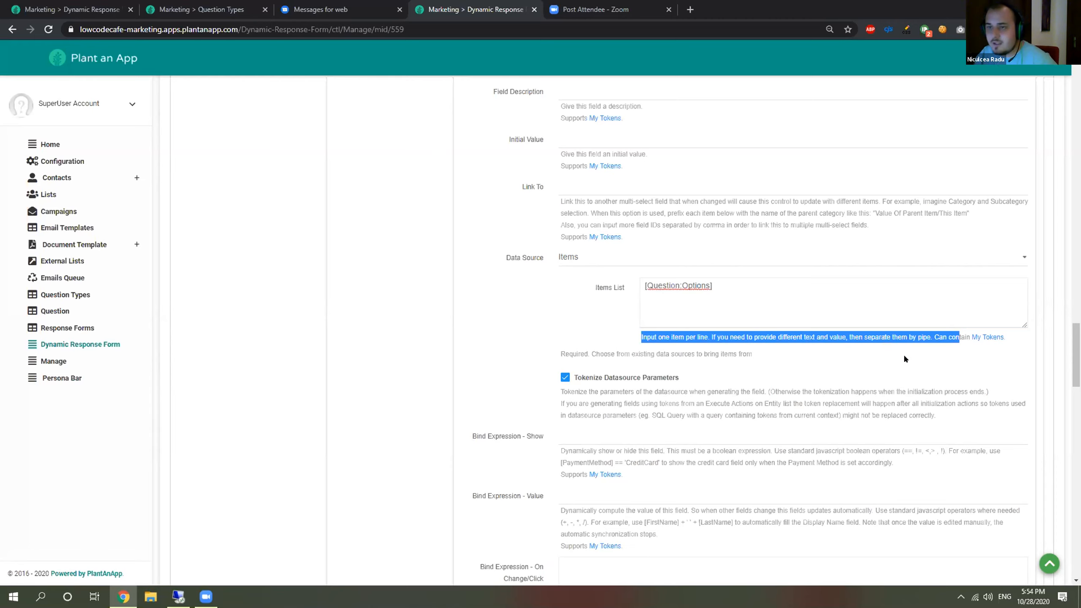
# Step: Check the SQL Query option among the data sources offered for the Add Multiple Choice with Dropdown action
pyautogui.click(607, 258)
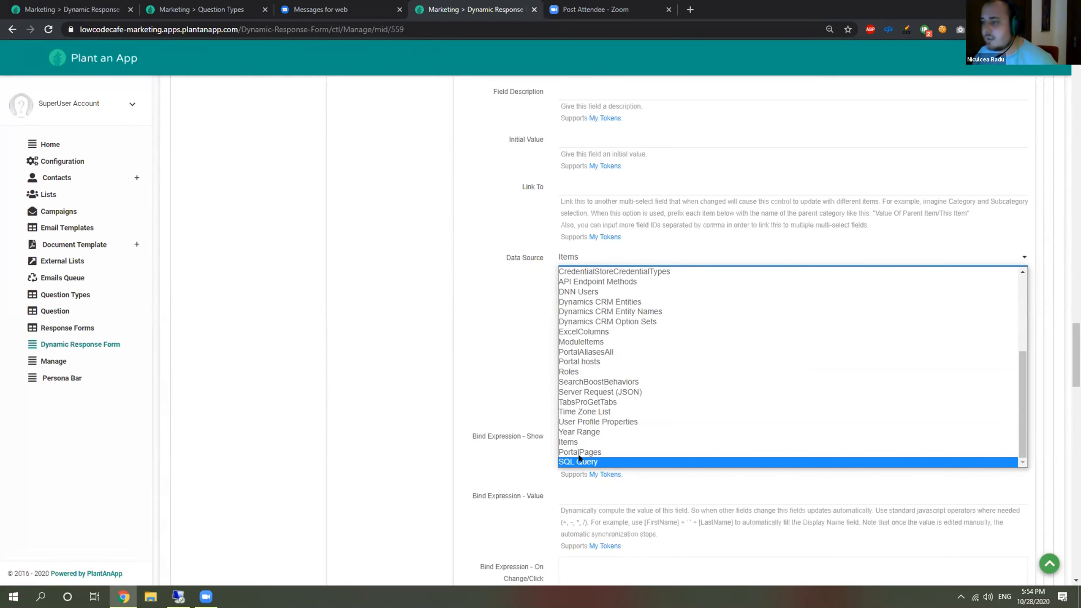
pyautogui.click(522, 381)
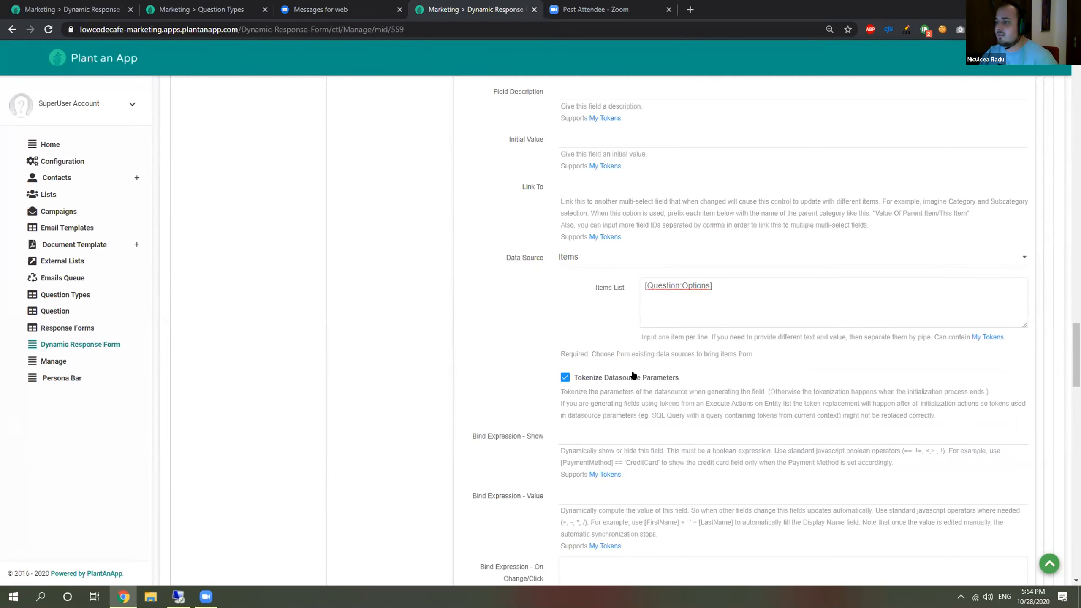
pyautogui.scroll(10, 509, 381)
pyautogui.scroll(-10, 705, 391)
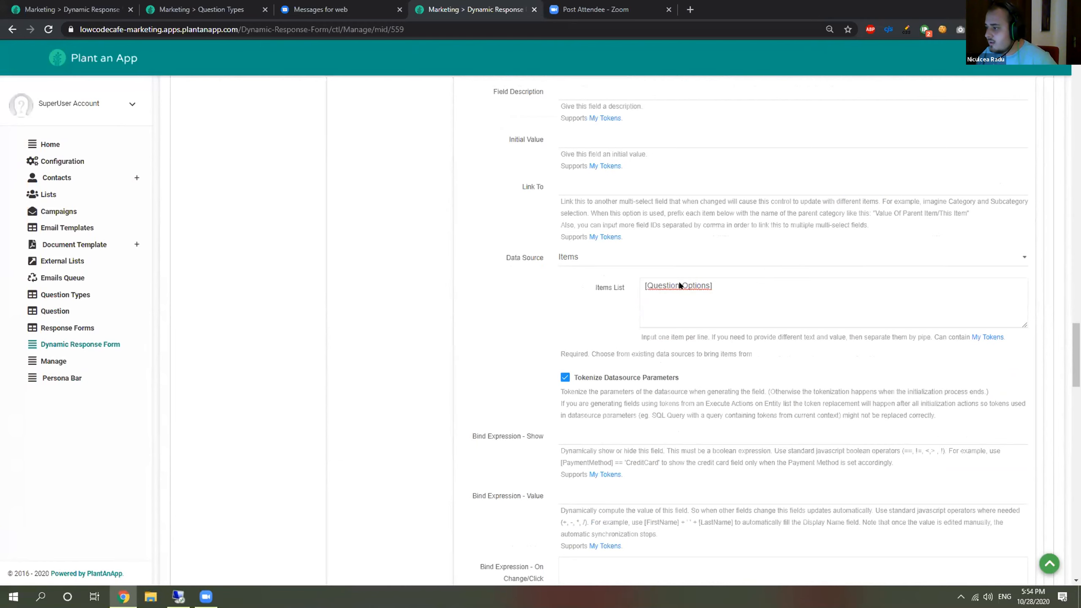
# Step: Set the Add Dropdown with Checkboxes action's Data Source to Items and its Items List to [Question:Options]
pyautogui.scroll(5, 524, 394)
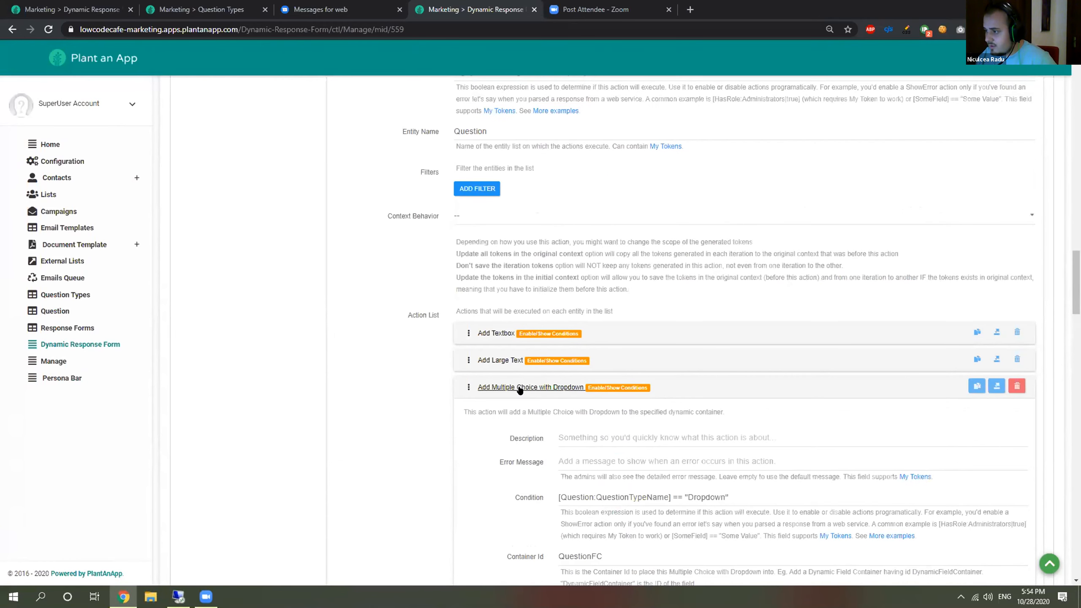
pyautogui.click(520, 388)
pyautogui.scroll(-5, 518, 386)
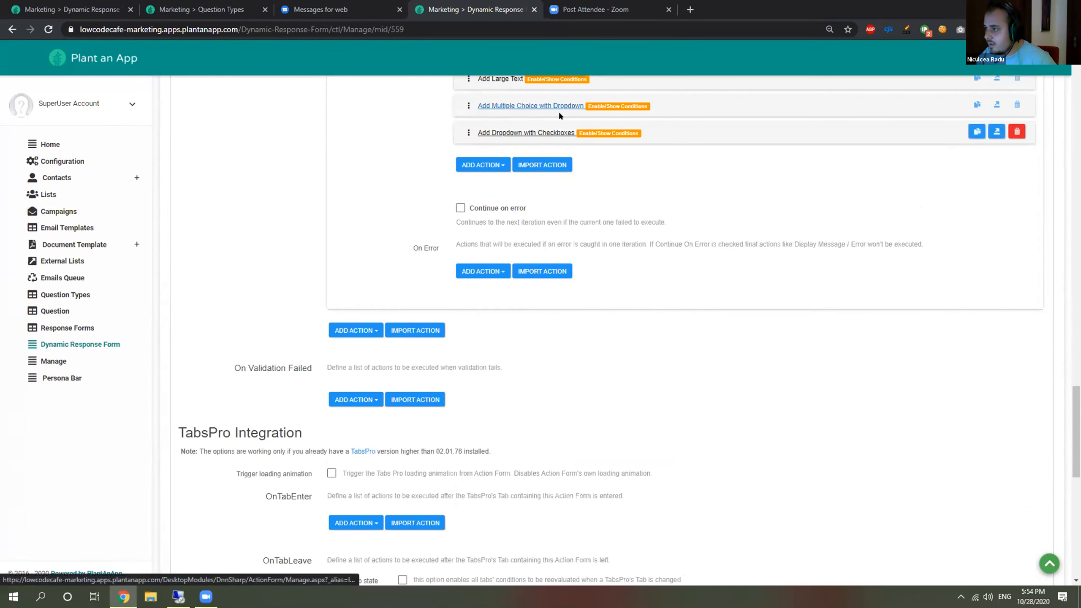
pyautogui.click(554, 133)
pyautogui.scroll(-5, 605, 266)
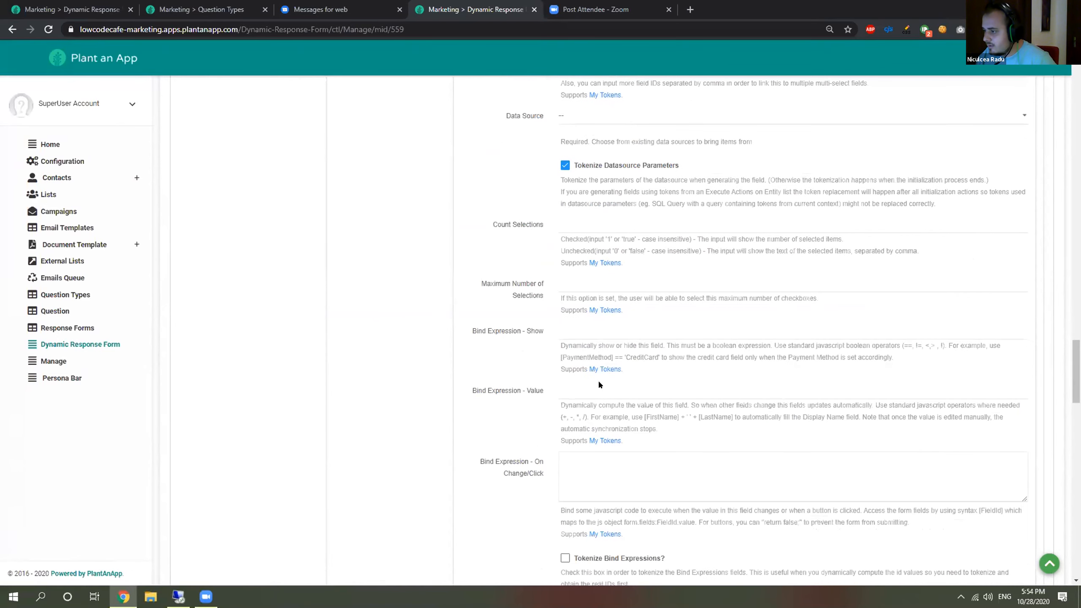
pyautogui.scroll(-4, 599, 385)
pyautogui.scroll(5, 589, 333)
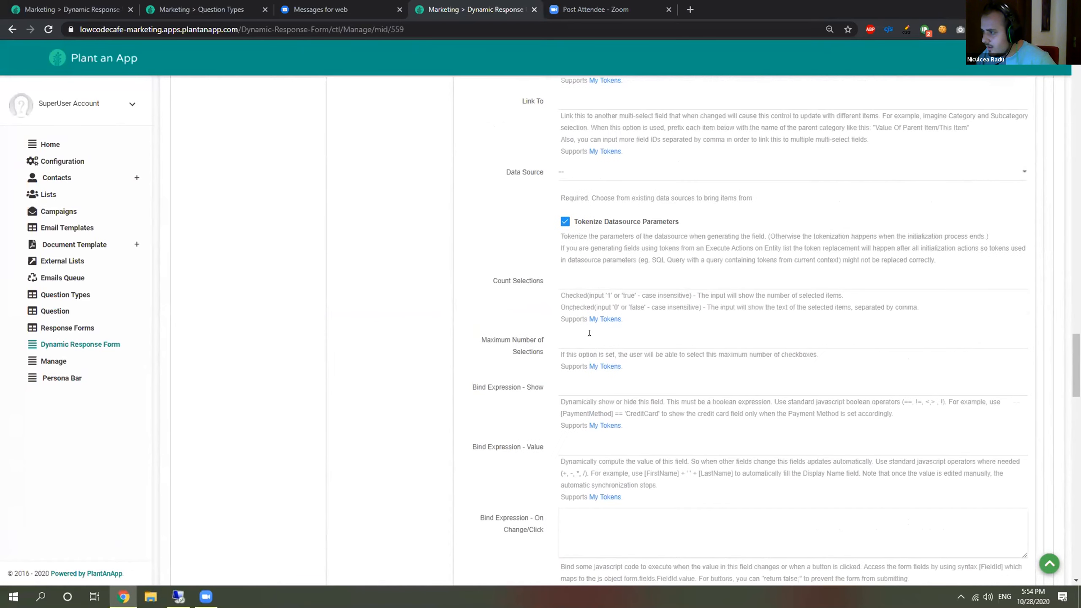
pyautogui.click(614, 170)
pyautogui.scroll(-5, 580, 362)
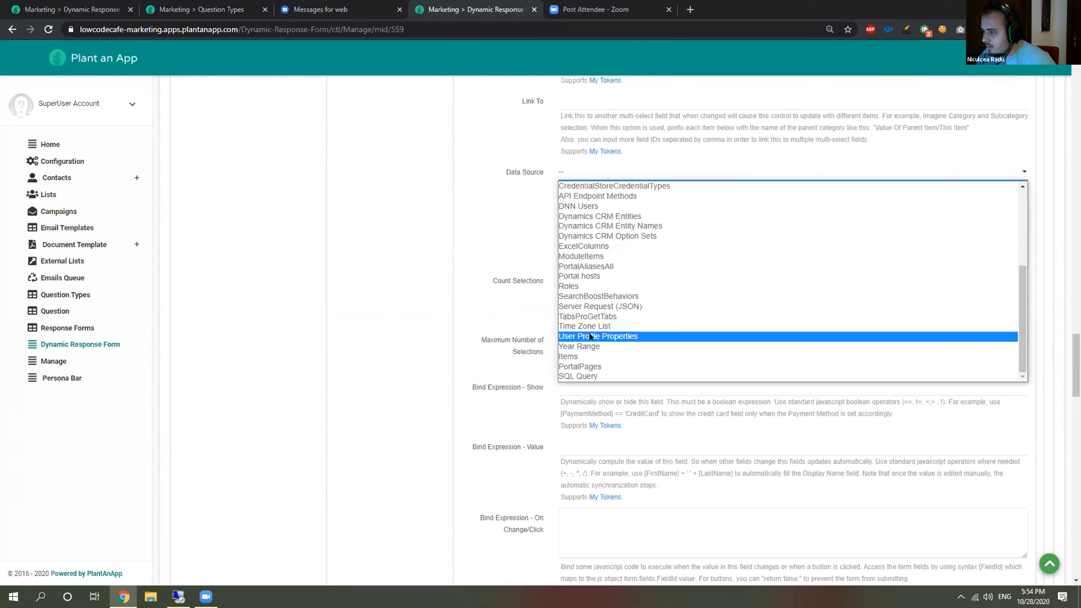
pyautogui.click(581, 357)
pyautogui.click(708, 193)
pyautogui.write('[Question:Options]')
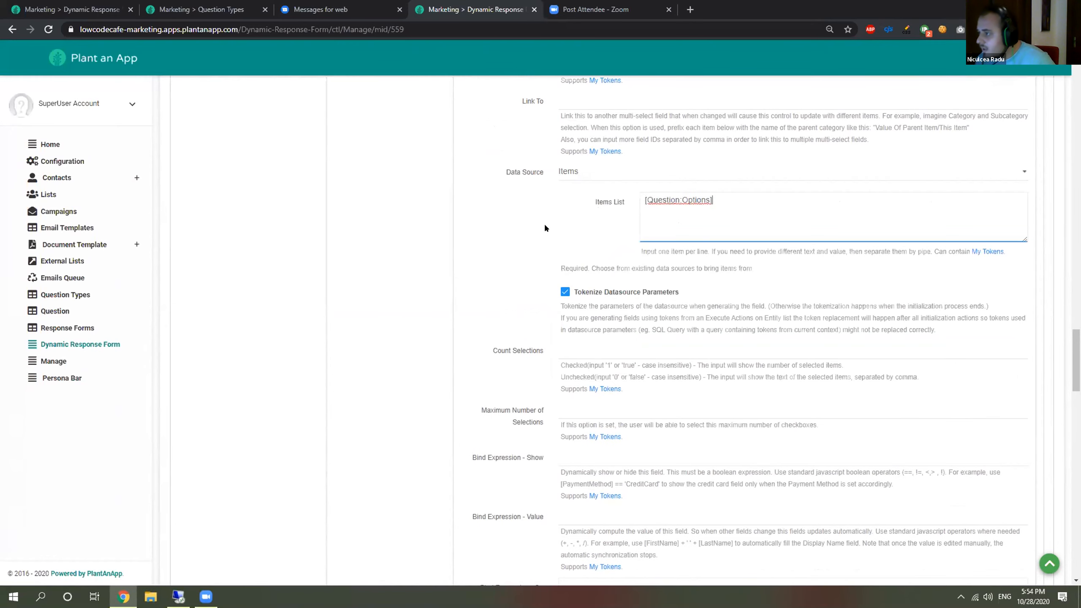
# Step: Save the form with the new data sources of the two dropdown actions
pyautogui.scroll(15, 703, 298)
pyautogui.scroll(15, 897, 284)
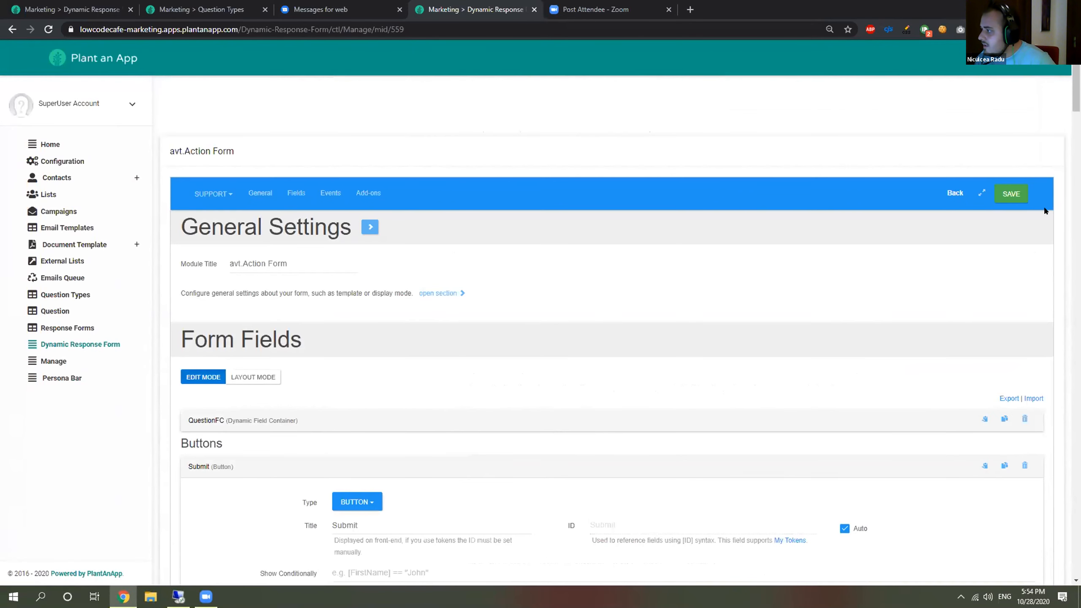
pyautogui.scroll(-3, 433, 234)
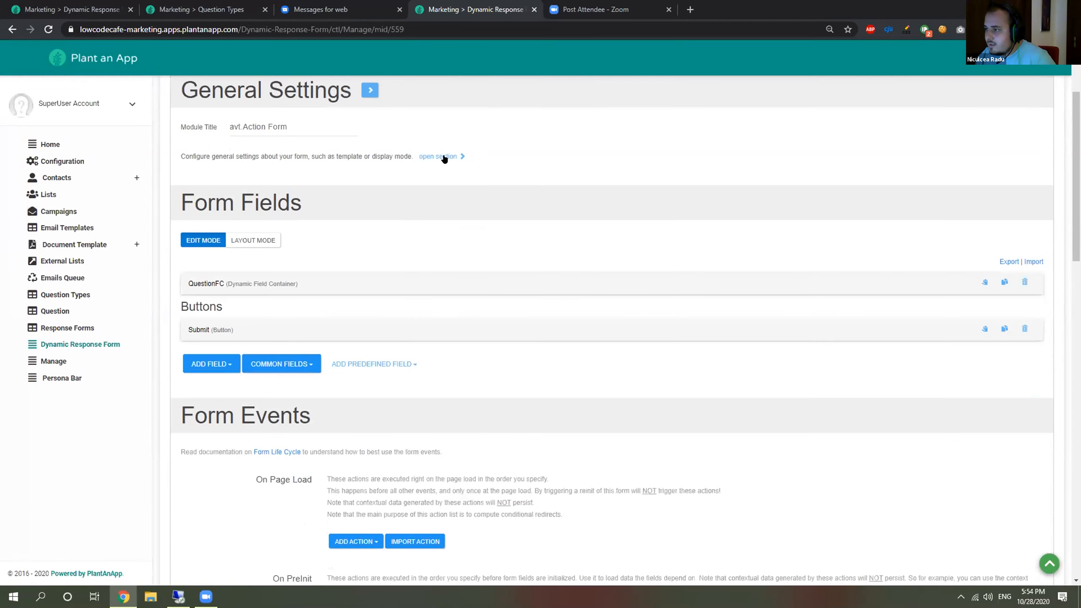
# Step: Expand the form's general settings and set Label Align to Top under UI & Layout
pyautogui.scroll(-4, 362, 246)
pyautogui.scroll(2, 355, 246)
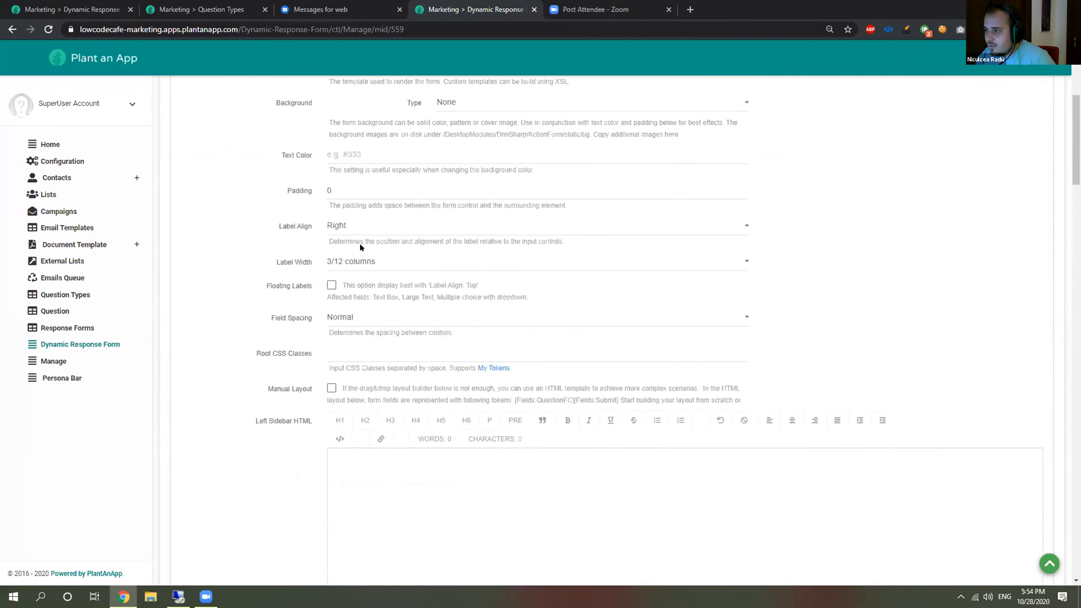
pyautogui.click(356, 261)
pyautogui.click(383, 310)
pyautogui.scroll(5, 1039, 181)
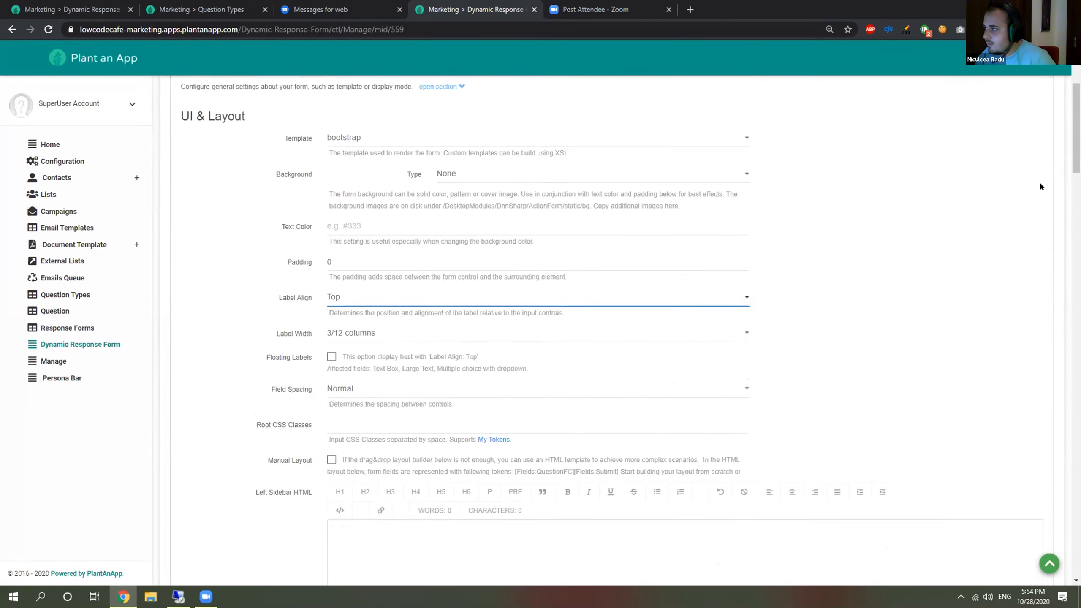
# Step: Save the form's layout settings and open the Dynamic Response Form page in a new tab
pyautogui.click(1012, 175)
pyautogui.scroll(3, 967, 155)
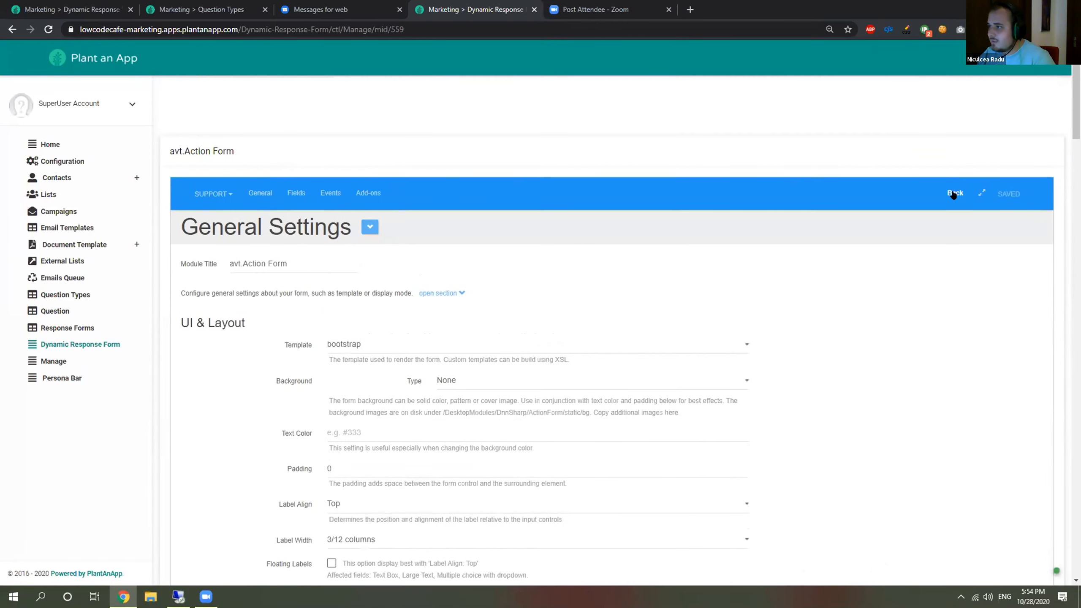
pyautogui.middleClick(952, 192)
pyautogui.click(558, 11)
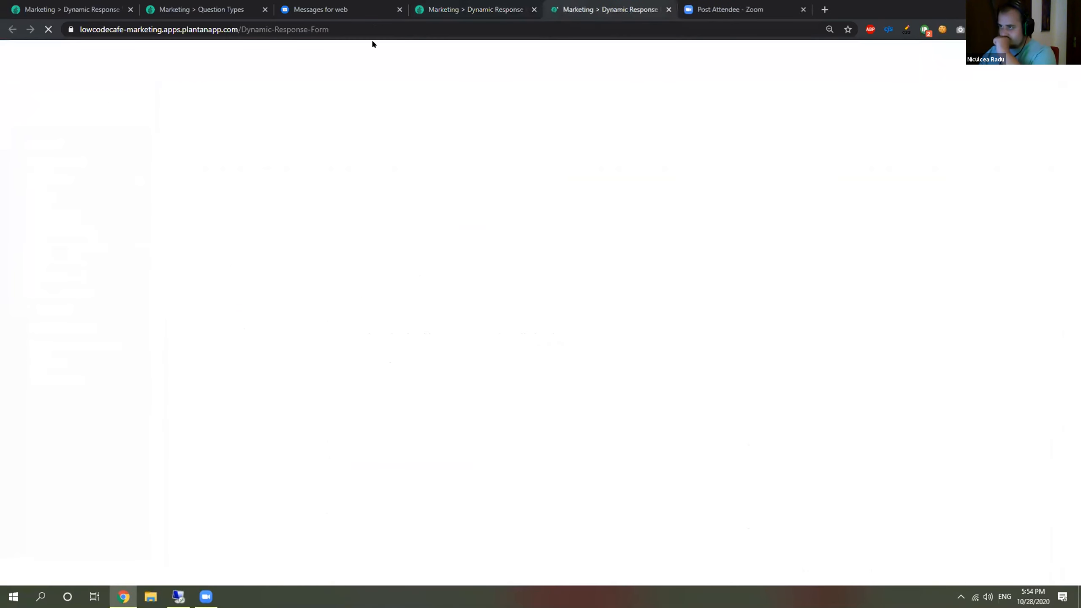
pyautogui.click(368, 26)
pyautogui.click(400, 27)
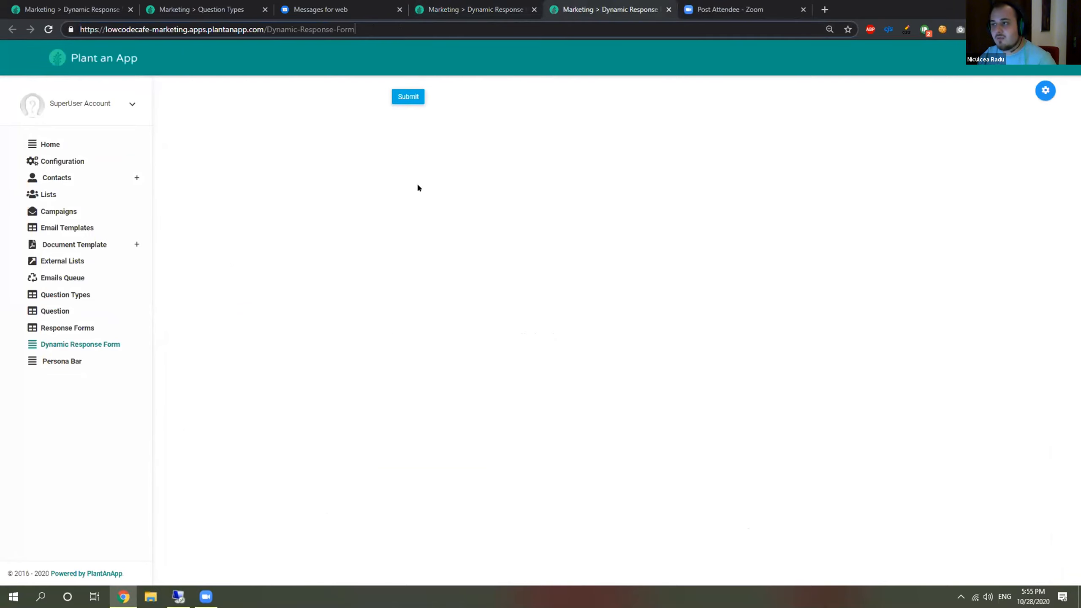
# Step: Open the response form link from the Infomessage text, close the extra form tab, and check the "Are you married?" options
pyautogui.hotkey('ctrl', '3')
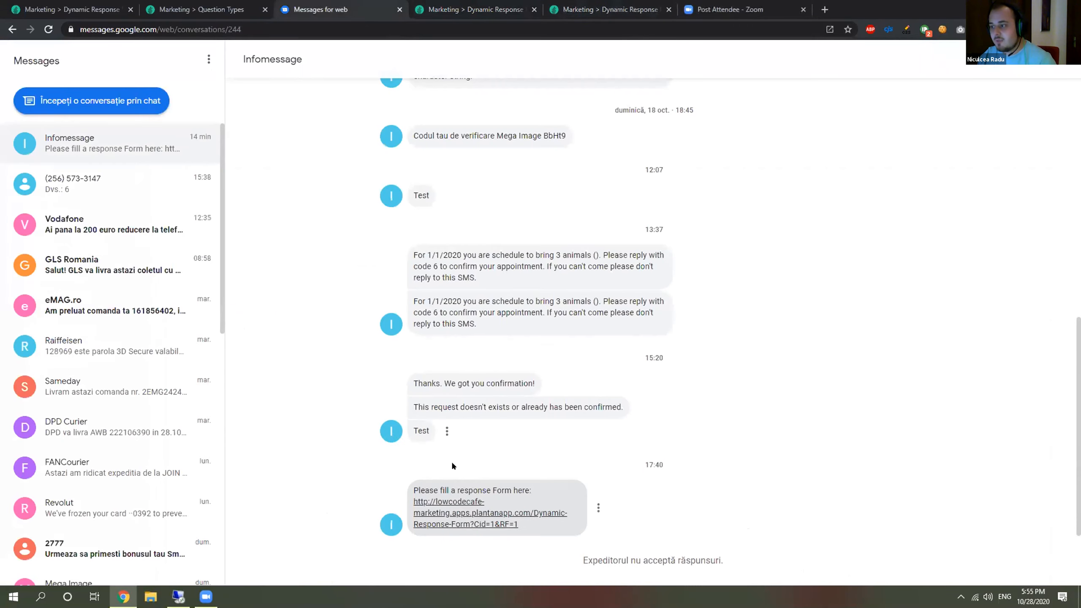
pyautogui.click(466, 512)
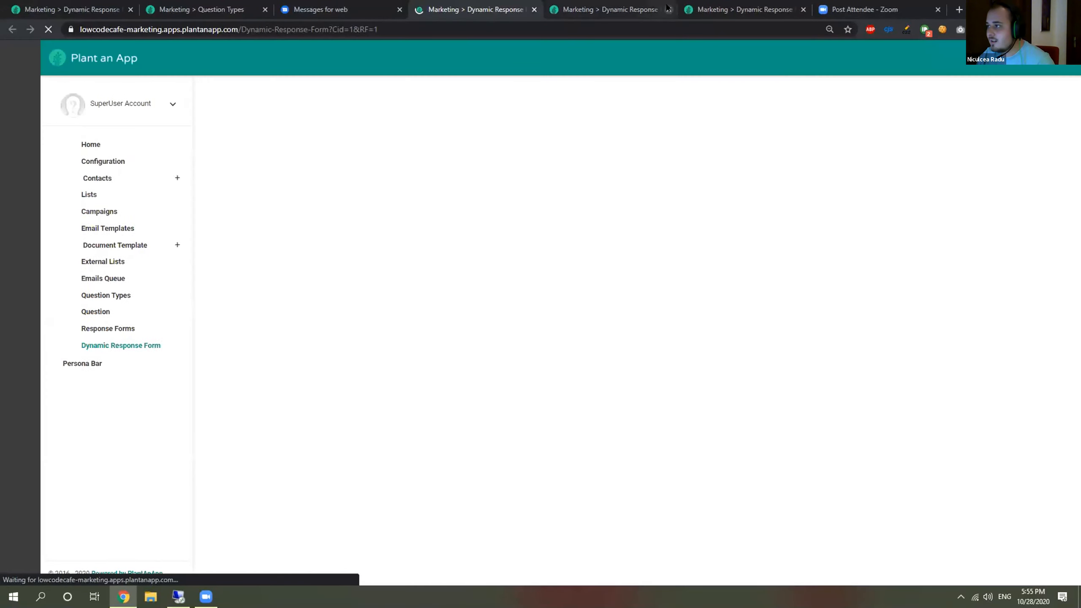
pyautogui.click(668, 9)
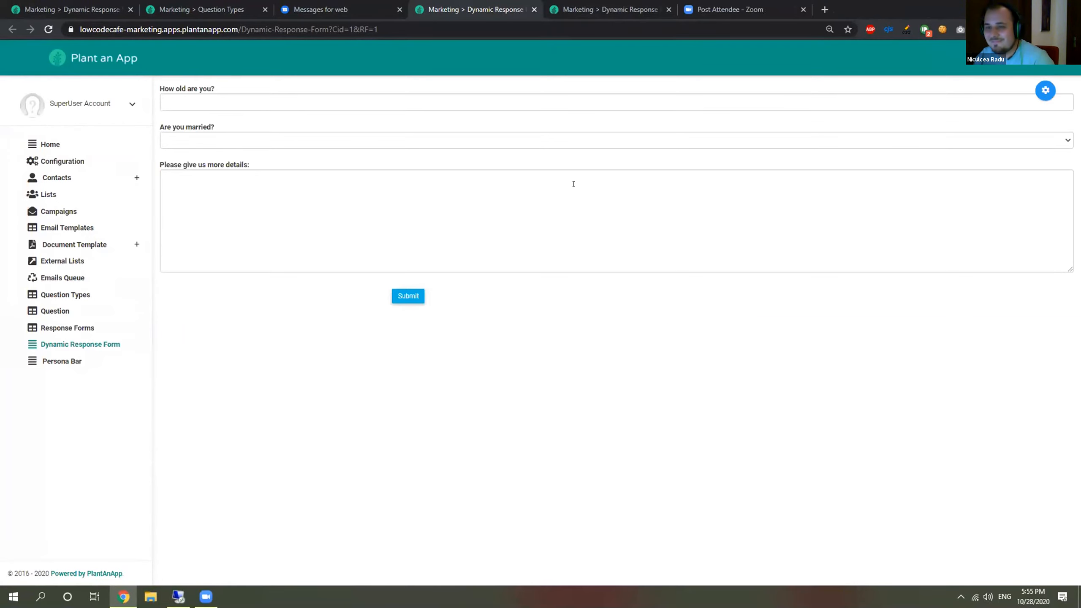
pyautogui.click(216, 141)
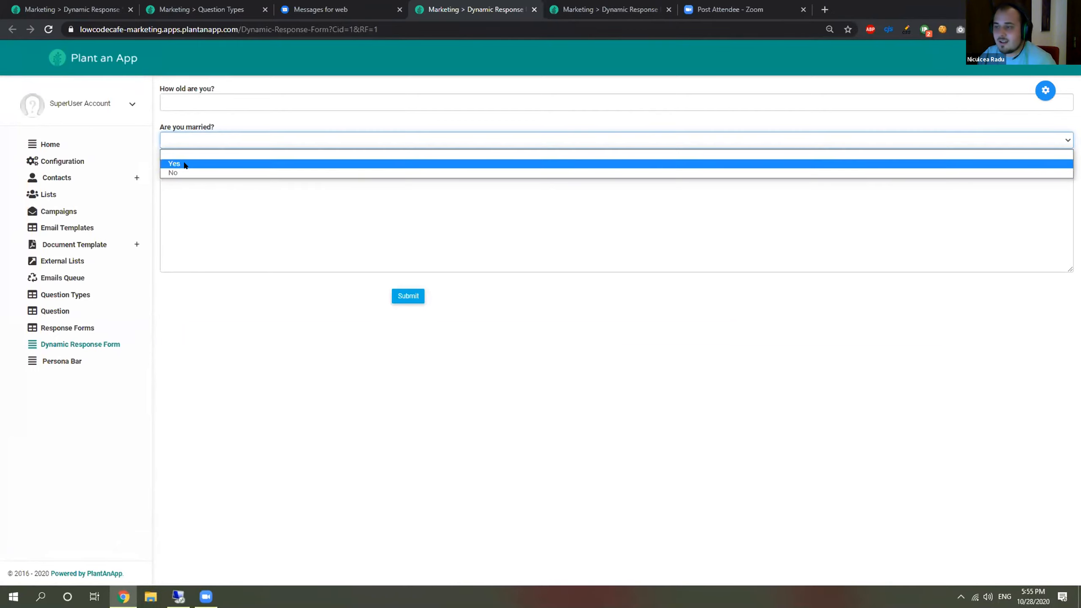
pyautogui.click(596, 10)
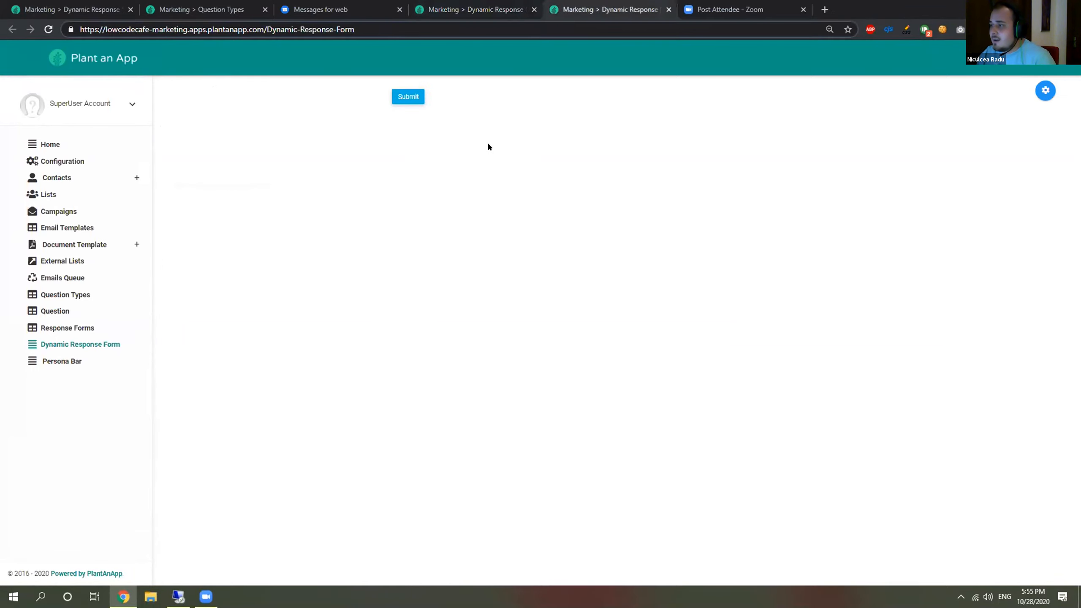
pyautogui.click(352, 5)
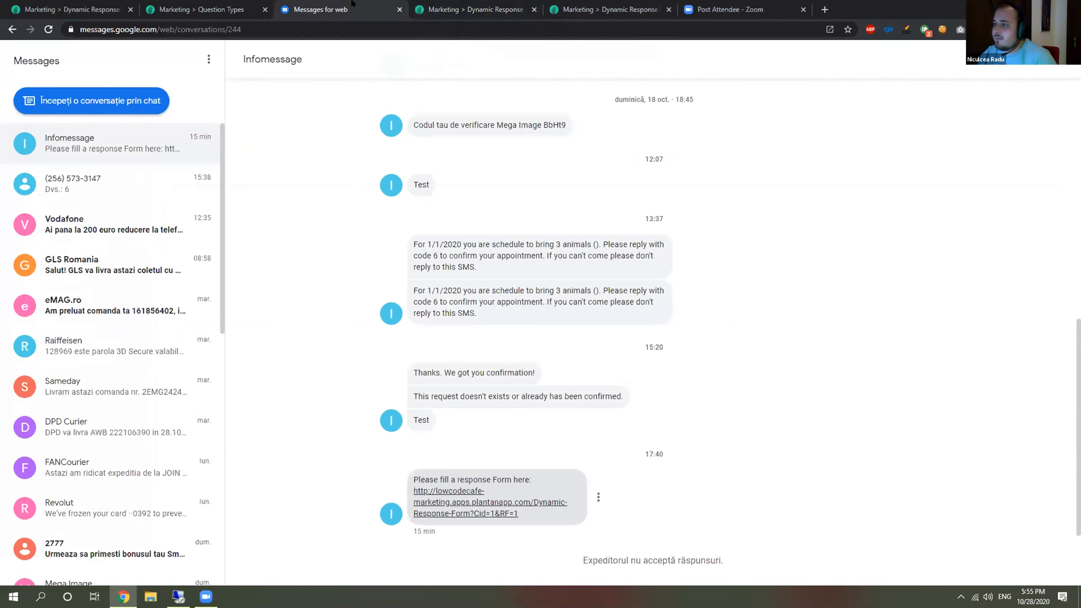
pyautogui.click(503, 4)
pyautogui.click(719, 5)
pyautogui.click(604, 5)
pyautogui.click(469, 5)
pyautogui.click(379, 4)
pyautogui.click(464, 4)
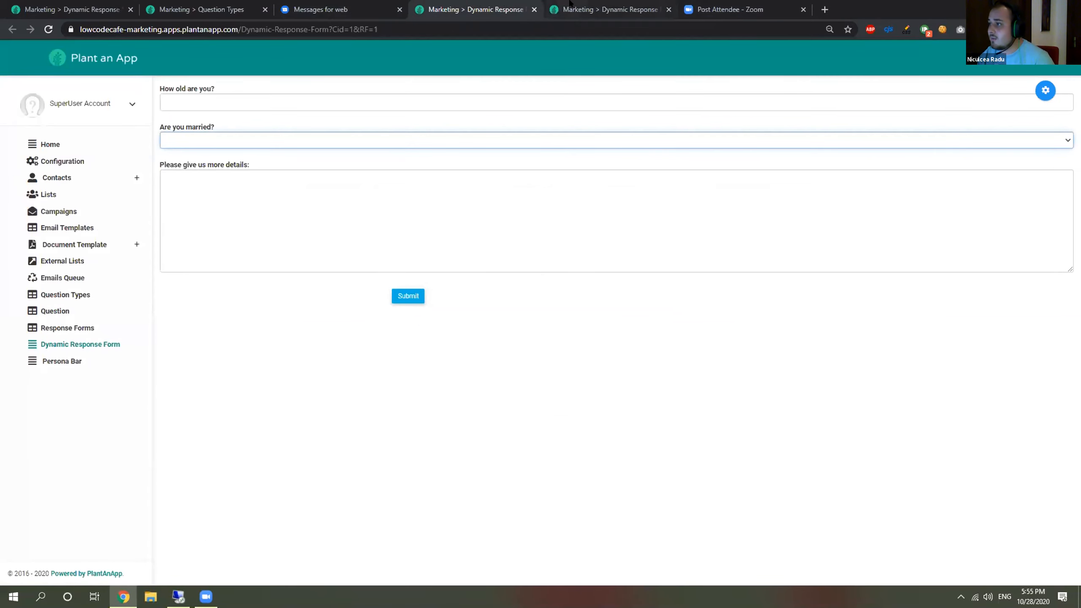
pyautogui.click(571, 3)
pyautogui.click(498, 5)
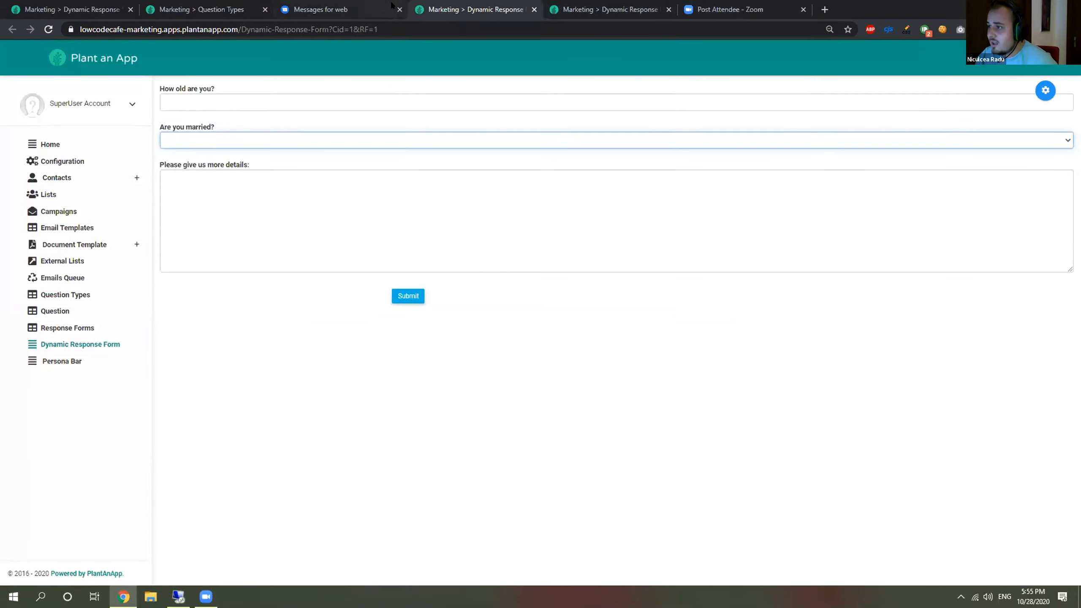
# Step: Open the Action Form's customization from the response form page and expand it to the full window
pyautogui.click(1046, 90)
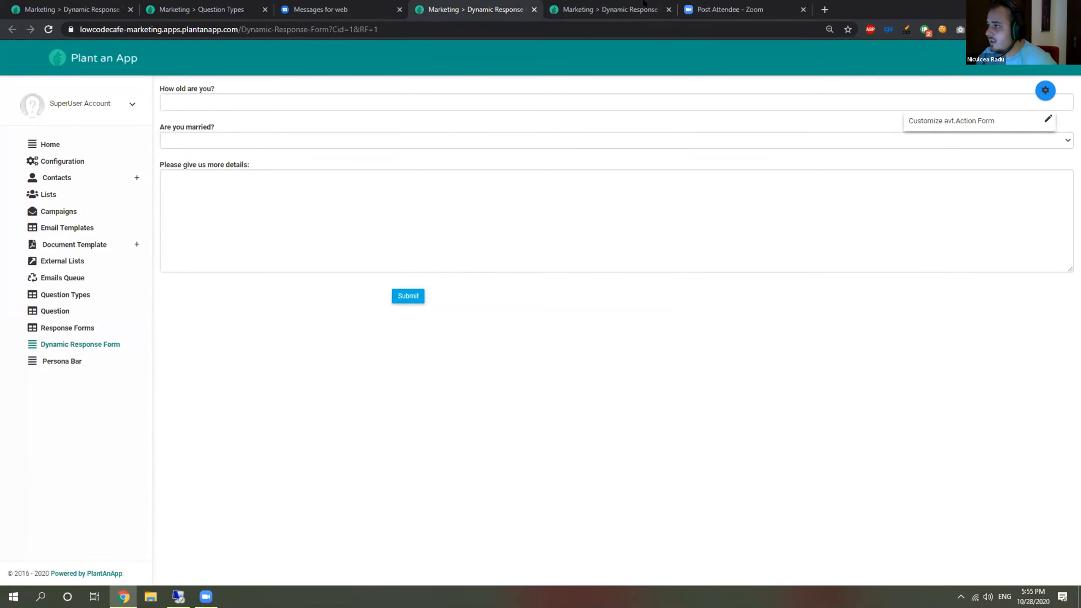
pyautogui.click(617, 5)
pyautogui.click(481, 6)
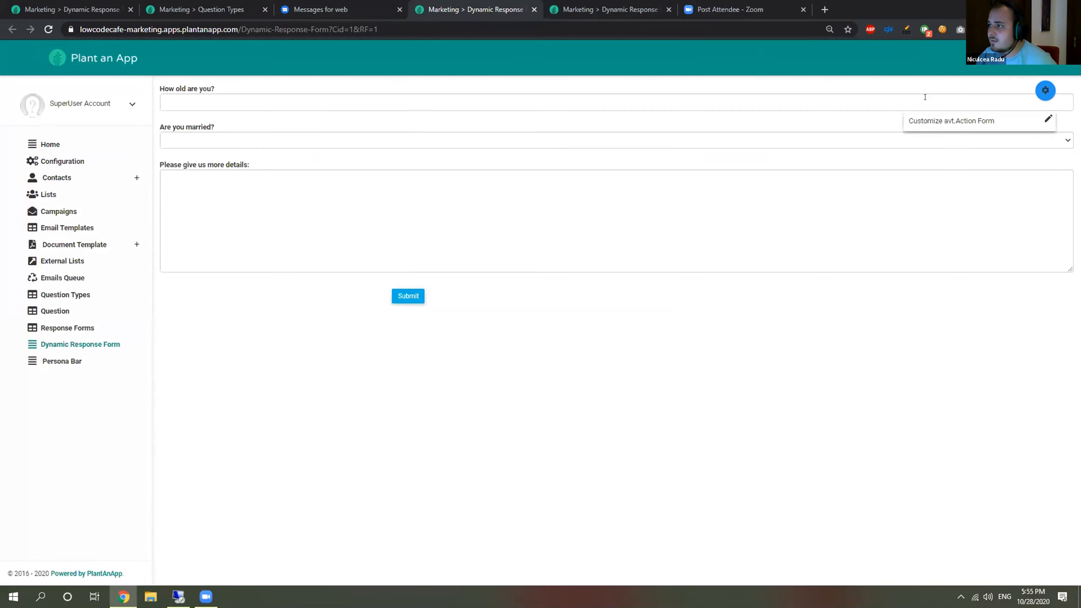
pyautogui.click(996, 124)
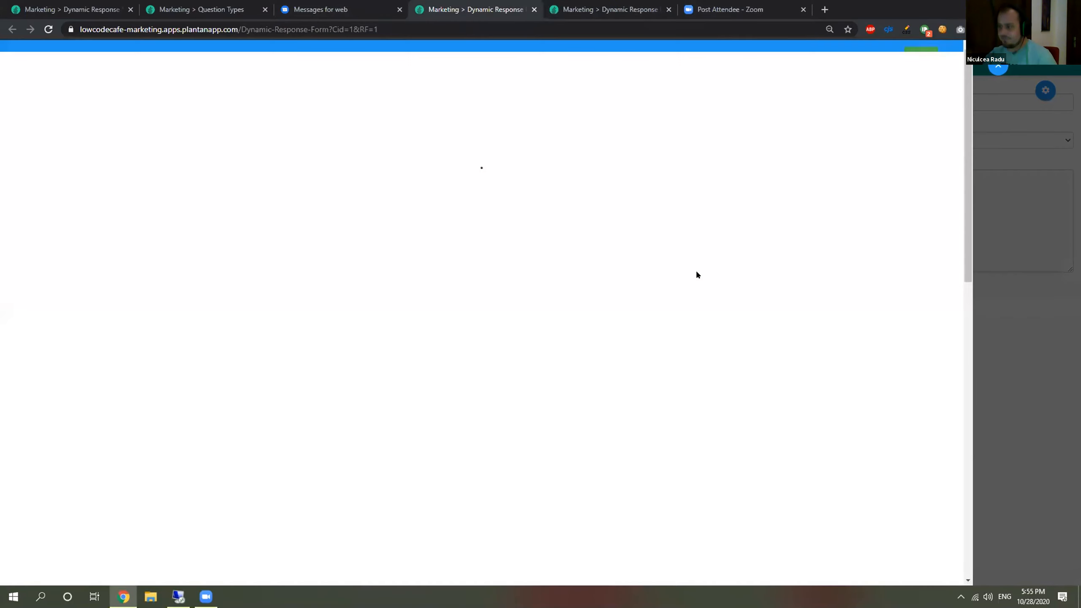
pyautogui.click(891, 57)
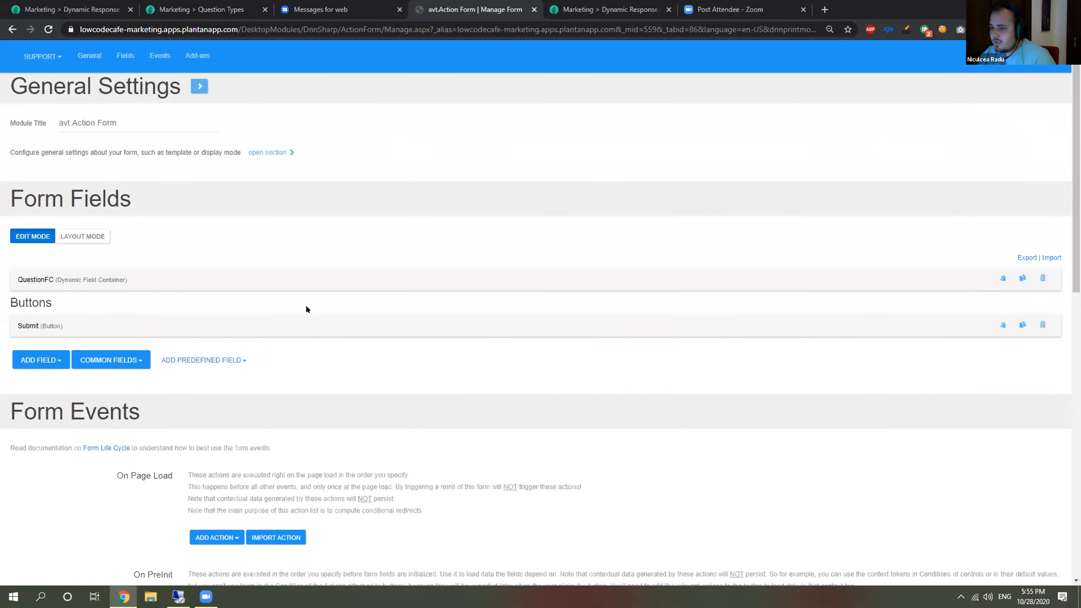
# Step: Expand the Submit button's settings among the form fields and look through them, including its On Click Handler
pyautogui.scroll(-3, 307, 307)
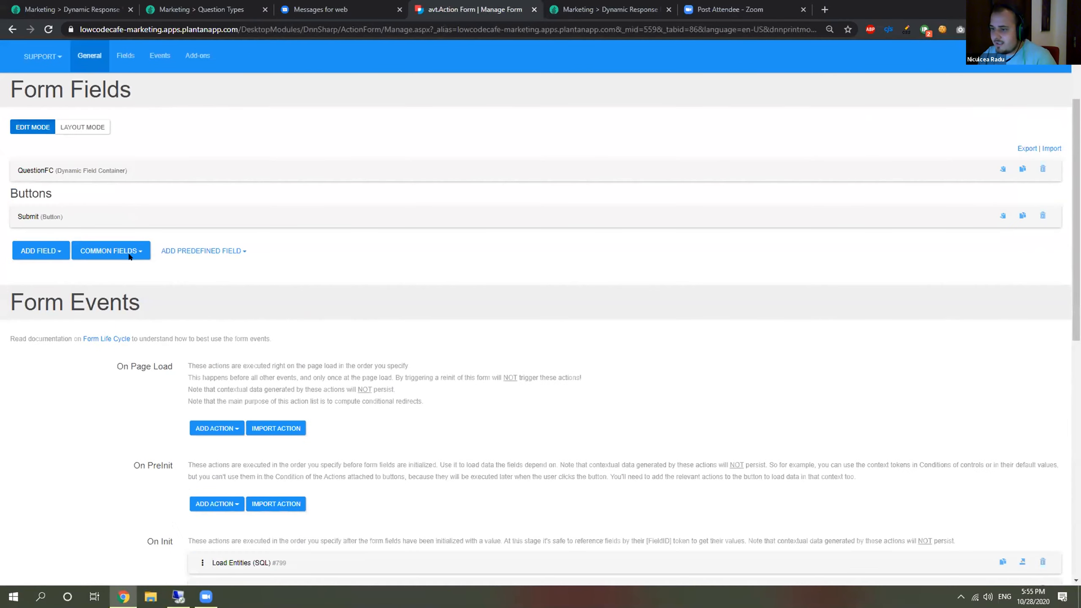
pyautogui.click(120, 218)
pyautogui.scroll(-12, 125, 212)
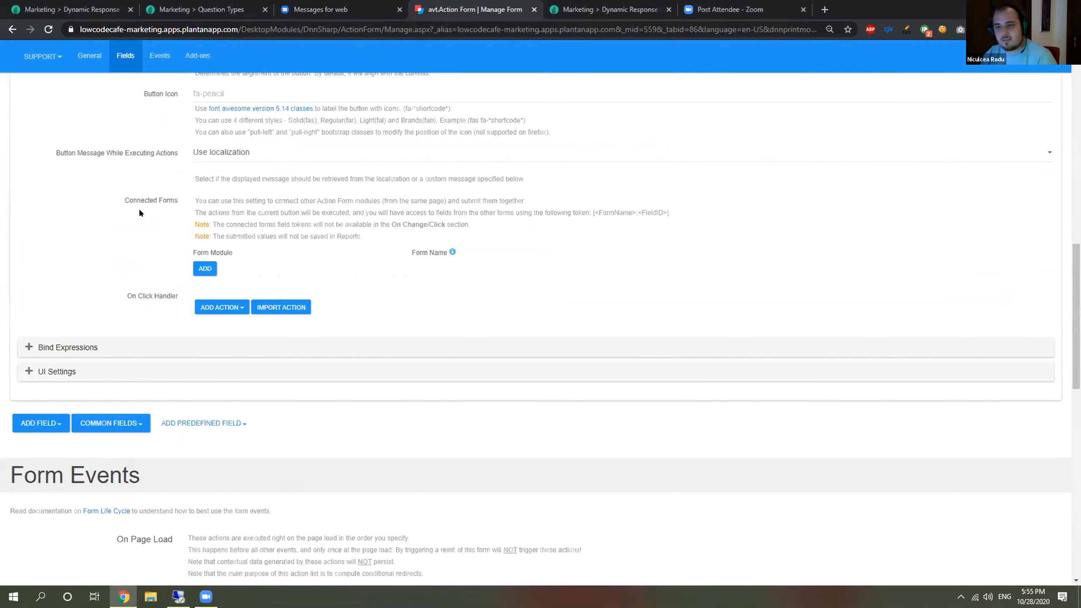
pyautogui.scroll(-3, 154, 234)
pyautogui.scroll(10, 156, 236)
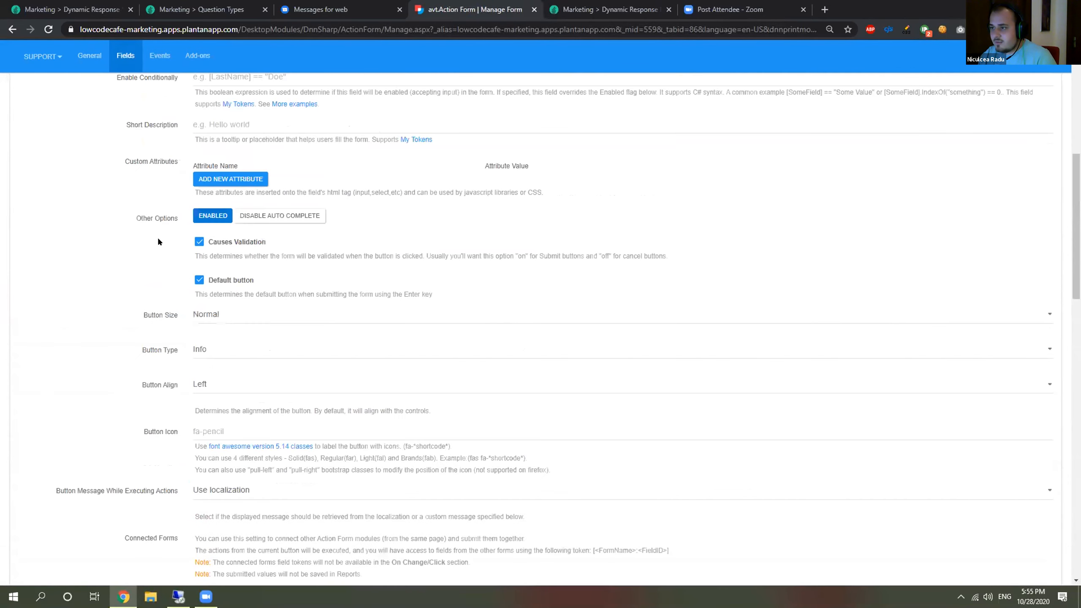
pyautogui.scroll(5, 157, 237)
# Step: Export the On Init event's Load Entities (SQL) action and copy its JSON
pyautogui.scroll(-18, 119, 215)
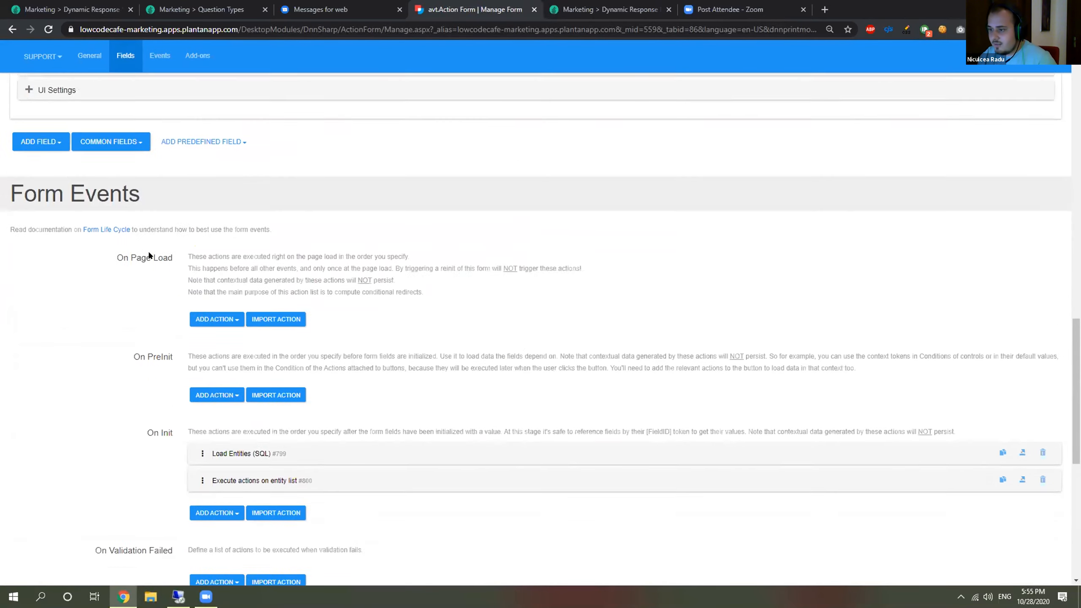
pyautogui.scroll(-3, 149, 255)
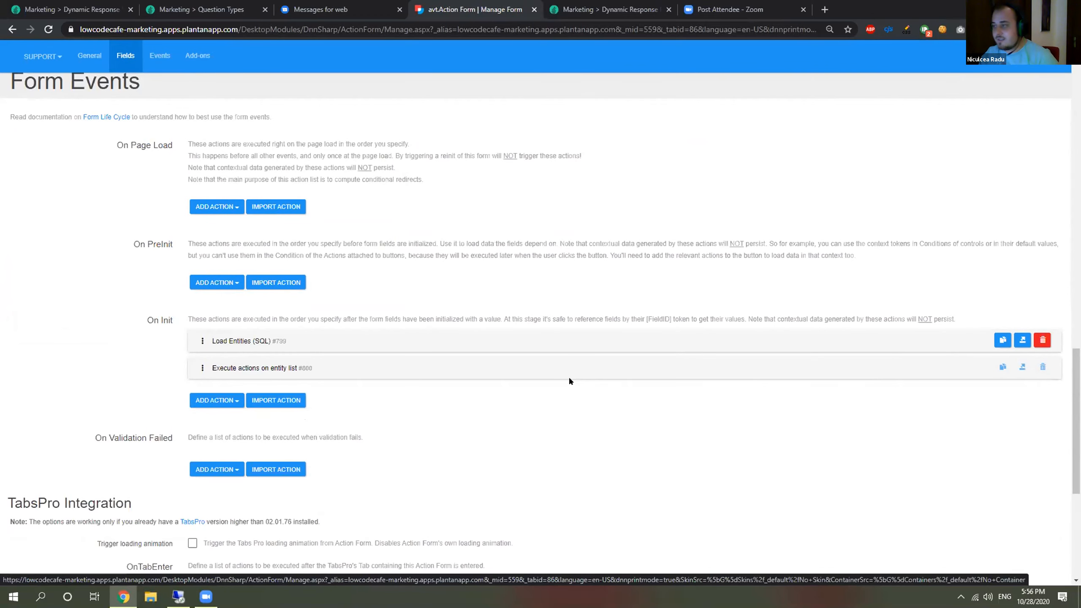
pyautogui.click(1022, 340)
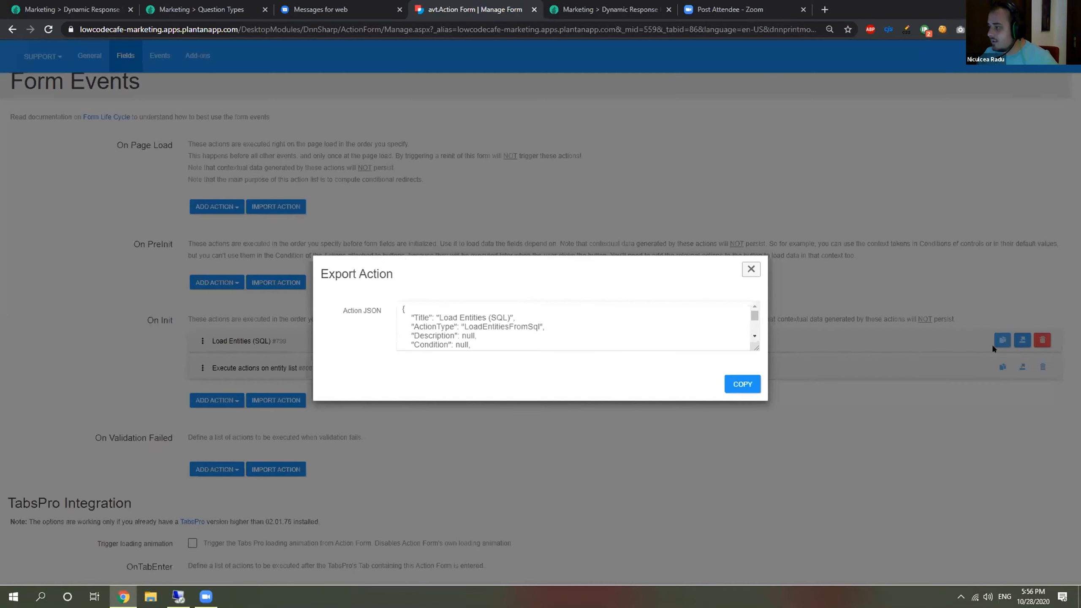
pyautogui.click(739, 385)
pyautogui.click(753, 271)
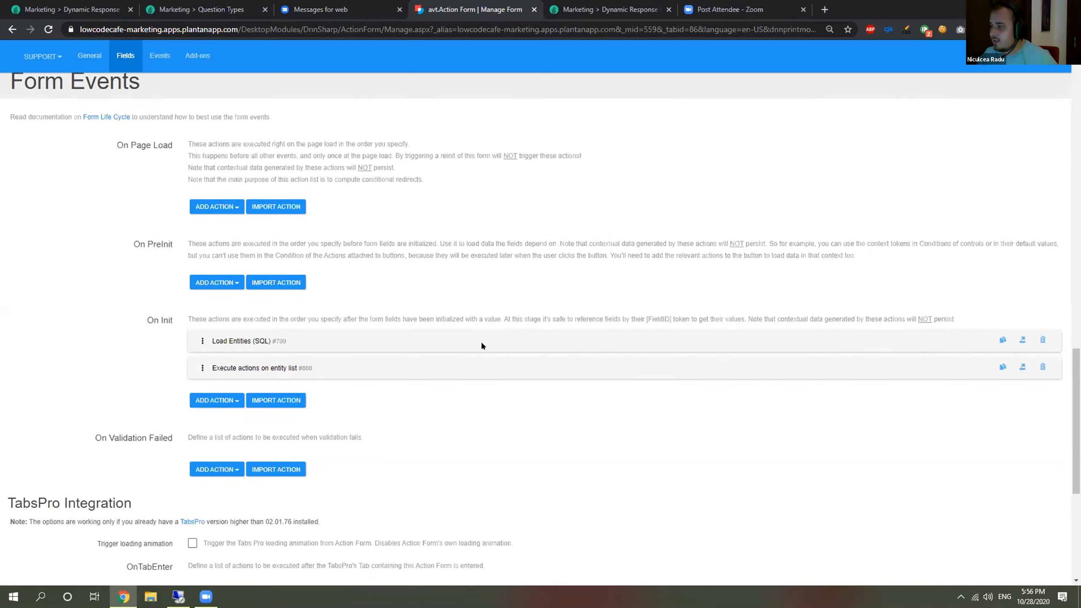
# Step: Import the copied Load Entities (SQL) action into the Submit button's On Click Handler
pyautogui.scroll(15, 480, 340)
pyautogui.scroll(-2, 228, 443)
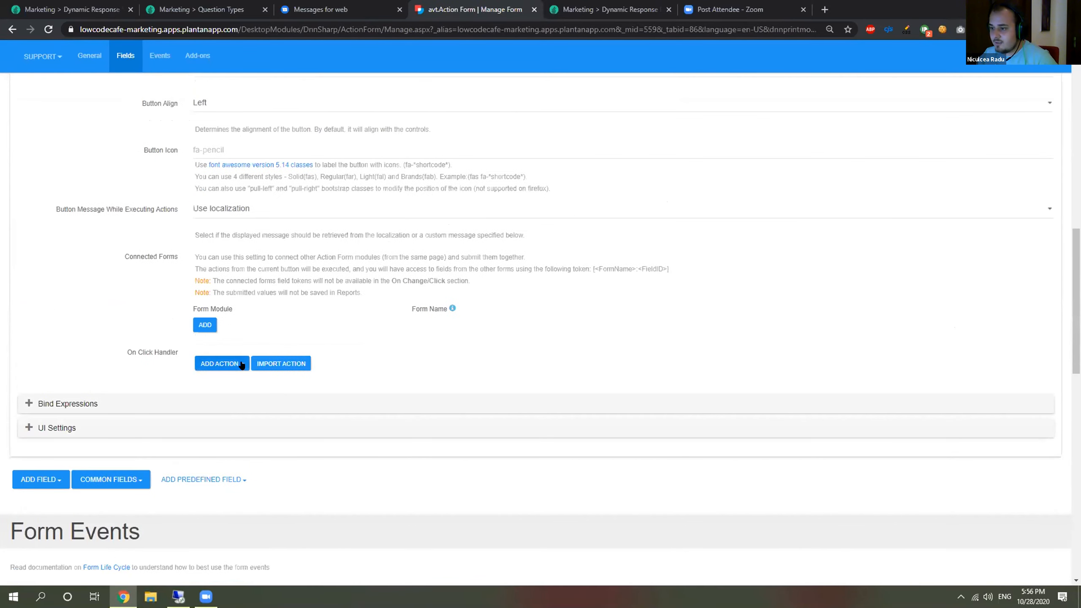
pyautogui.click(272, 365)
pyautogui.click(637, 382)
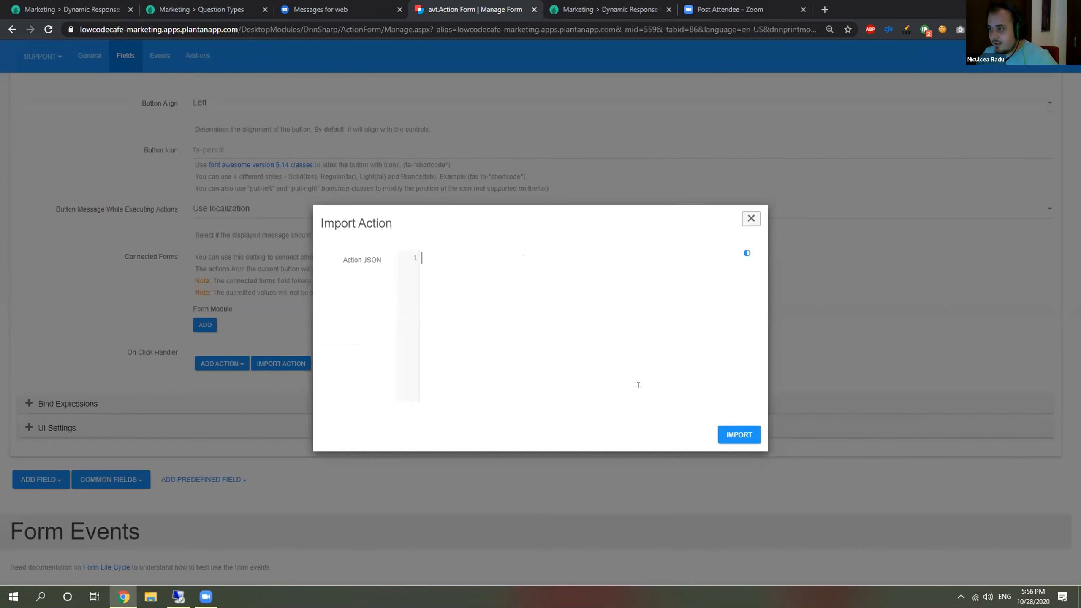
pyautogui.hotkey('ctrl', 'v')
pyautogui.click(730, 435)
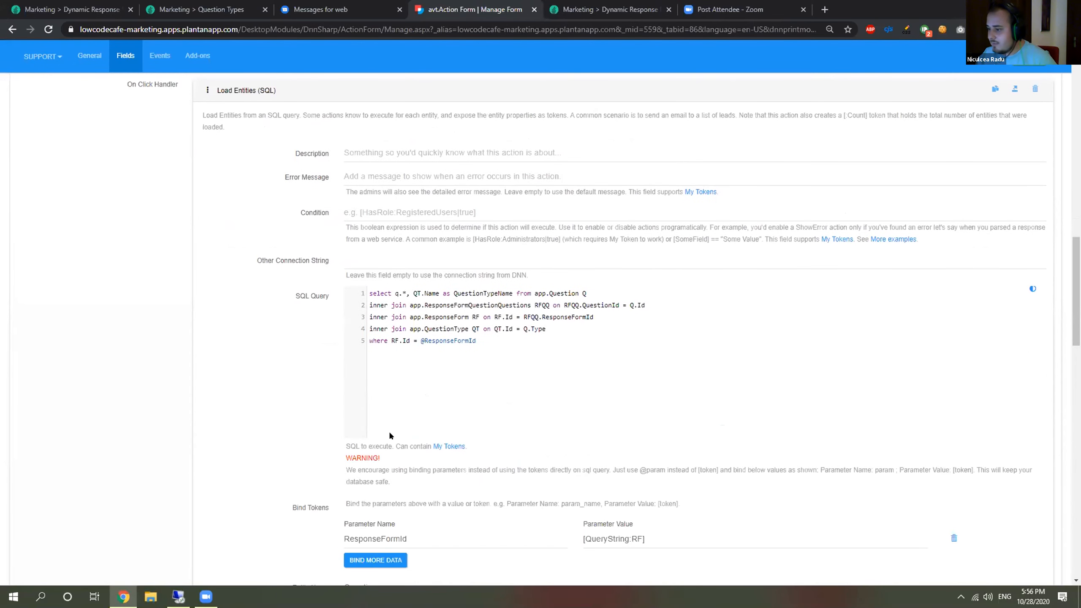
# Step: Review the imported Load Entities (SQL) action's query, ResponseFormId binding and entity name, and collapse the action
pyautogui.scroll(2, 375, 396)
pyautogui.scroll(-3, 597, 479)
pyautogui.moveTo(649, 483); pyautogui.dragTo(478, 455)
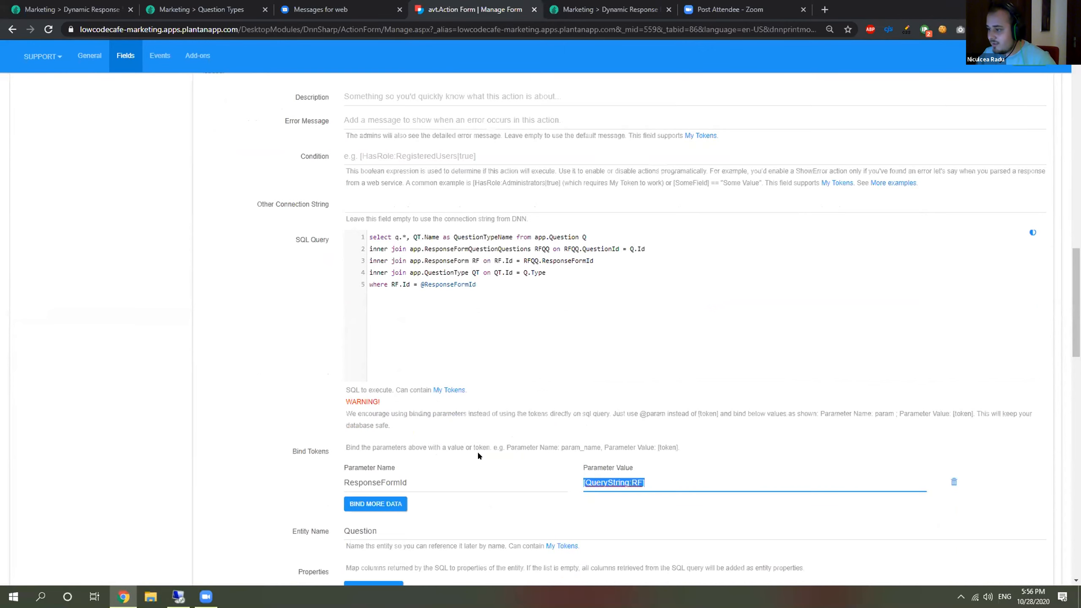
pyautogui.scroll(3, 394, 299)
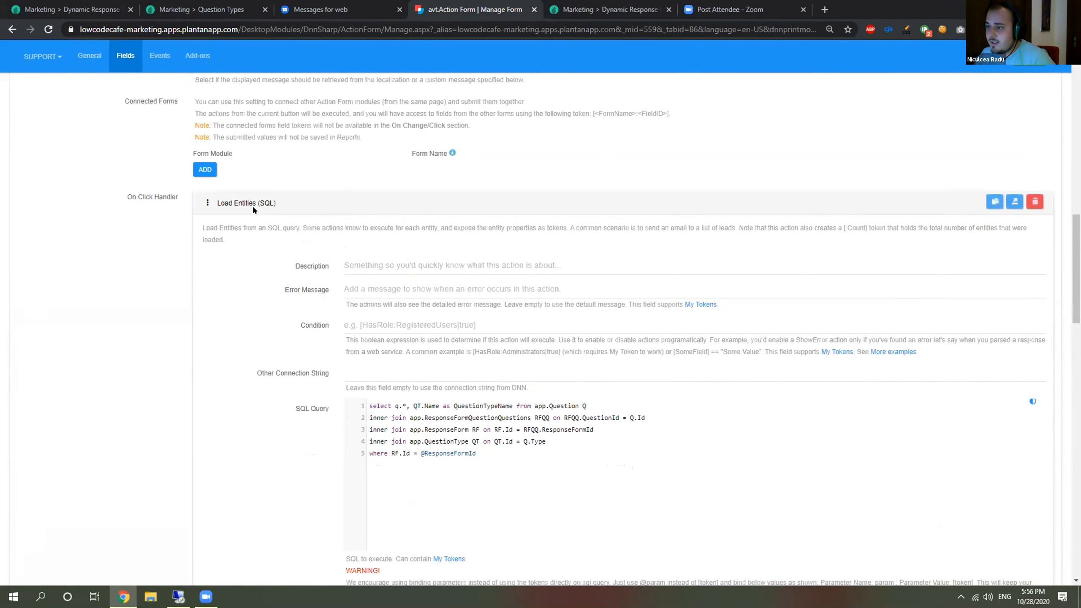
pyautogui.scroll(-7, 253, 212)
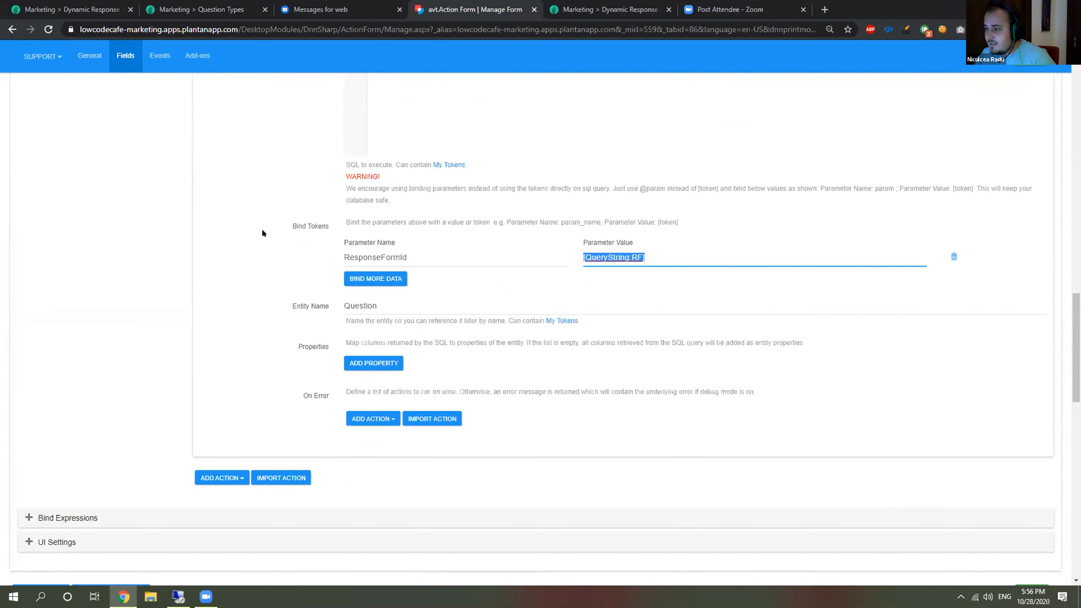
pyautogui.scroll(5, 289, 303)
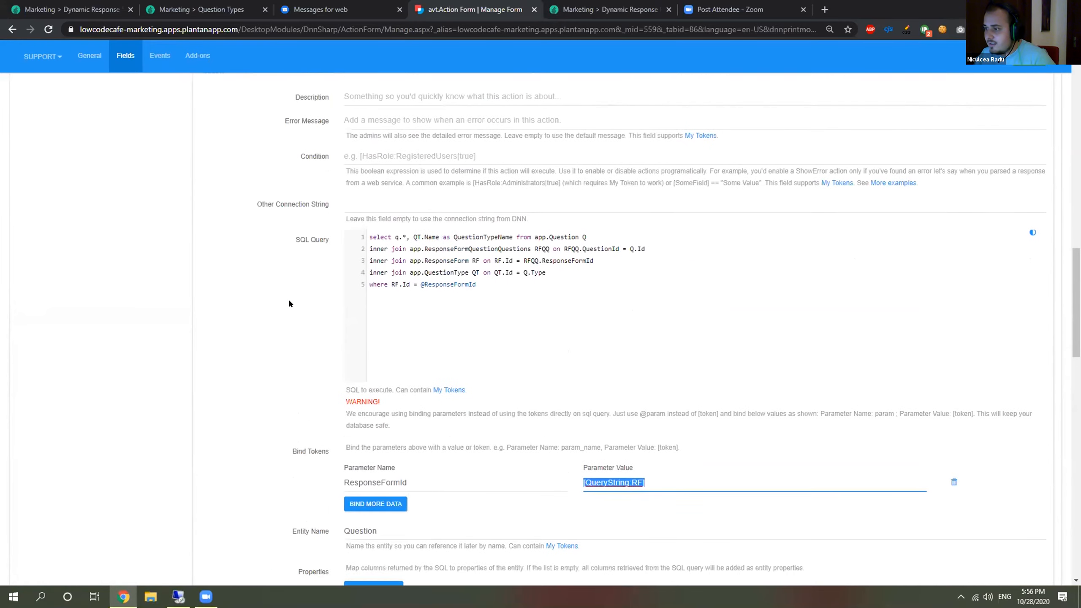
pyautogui.scroll(-4, 289, 302)
pyautogui.scroll(8, 285, 301)
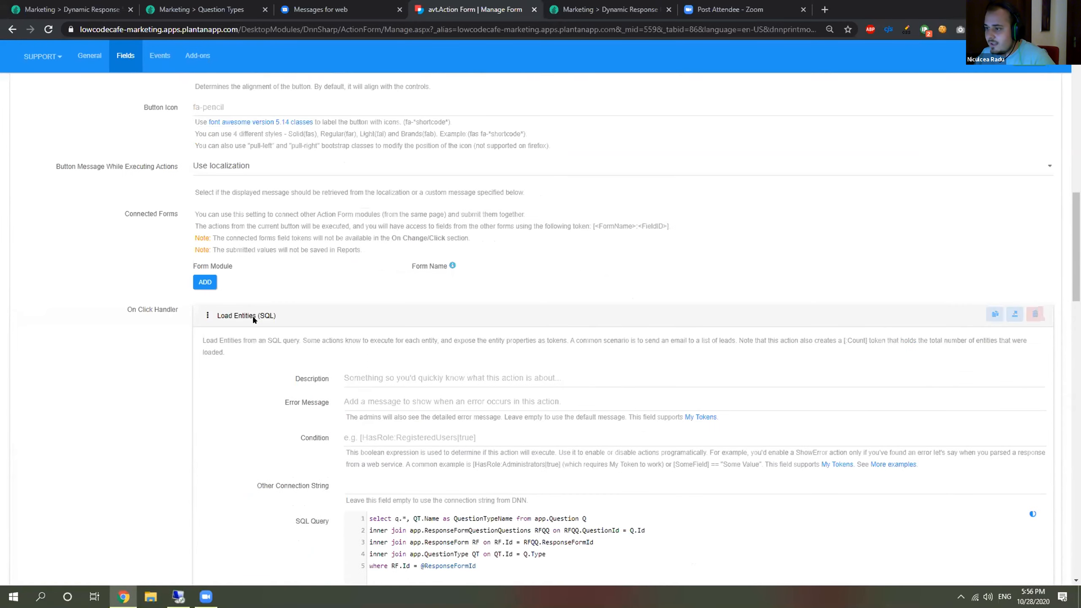
pyautogui.click(255, 314)
# Step: Add an "Execute actions on entity list" action below Load Entities (SQL) in the Submit button's On Click Handler
pyautogui.click(237, 350)
pyautogui.write('execute ac')
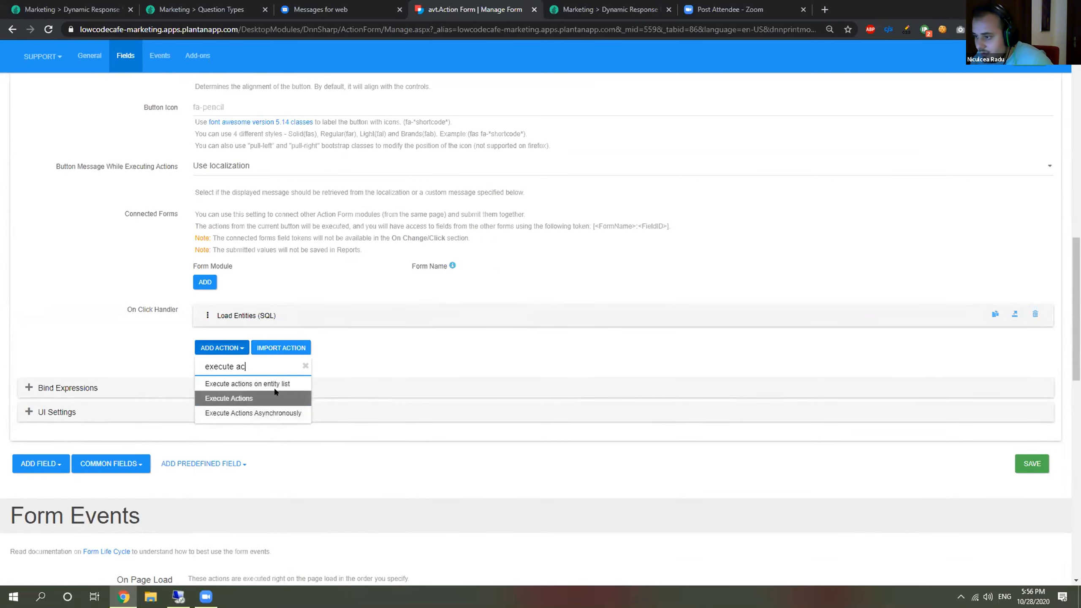
pyautogui.click(276, 384)
pyautogui.scroll(-5, 279, 386)
pyautogui.scroll(3, 279, 385)
pyautogui.scroll(-3, 279, 385)
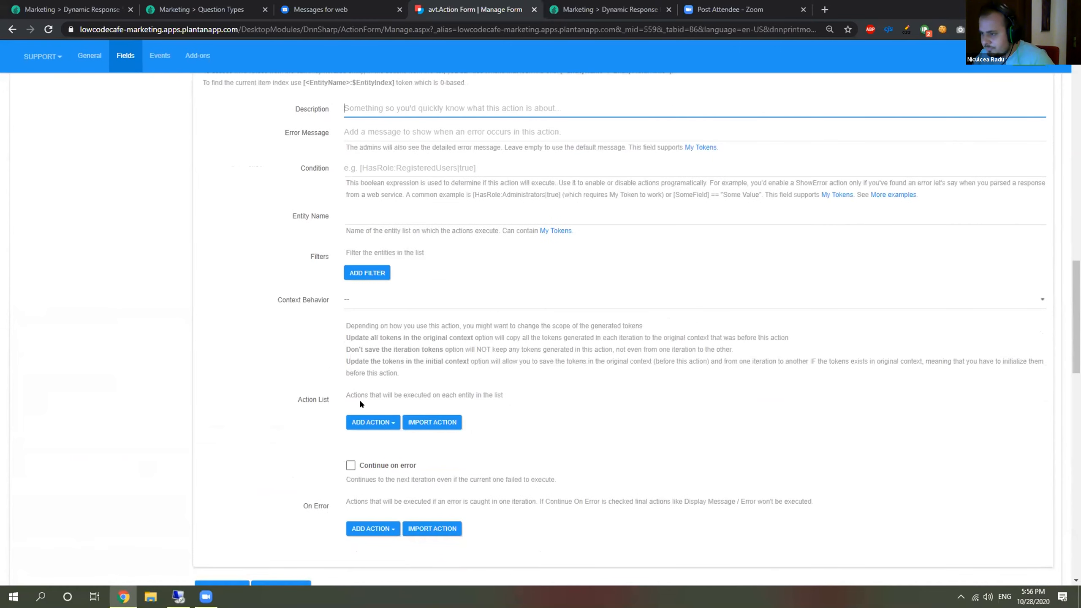
# Step: Add an Inject Data action to the Action List of the Submit button's "Execute actions on entity list" action
pyautogui.click(354, 421)
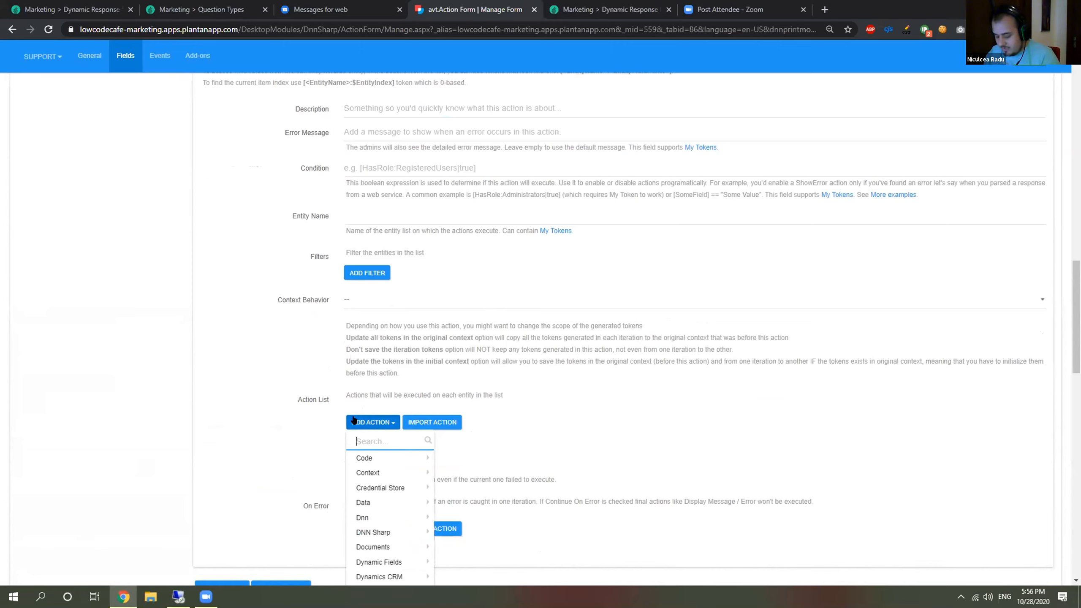
pyautogui.write('injec')
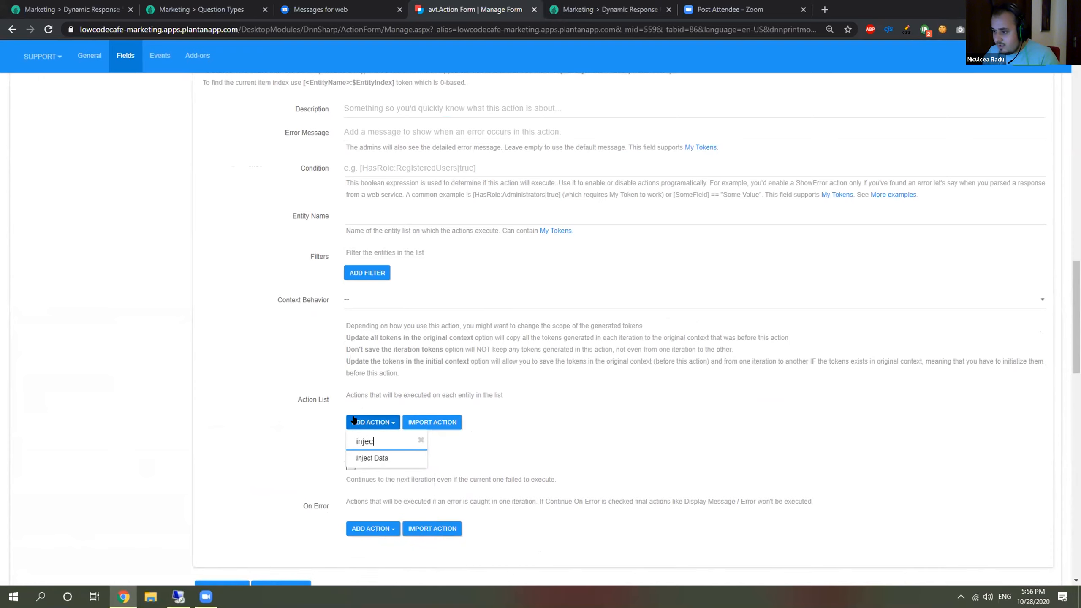
pyautogui.click(396, 451)
pyautogui.scroll(-8, 396, 447)
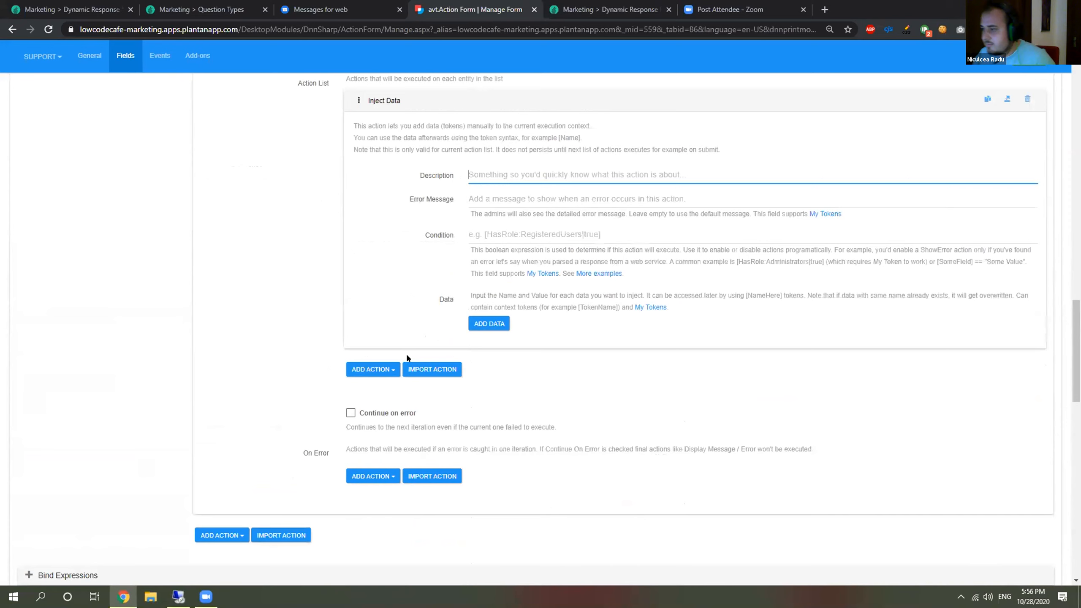
# Step: Add a data entry named [Data] to the Inject Data action
pyautogui.scroll(3, 490, 319)
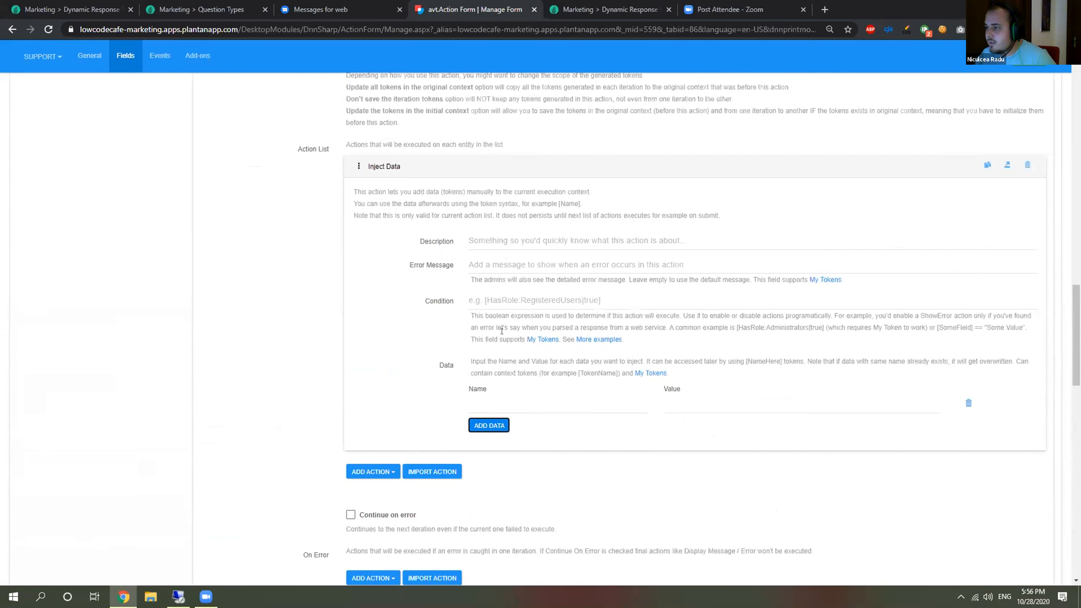
pyautogui.click(545, 396)
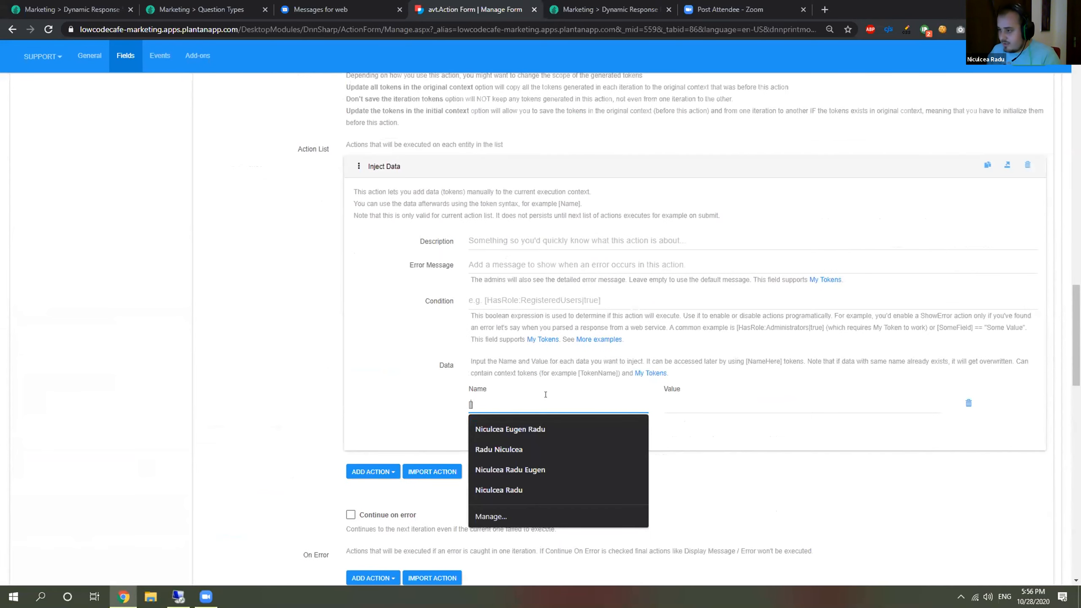
pyautogui.write('R')
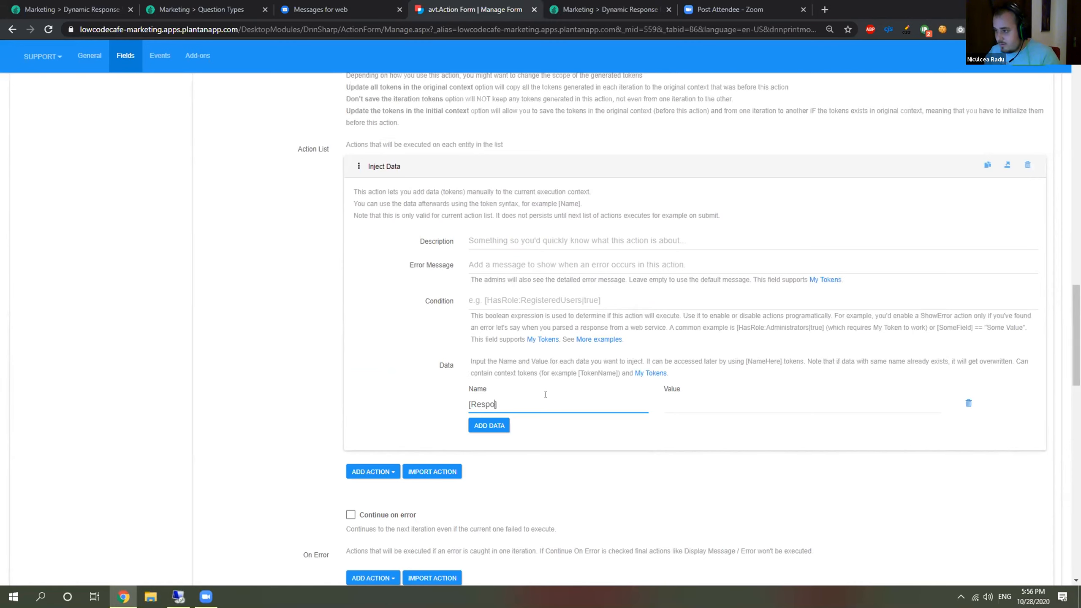
pyautogui.press('BackSpace')
pyautogui.write('Data')
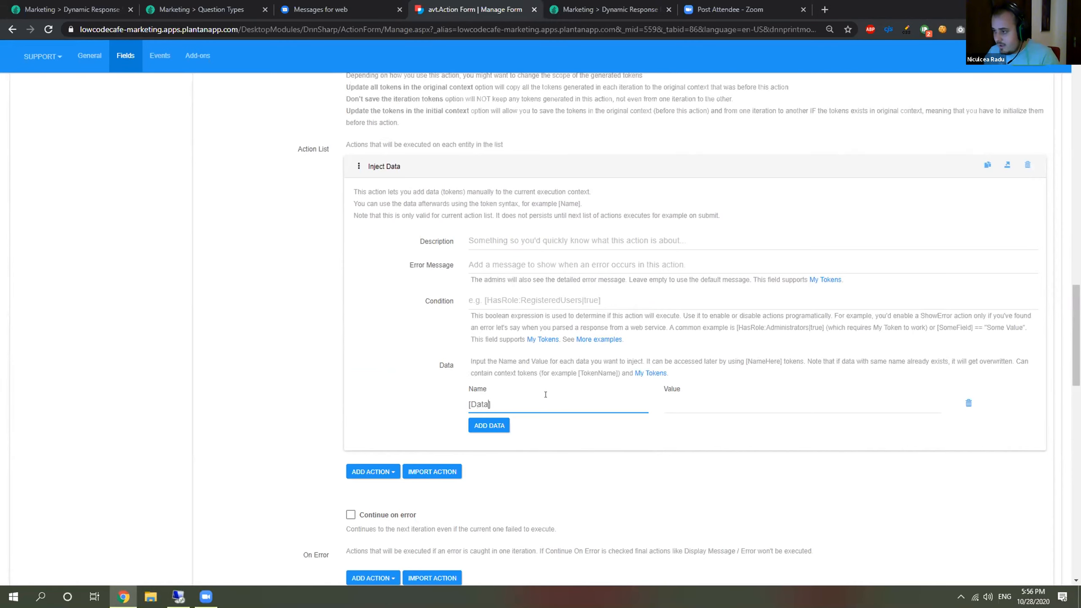
# Step: Set the [Data] entry's value to [Data],[Field] and collapse the Inject Data action
pyautogui.hotkey('ctrl', 'a')
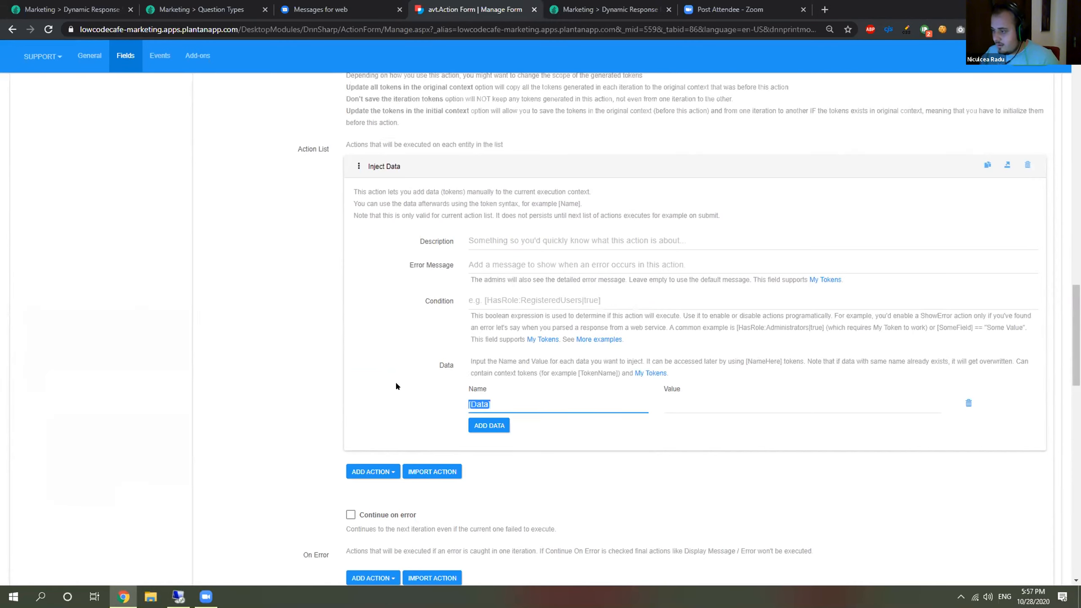
pyautogui.click(698, 396)
pyautogui.hotkey('ctrl', 'v')
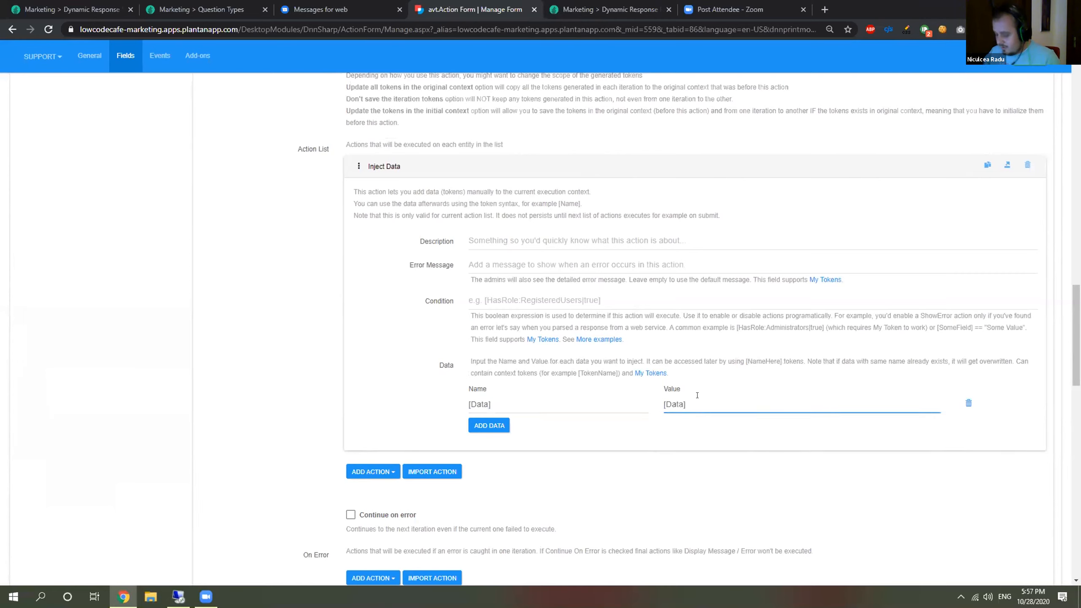
pyautogui.write(',[Response')
pyautogui.doubleClick(698, 395)
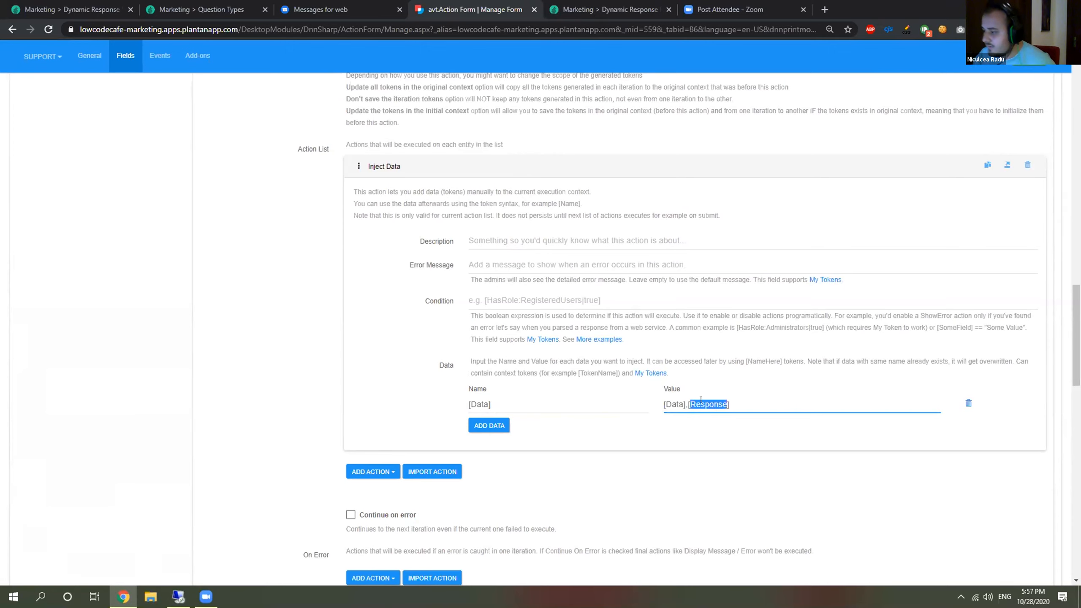
pyautogui.doubleClick(701, 400)
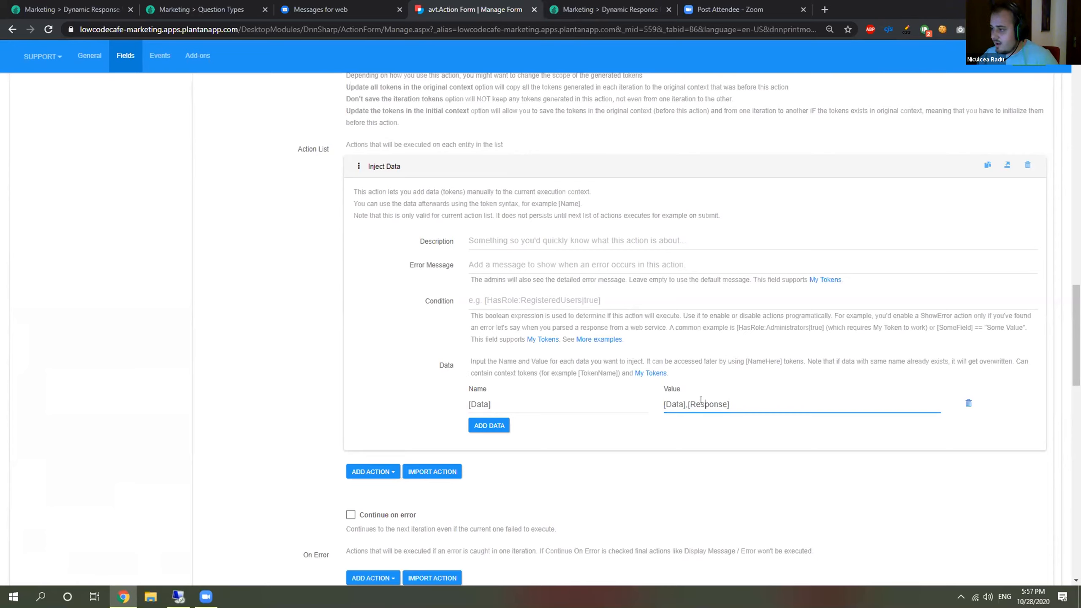
pyautogui.write('Fie')
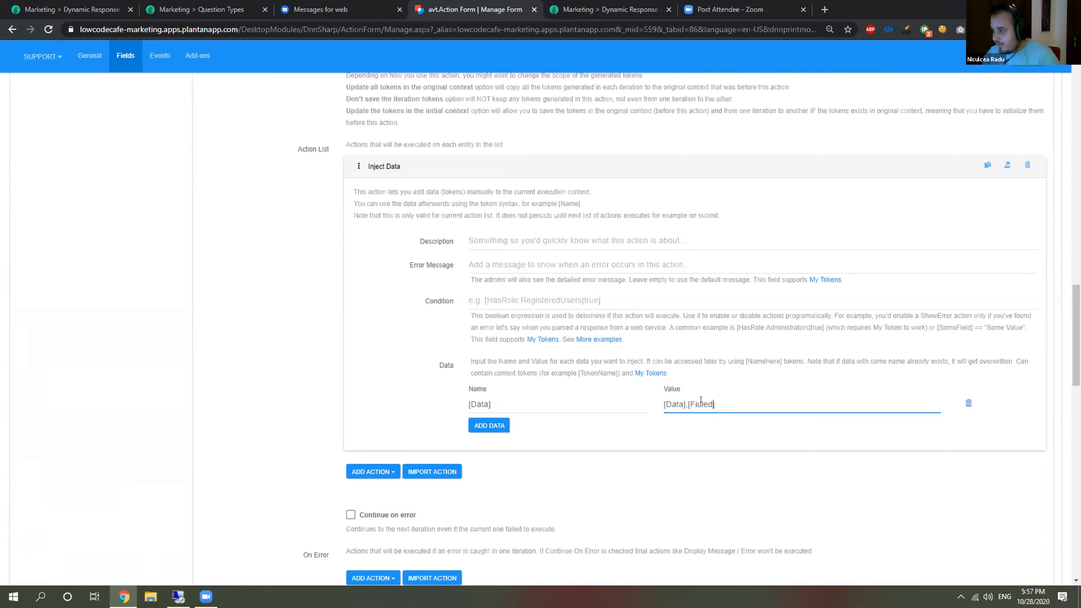
pyautogui.write('ld')
pyautogui.doubleClick(701, 401)
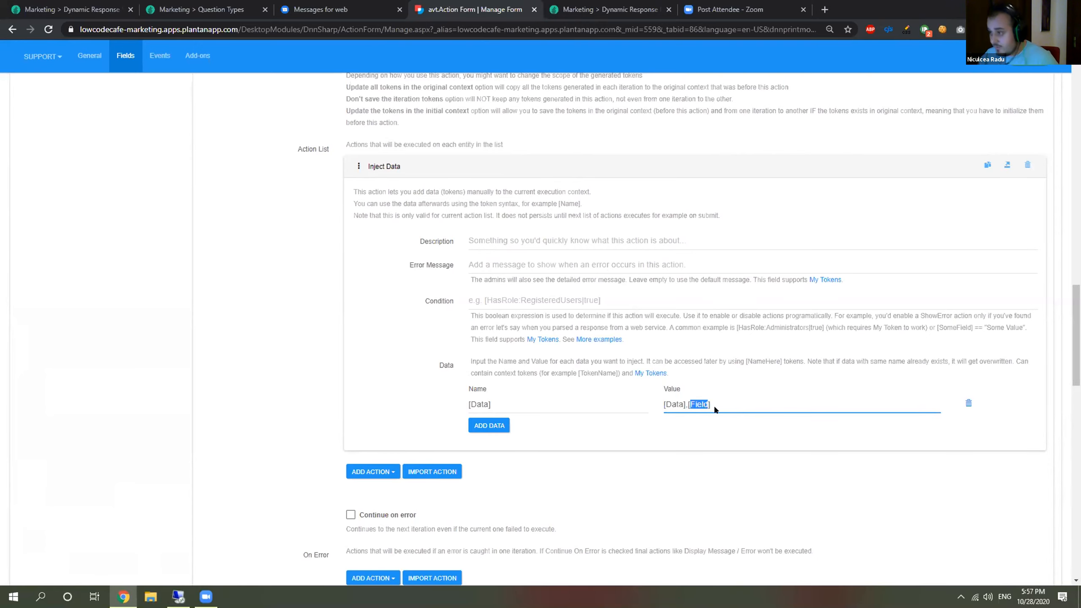
pyautogui.click(383, 167)
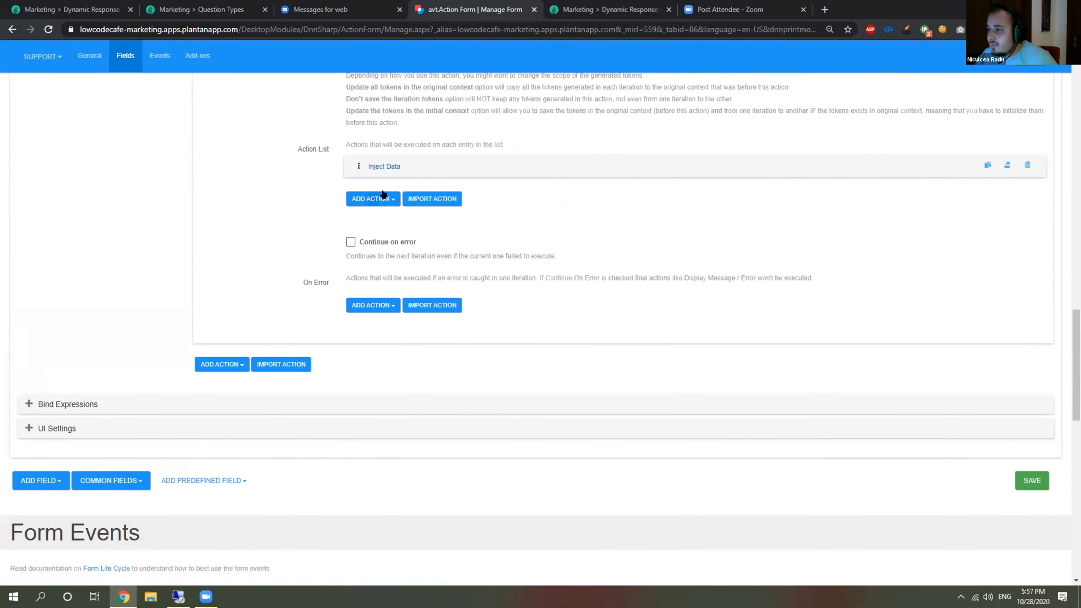
# Step: Add an Apply Tokens action to the Action List and move it above Inject Data
pyautogui.click(383, 199)
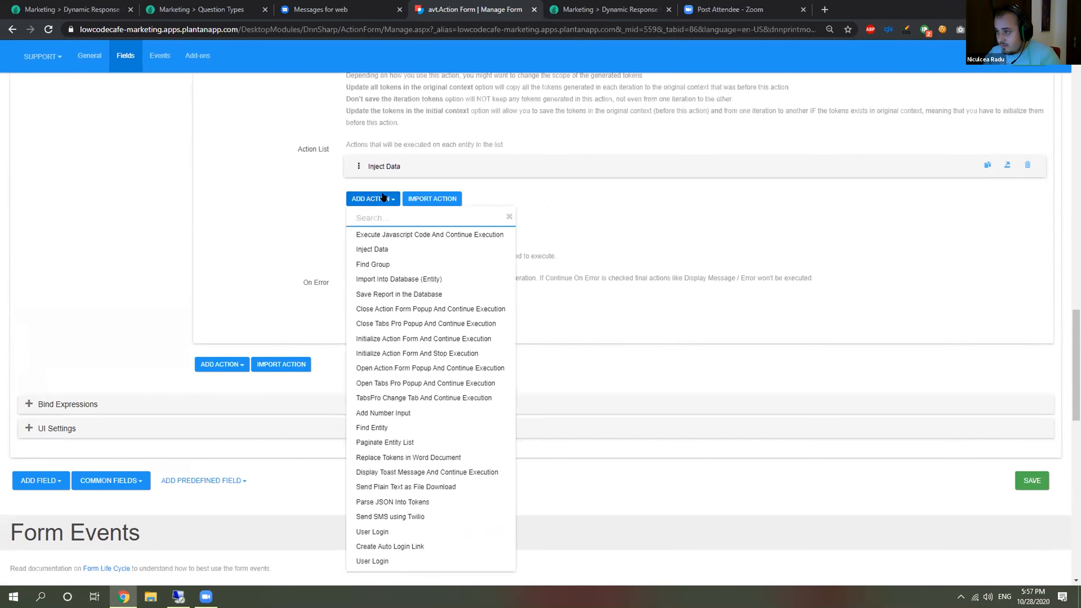
pyautogui.write('App')
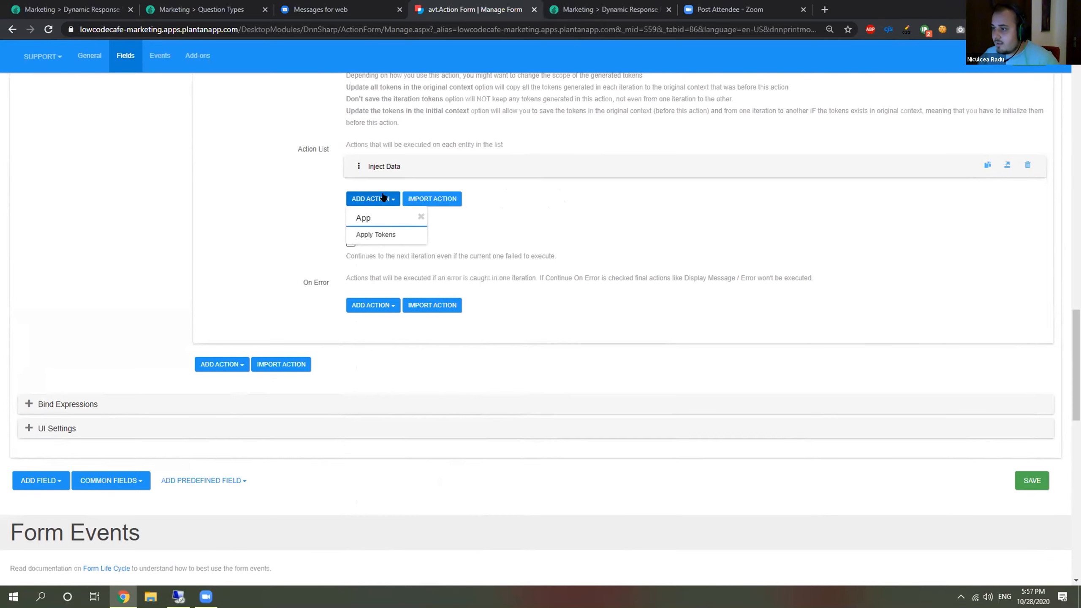
pyautogui.click(395, 233)
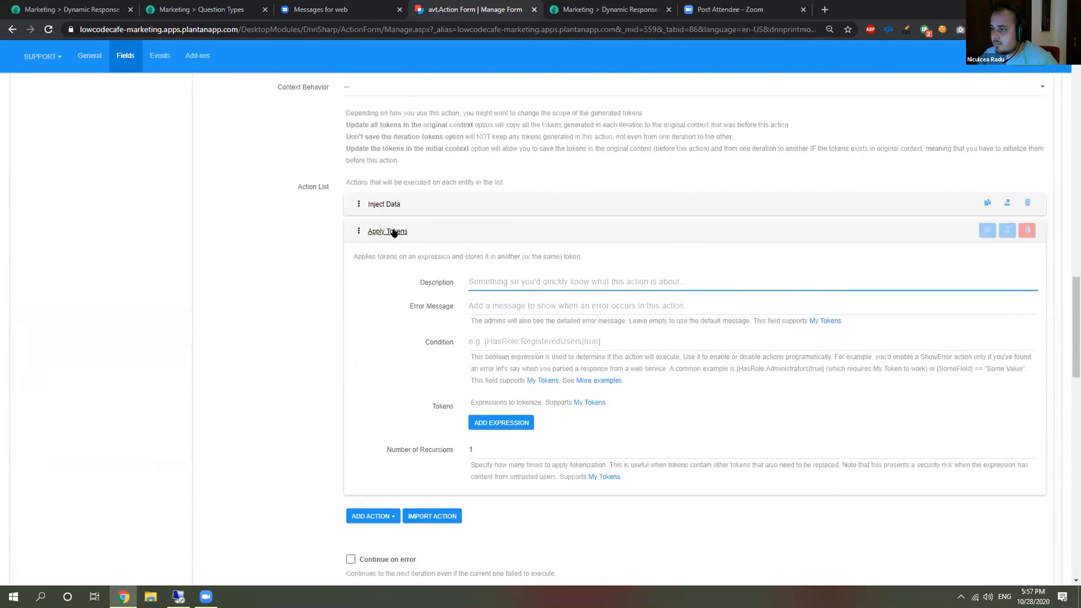
pyautogui.click(393, 232)
pyautogui.moveTo(352, 226); pyautogui.dragTo(366, 194)
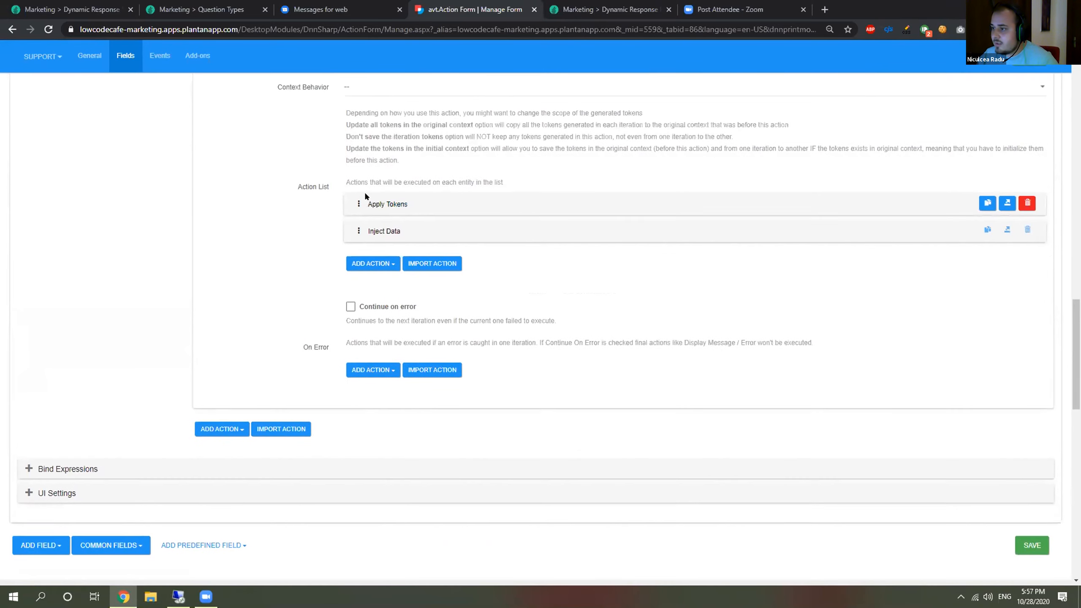
# Step: Add an expression stored as Field to the Apply Tokens action
pyautogui.click(392, 204)
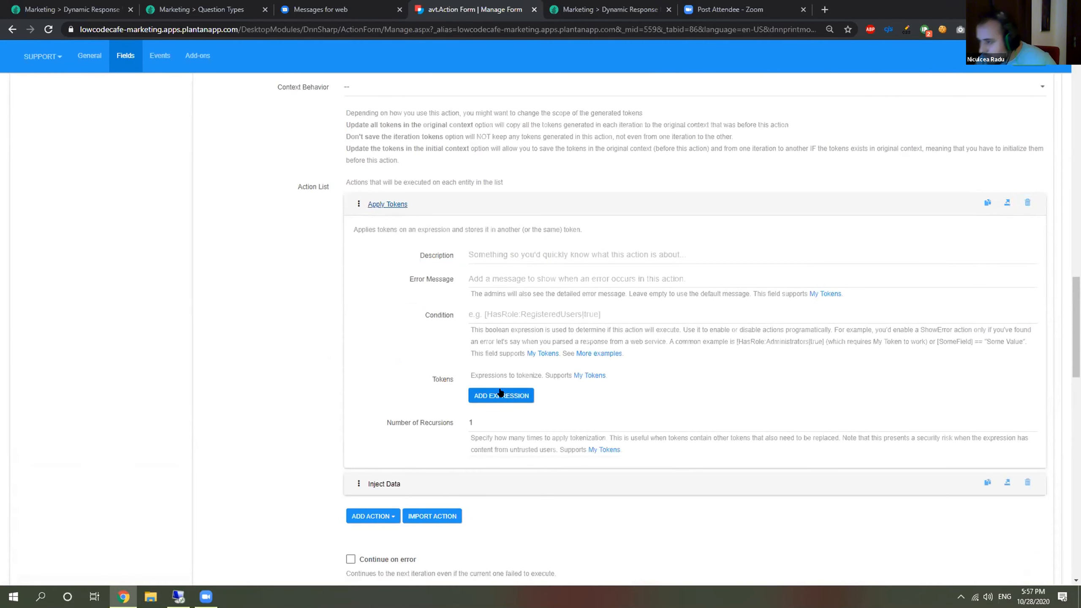
pyautogui.click(500, 392)
pyautogui.click(561, 374)
pyautogui.write('Field')
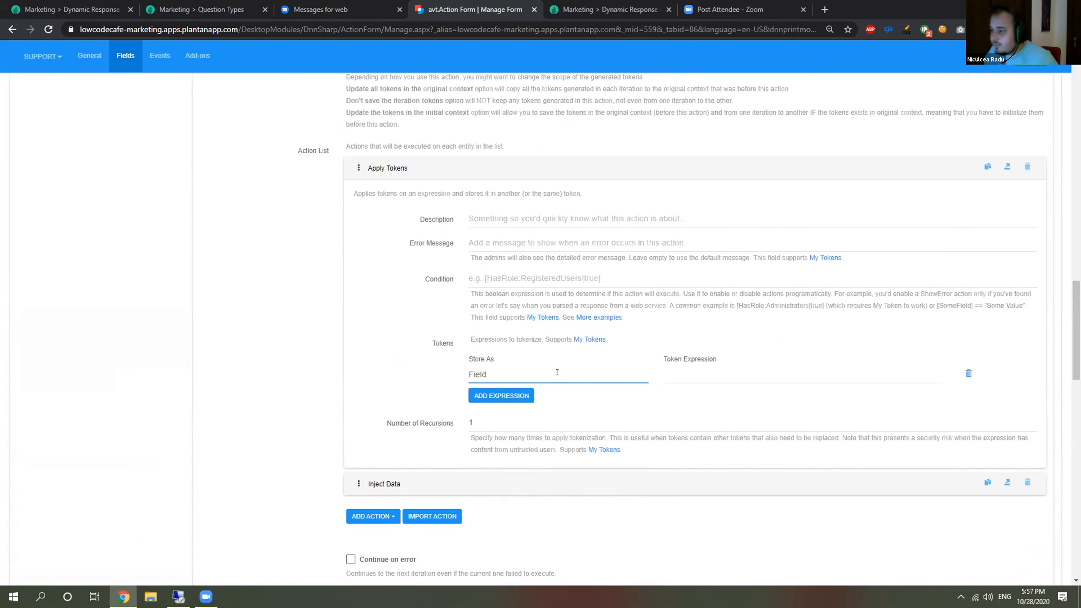
# Step: Set the Field token expression to [[Question:FieldId]] and the number of recursions to 2
pyautogui.click(716, 374)
pyautogui.write('[]')
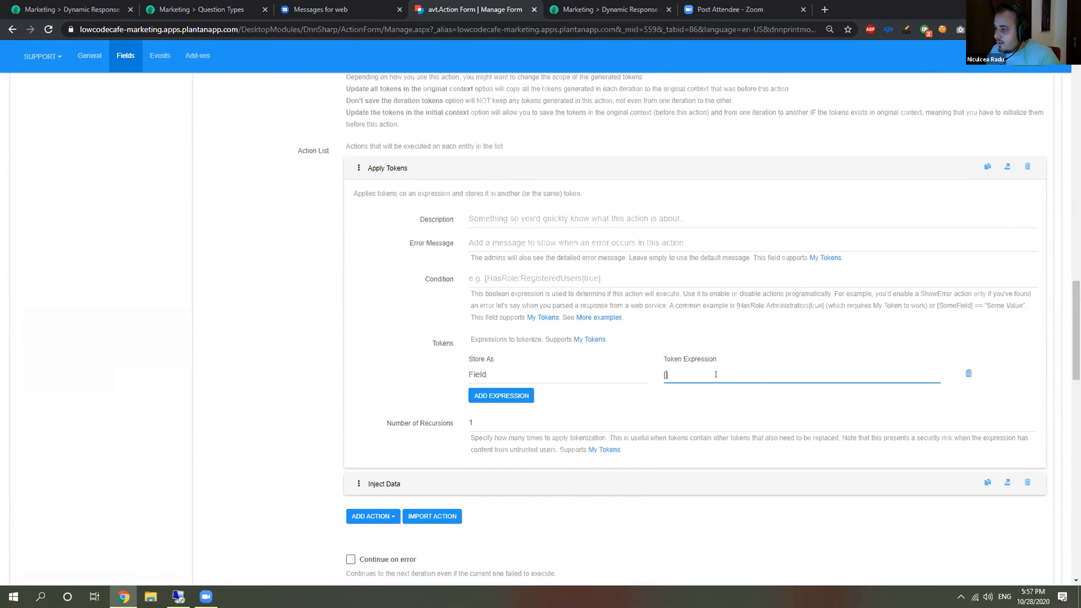
pyautogui.write('[]')
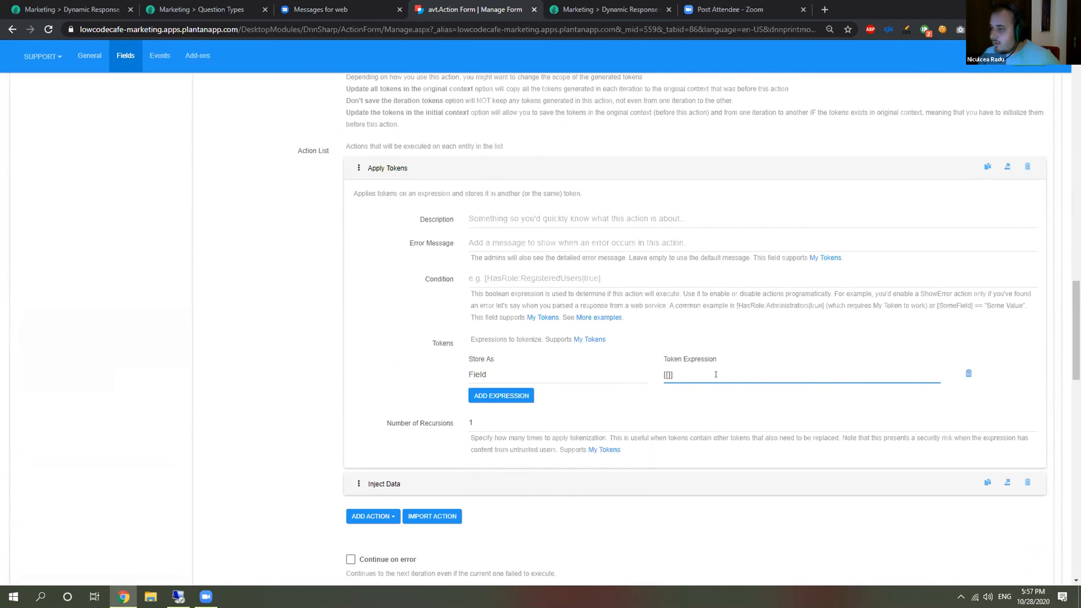
pyautogui.scroll(3, 710, 381)
pyautogui.scroll(-1, 702, 388)
pyautogui.write('Question:')
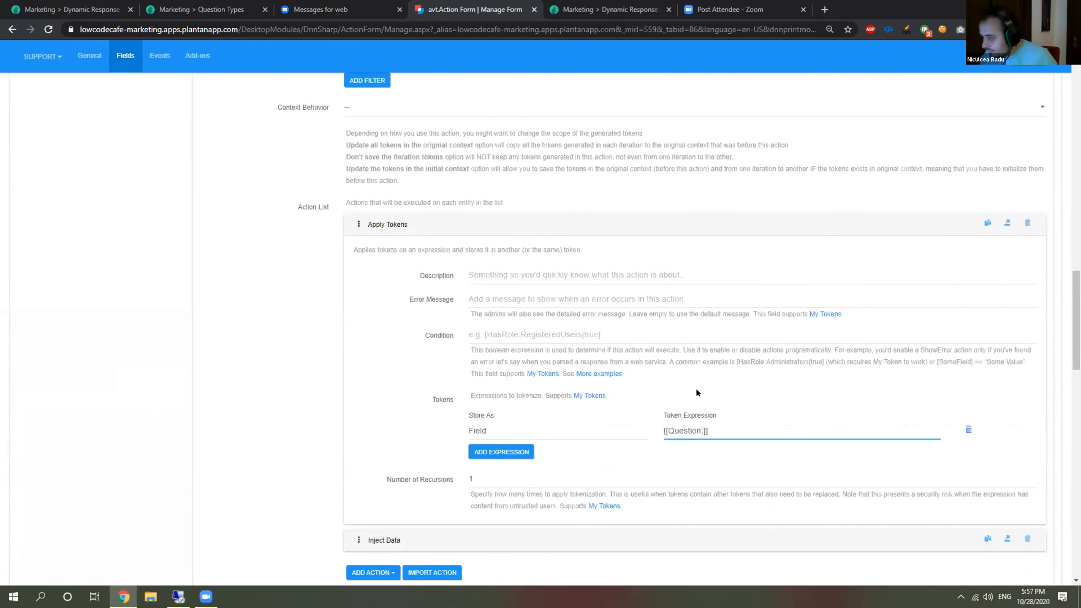
pyautogui.write('Filed')
pyautogui.press('BackSpace')
pyautogui.press('BackSpace')
pyautogui.press('BackSpace')
pyautogui.write('eldId')
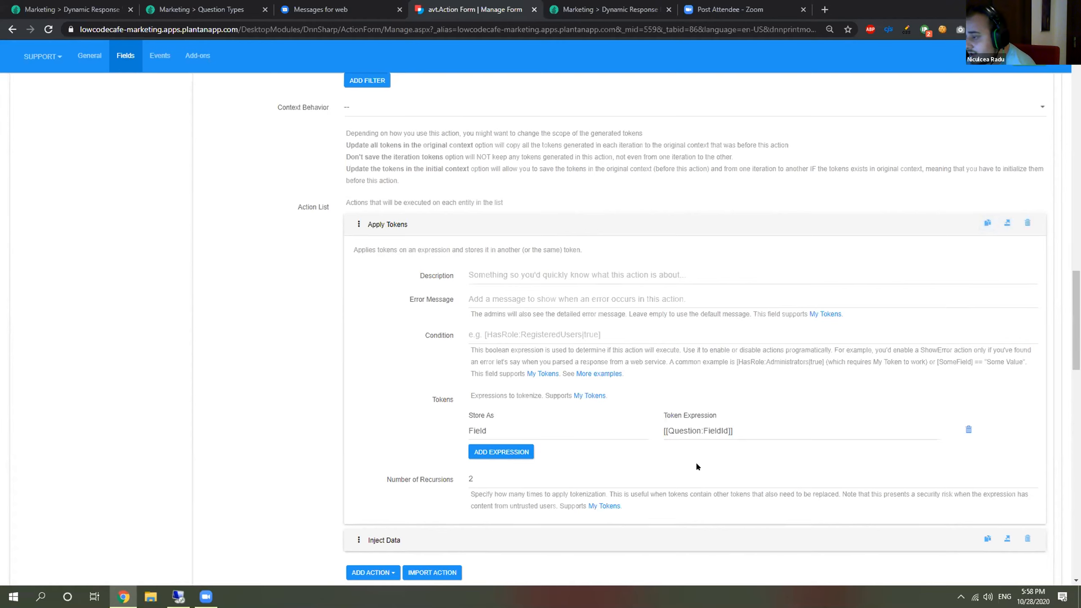
# Step: Review the nested token expression of Field and collapse the Apply Tokens action
pyautogui.moveTo(667, 429); pyautogui.dragTo(729, 430)
pyautogui.moveTo(730, 429); pyautogui.dragTo(727, 429)
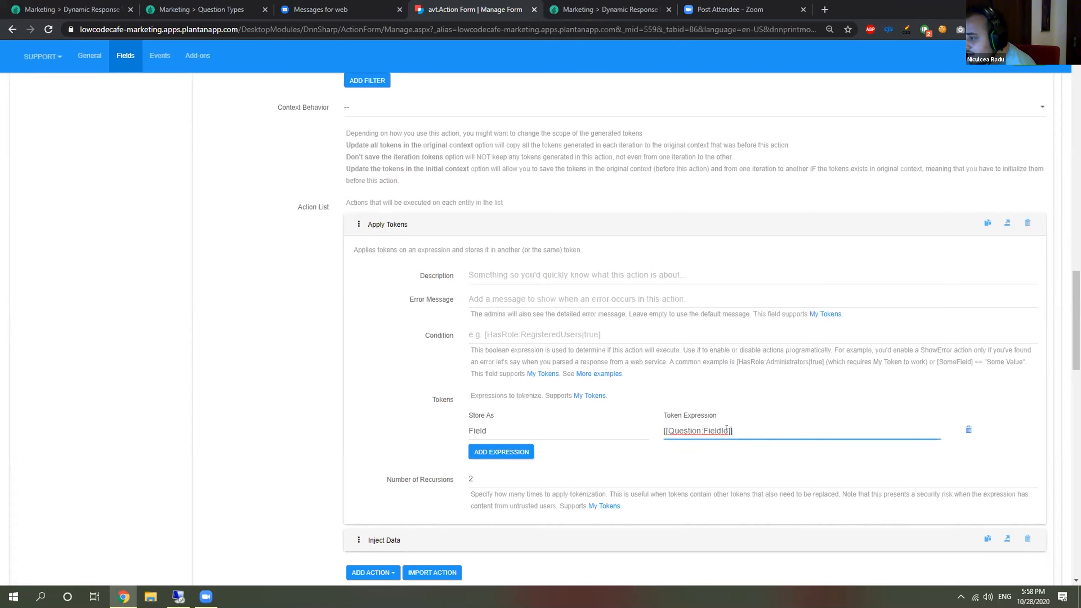
pyautogui.moveTo(727, 429); pyautogui.dragTo(670, 423)
pyautogui.click(677, 438)
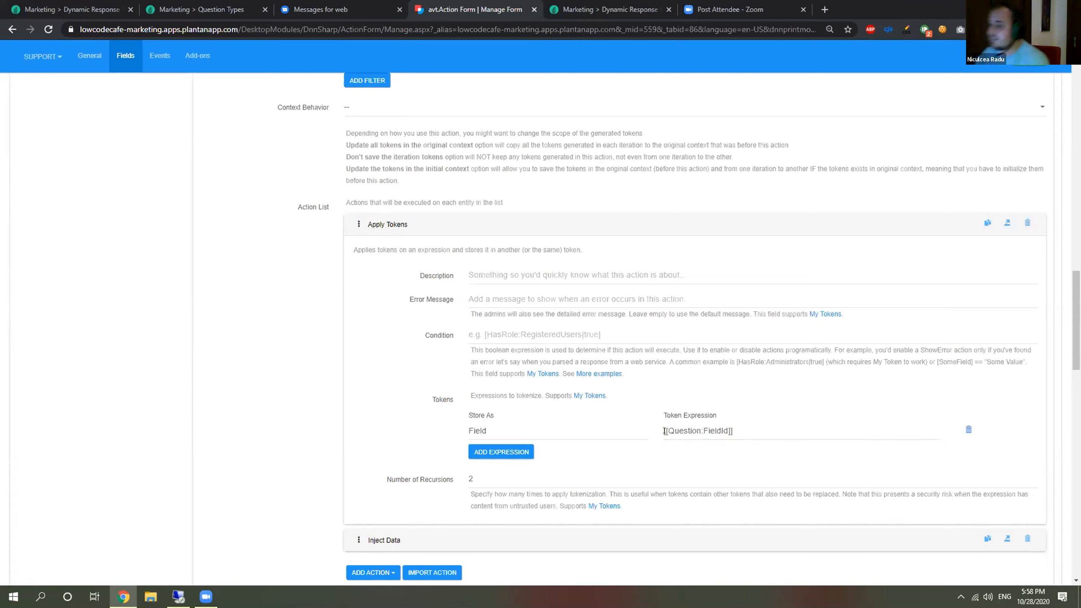
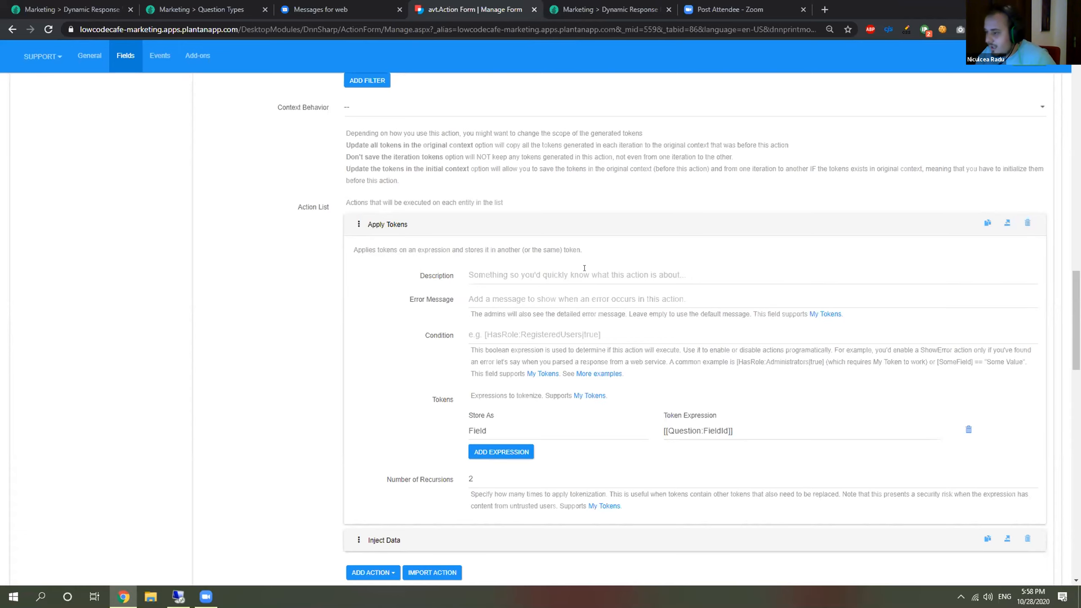
pyautogui.click(391, 224)
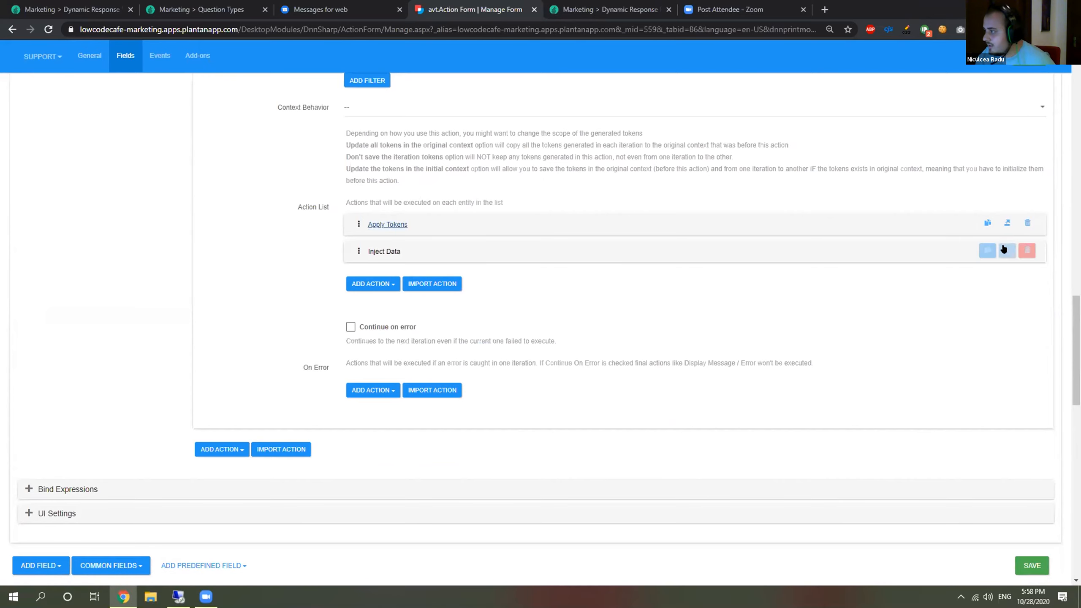
# Step: Save the form fields and reopen the Submit button's settings at its On Click Handler
pyautogui.click(1007, 250)
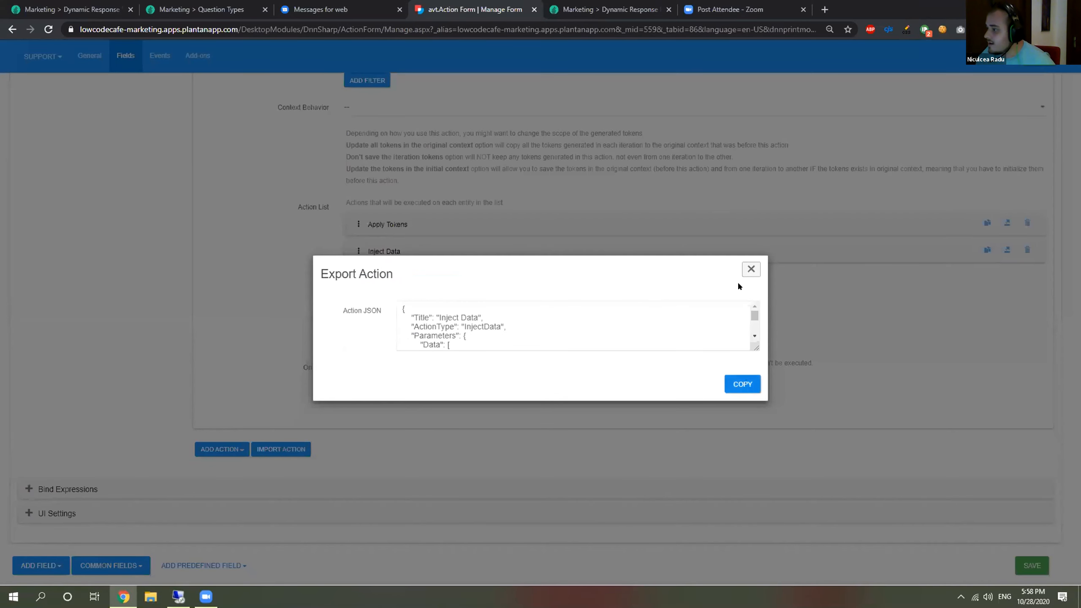
pyautogui.click(751, 269)
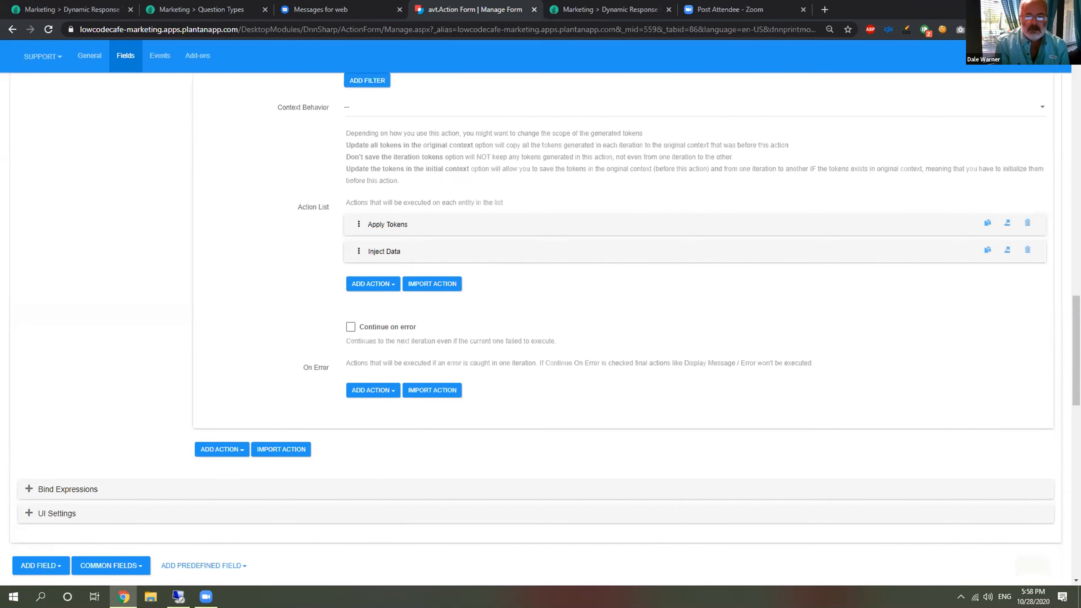
pyautogui.click(160, 55)
pyautogui.scroll(13, 451, 103)
pyautogui.scroll(-12, 409, 251)
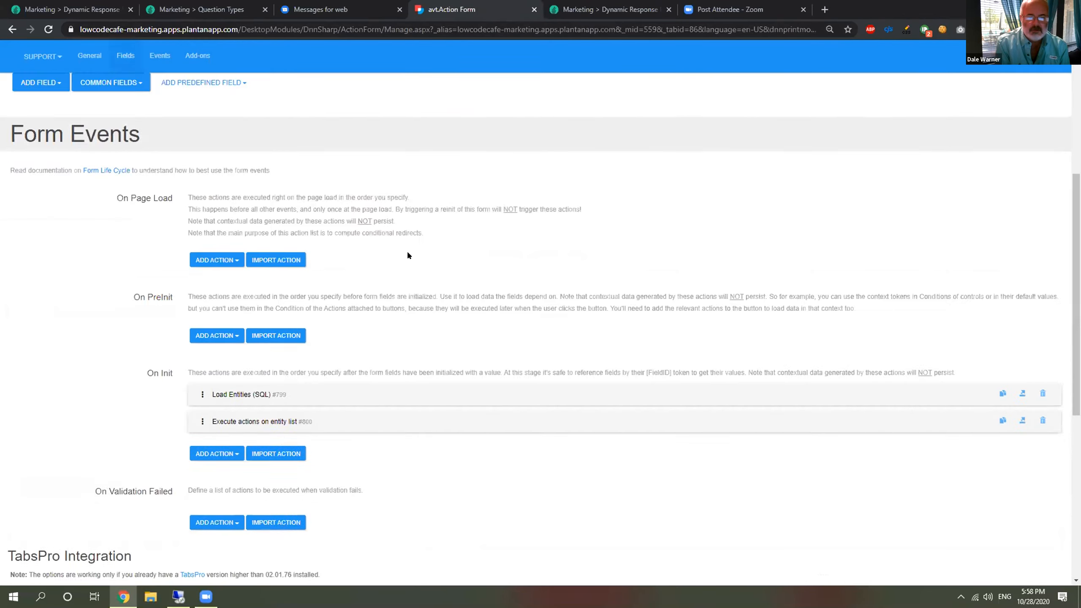
pyautogui.scroll(12, 235, 201)
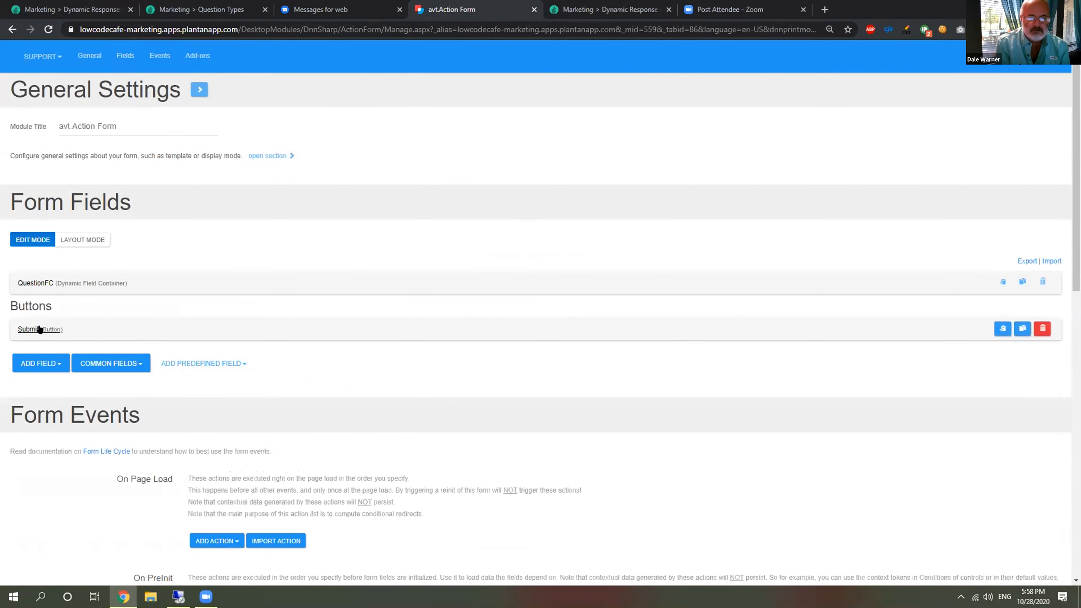
pyautogui.click(40, 329)
pyautogui.scroll(-10, 74, 299)
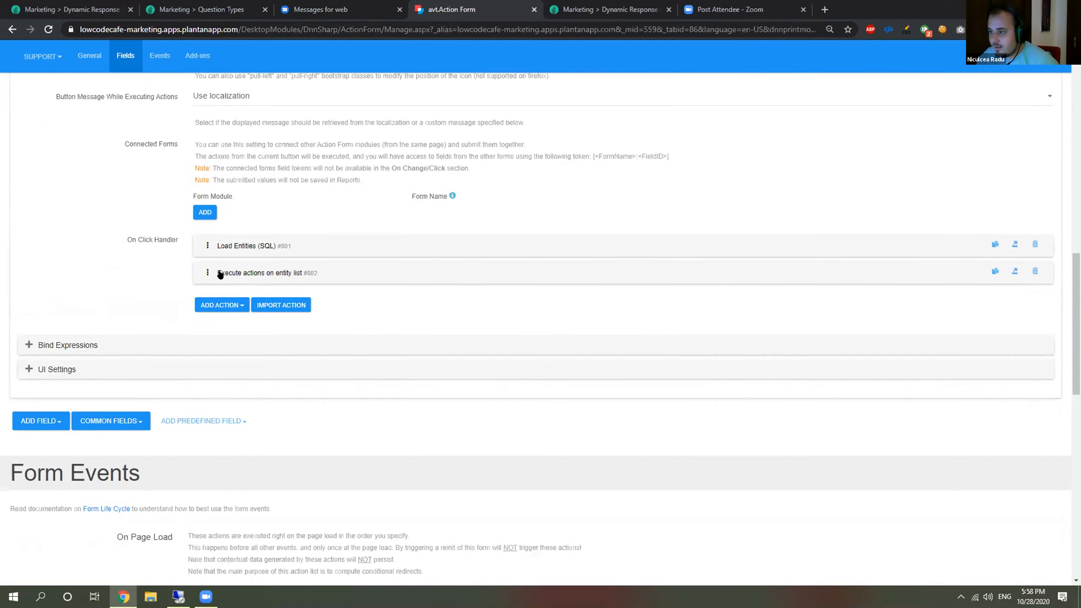
# Step: Copy the entity name Question from Load Entities (SQL) into the Entity Name of "Execute actions on entity list"
pyautogui.click(238, 273)
pyautogui.click(251, 246)
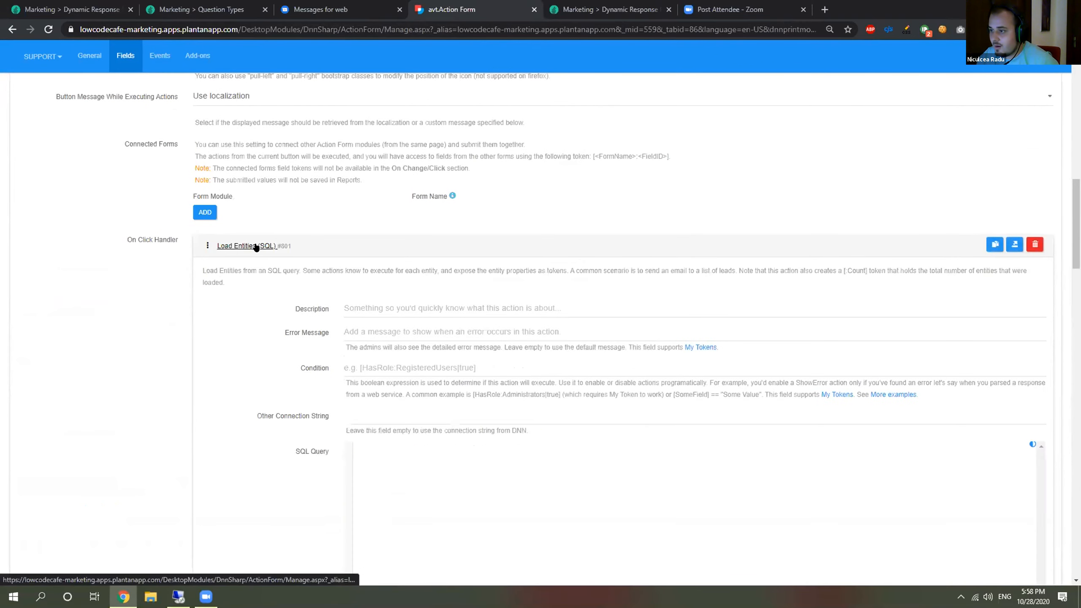
pyautogui.scroll(-10, 444, 344)
pyautogui.hotkey('ctrl', 'a')
pyautogui.hotkey('ctrl', 'c')
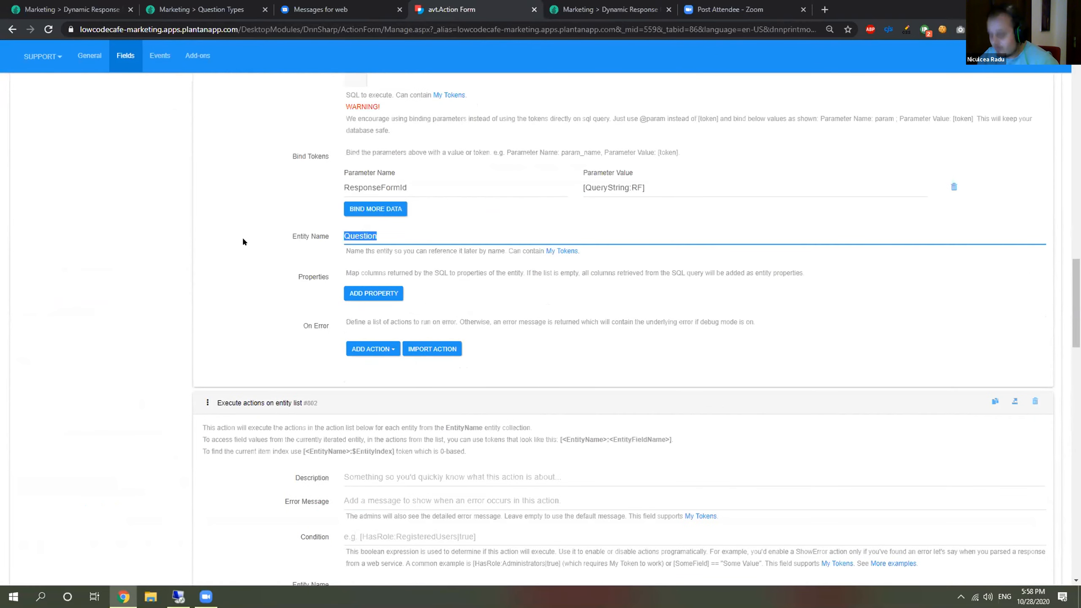
pyautogui.scroll(-10, 246, 242)
pyautogui.scroll(2, 377, 193)
pyautogui.click(377, 193)
pyautogui.hotkey('ctrl', 'v')
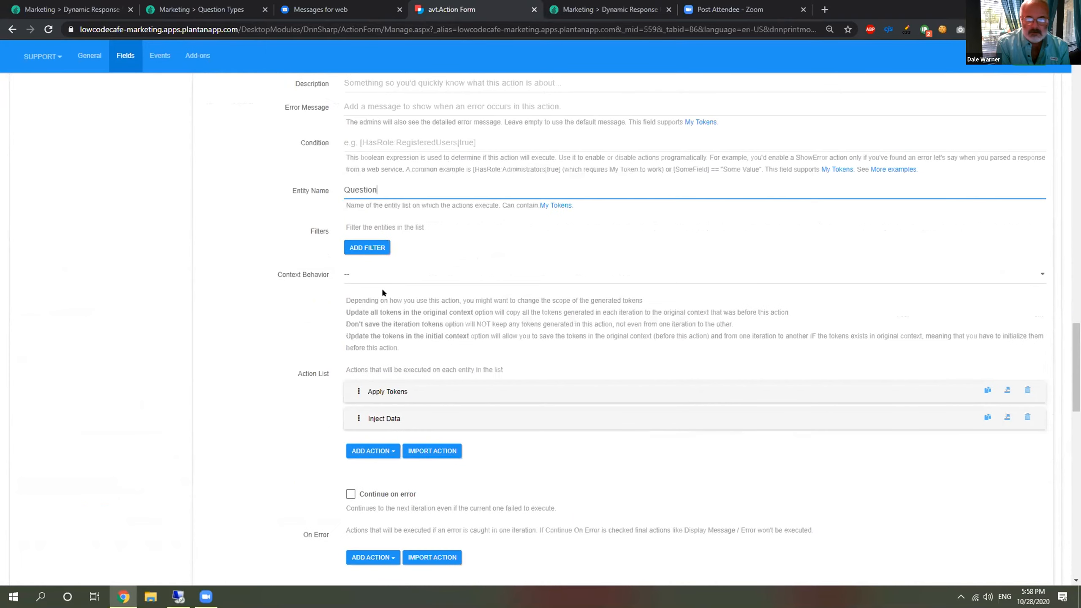
# Step: Change the data entry's name in the Inject Data action to Data, without brackets
pyautogui.click(374, 419)
pyautogui.scroll(-5, 481, 425)
pyautogui.click(510, 374)
pyautogui.click(509, 372)
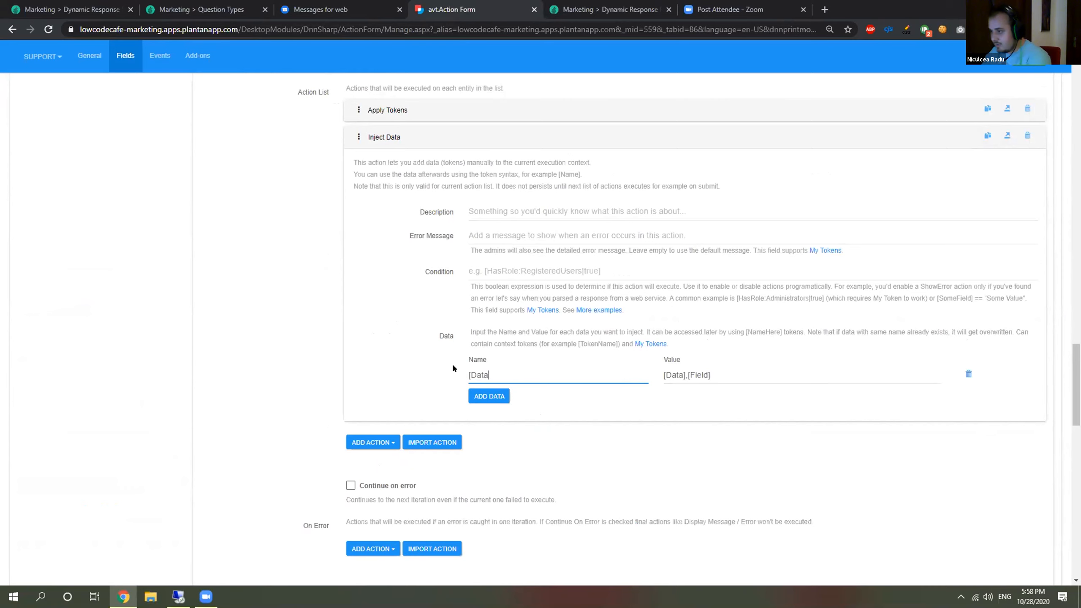
pyautogui.click(467, 370)
pyautogui.press('Delete')
pyautogui.hotkey('ctrl', 'a')
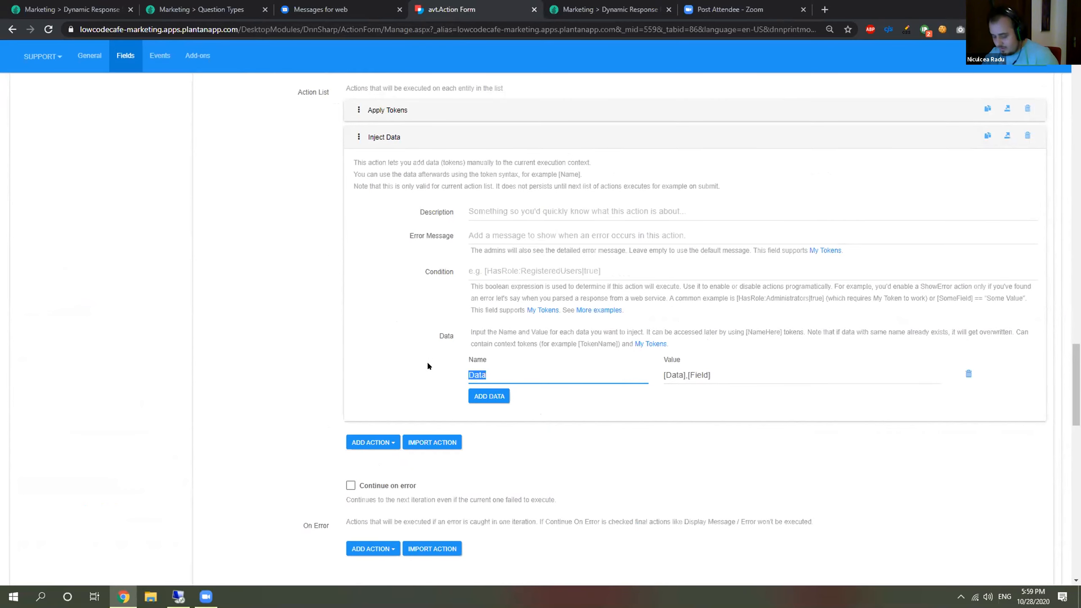
# Step: Add a Display Error Message action after "Execute actions on entity list" in the Submit button's On Click Handler
pyautogui.scroll(7, 396, 336)
pyautogui.scroll(6, 367, 313)
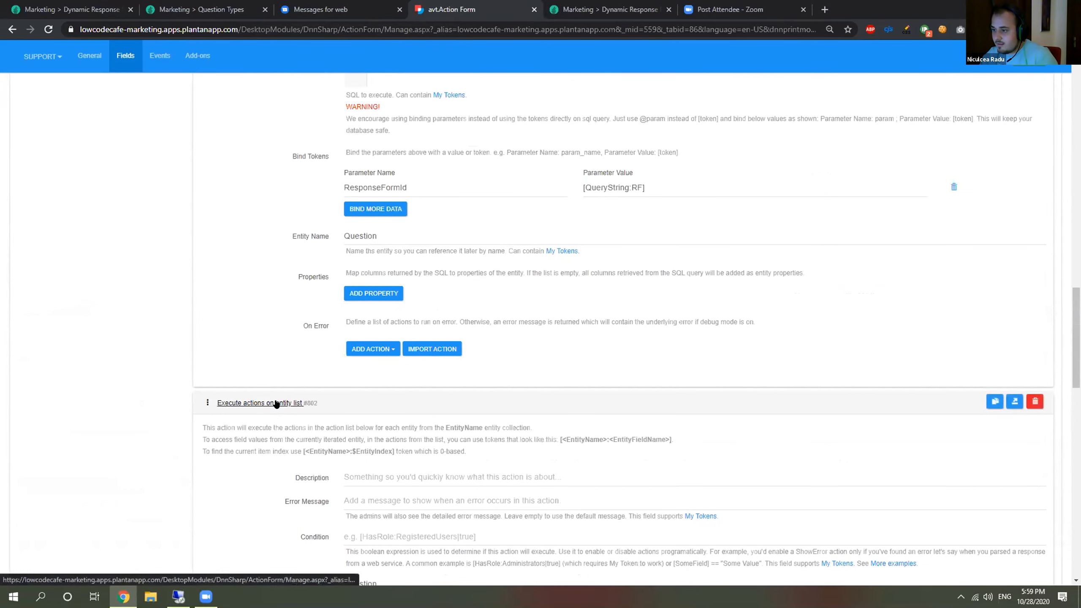
pyautogui.scroll(6, 272, 401)
pyautogui.scroll(6, 260, 379)
pyautogui.click(246, 360)
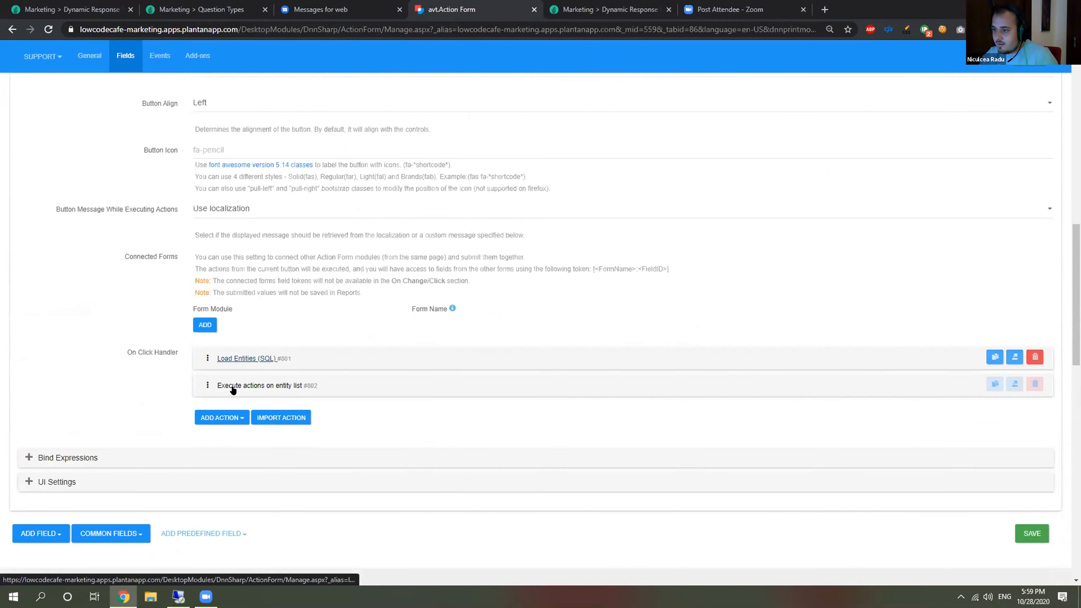
pyautogui.click(223, 412)
pyautogui.write('display')
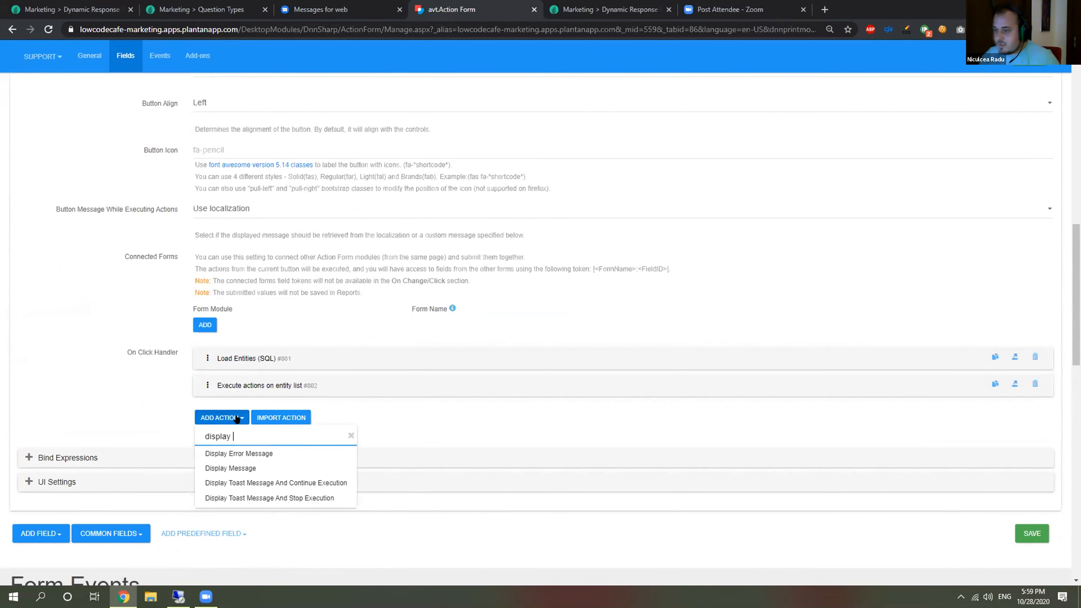
pyautogui.click(251, 453)
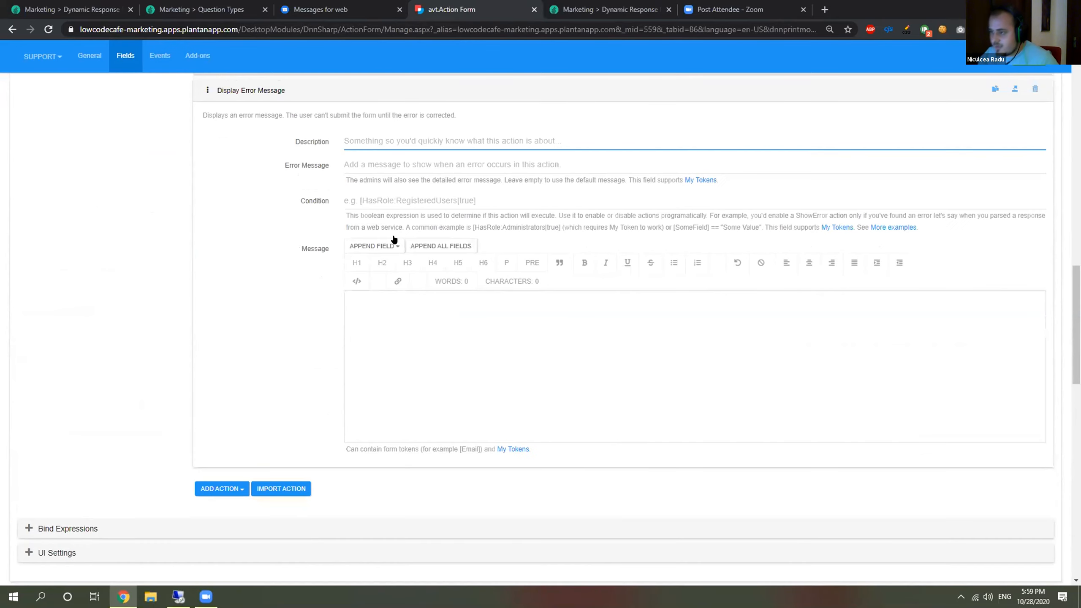
# Step: Set the error message's text to [Data], collapse the action and save the form fields
pyautogui.click(383, 303)
pyautogui.write('[Data]')
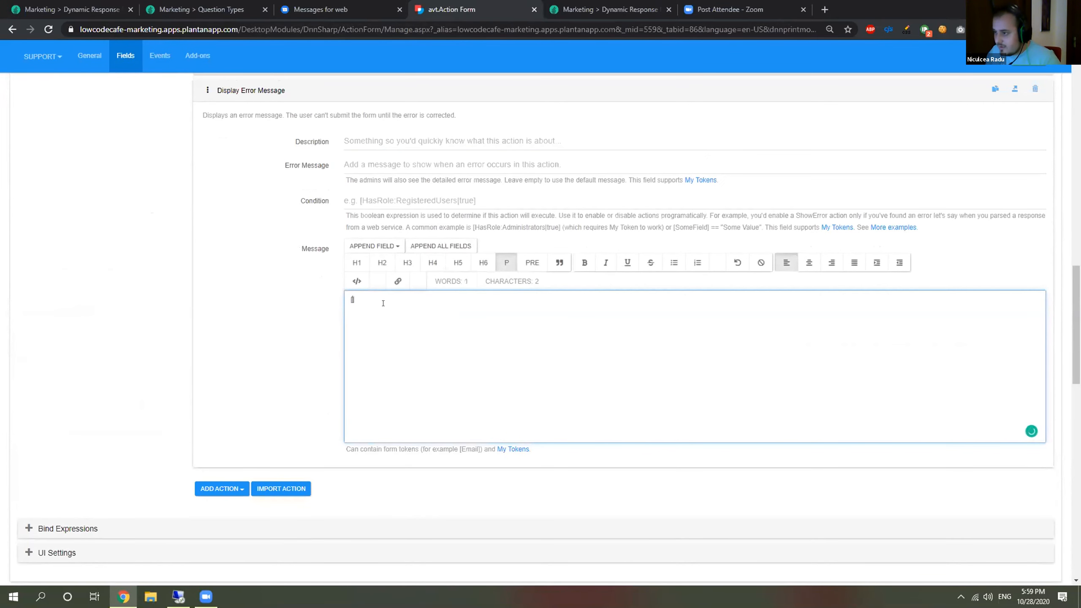
pyautogui.scroll(5, 332, 307)
pyautogui.click(252, 316)
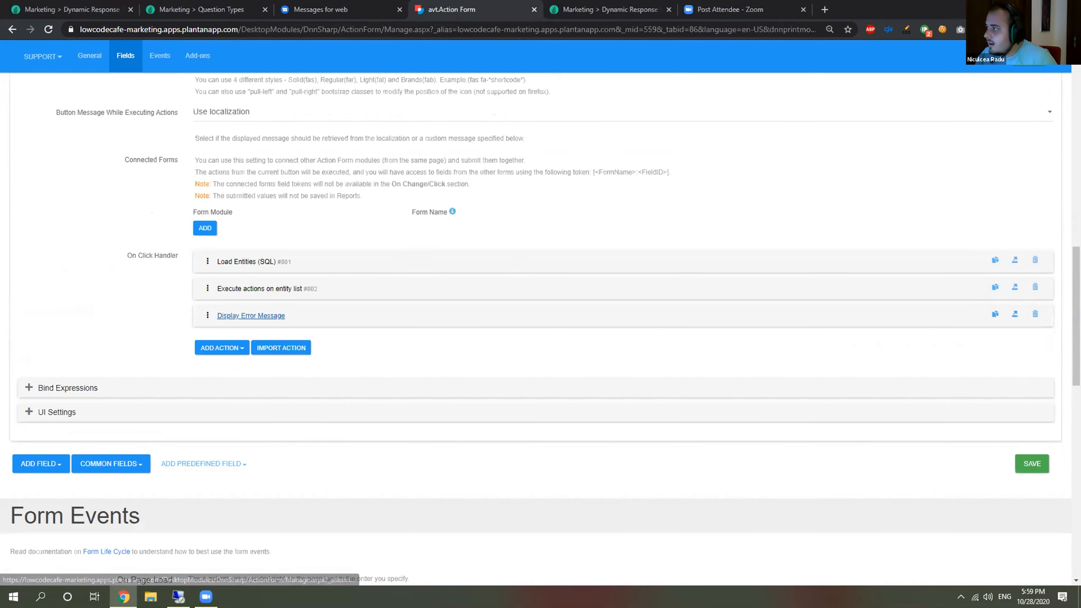
pyautogui.click(1033, 465)
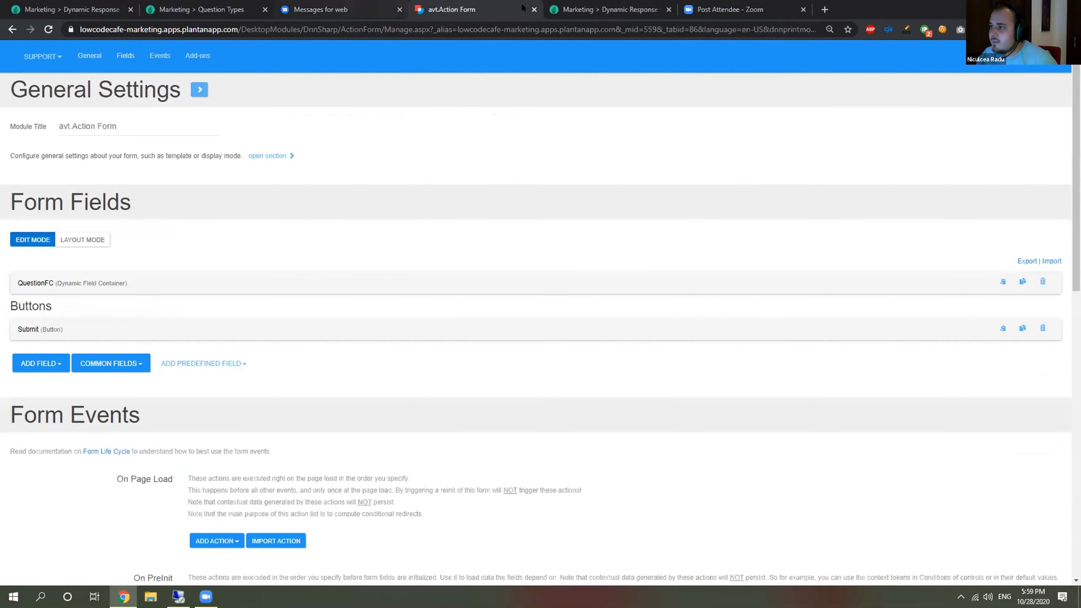
# Step: Open the response form in a new tab from the link in the Infomessage text message and close the old form tab
pyautogui.click(596, 10)
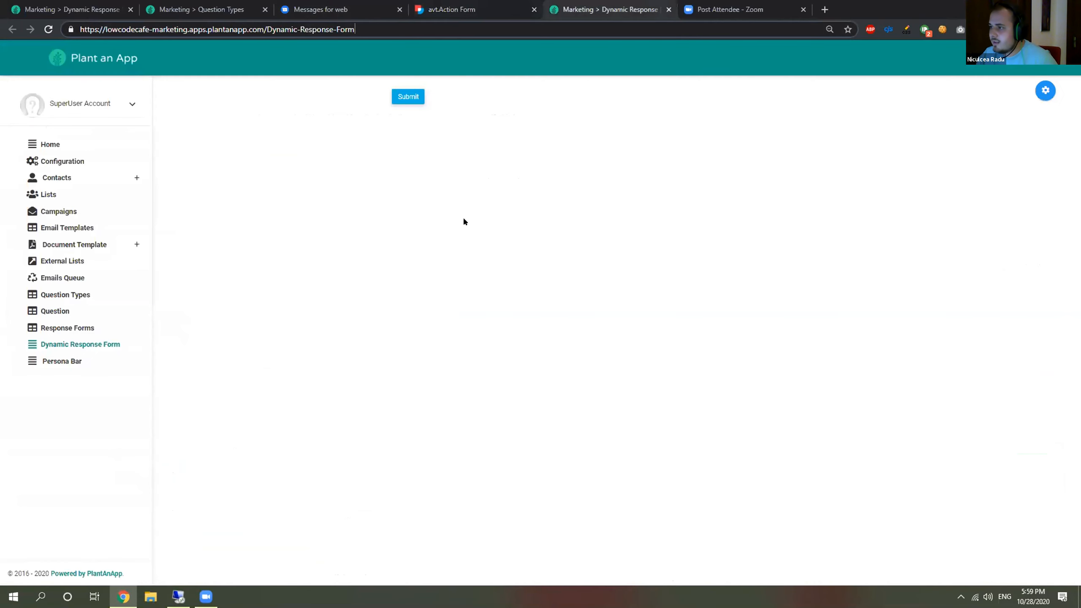
pyautogui.click(361, 10)
pyautogui.middleClick(480, 507)
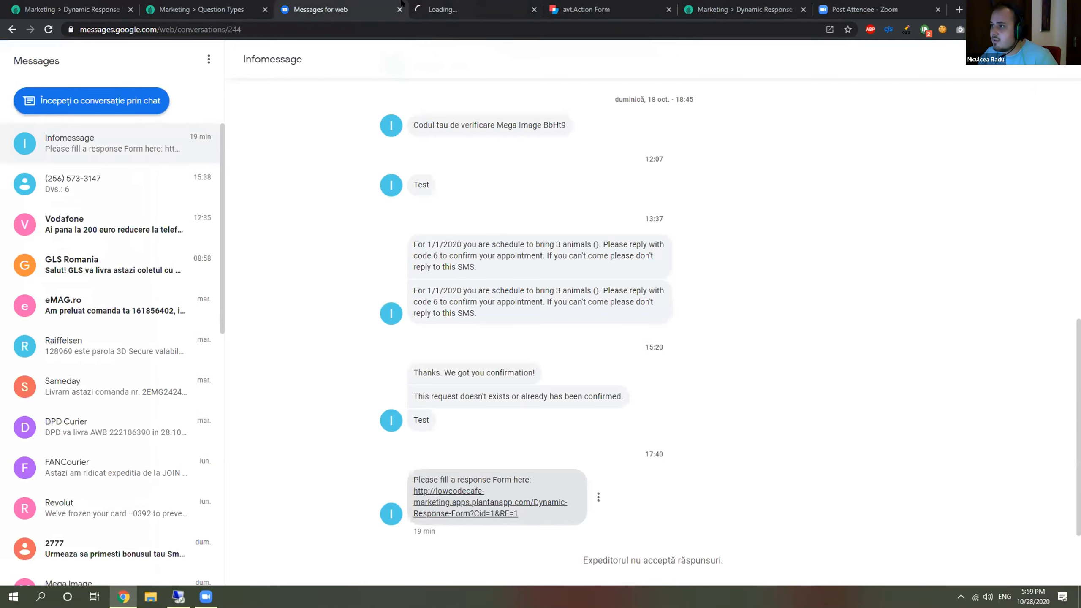
pyautogui.click(439, 10)
pyautogui.click(803, 9)
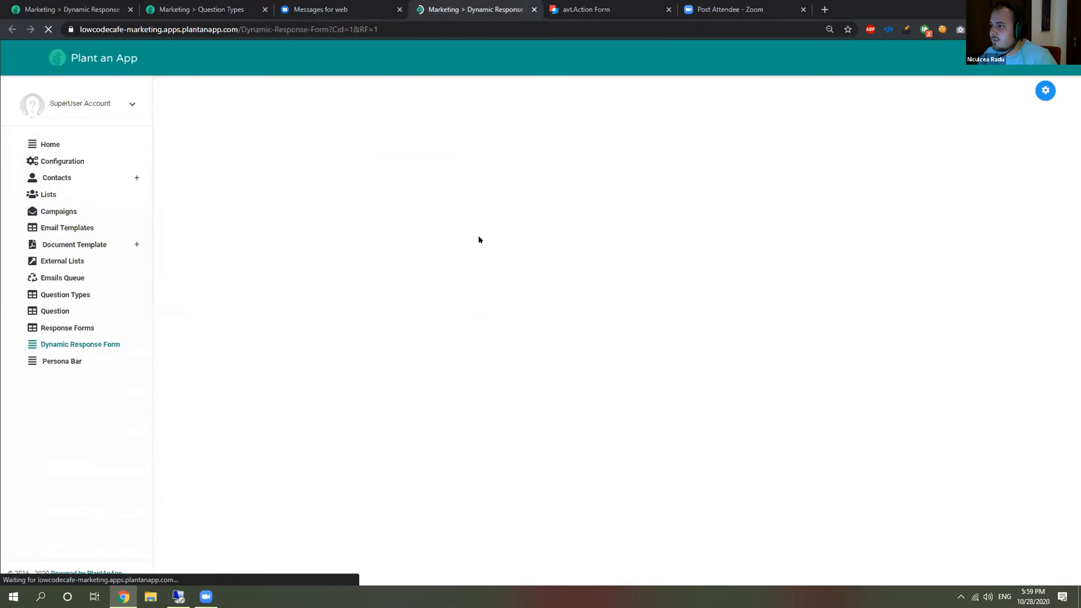
# Step: Answer the test form with age 16, married No and details "More a lot more", submit it and inspect the start of the output
pyautogui.click(268, 103)
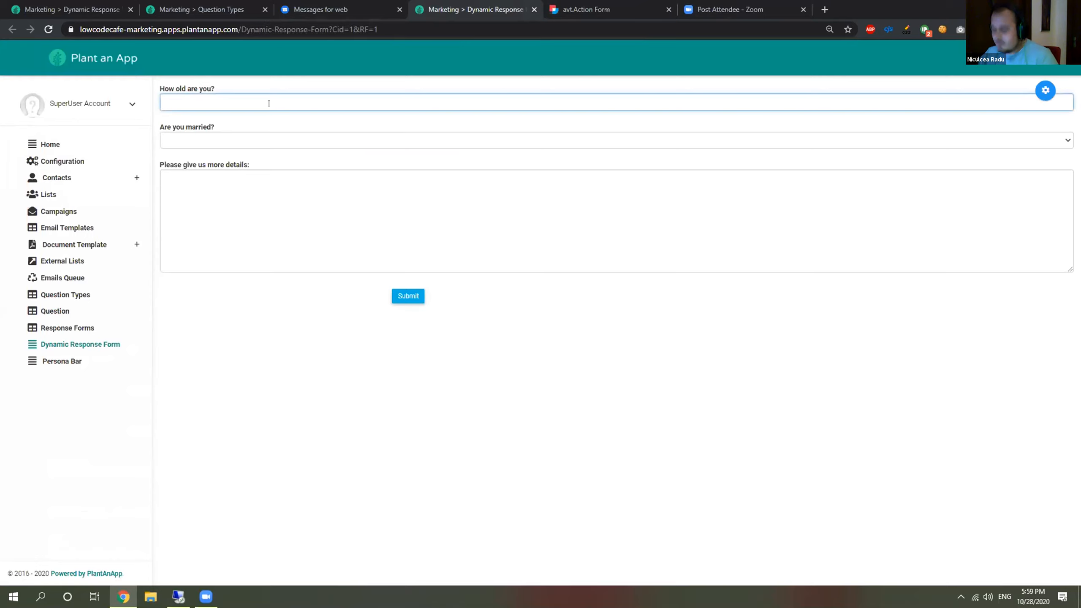
pyautogui.write('16')
pyautogui.press('Return')
pyautogui.click(232, 142)
pyautogui.click(201, 174)
pyautogui.click(205, 194)
pyautogui.write('More a lot more')
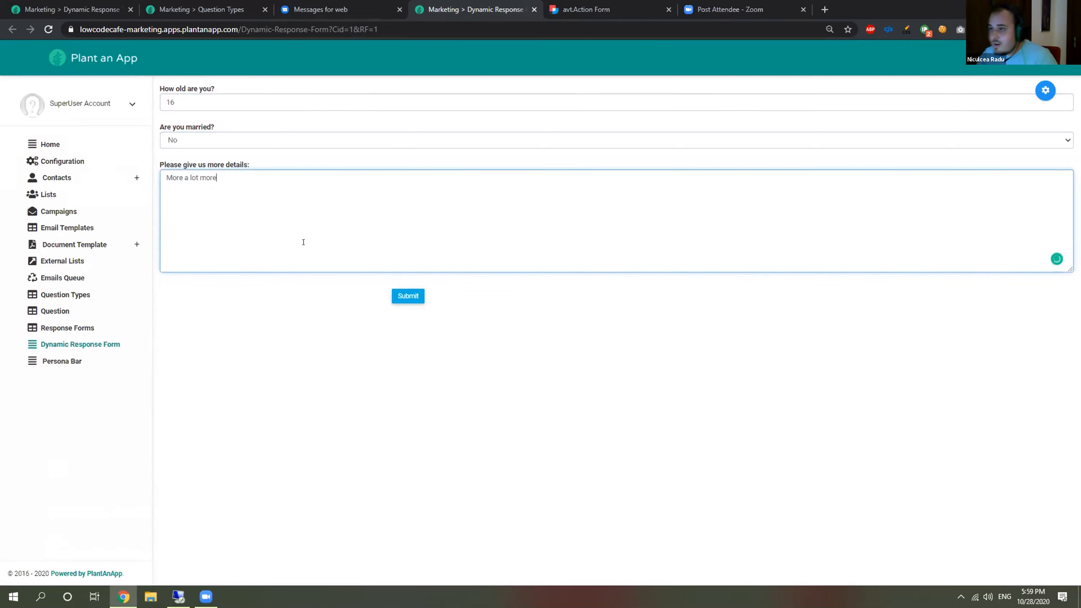
pyautogui.click(412, 297)
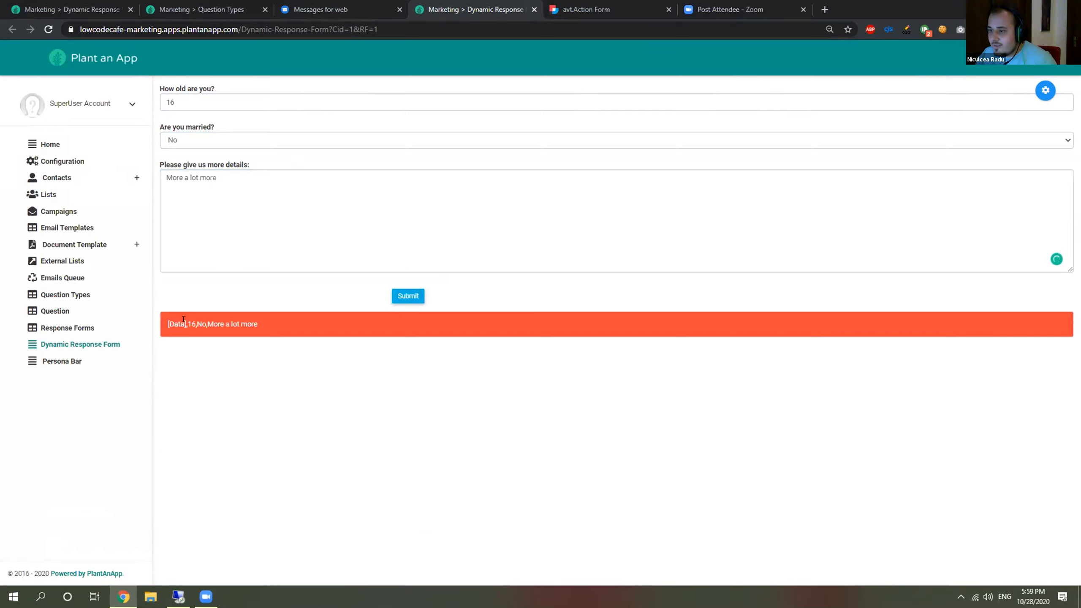
pyautogui.moveTo(183, 319); pyautogui.dragTo(161, 318)
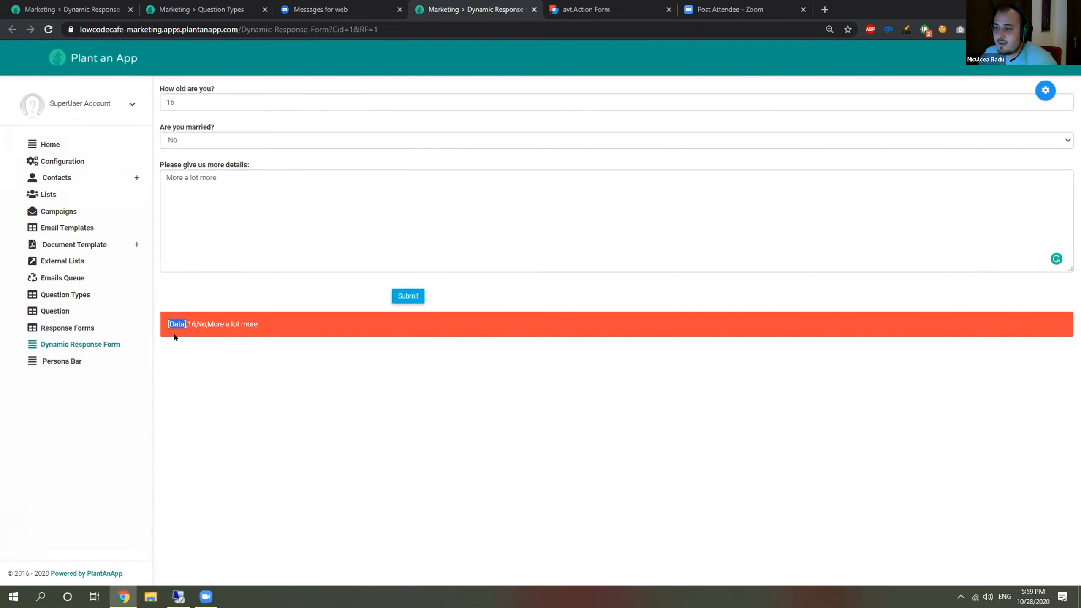
# Step: Review the Inject Data action inside the Submit button's "Execute actions on entity list" and compare it with the submitted form page
pyautogui.hotkey('ctrl', 'Tab')
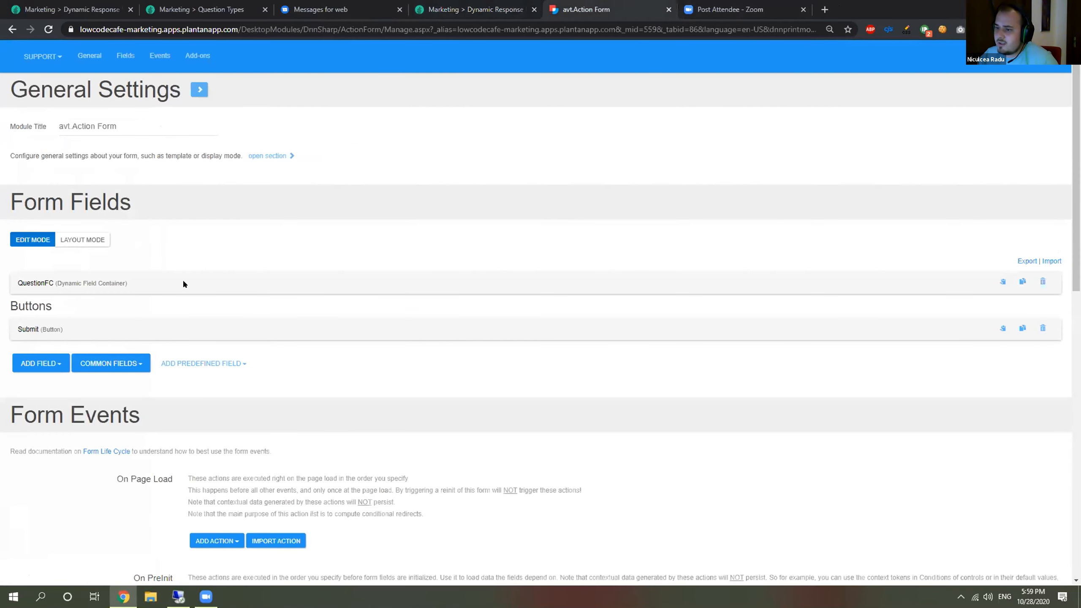
pyautogui.scroll(-3, 183, 283)
pyautogui.click(41, 215)
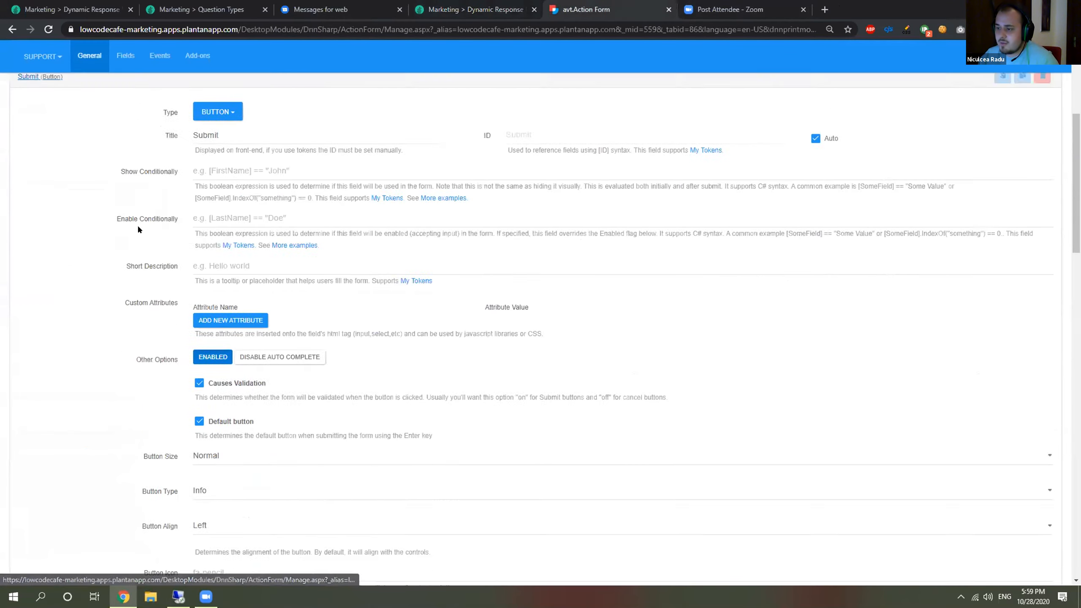
pyautogui.scroll(-8, 138, 230)
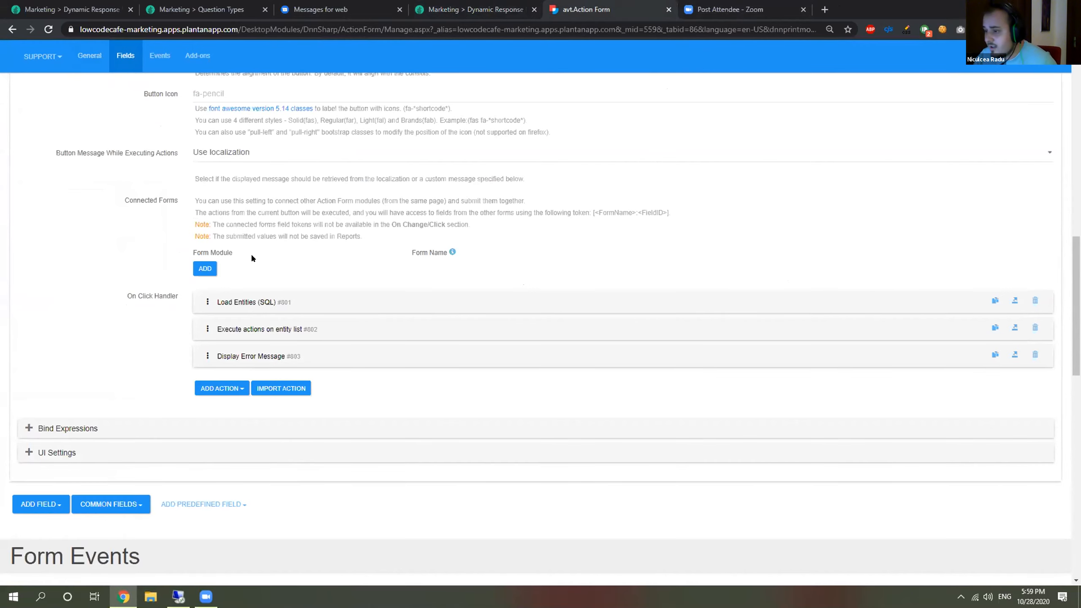
pyautogui.scroll(-3, 251, 257)
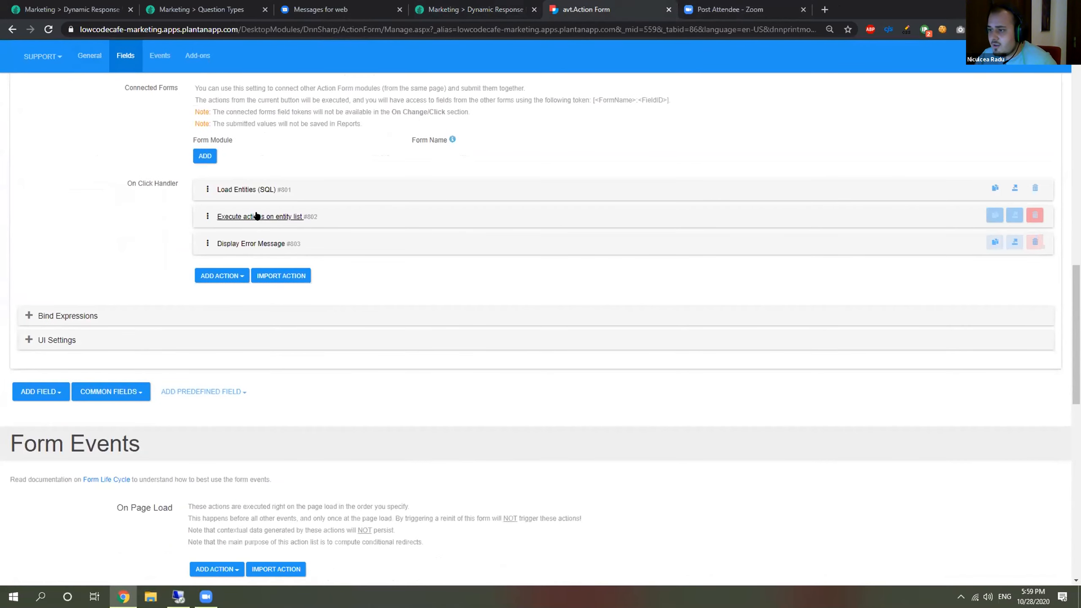
pyautogui.click(222, 217)
pyautogui.scroll(-3, 382, 323)
pyautogui.click(383, 288)
pyautogui.scroll(-3, 631, 402)
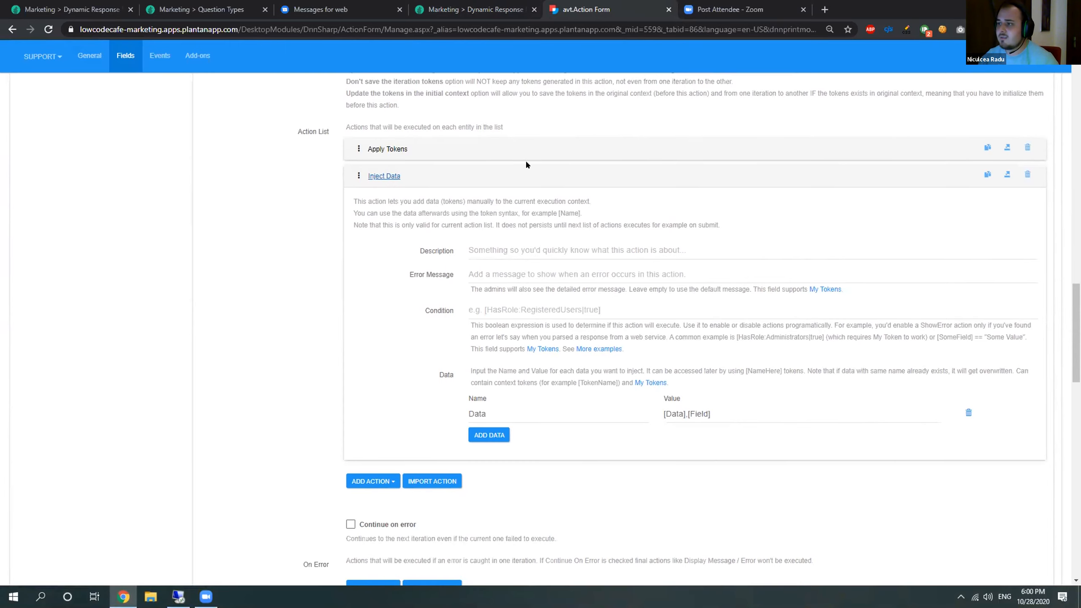
pyautogui.click(458, 12)
pyautogui.moveTo(355, 30); pyautogui.dragTo(385, 29)
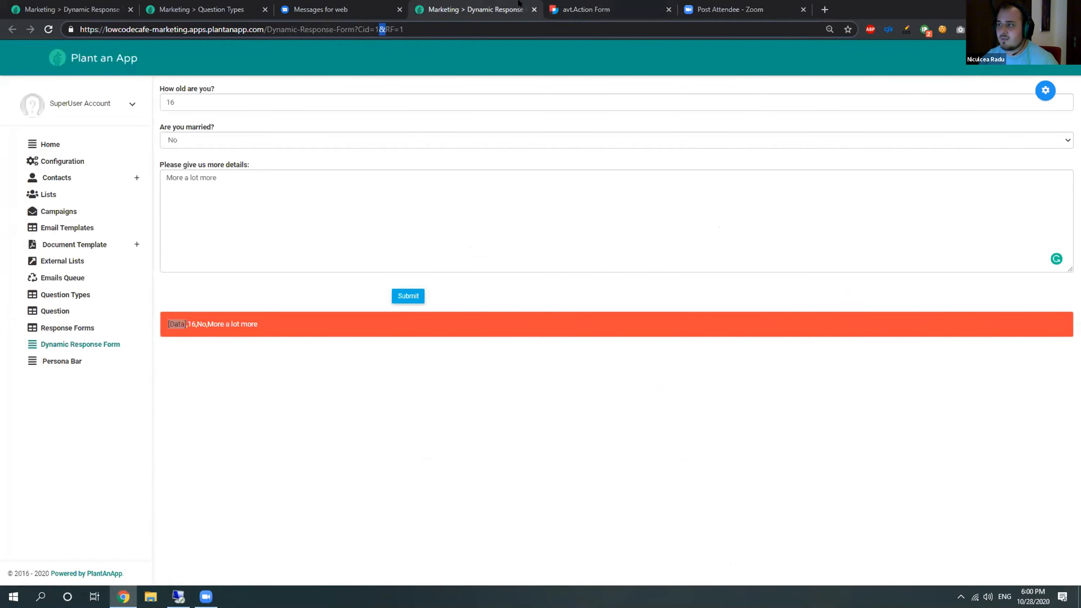
pyautogui.click(596, 9)
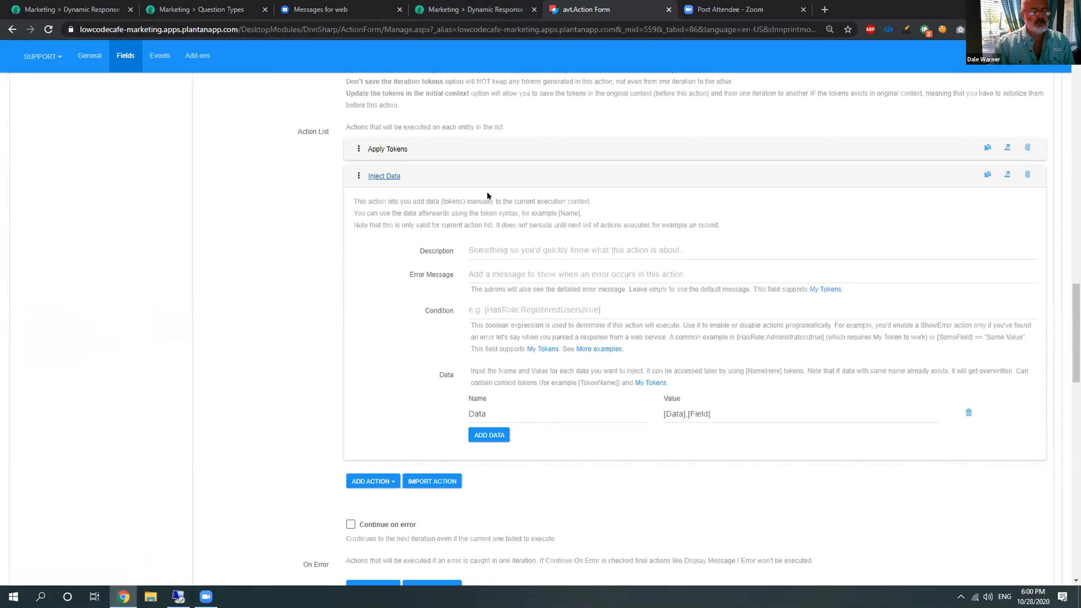
# Step: Change the "Are you married?" answer to Yes on the test form and submit it again
pyautogui.click(488, 5)
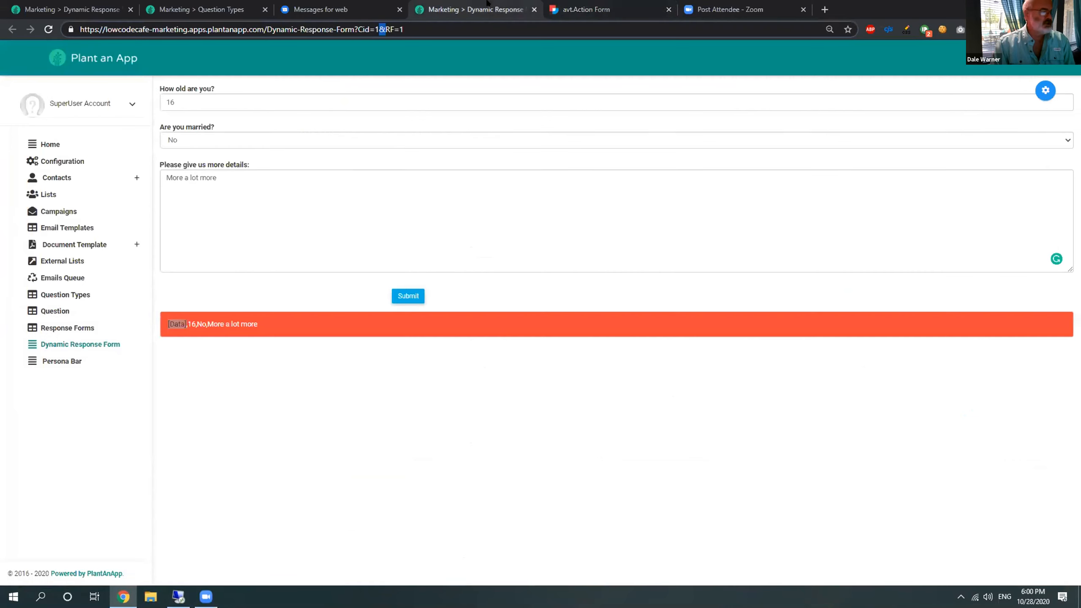
pyautogui.click(219, 141)
pyautogui.click(213, 161)
pyautogui.click(408, 296)
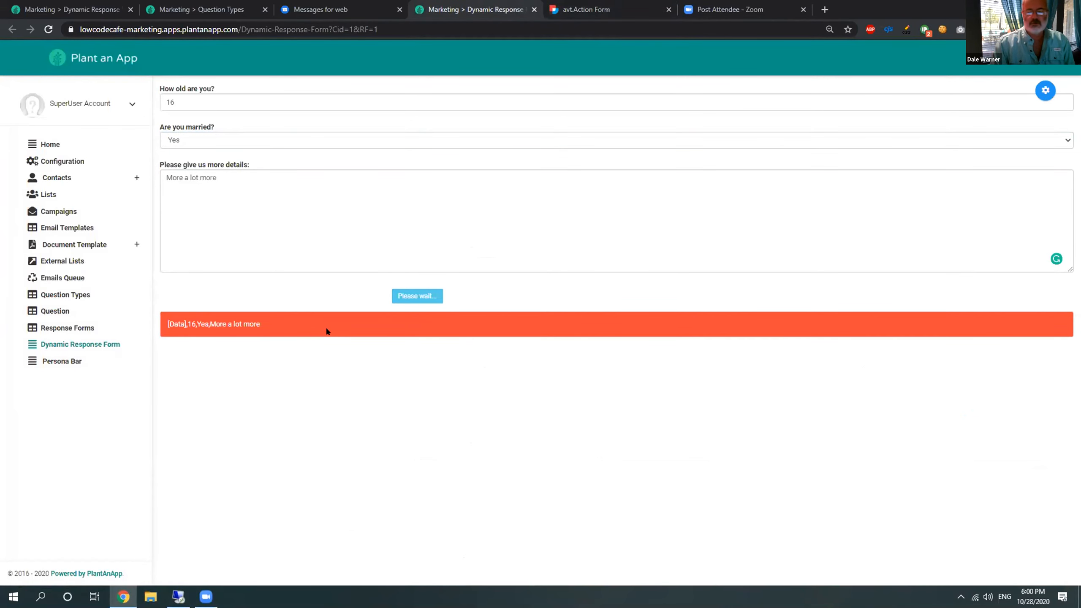